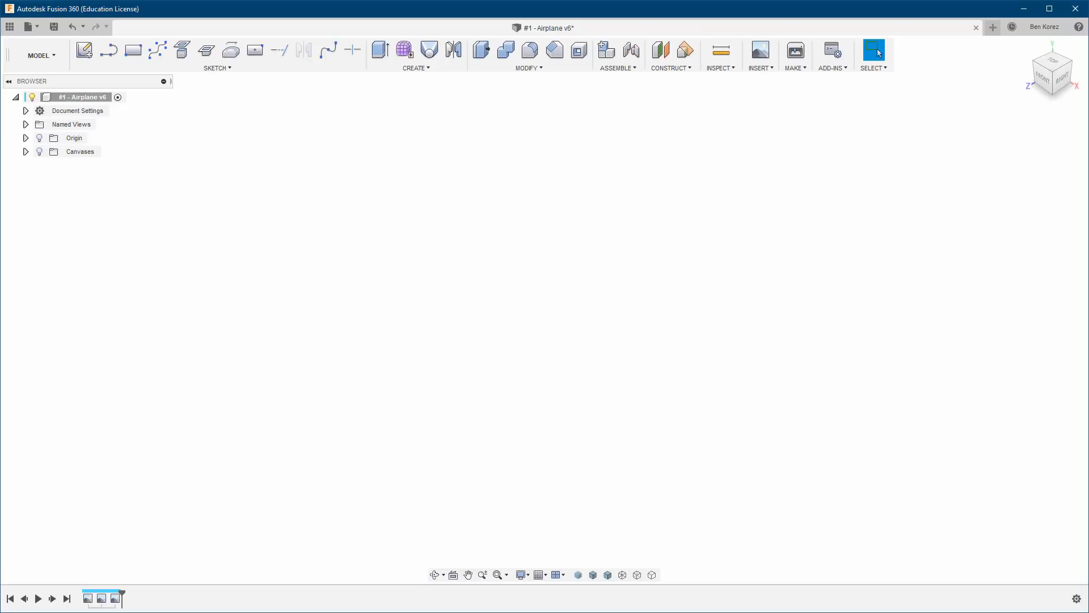
Switch to the browser, view the TESREG Fusion 360 forum, and show the Fusion 360 results in the site's benchmark table.
key(alt+Tab)
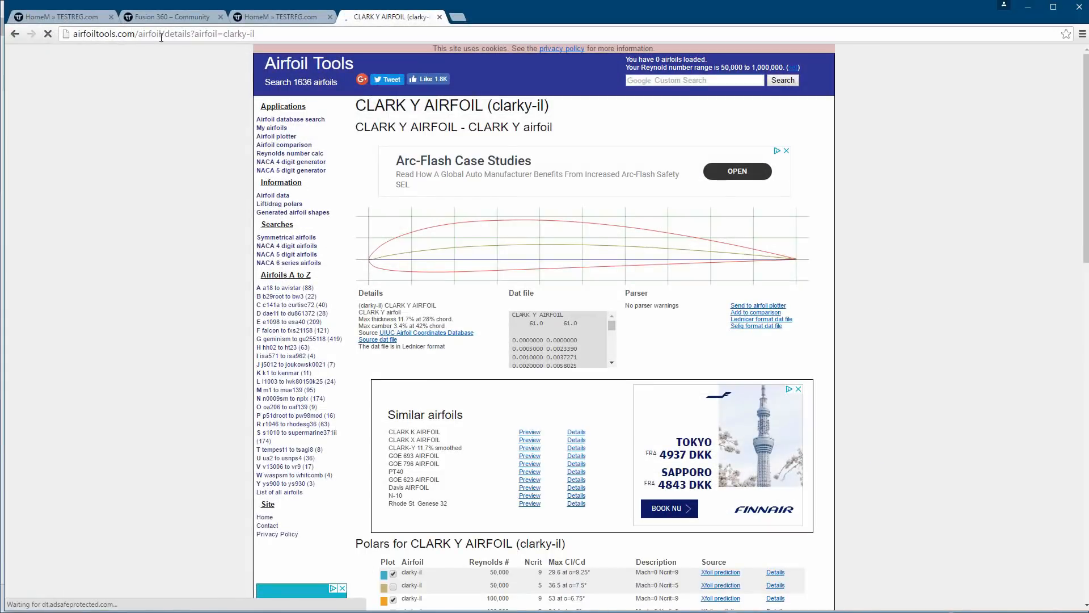
click(164, 18)
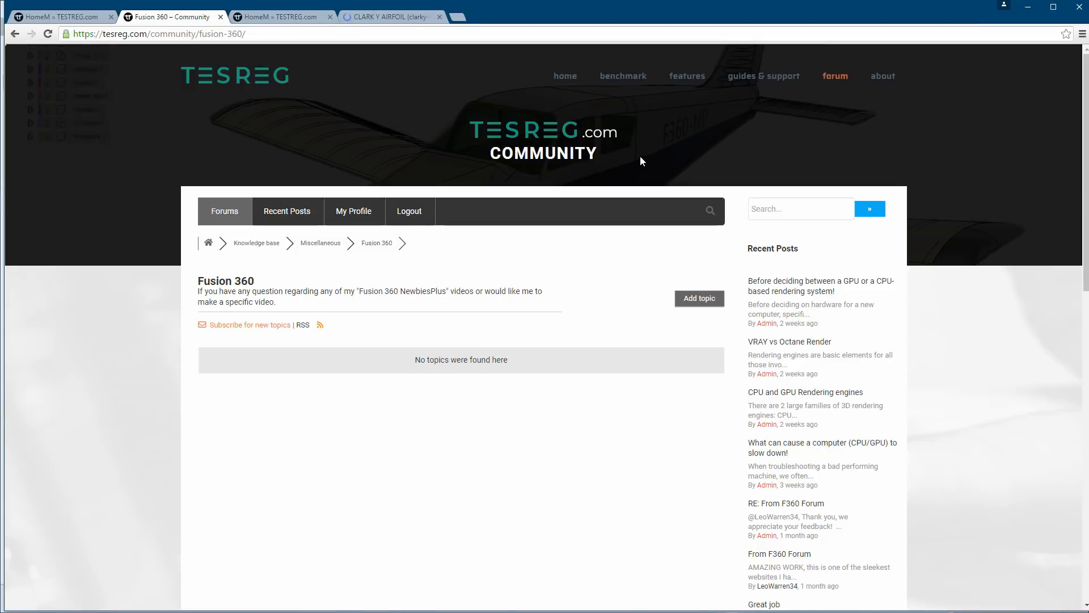
click(293, 17)
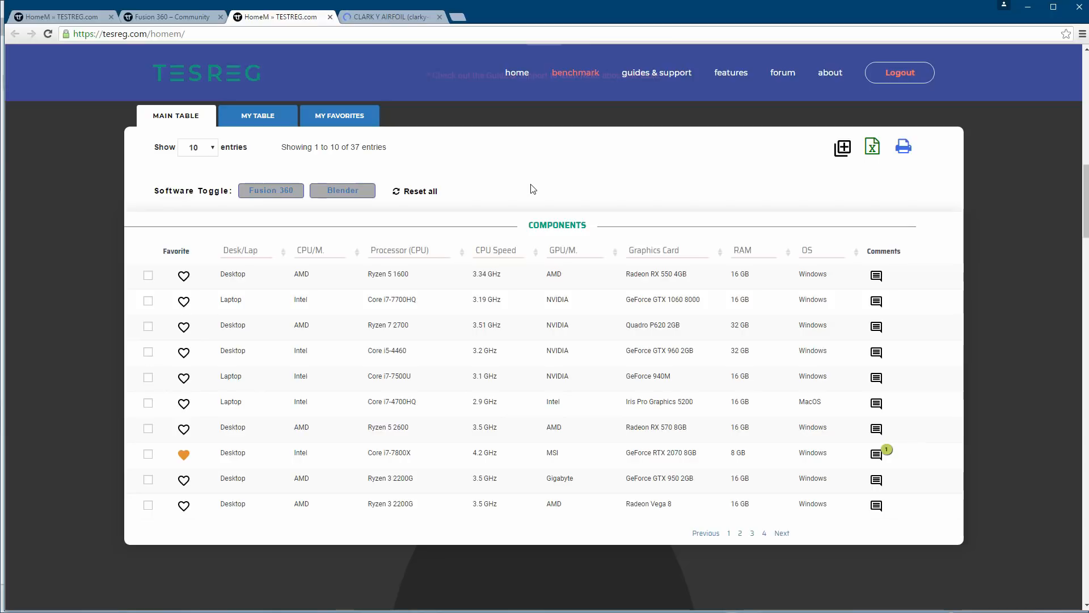
click(285, 194)
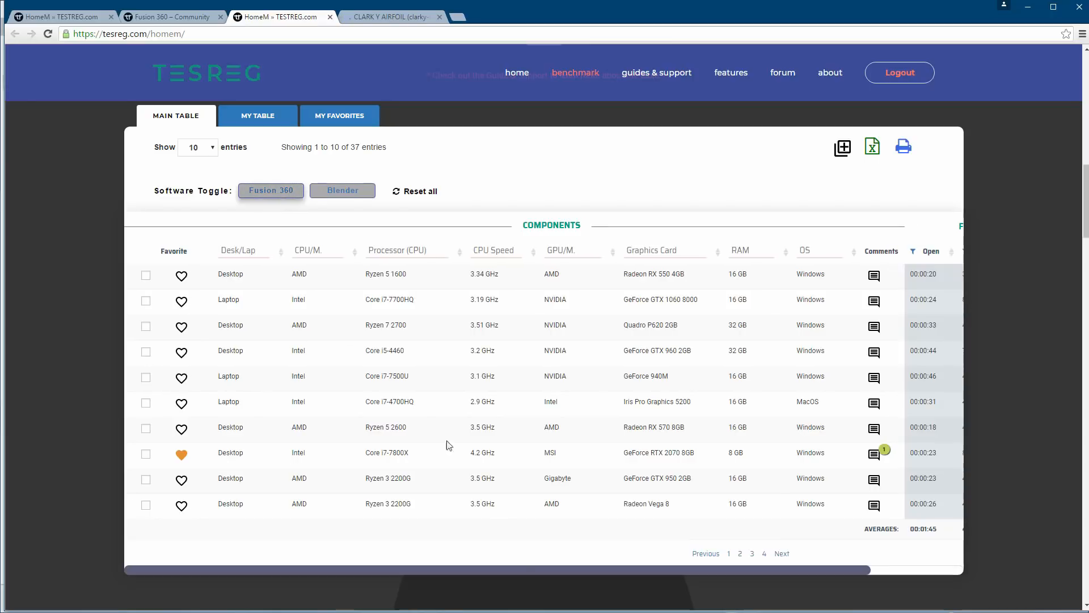
drag(551, 571, 702, 575)
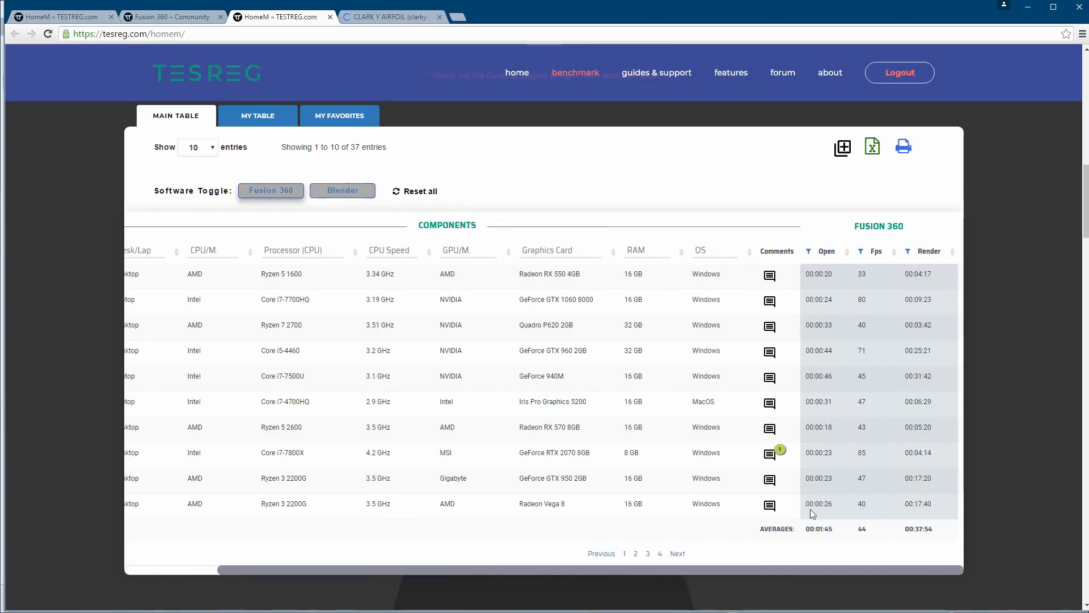
drag(518, 568, 360, 545)
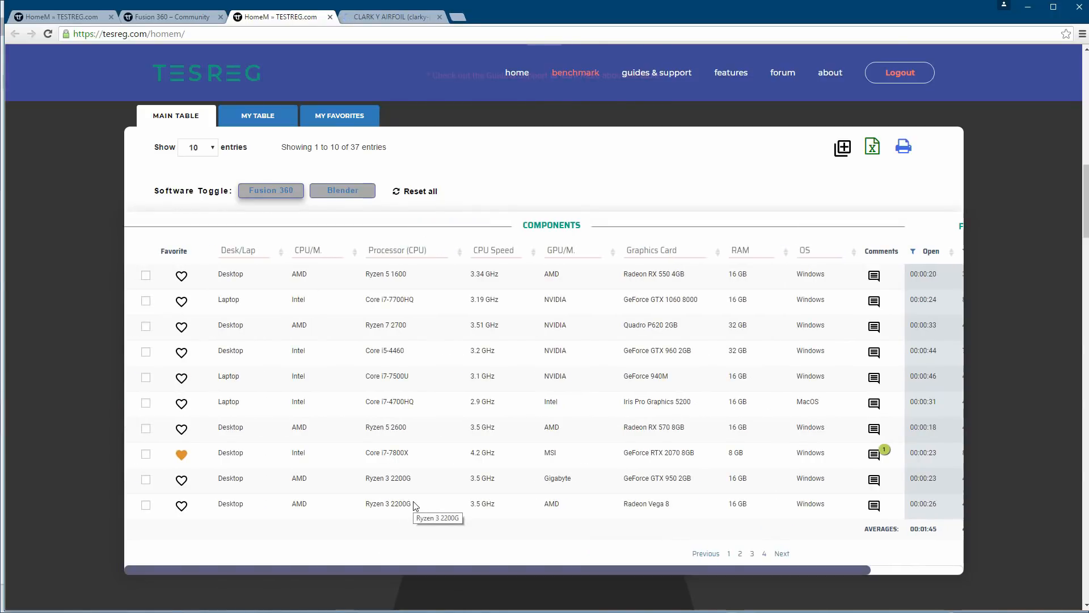
Revisit the Fusion 360 forum page, then minimize the browser and the components spreadsheet to return to the airplane design in Fusion 360.
click(192, 18)
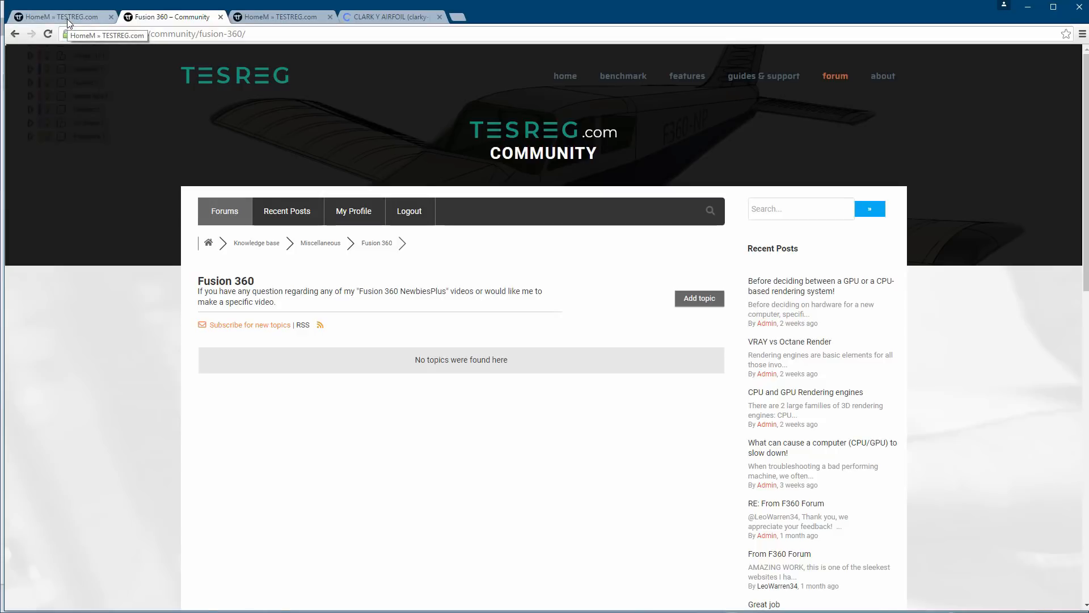
click(1027, 7)
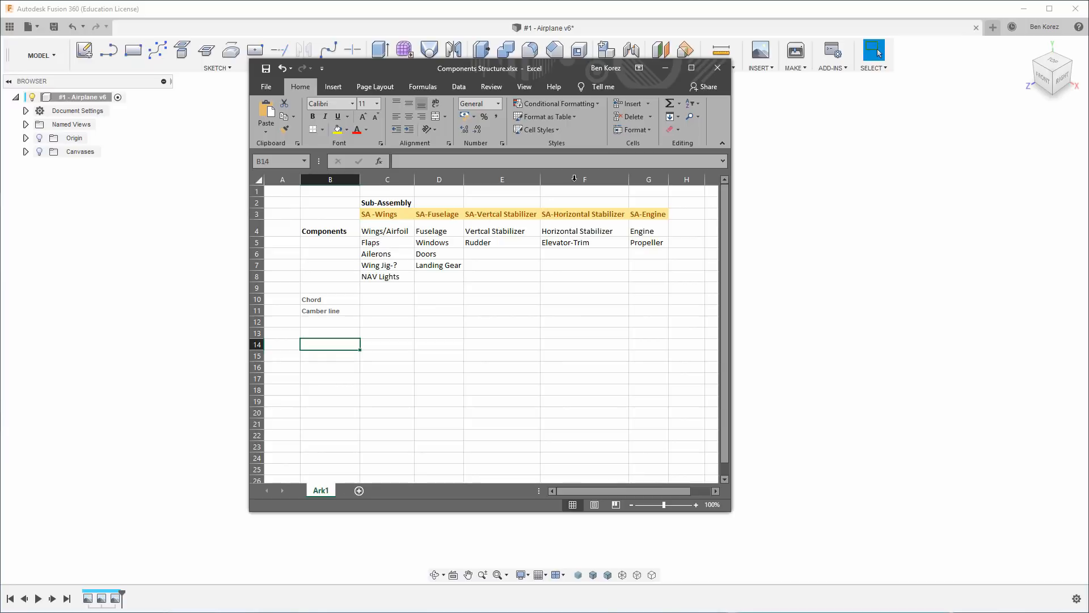
click(666, 68)
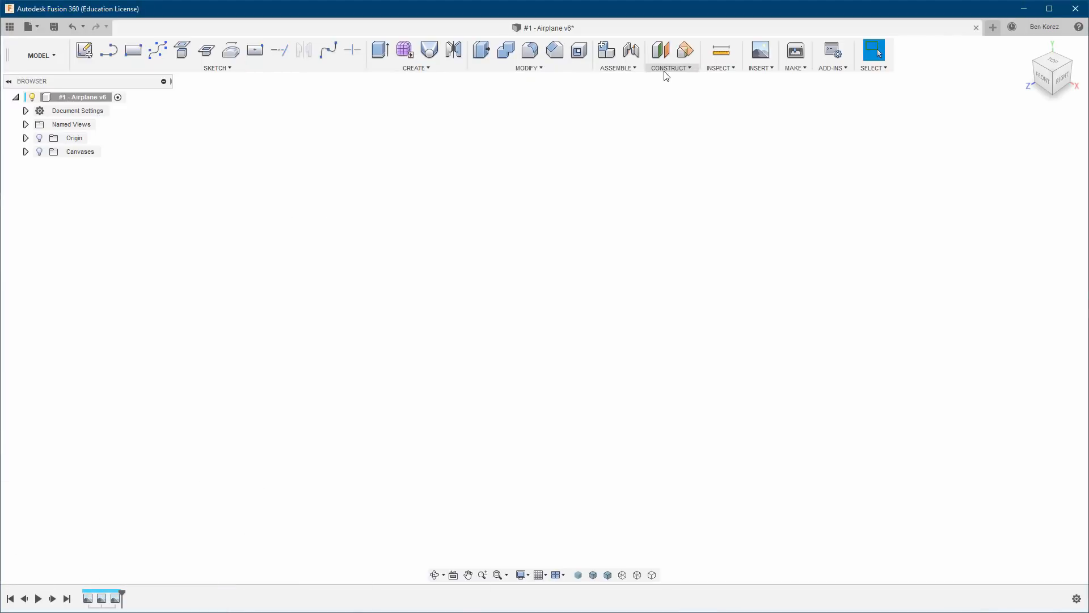
click(39, 152)
click(39, 152)
Switch to Photos and examine the external dimensions, areas and drawing scale on the Piper Cherokee 140 three-view drawing.
key(alt+Tab)
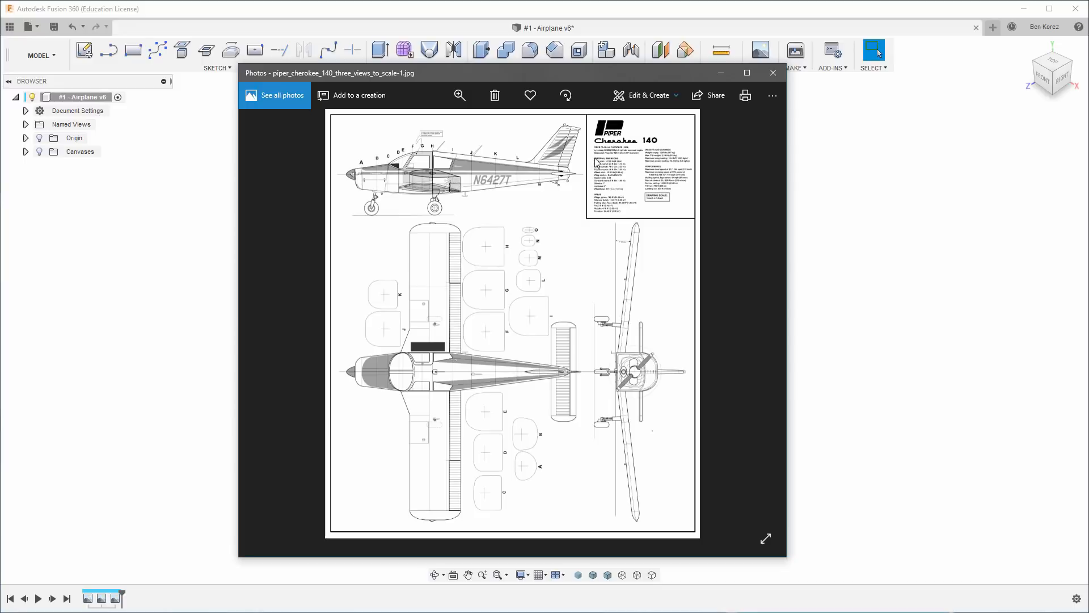
scroll(595, 162, up, 3)
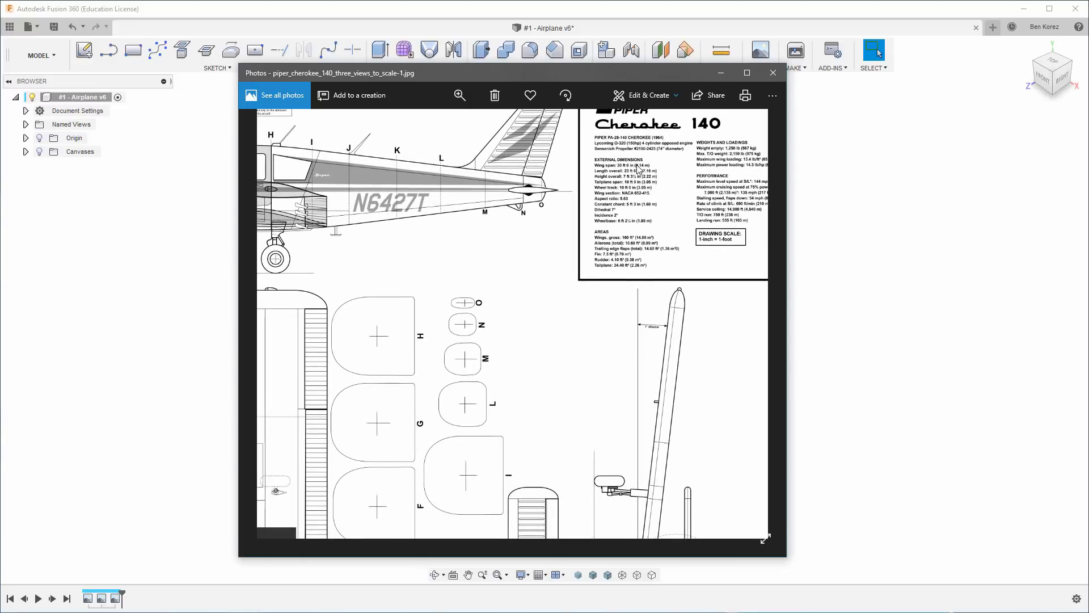
scroll(638, 168, up, 3)
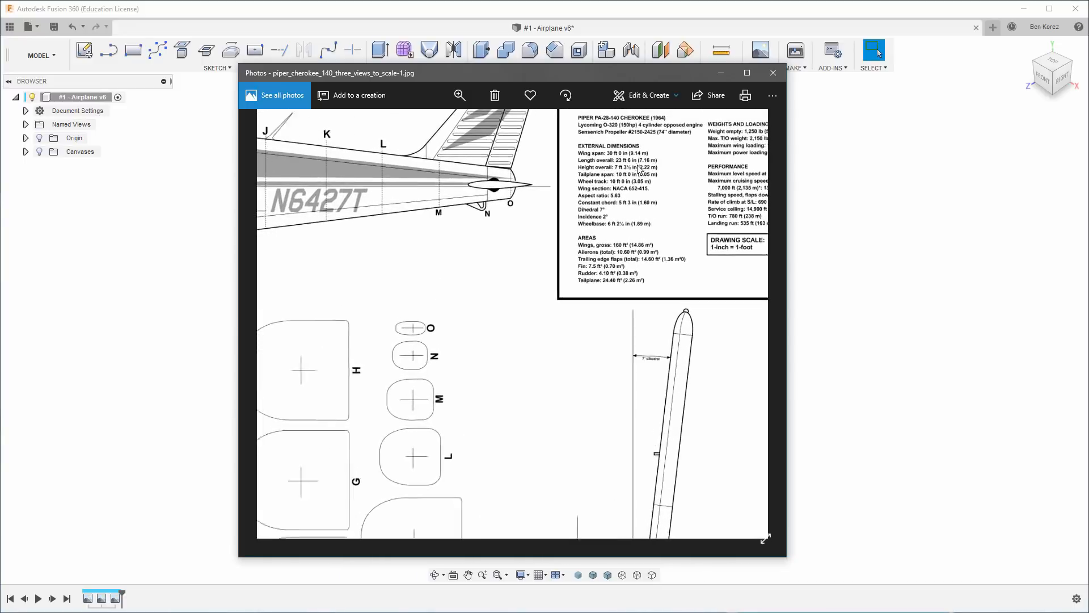
drag(654, 182, 537, 292)
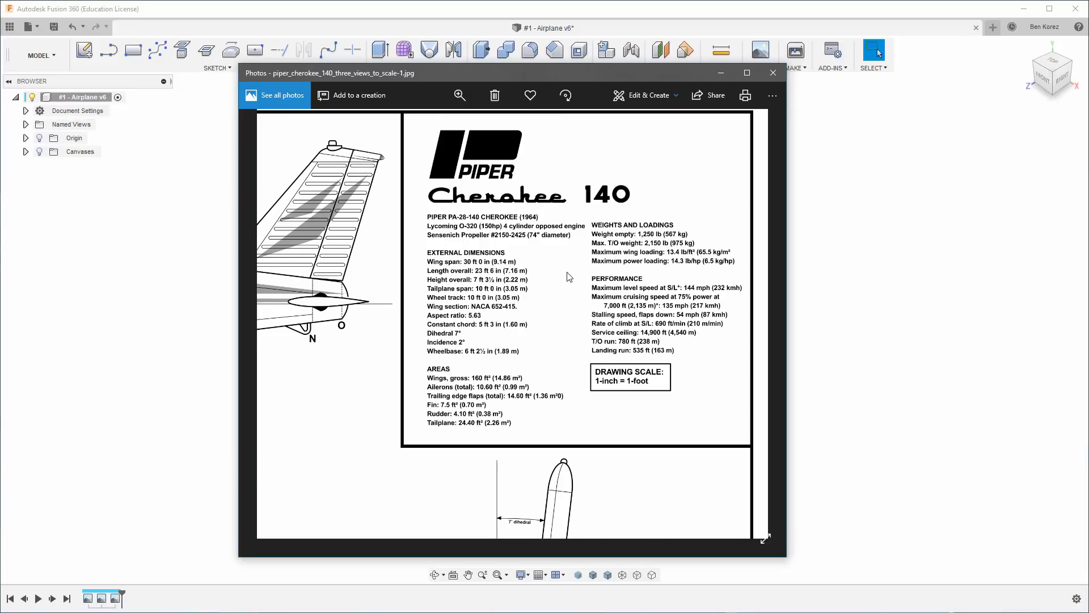
scroll(569, 277, down, 5)
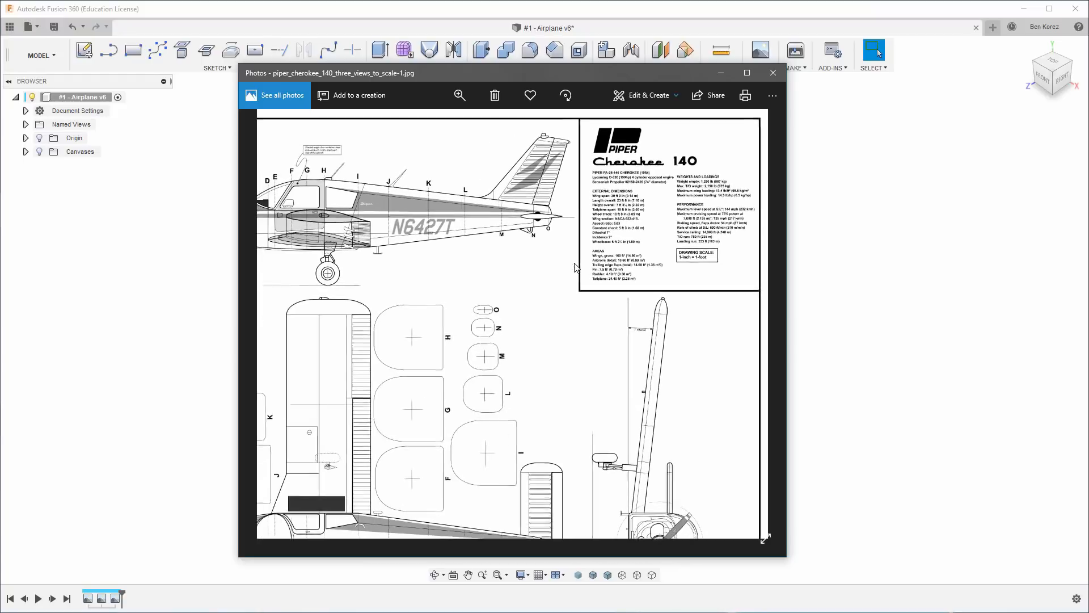
scroll(577, 268, down, 3)
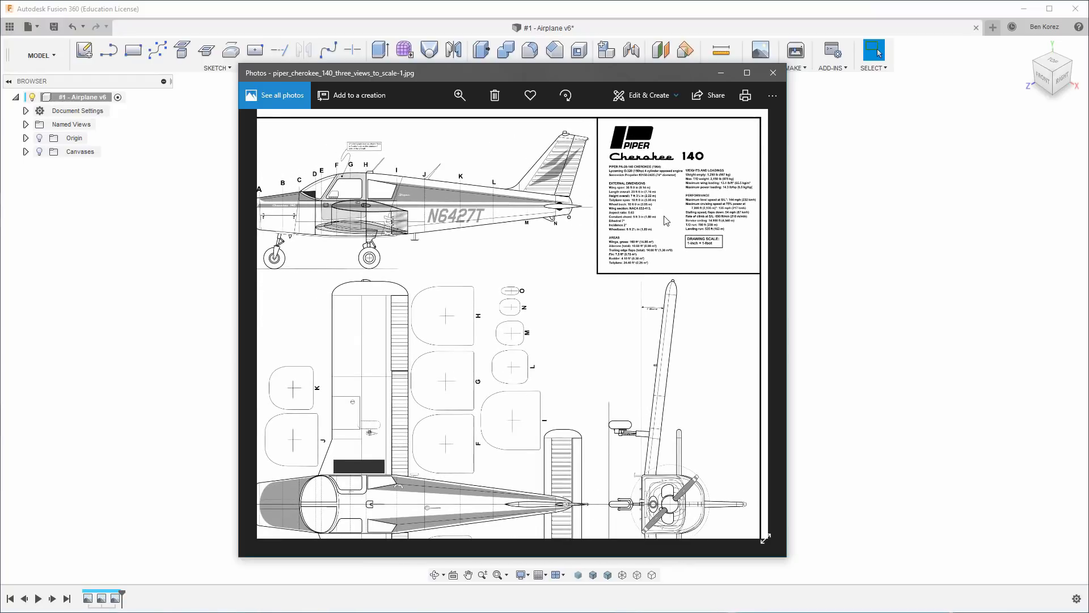
scroll(667, 221, down, 1)
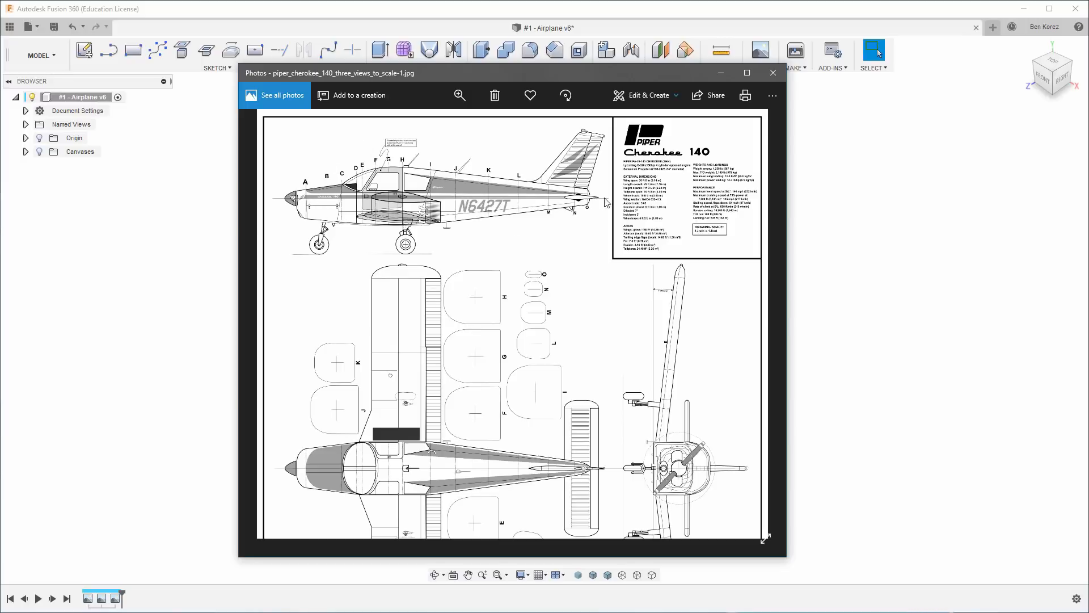
click(722, 77)
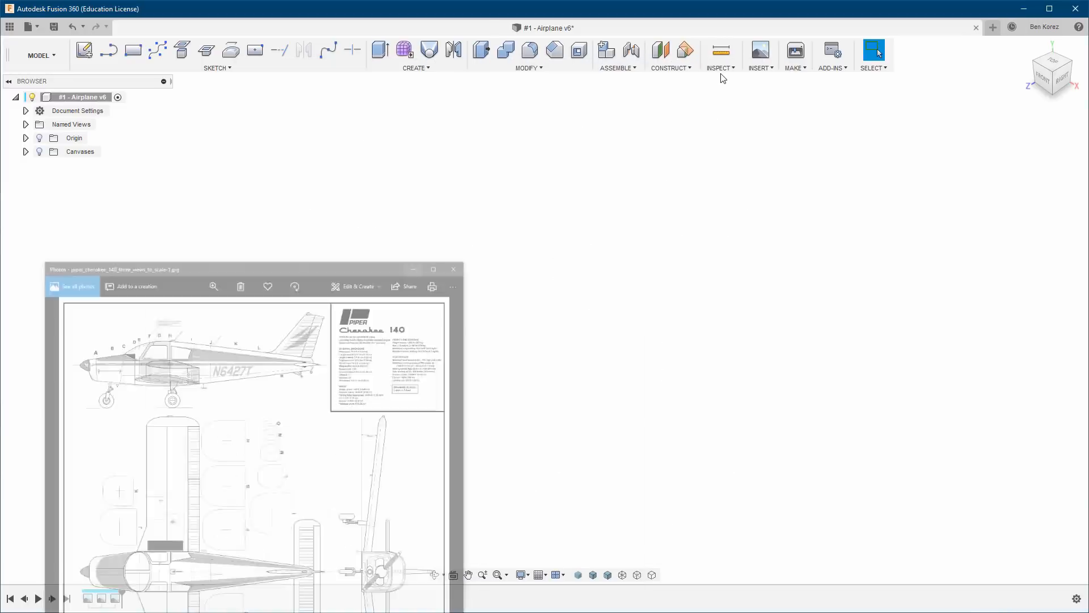
click(671, 70)
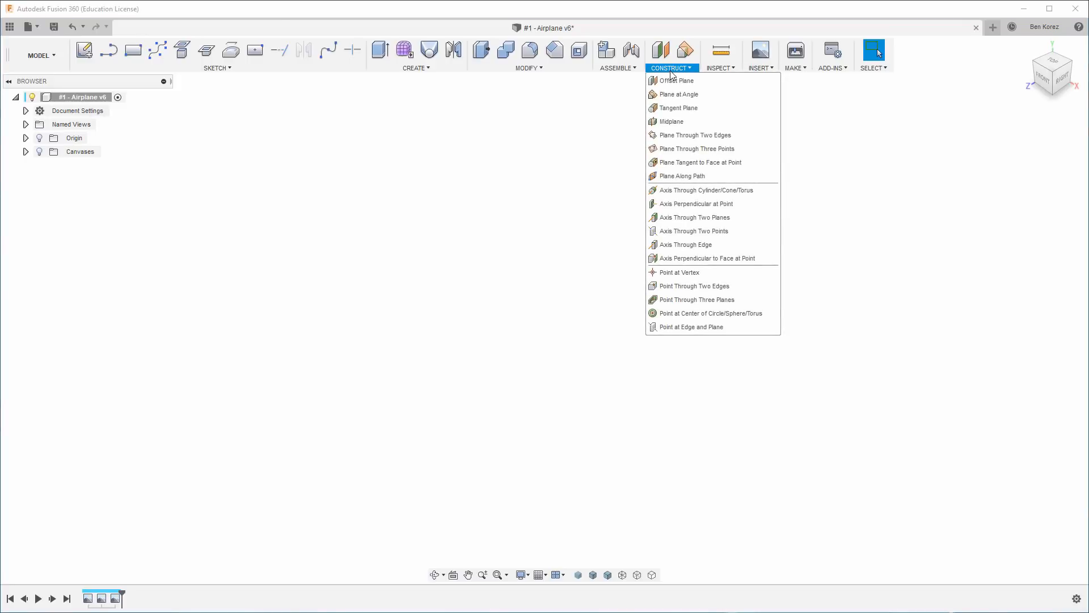
mouse_move(718, 77)
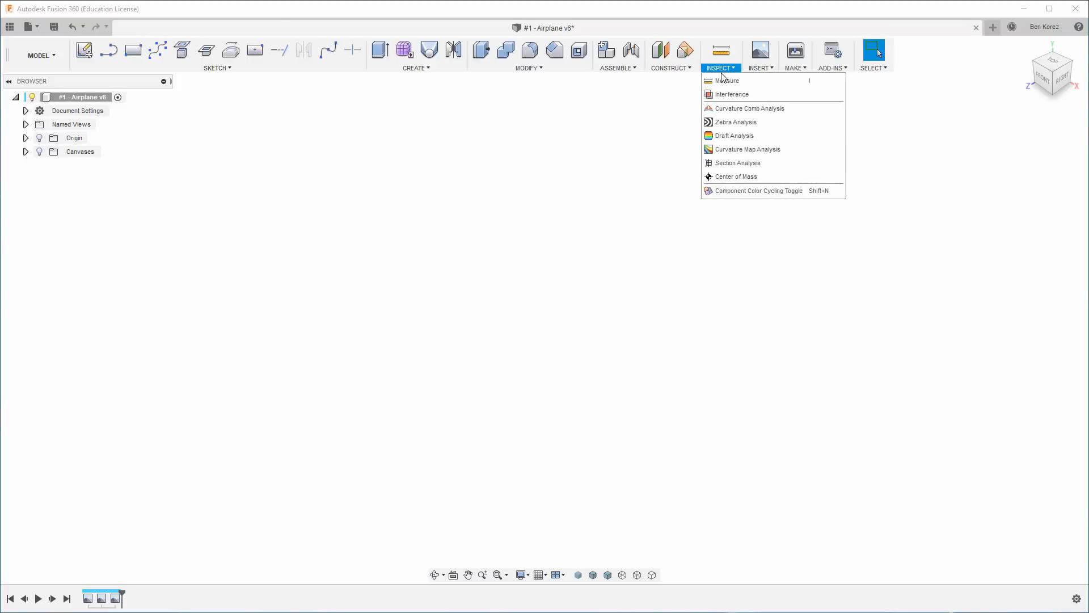
mouse_move(758, 78)
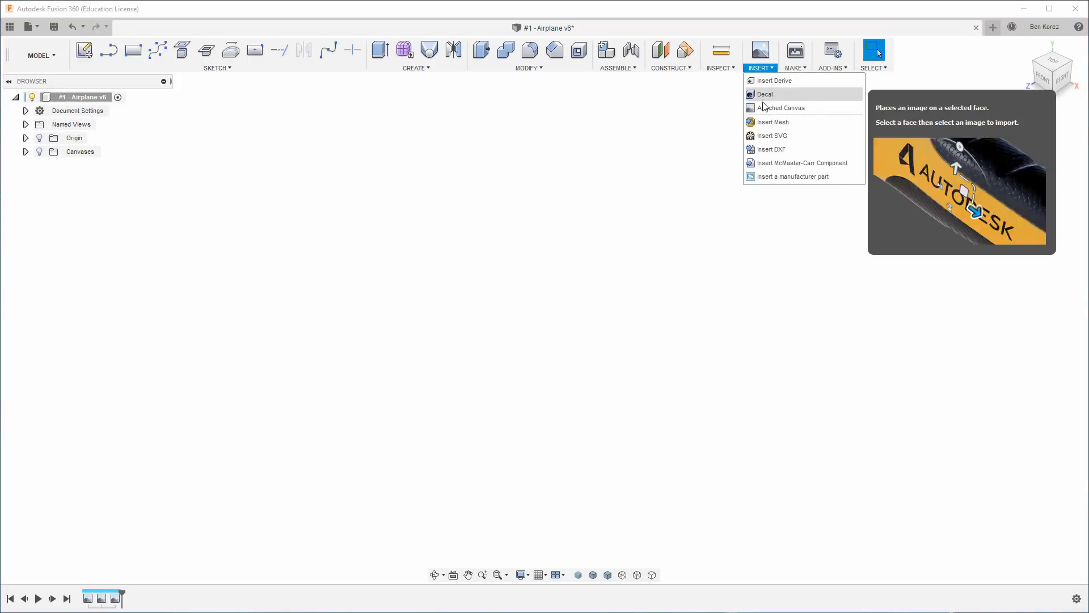
click(560, 148)
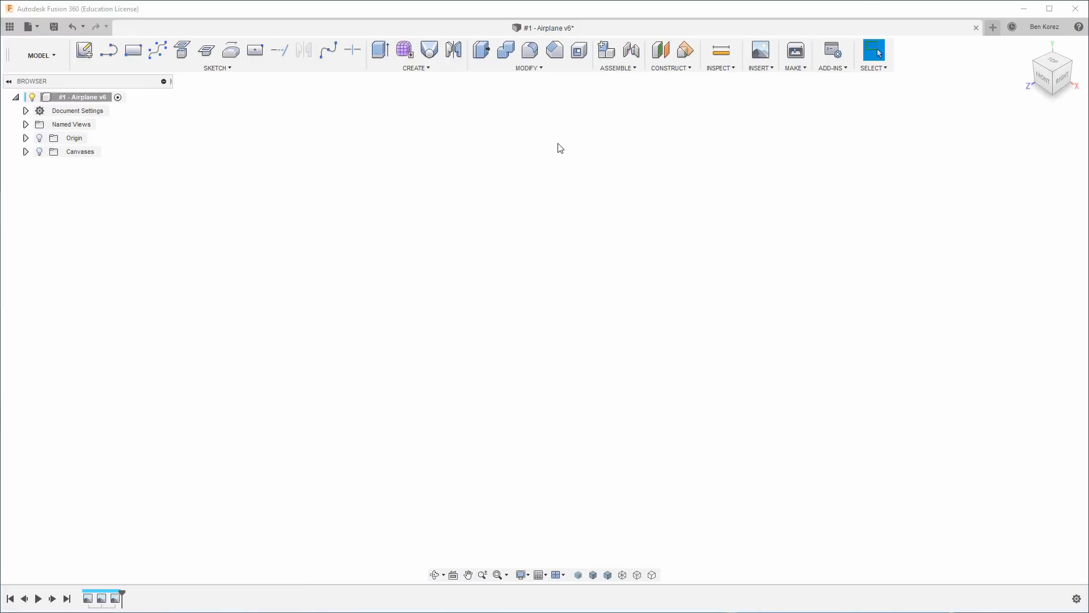
Expand the Canvases folder to list the Side, Top and Front reference images.
click(26, 152)
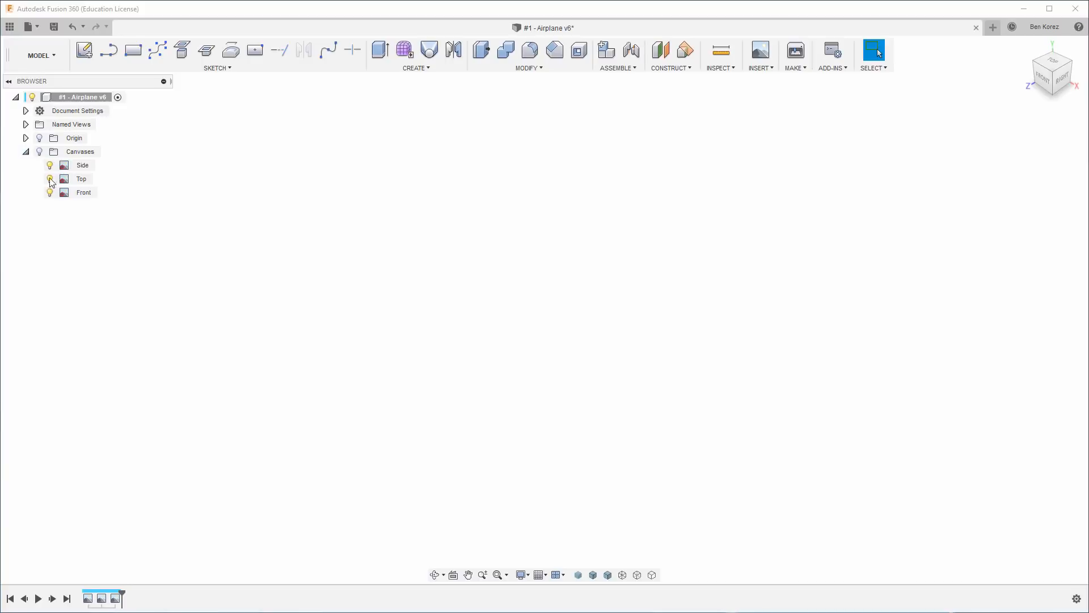
click(80, 166)
right_click(84, 165)
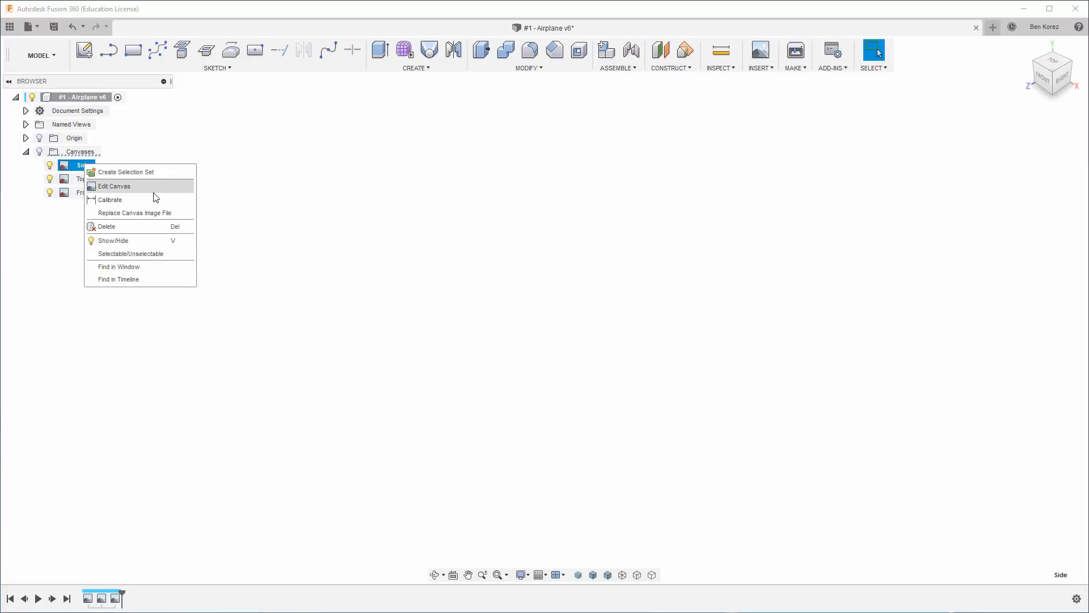
click(407, 187)
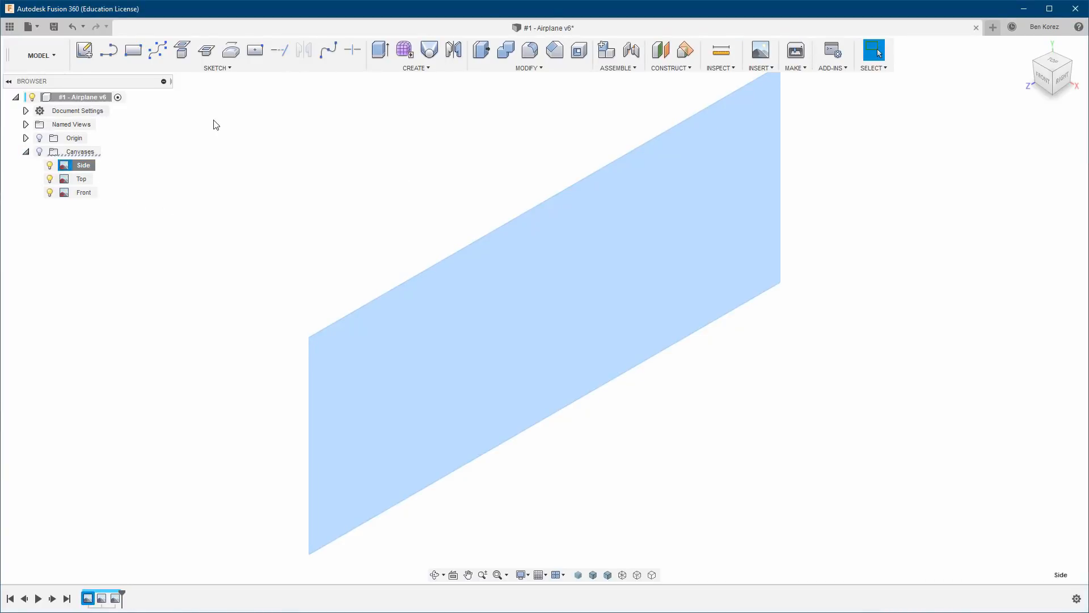
click(211, 100)
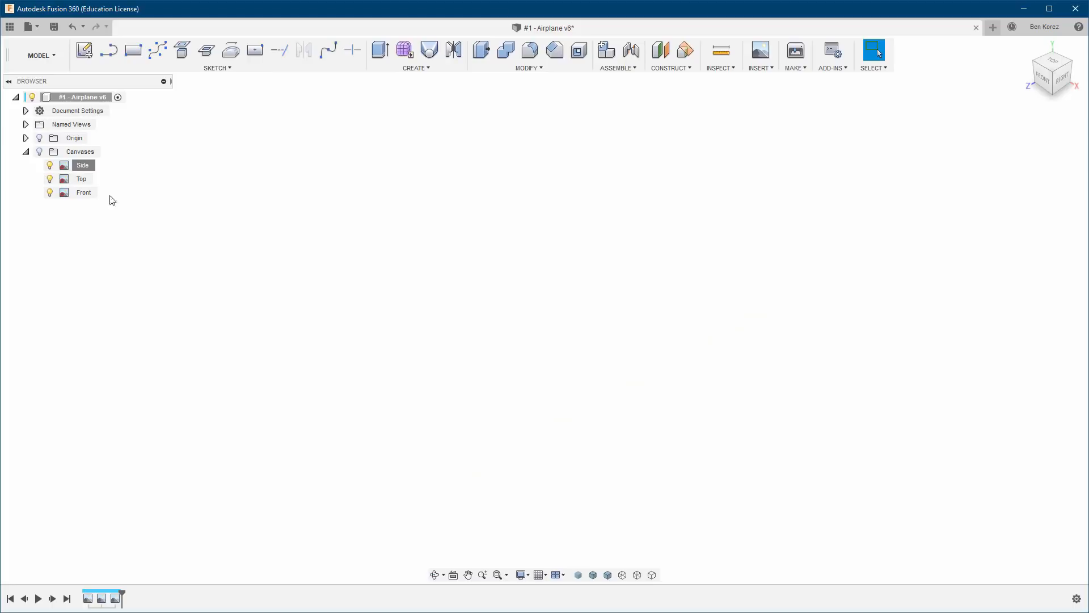
Show the canvases and start calibrating the Side canvas in the right view, picking the propeller tip and the fuselage's tail end.
click(39, 151)
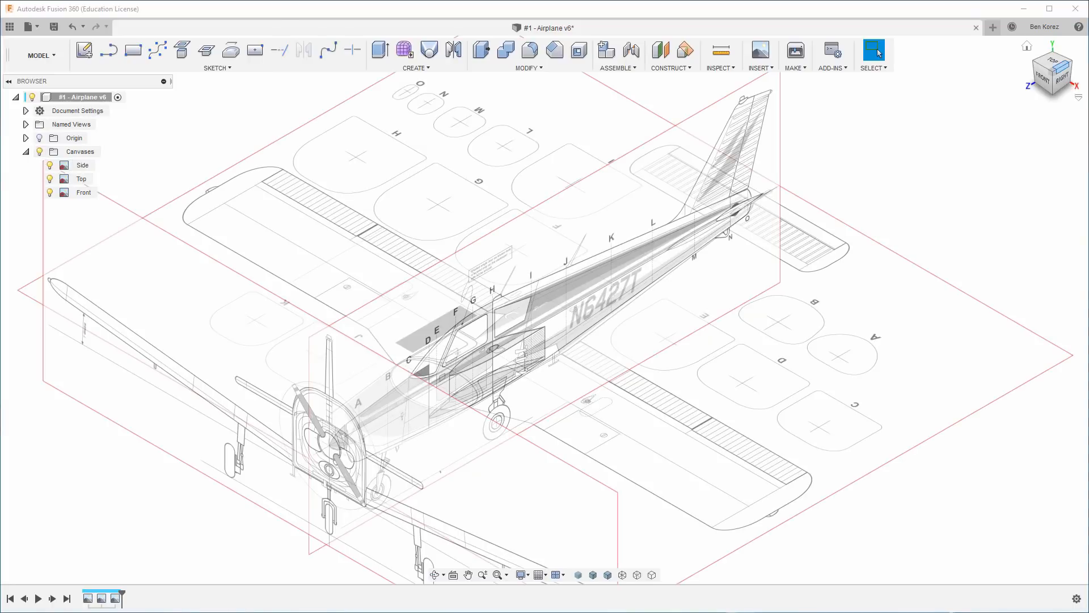
click(1061, 78)
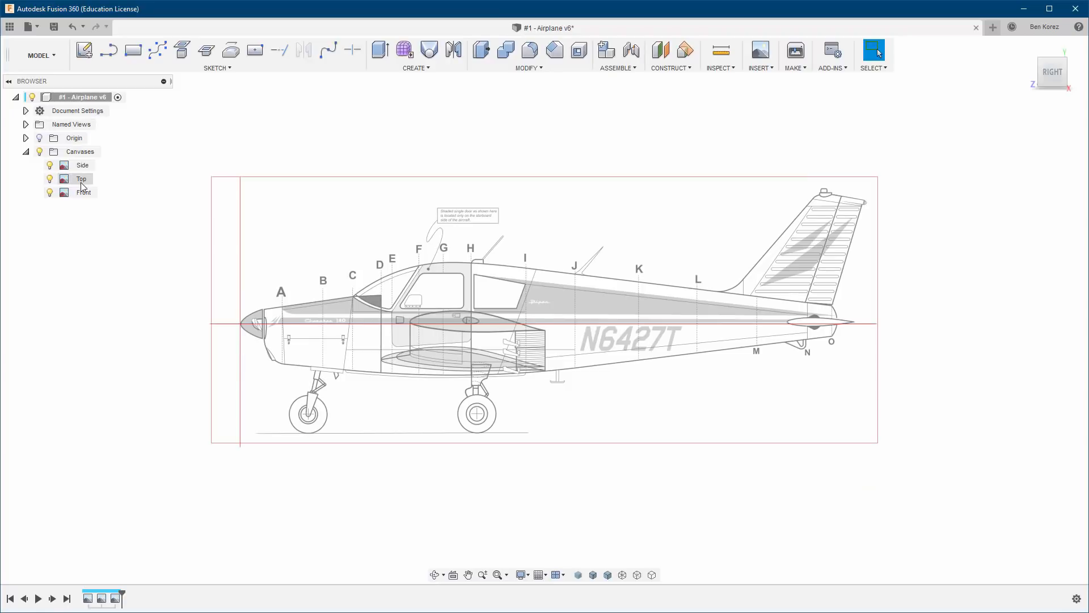
right_click(82, 165)
click(99, 200)
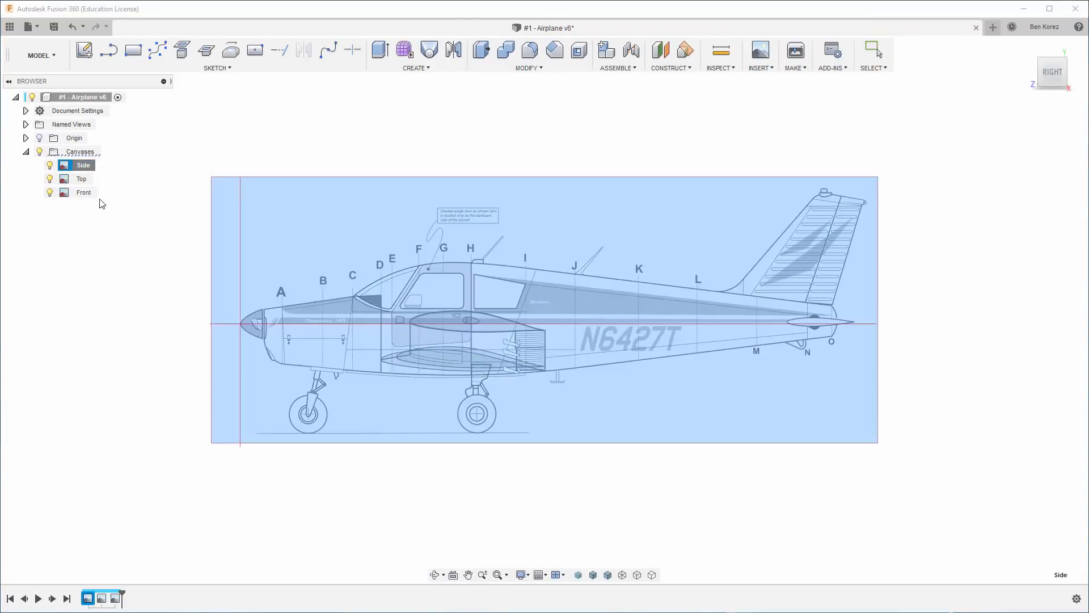
click(240, 324)
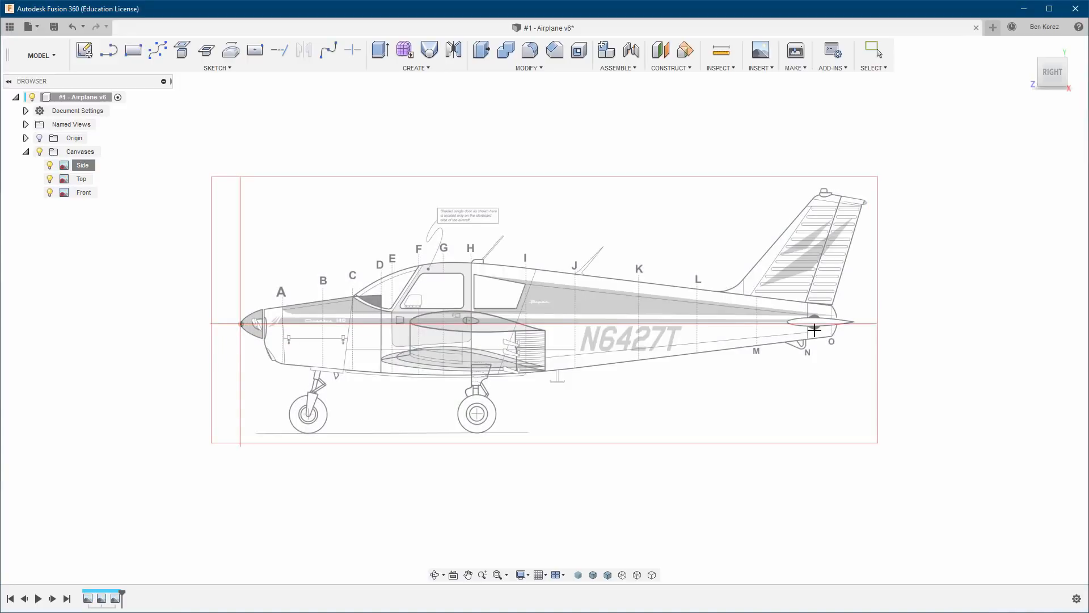
click(839, 323)
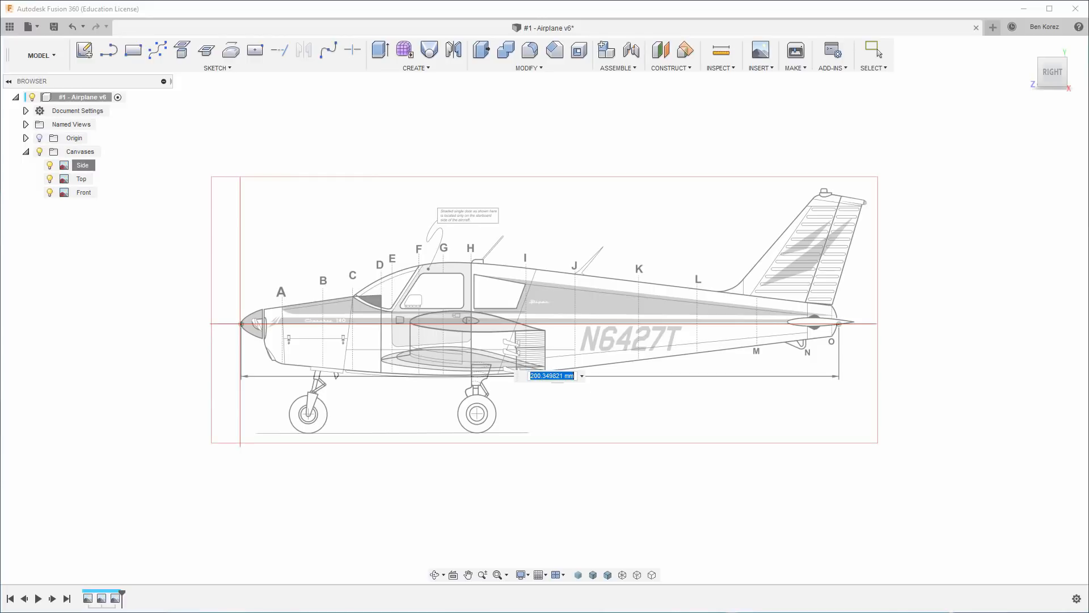
Consult the Piper Cherokee 140 drawing in Photos, then inspect the canvases in Fusion 360 from the top and front.
key(alt+Tab)
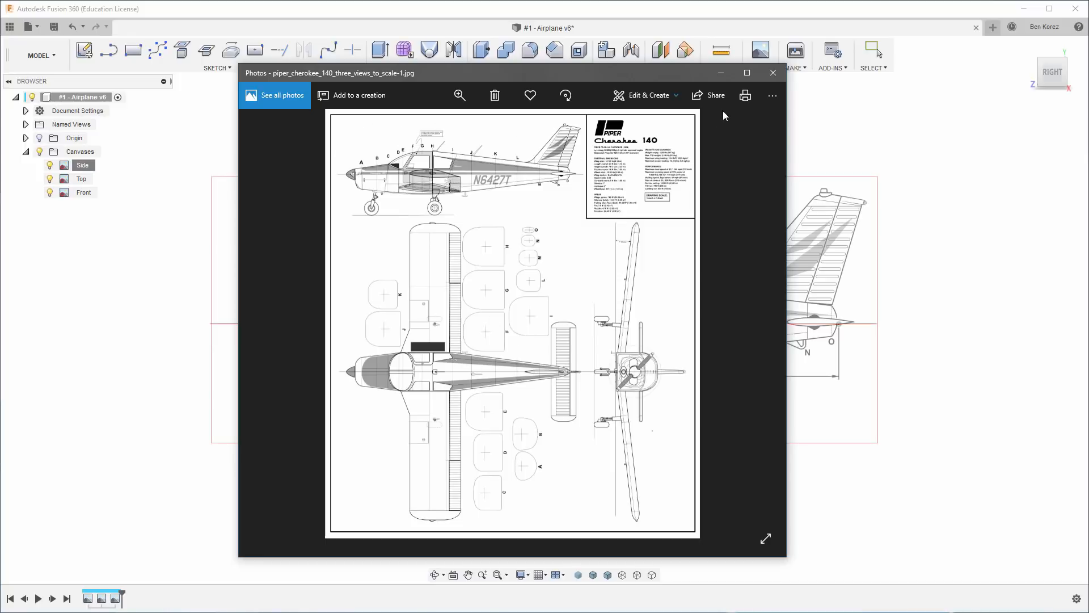
click(721, 74)
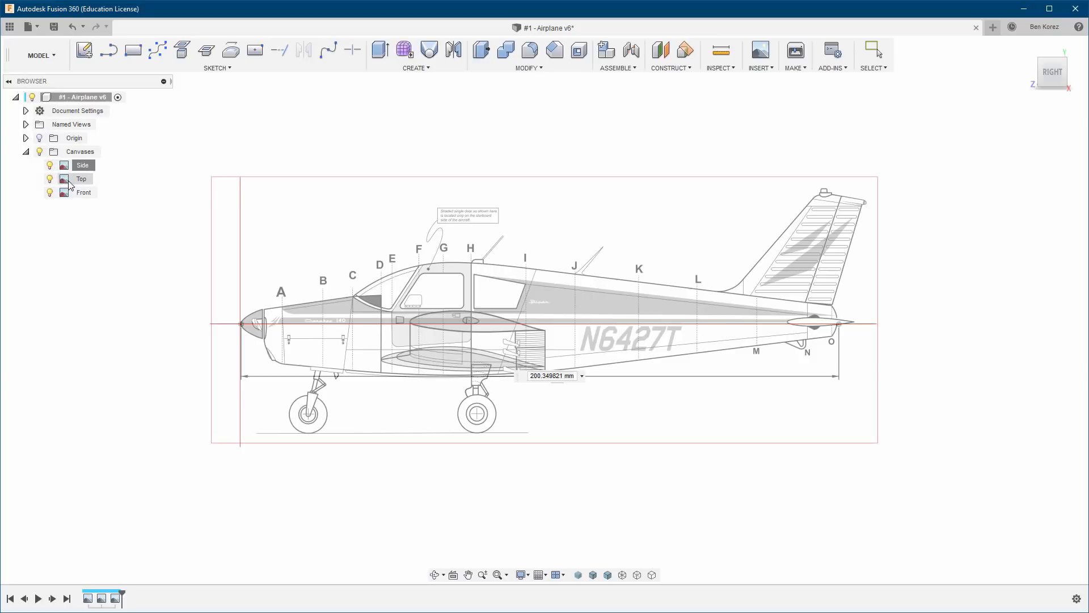
drag(1066, 74, 1056, 80)
click(1054, 64)
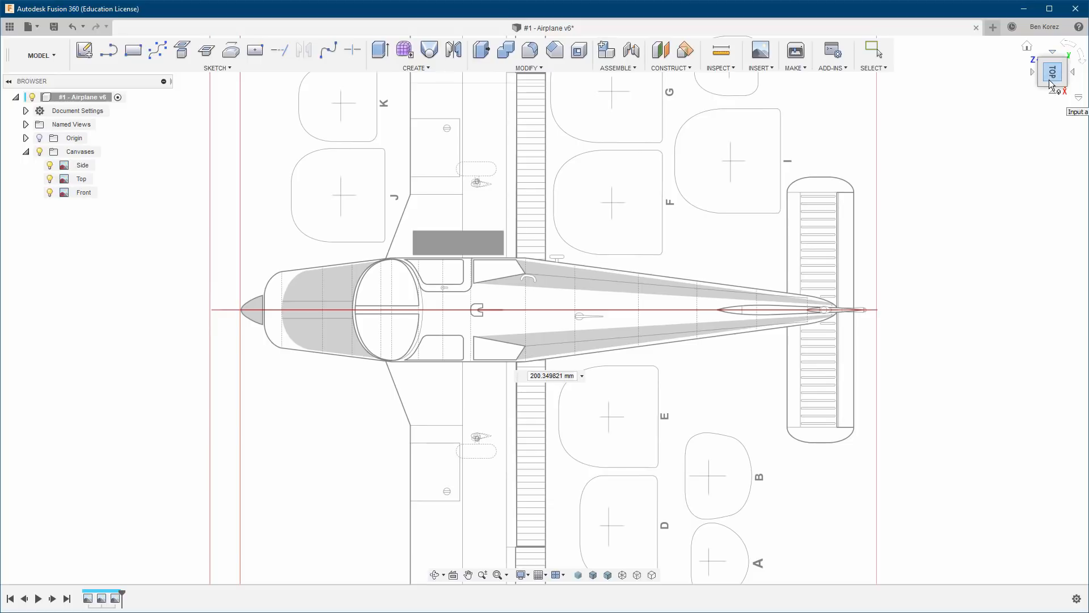
drag(1054, 64, 1027, 84)
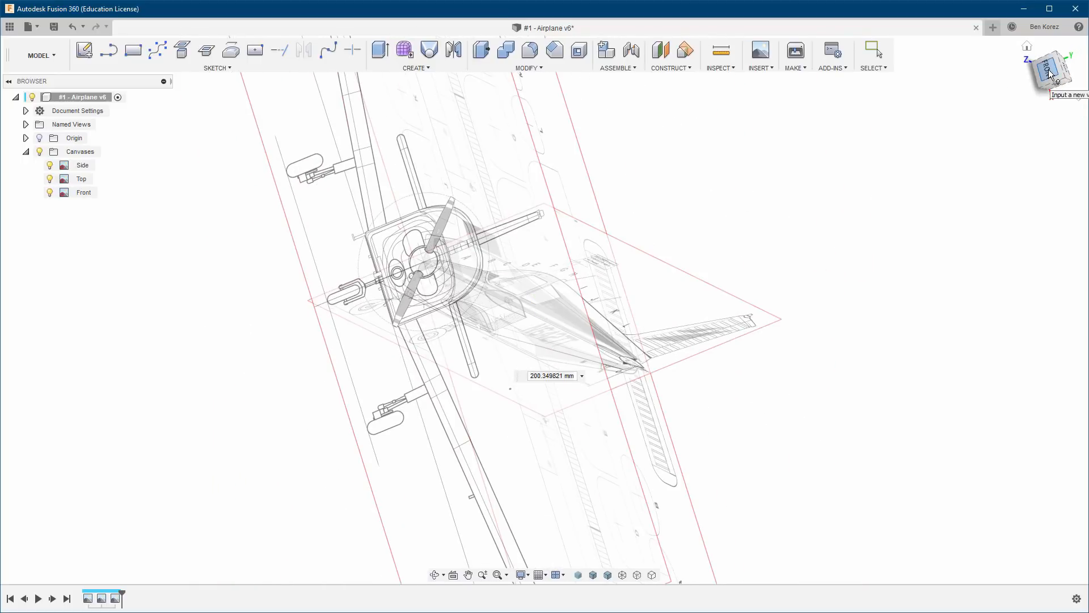
click(1049, 72)
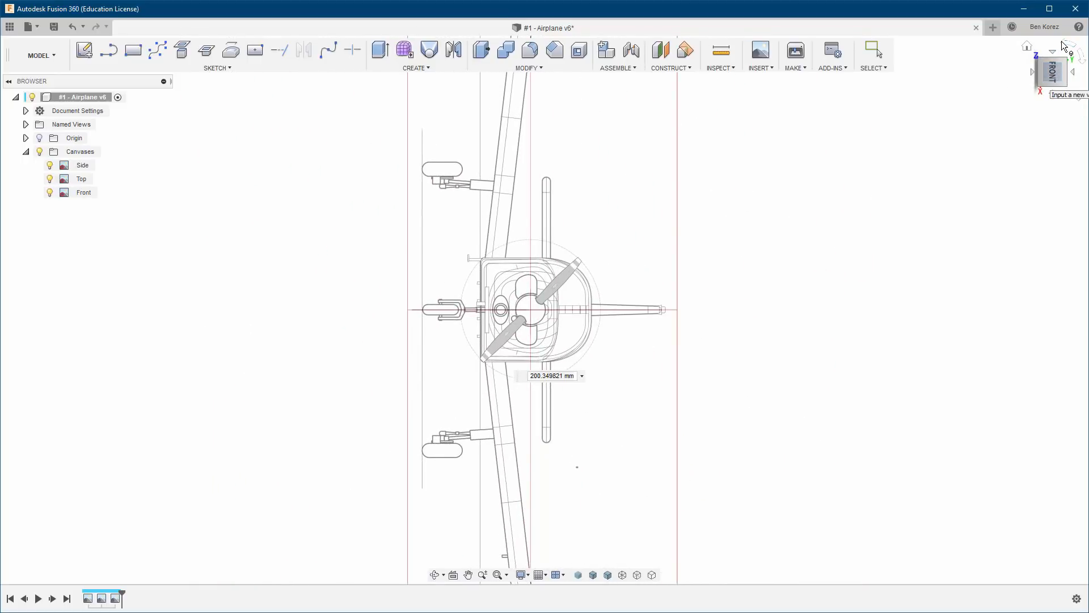
Show the origin, check the Side canvas's spinner tip against it in the right view, and accept the canvas calibration at its existing distance.
click(1065, 44)
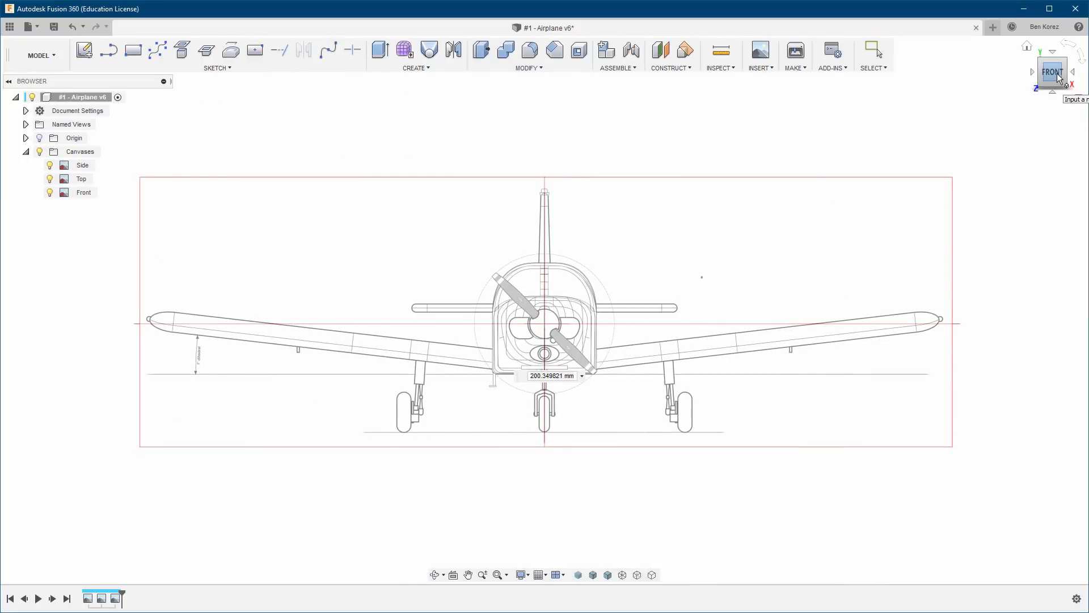
drag(1057, 75, 1038, 88)
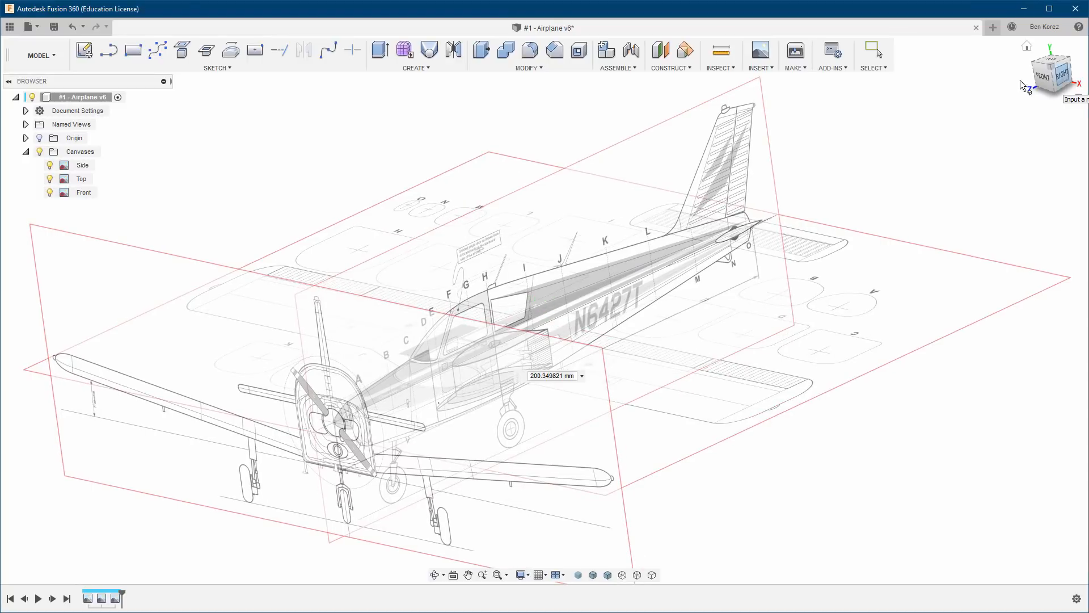
click(1064, 80)
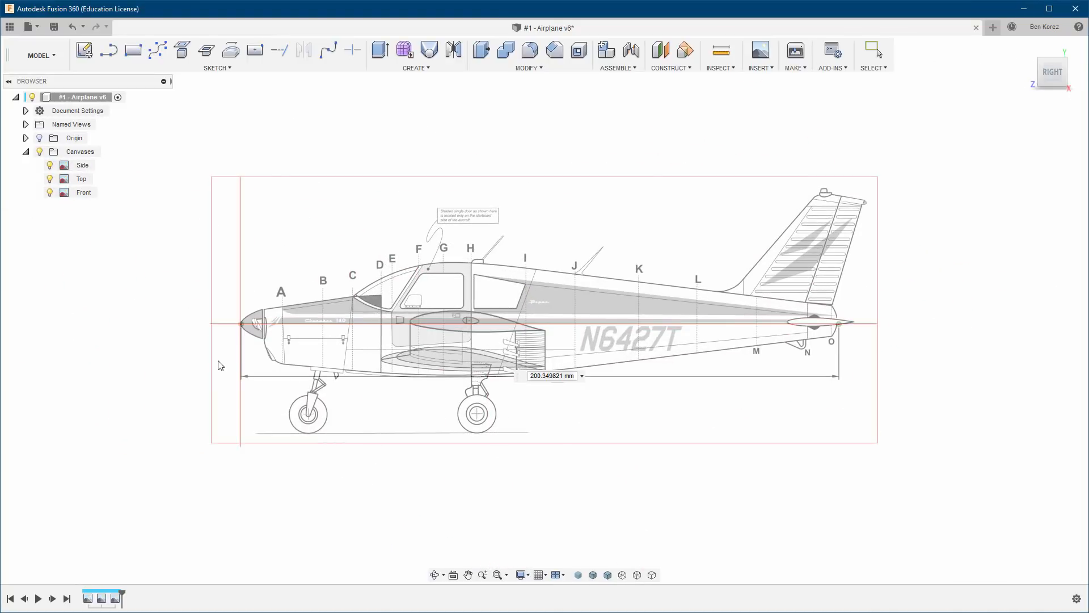
click(39, 139)
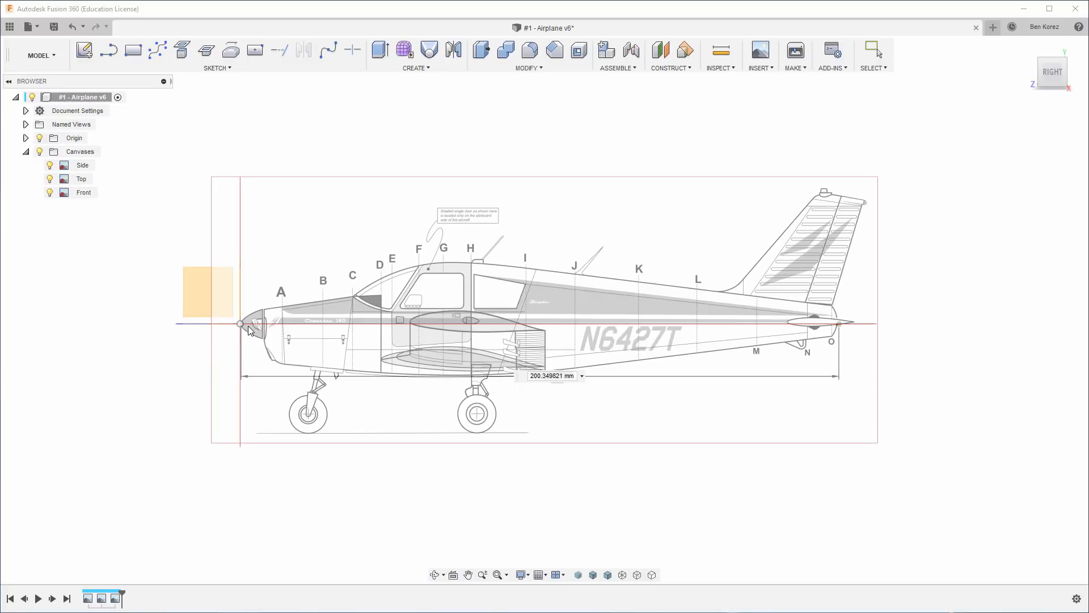
scroll(248, 322, up, 10)
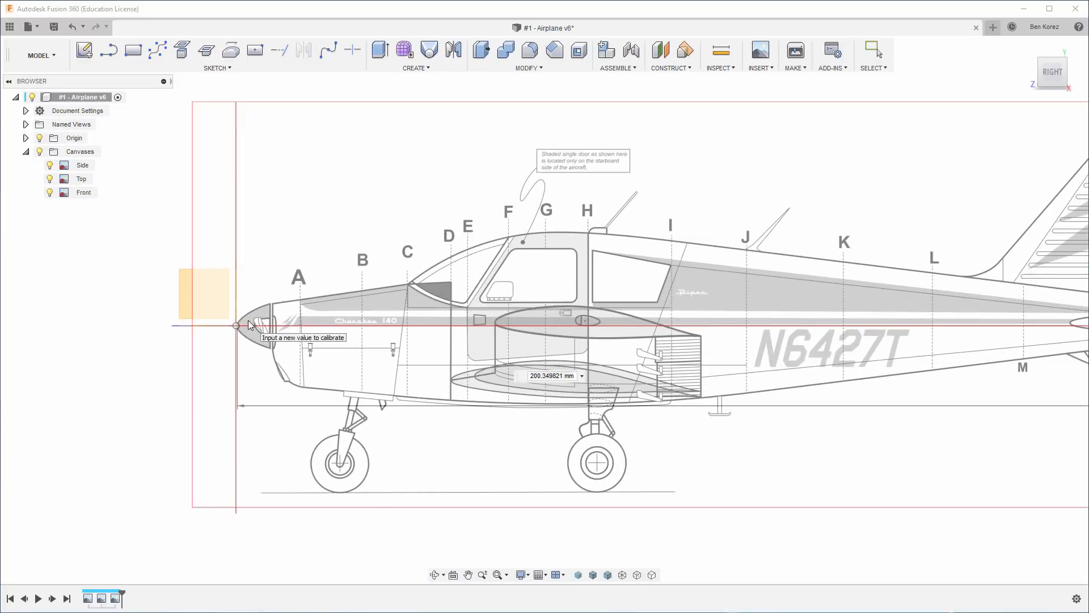
scroll(237, 323, up, 3)
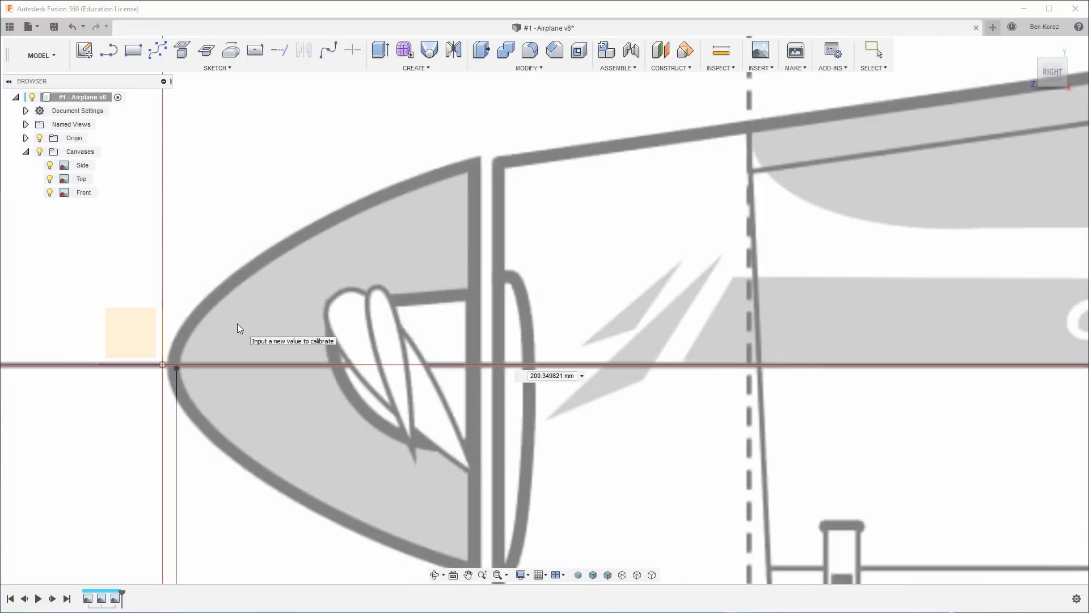
scroll(150, 322, down, 8)
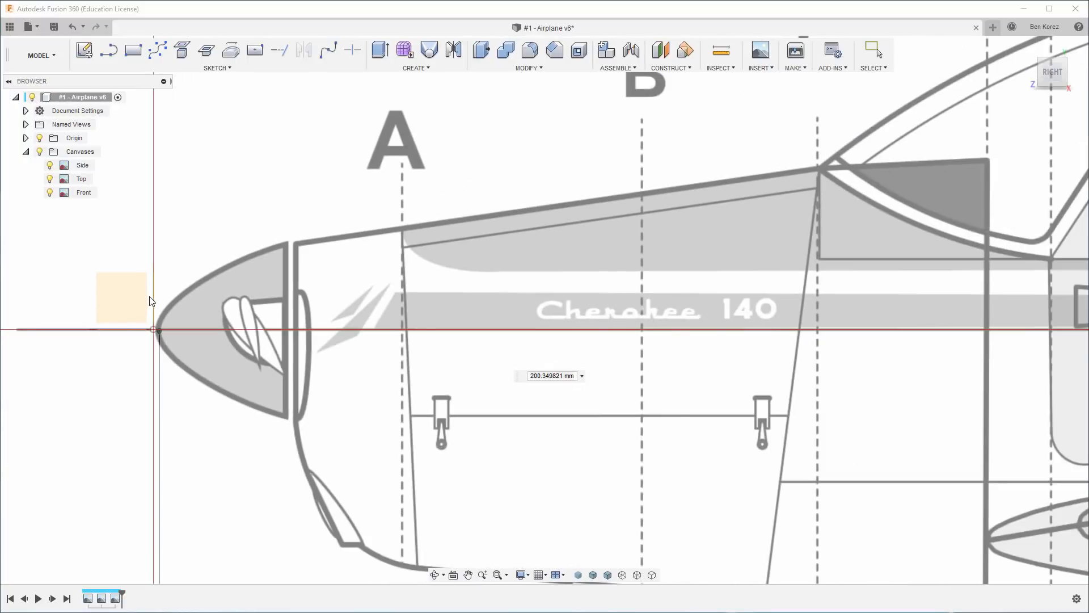
scroll(151, 301, down, 5)
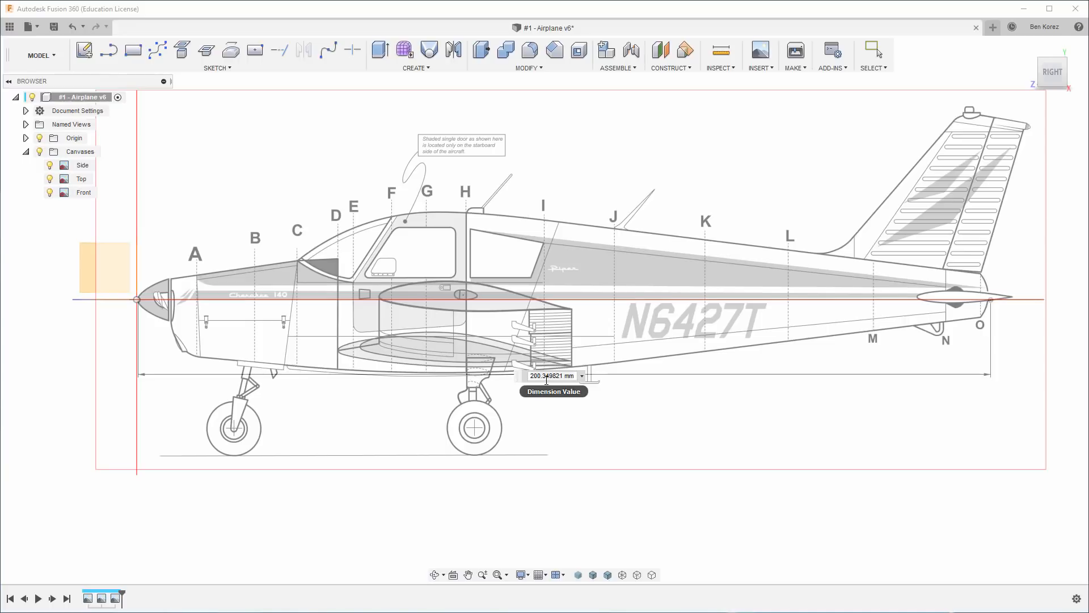
key(Return)
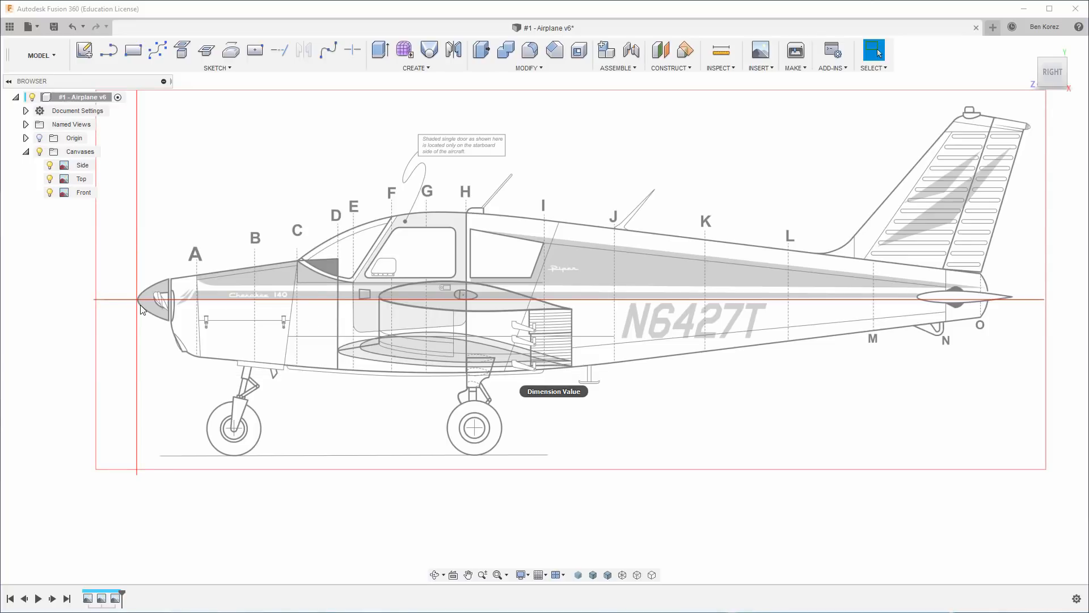
Compare the calibrated canvases' size and alignment from the top, at an angle and from the front.
drag(1053, 79, 1048, 106)
click(1054, 63)
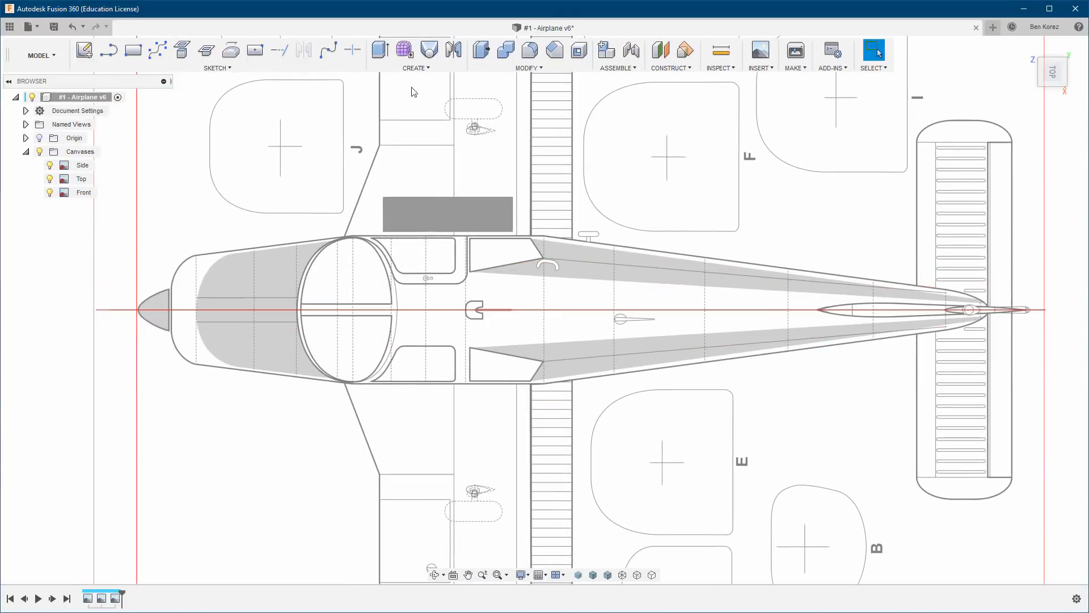
scroll(487, 259, down, 8)
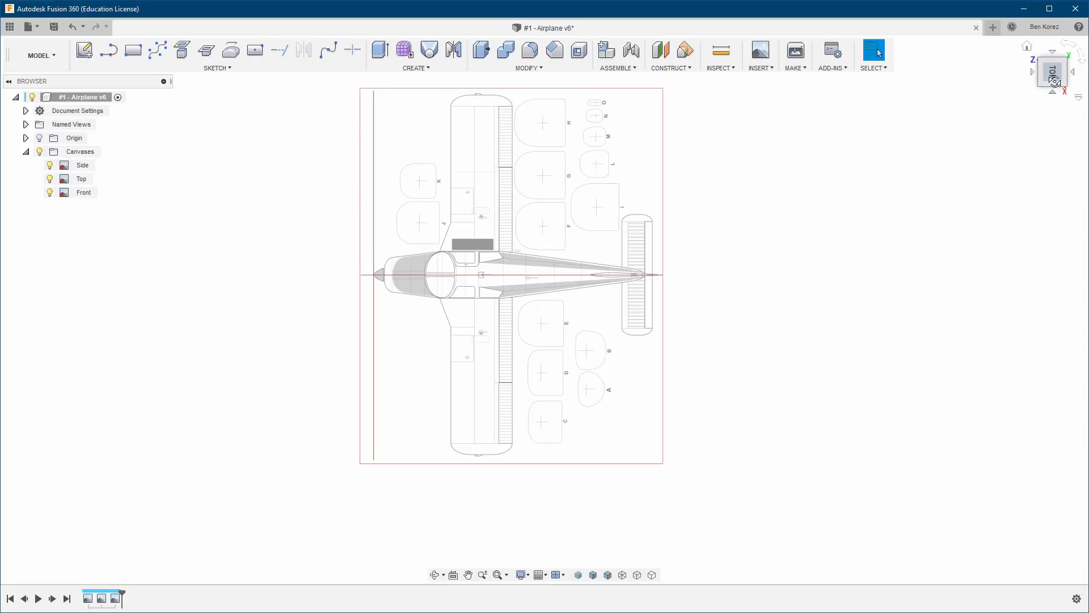
drag(1045, 83, 1045, 85)
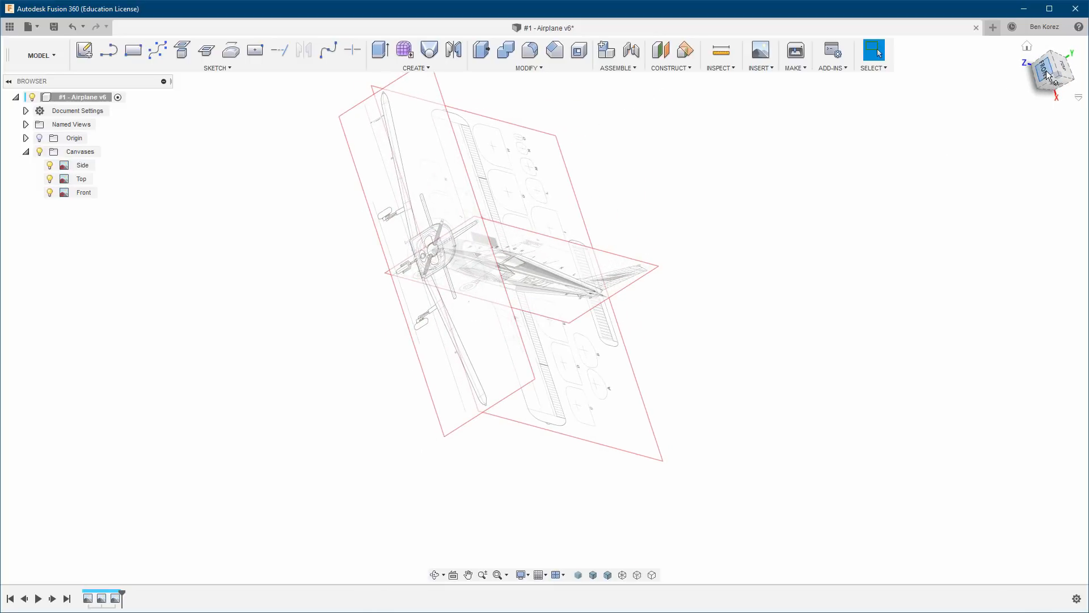
click(1047, 72)
click(1064, 47)
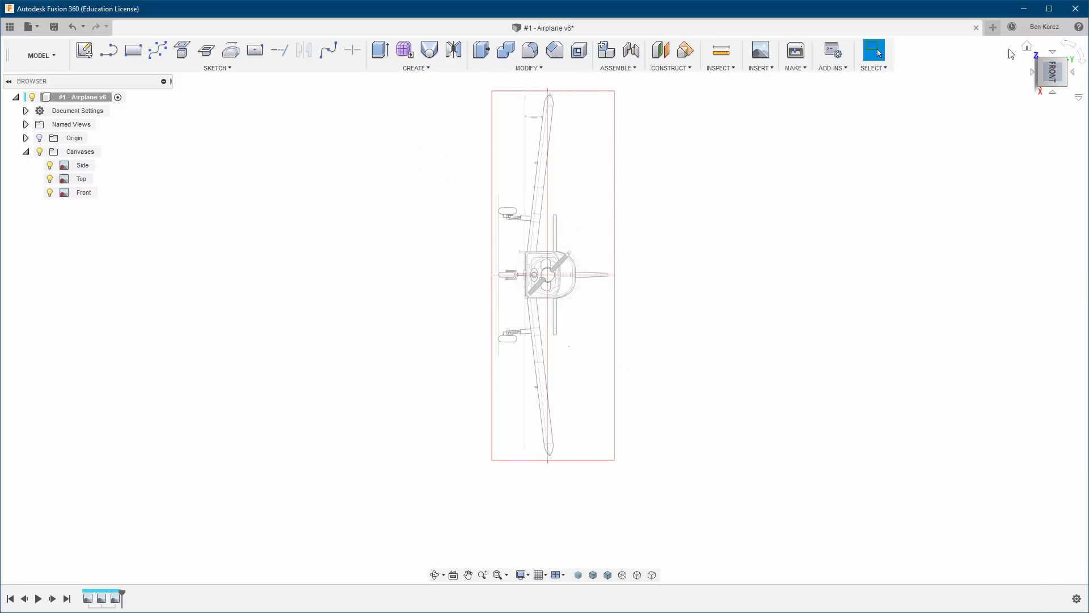
Show the origin and examine how the three canvases line up with it, from the front and in perspective.
click(39, 138)
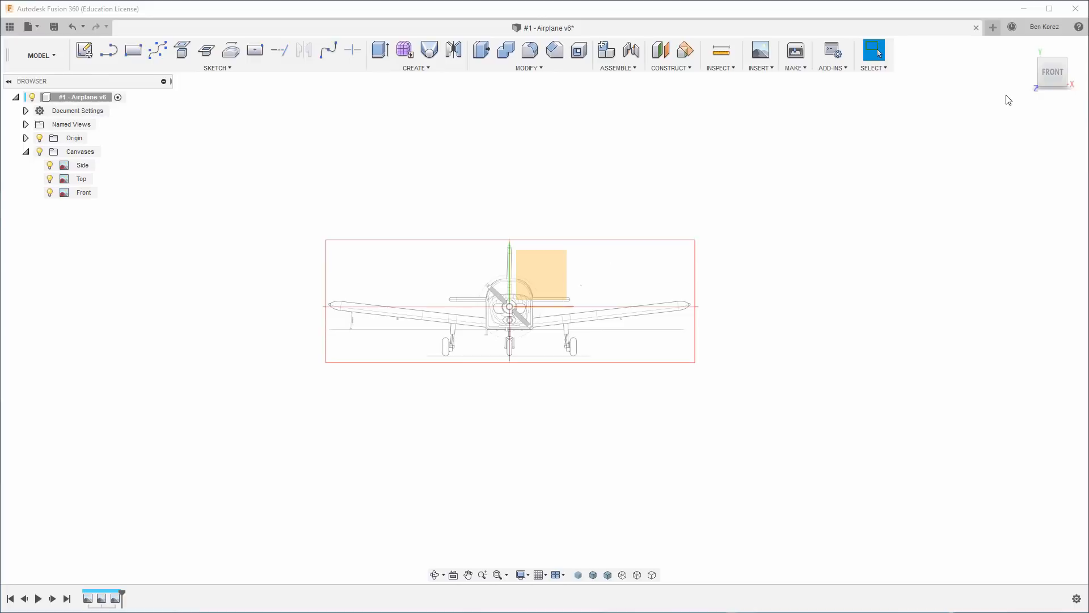
drag(1052, 73, 967, 139)
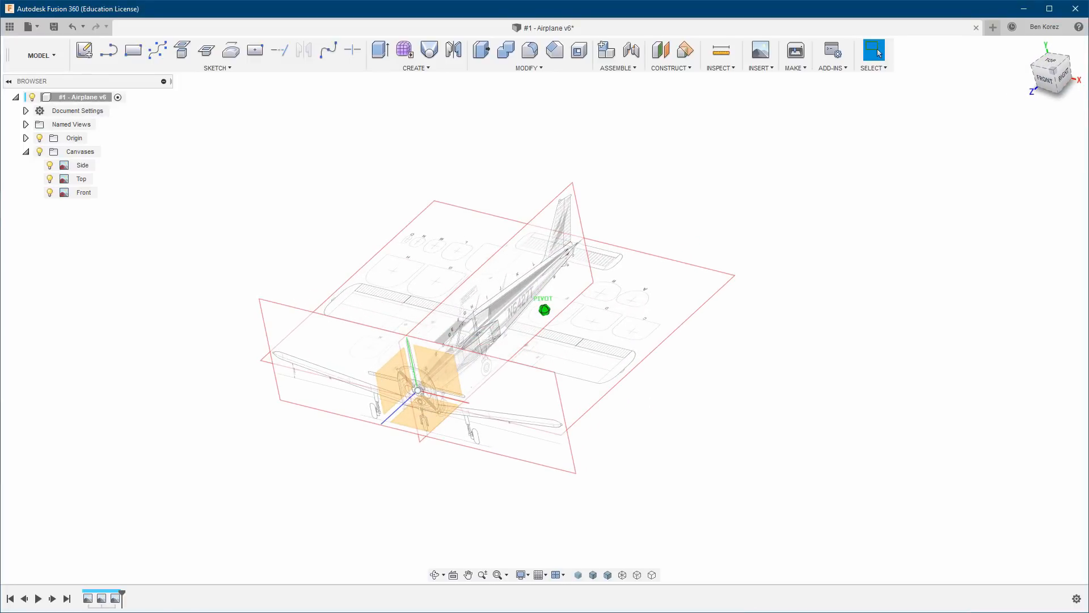
click(1045, 78)
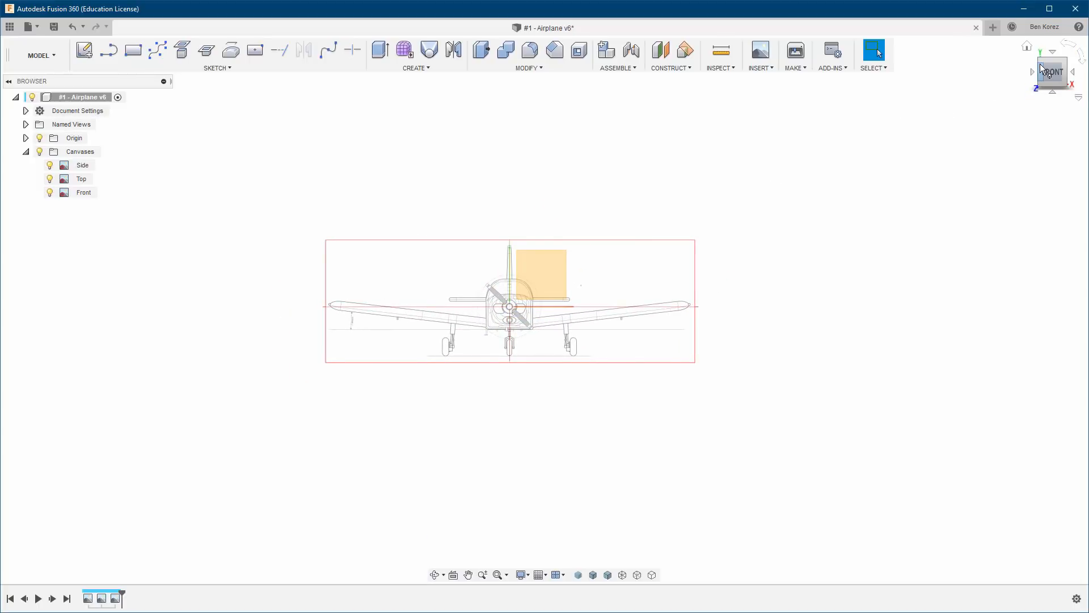
click(1043, 70)
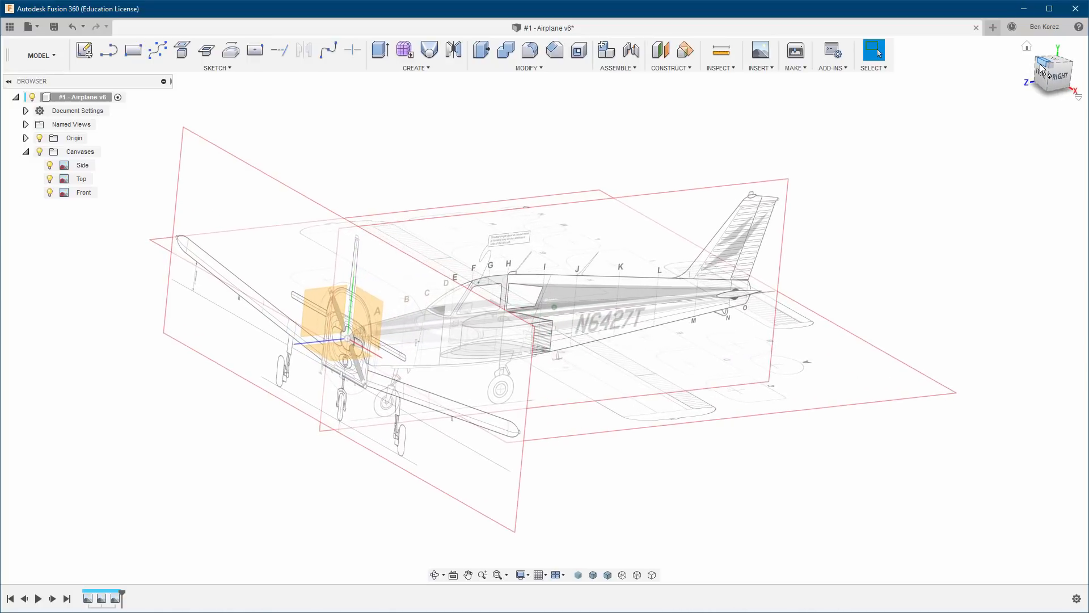
drag(1041, 64, 1040, 64)
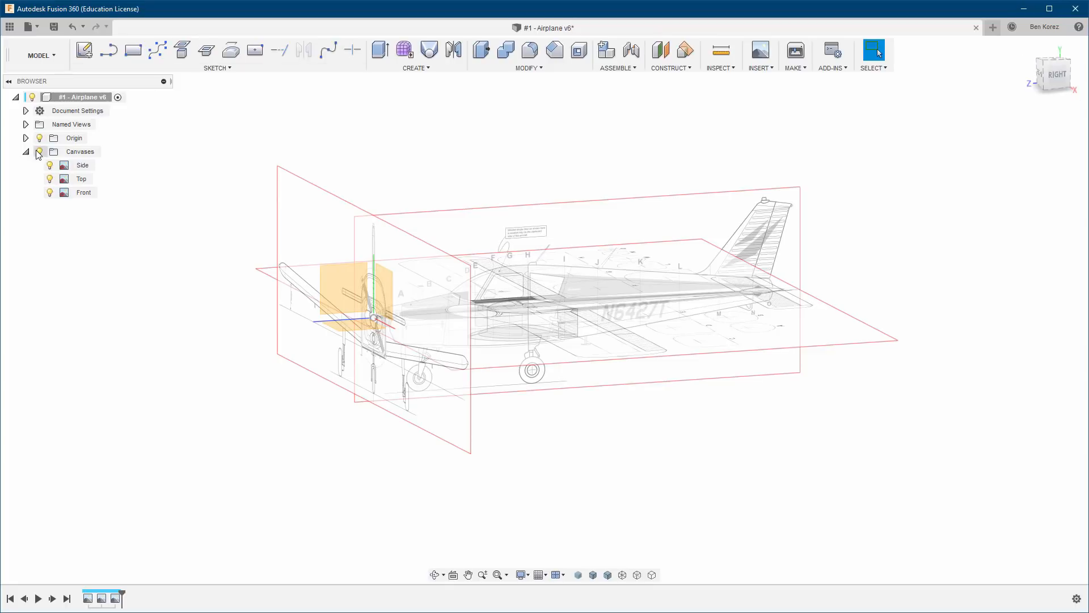
Hide the Front and Top canvases and the origin, and examine the wing profile on the Side canvas from the right.
click(50, 192)
click(50, 179)
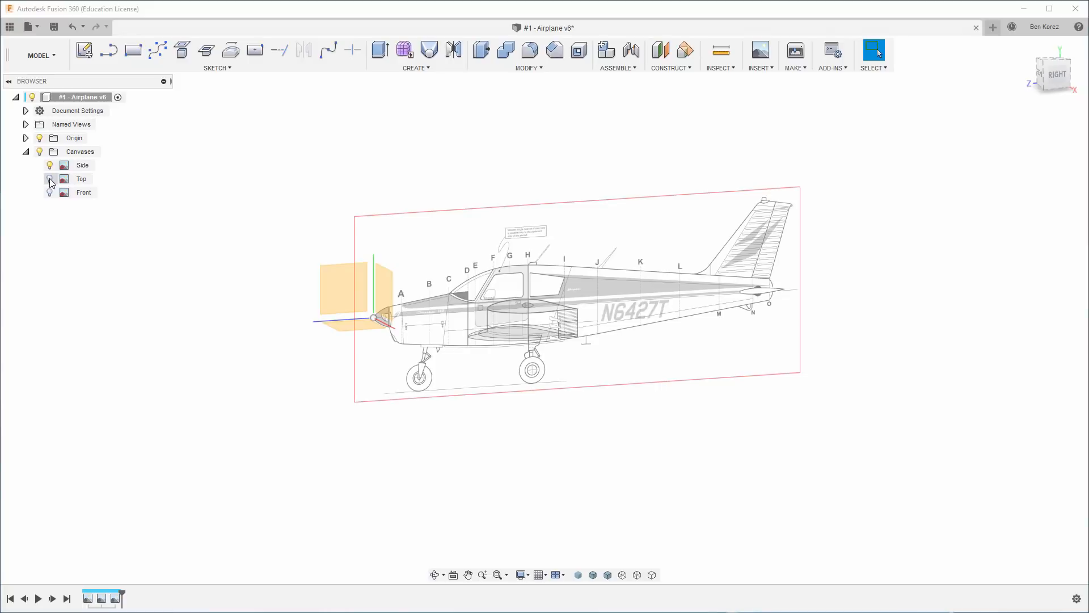
click(39, 138)
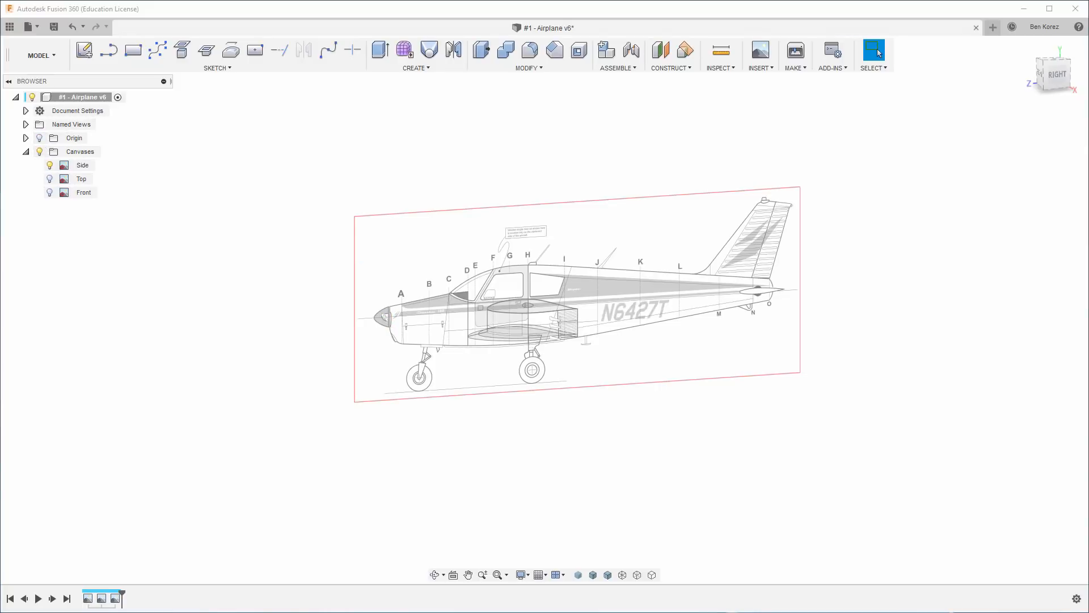
click(1056, 75)
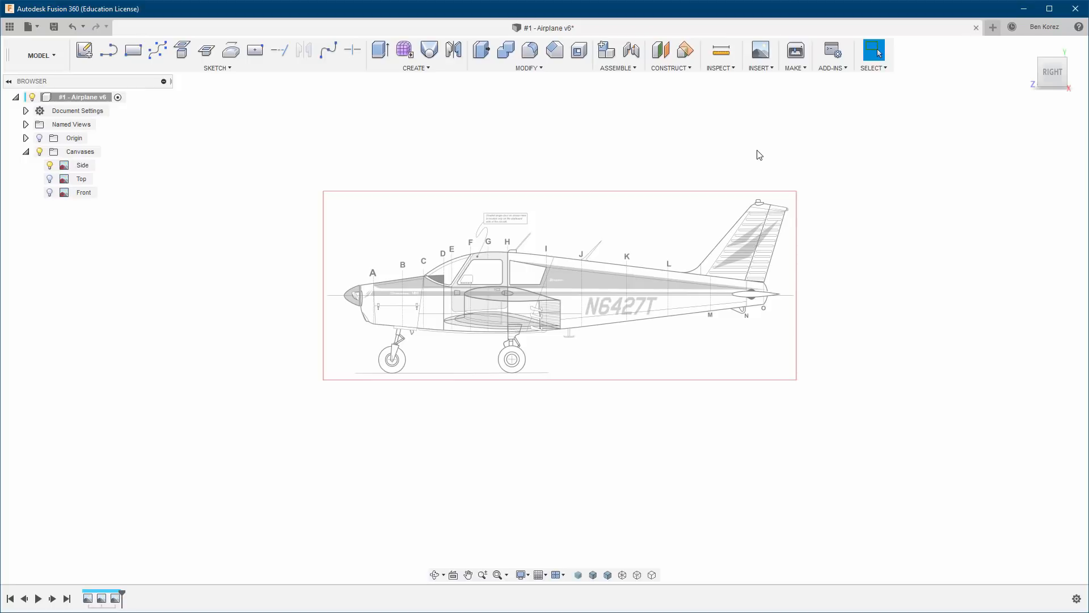
scroll(504, 334, down, 2)
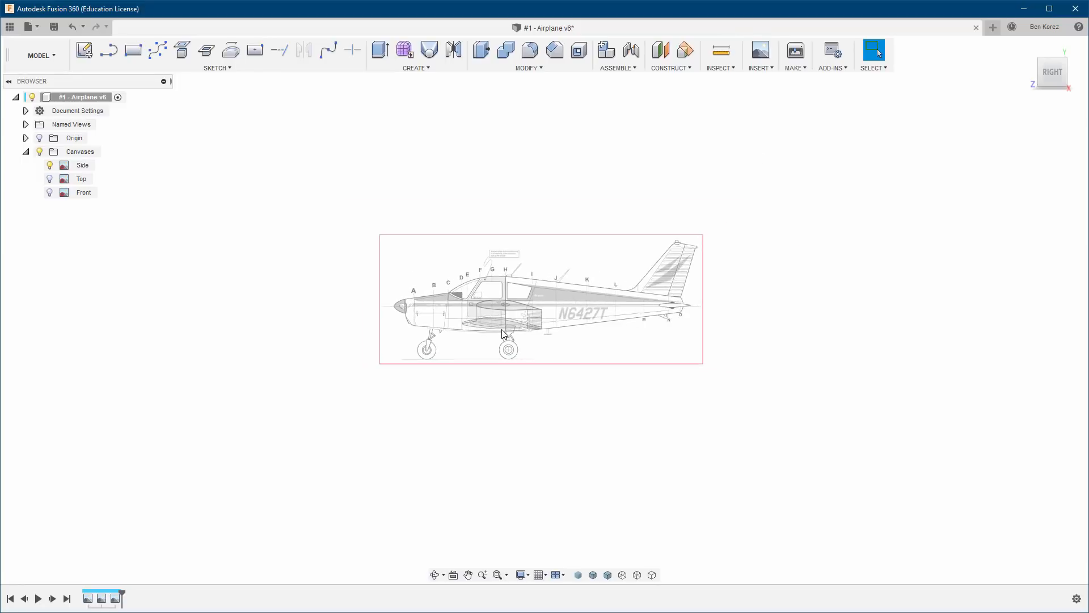
scroll(504, 333, up, 5)
scroll(504, 334, up, 6)
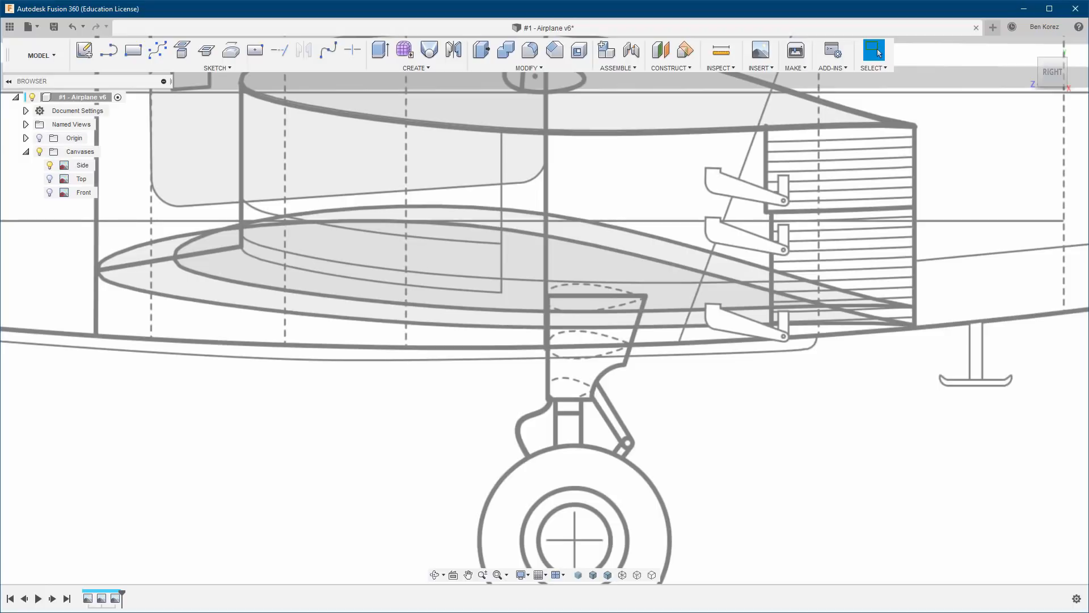
Switch to Chrome, bring up the CLARK Y AIRFOIL page on airfoiltools.com, and reload it.
key(alt+Tab)
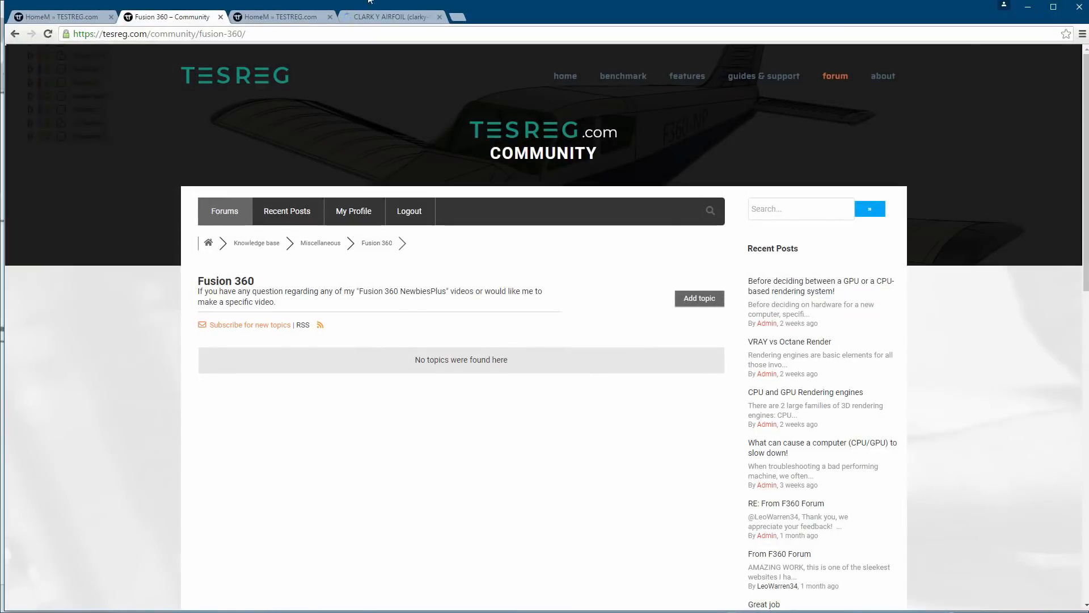
click(392, 14)
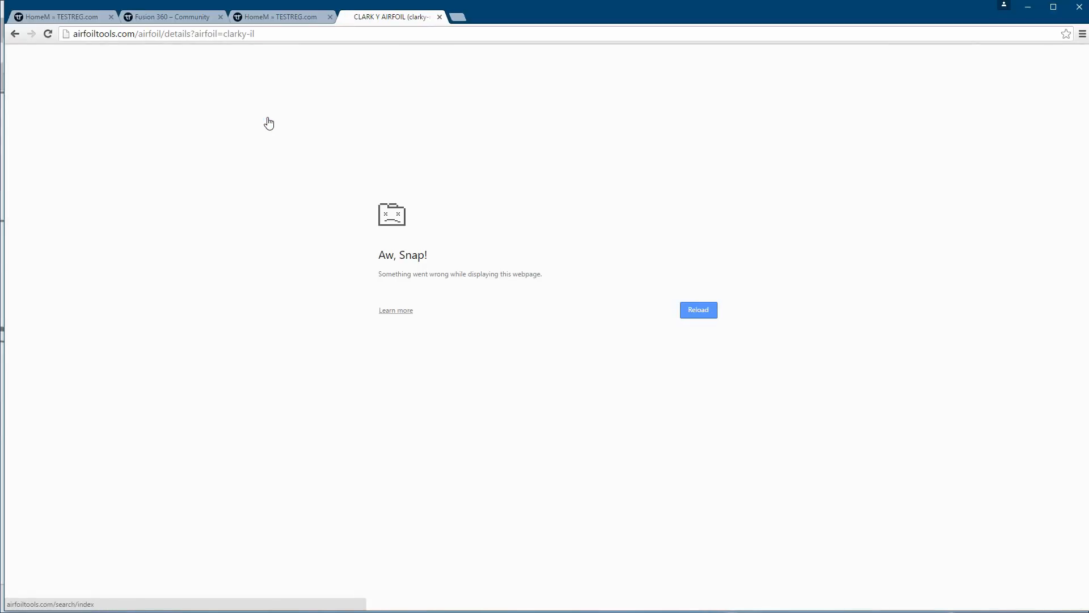
key(F5)
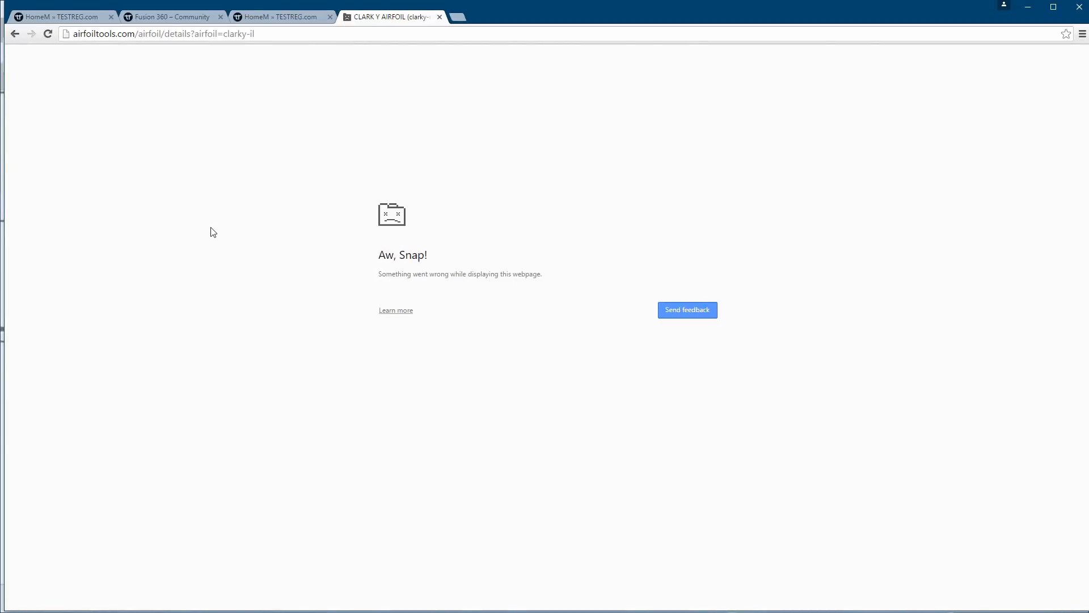
key(F5)
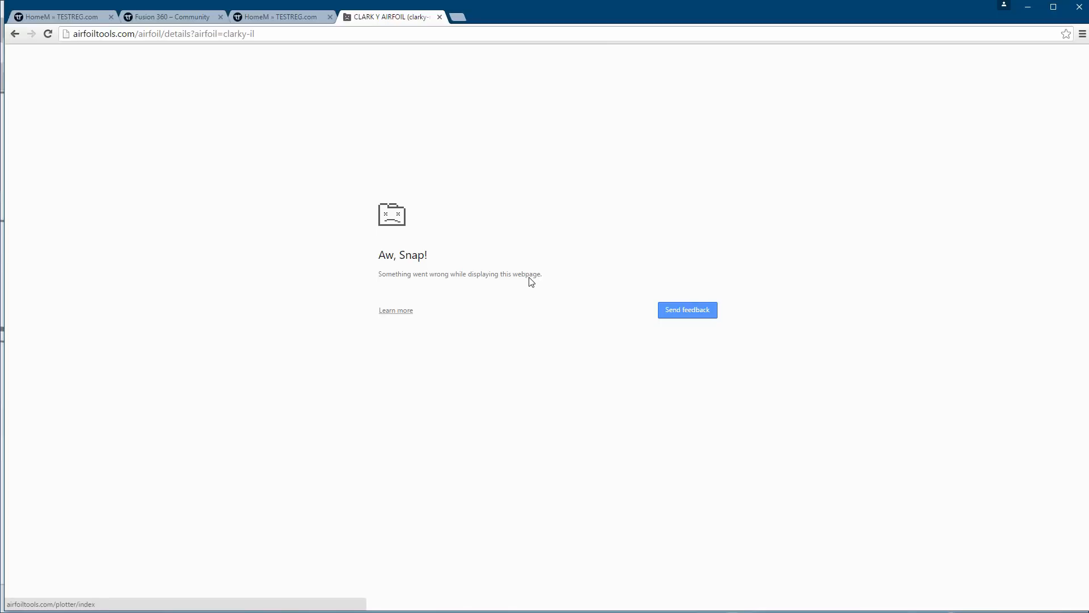
click(686, 307)
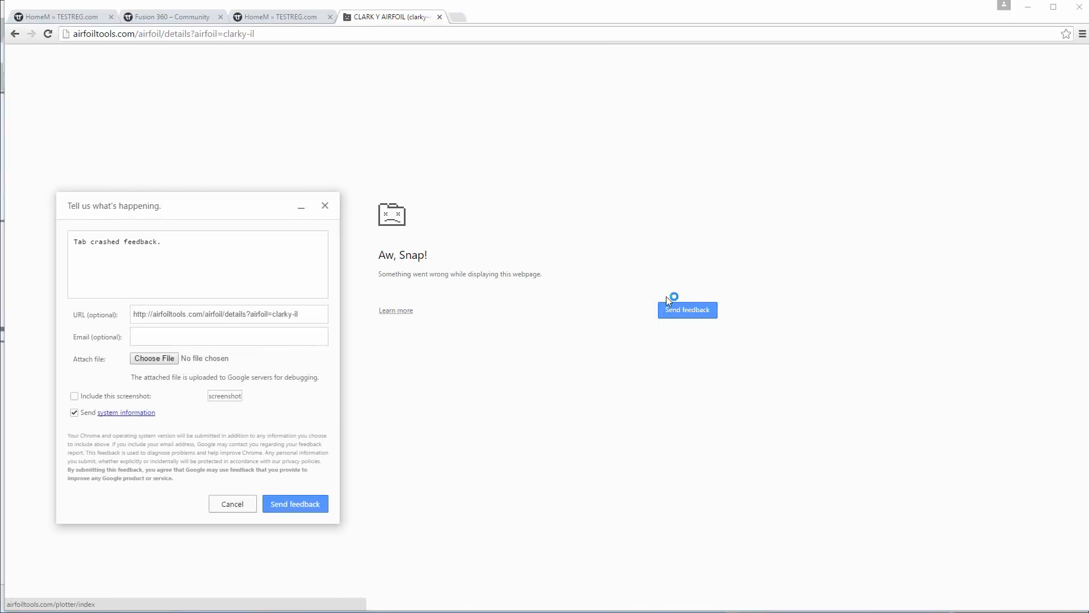
click(325, 206)
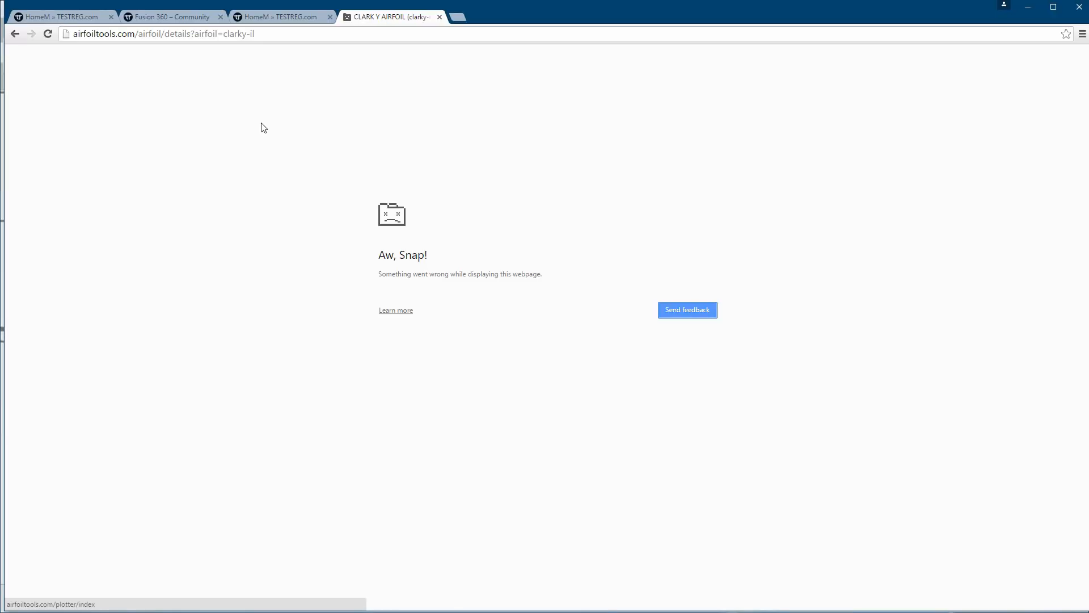
key(F5)
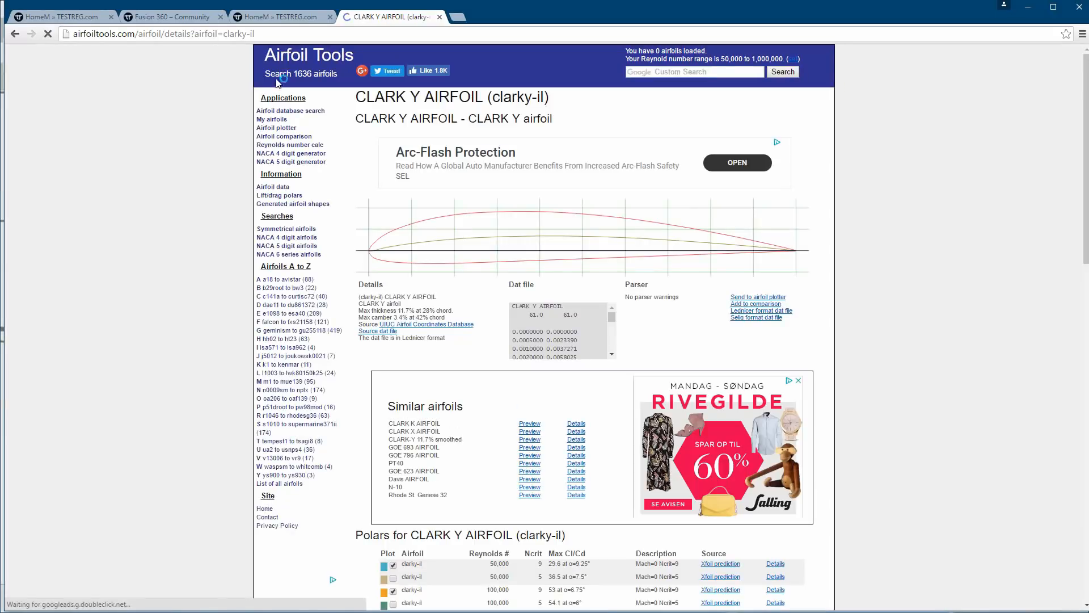
Try trimming the airfoil page's address to airfoiltools.com and reloading it, and dismiss the crash feedback form.
drag(262, 34, 138, 33)
key(BackSpace)
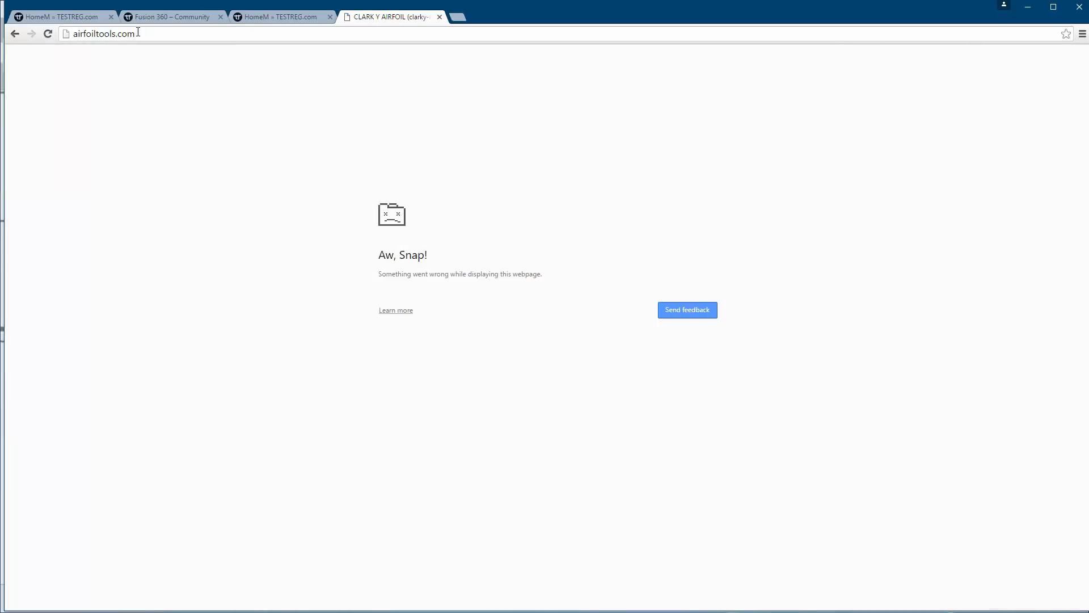
key(F5)
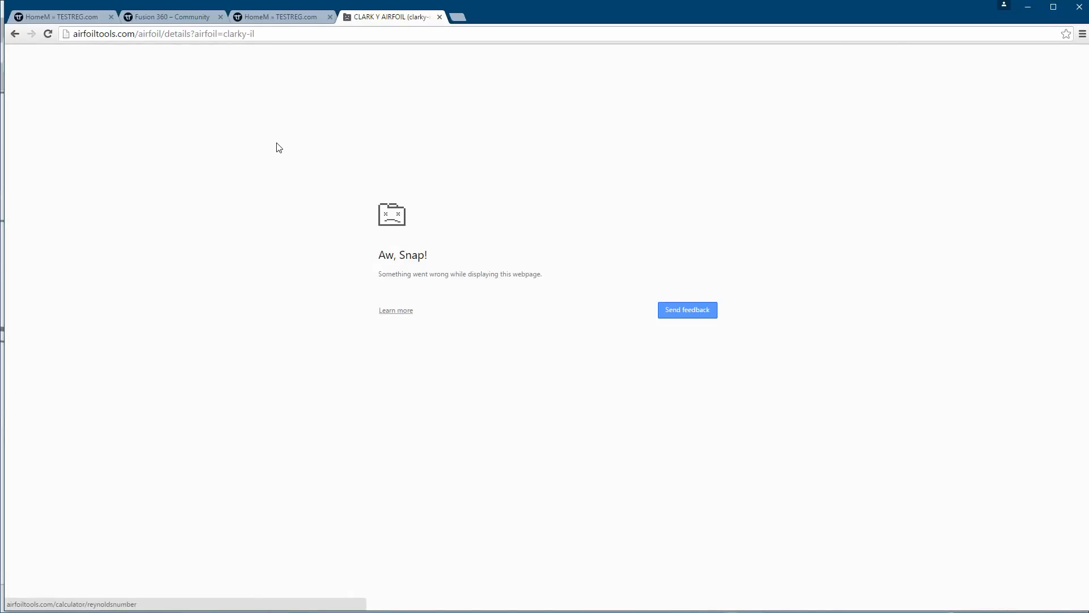
click(692, 310)
click(325, 206)
Check Chrome's content settings through the airfoil page's site information, close them, and view the Settings page's site information.
click(64, 34)
click(78, 337)
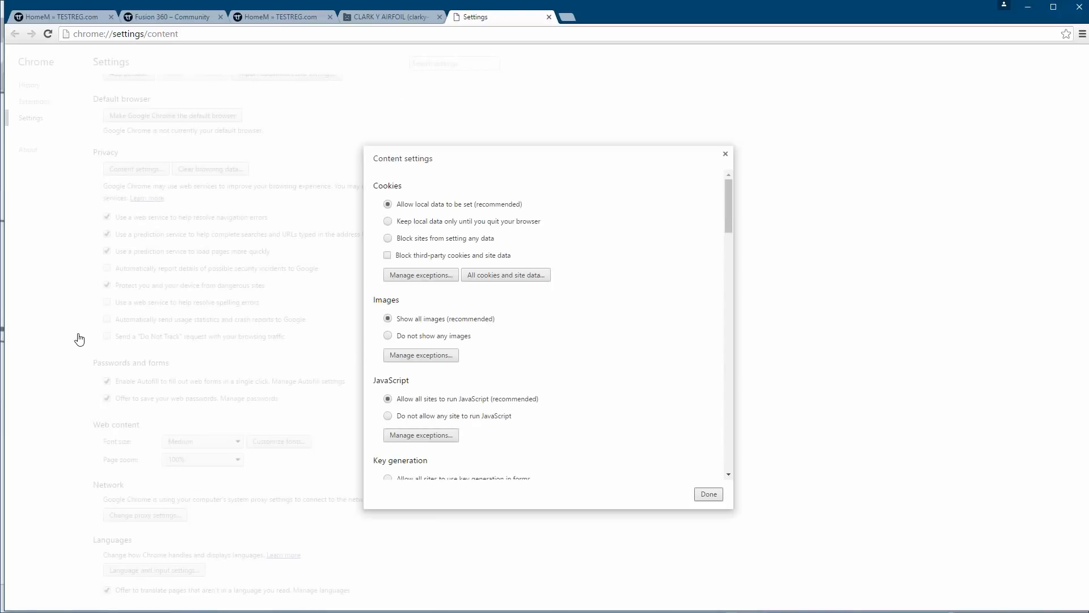
click(725, 154)
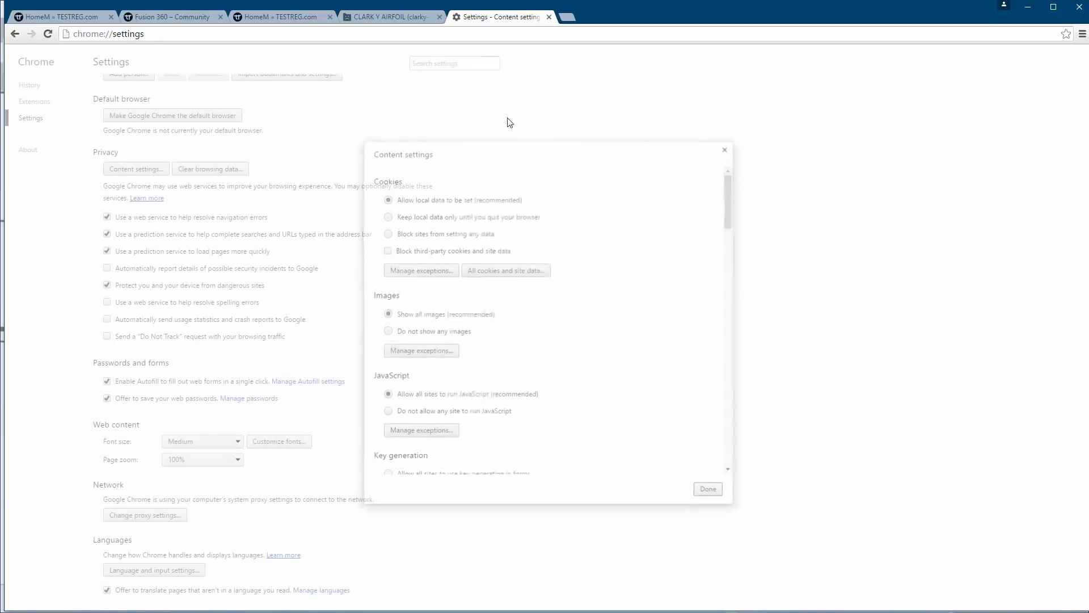
click(66, 34)
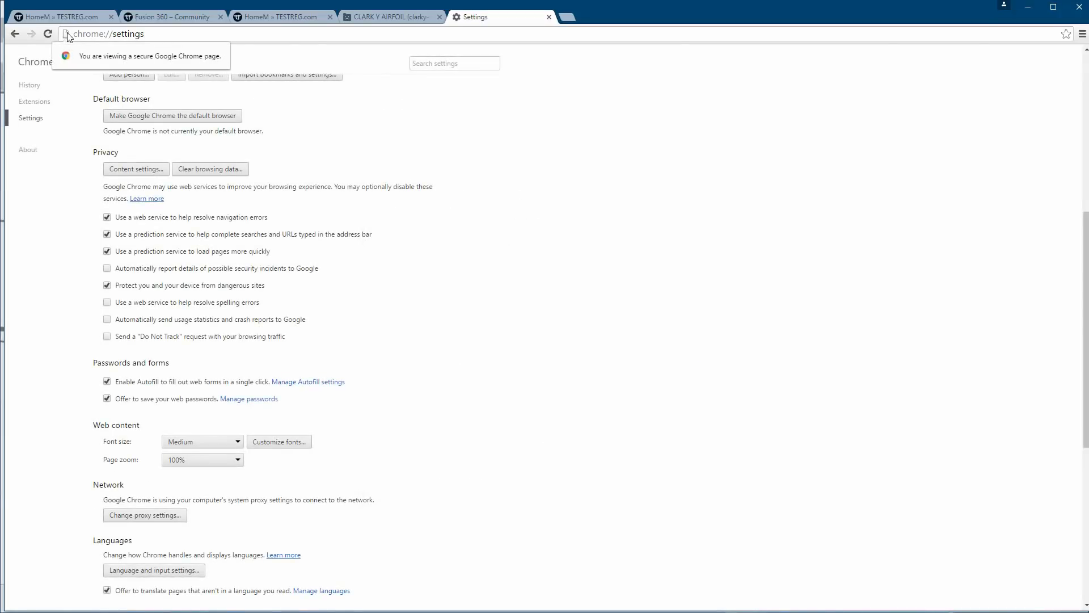
Close the Chrome Settings page and remove the cookies that airfoiltools.com set on the airfoil page.
click(66, 35)
click(64, 34)
click(549, 17)
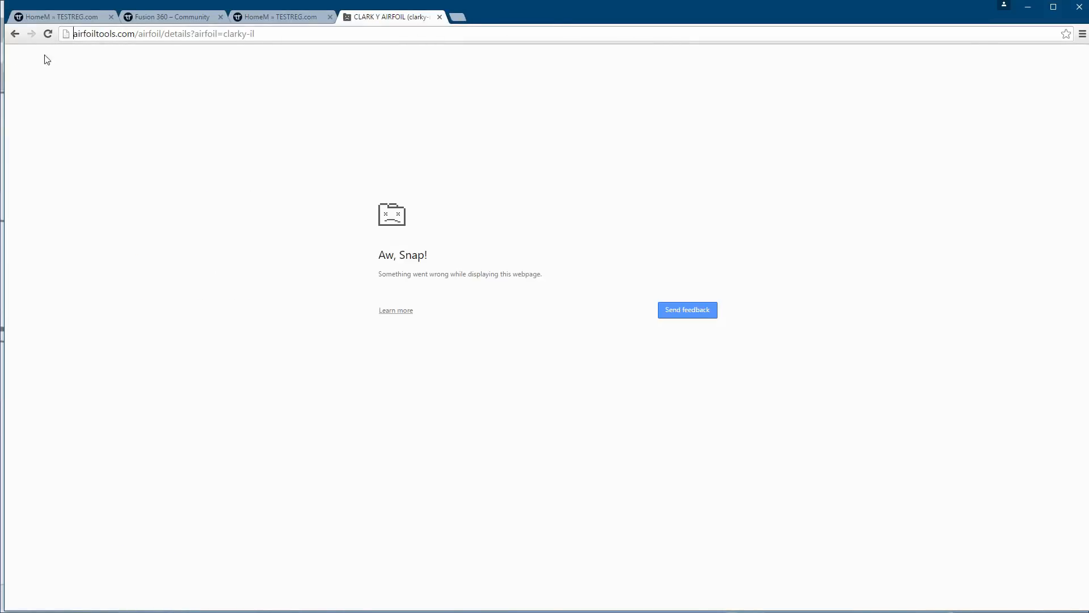
click(67, 33)
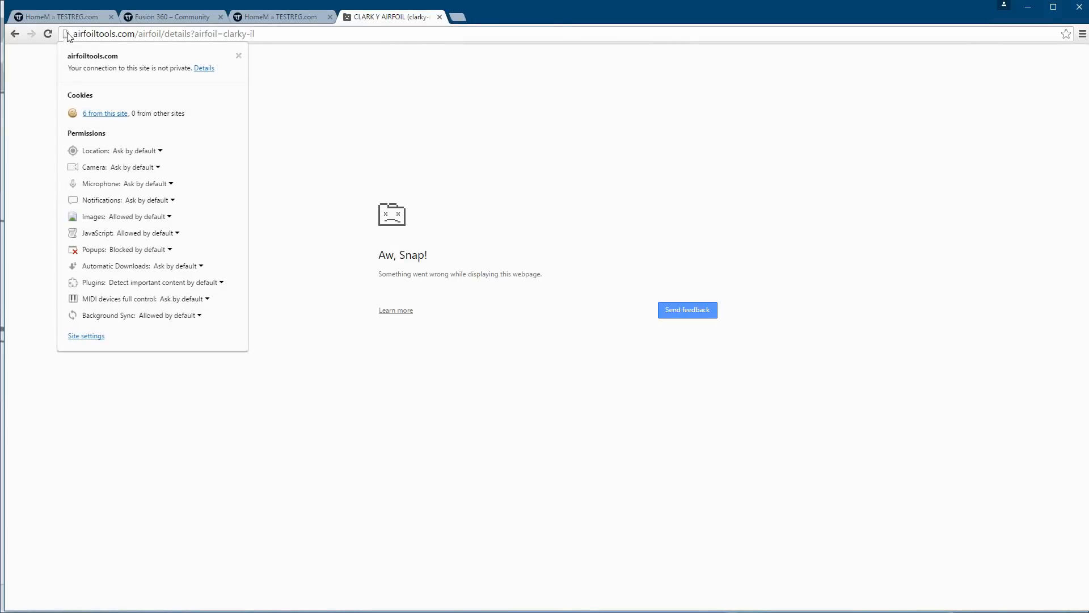
click(109, 114)
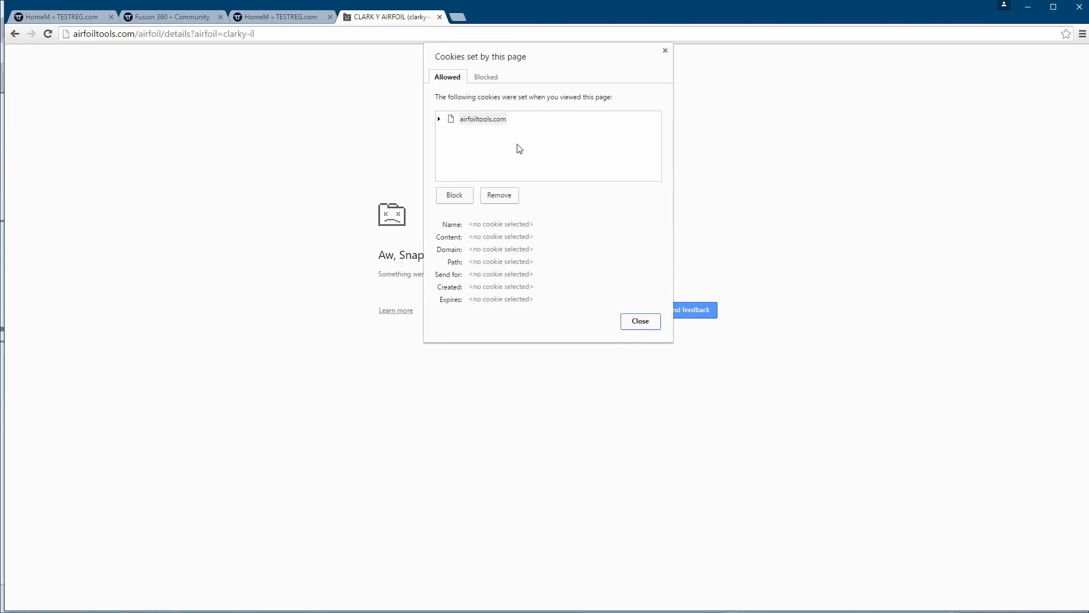
click(499, 196)
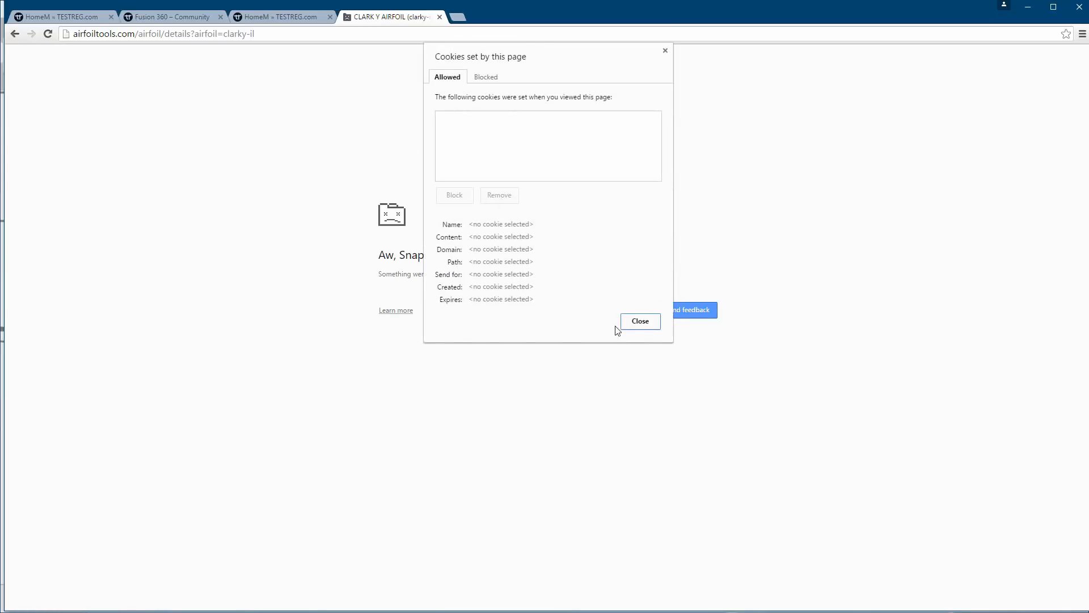
click(640, 321)
Shorten the page address to airfoiltools.com, load the site's home page, and open its Airfoil plotter.
drag(262, 30, 138, 31)
key(BackSpace)
key(Return)
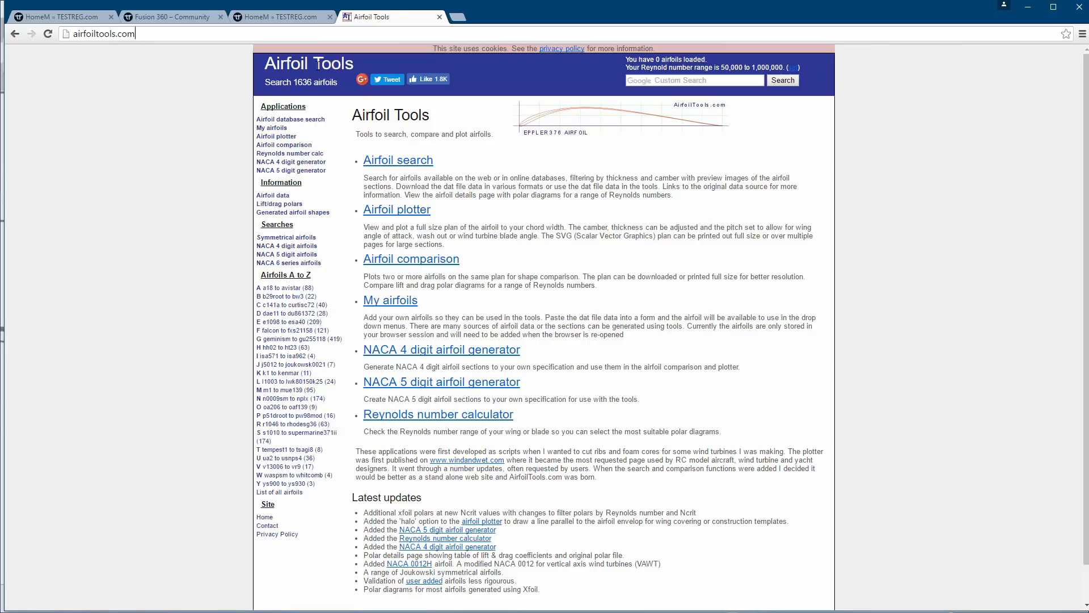
click(290, 120)
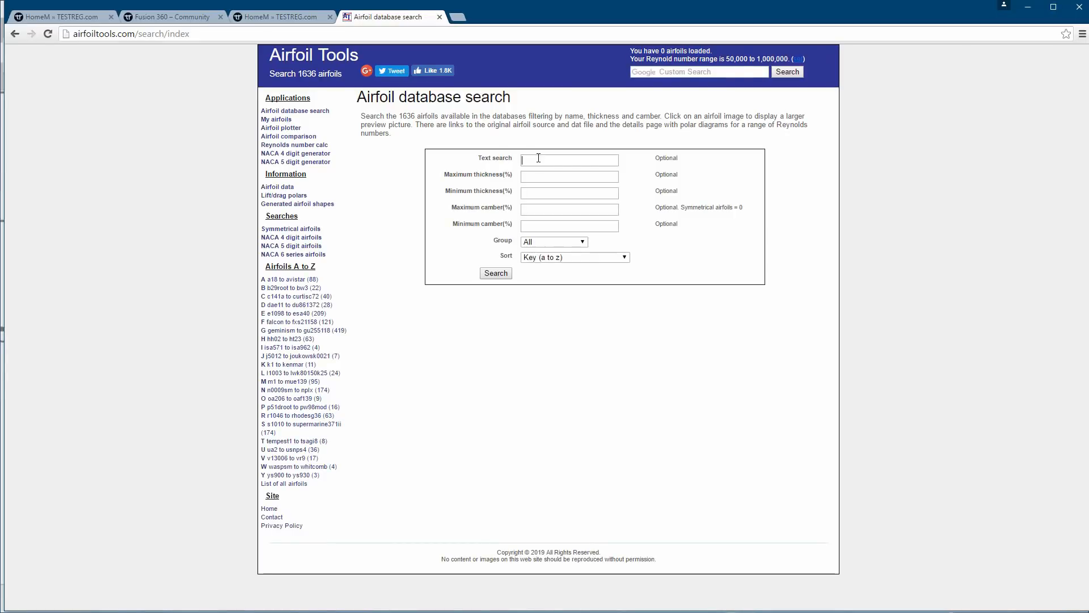
click(278, 129)
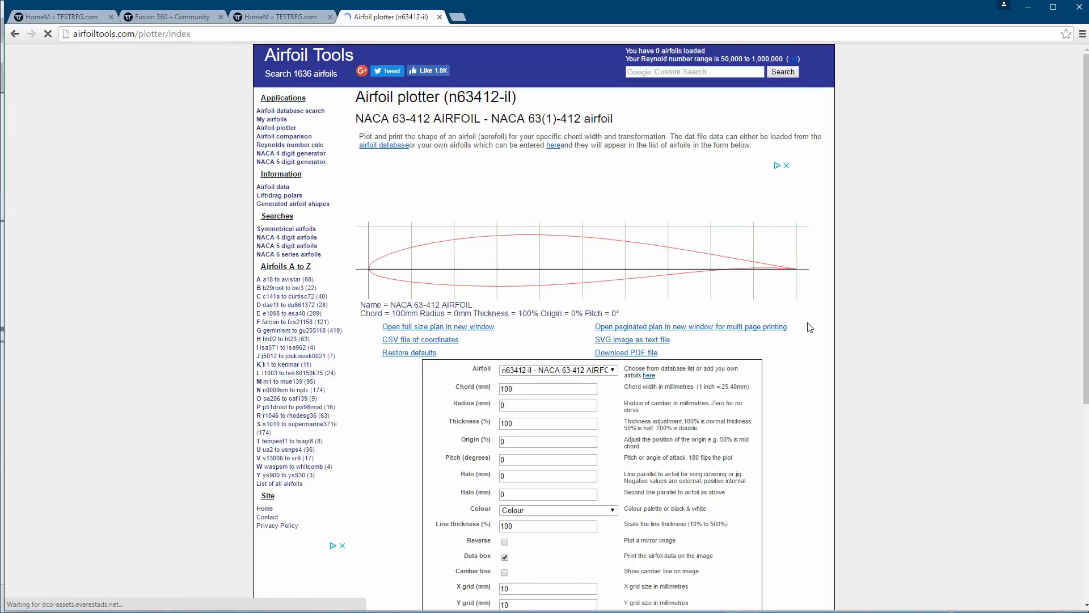
Choose clarky-il - CLARK Y AIRFOIL as the plotter's airfoil, plot it, and reload the page.
scroll(812, 327, down, 2)
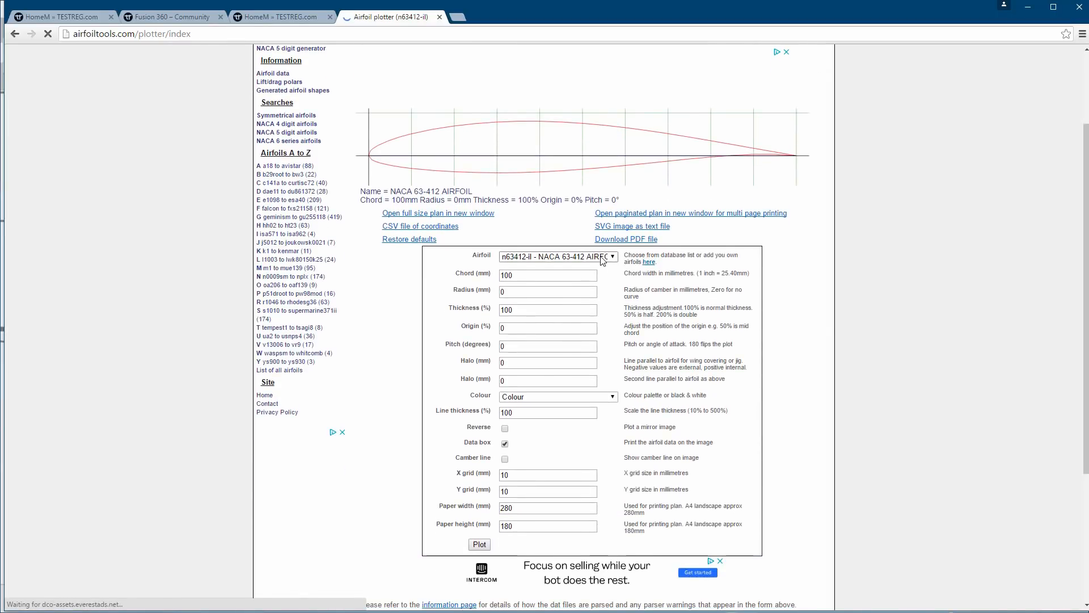
click(613, 258)
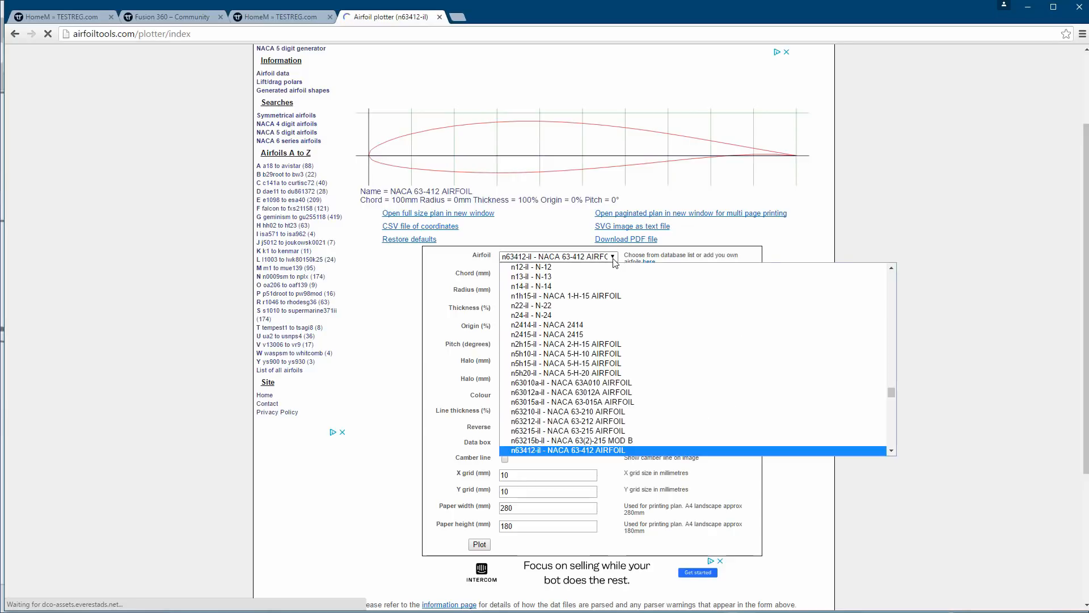
drag(892, 393, 890, 289)
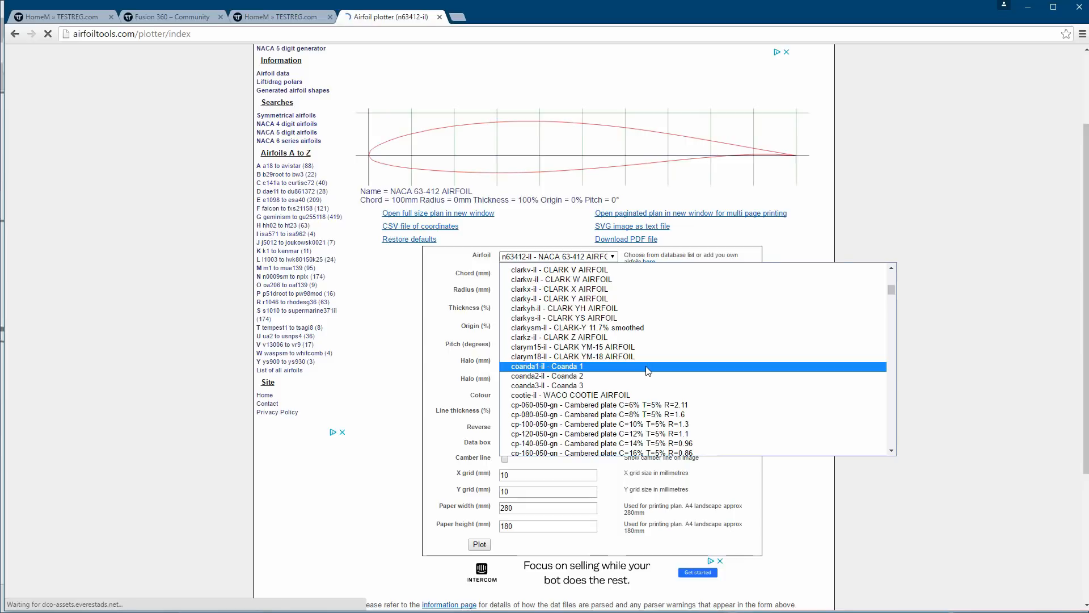
scroll(649, 371, up, 3)
scroll(635, 373, up, 2)
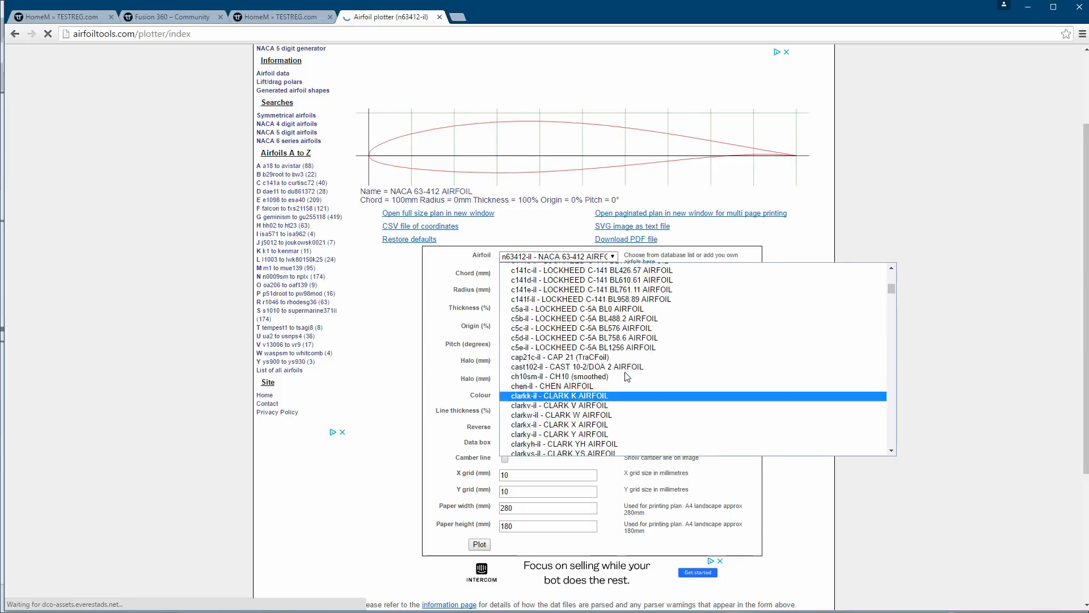
scroll(626, 376, down, 5)
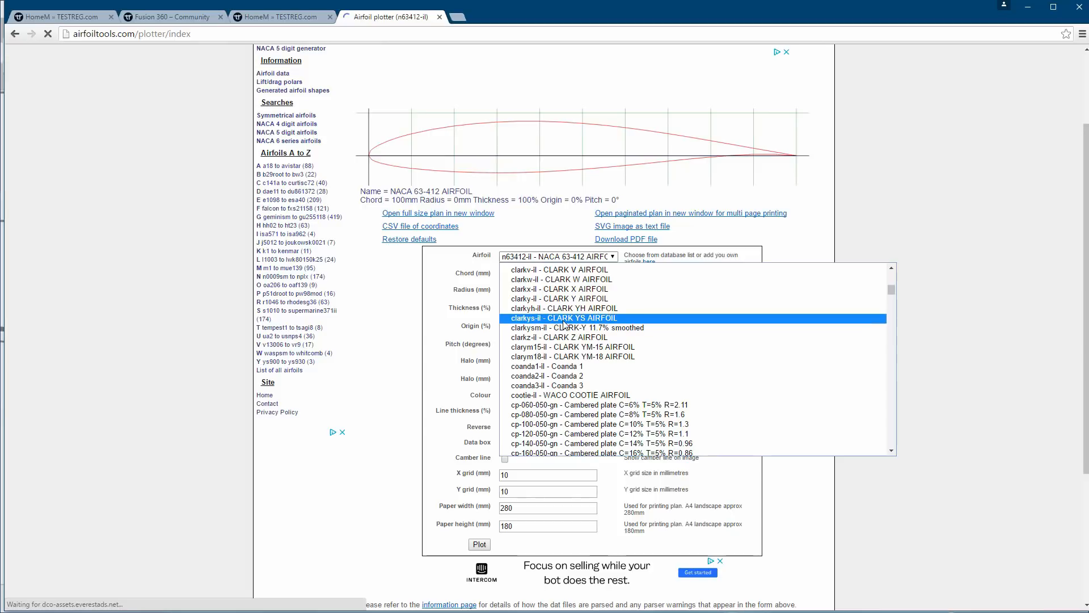
click(536, 300)
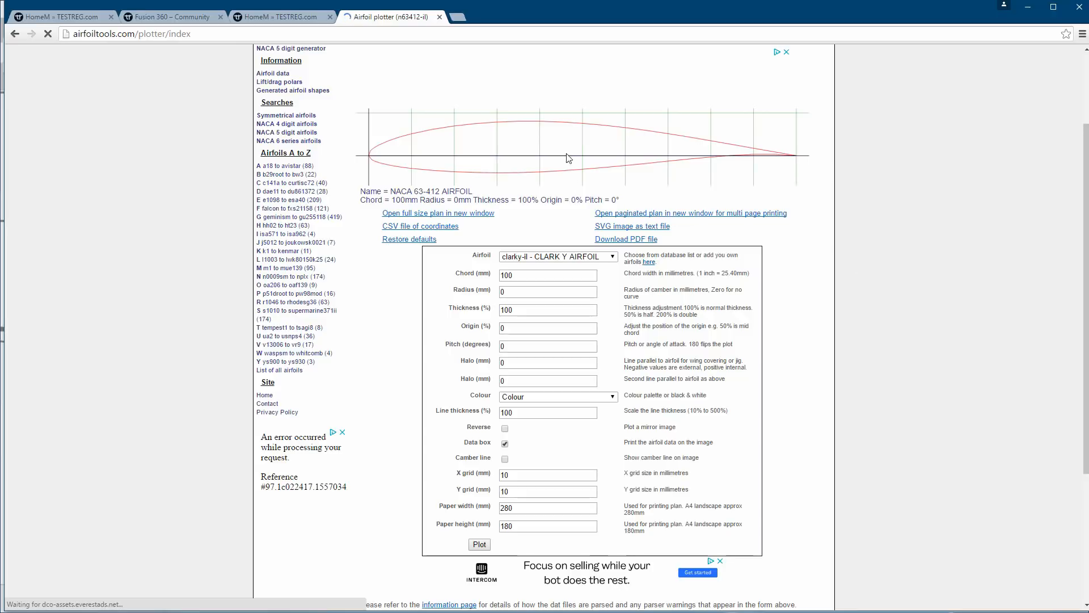
scroll(968, 278, up, 2)
scroll(968, 278, down, 2)
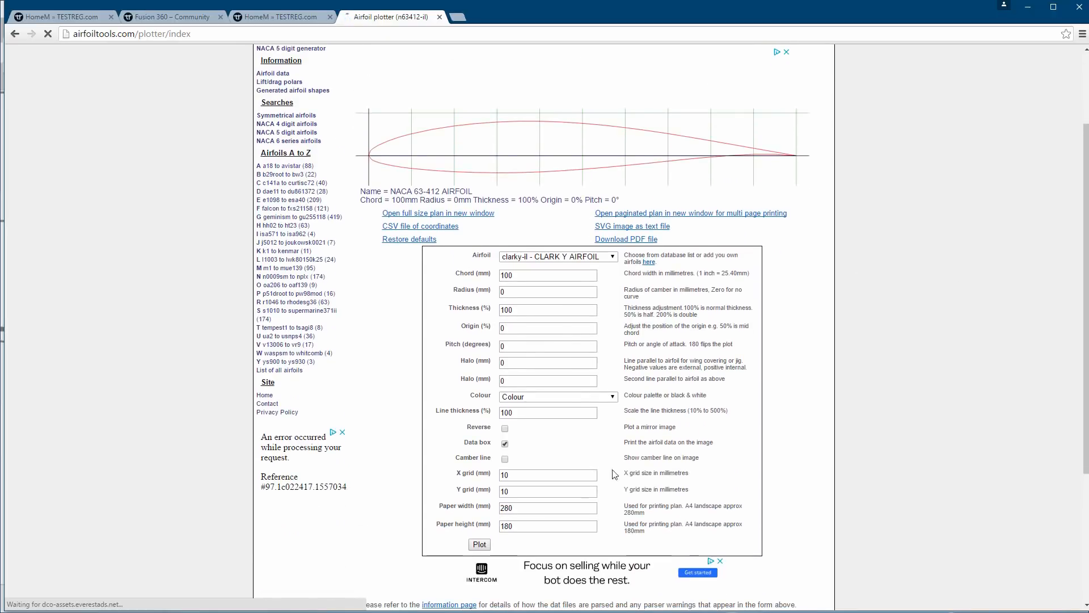
click(481, 541)
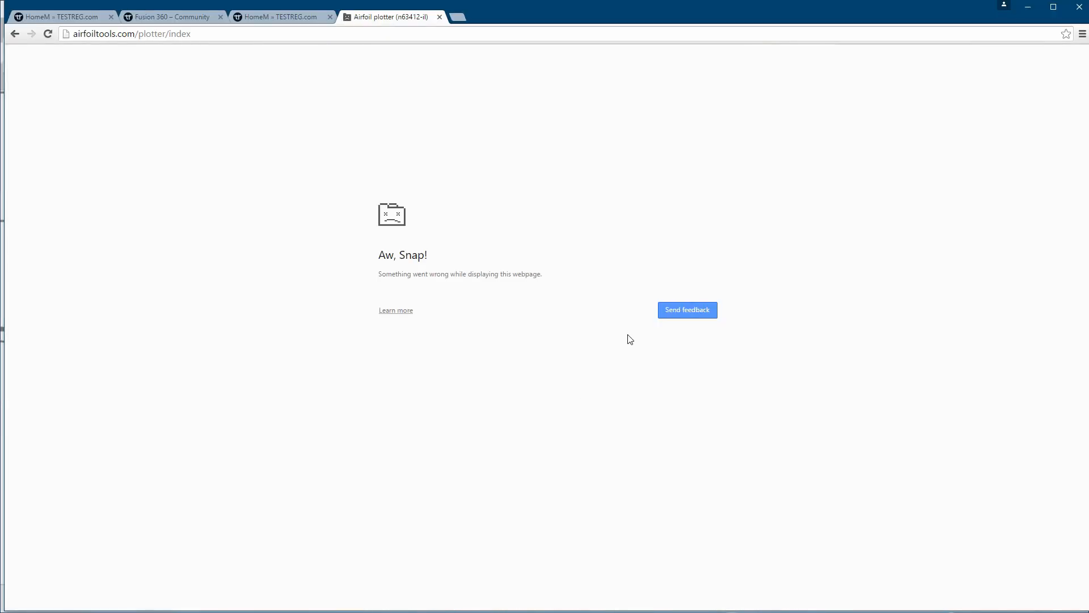
key(F5)
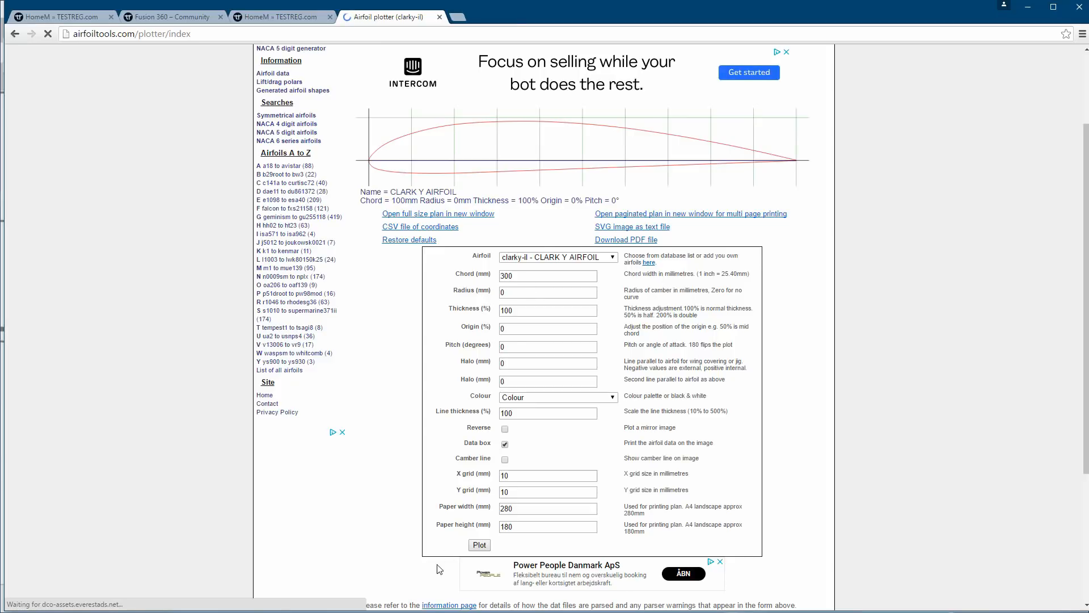
Plot the Clark Y airfoil with a 300 mm chord and replot it with its camber line, reloading the page after each plot.
click(479, 546)
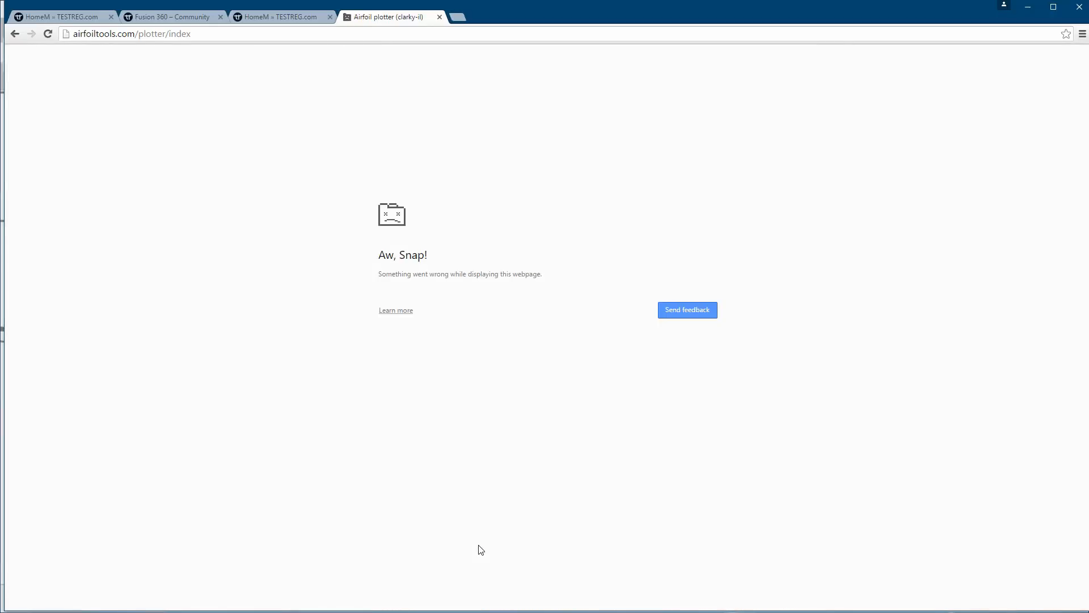
key(F5)
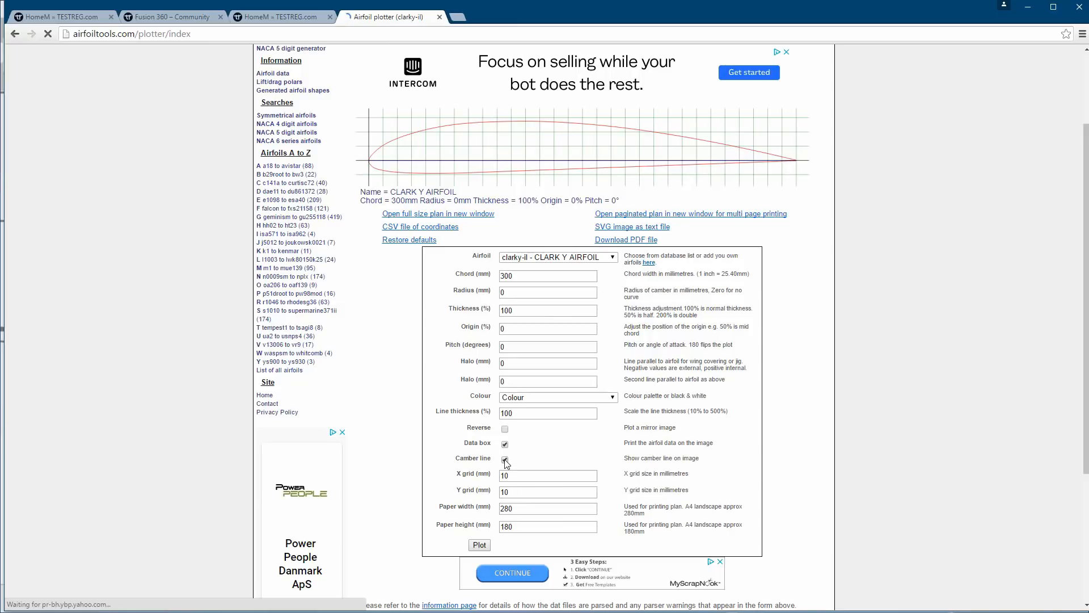
click(479, 545)
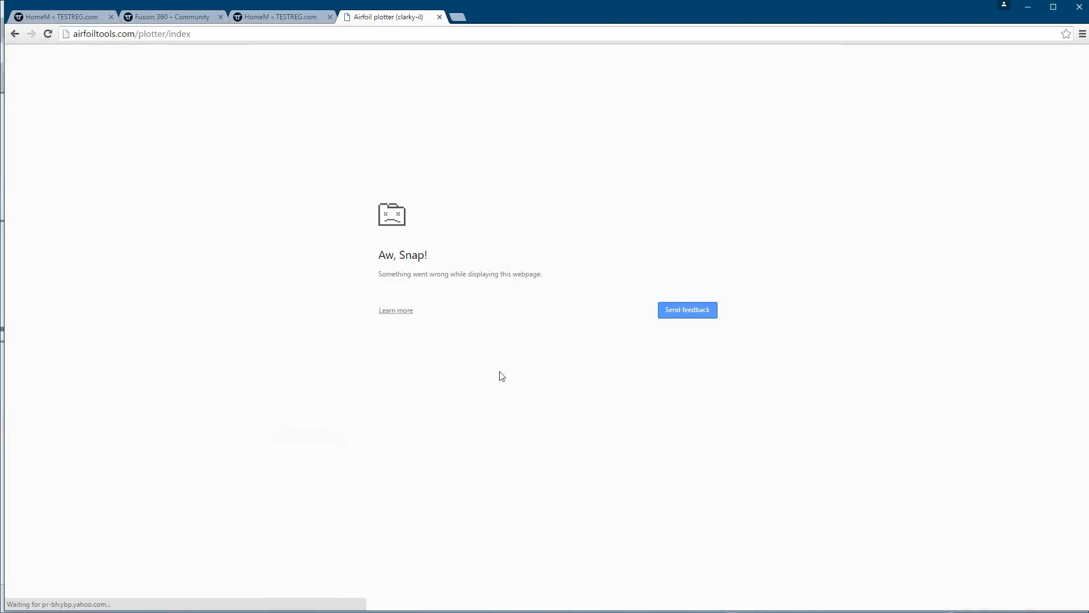
key(F5)
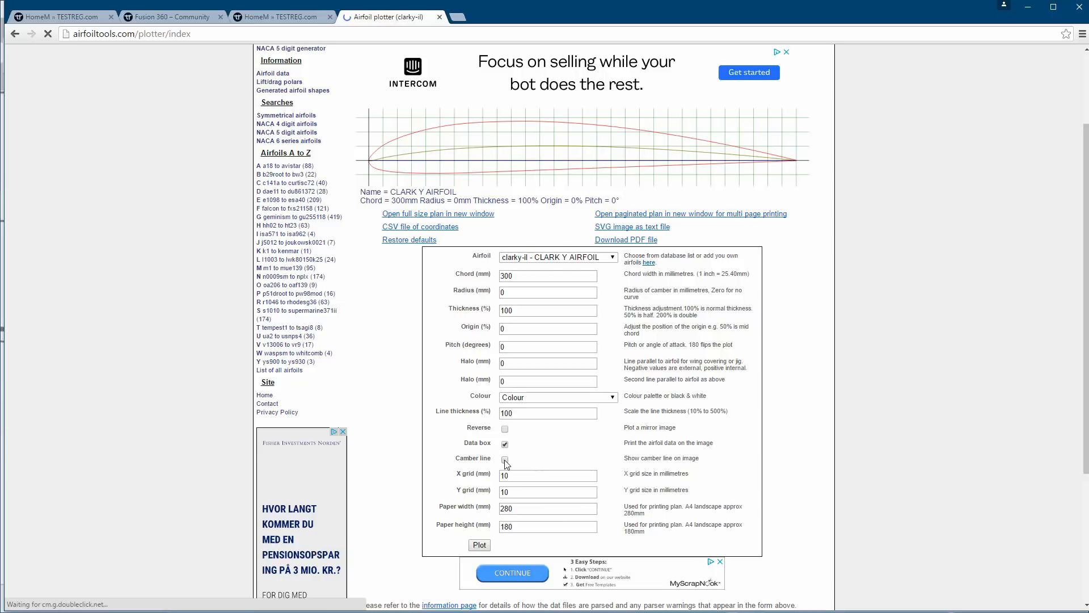
Set the airfoil's origin to 50% and replot it without the camber line, keeping the Colour palette.
click(510, 398)
click(510, 402)
click(478, 544)
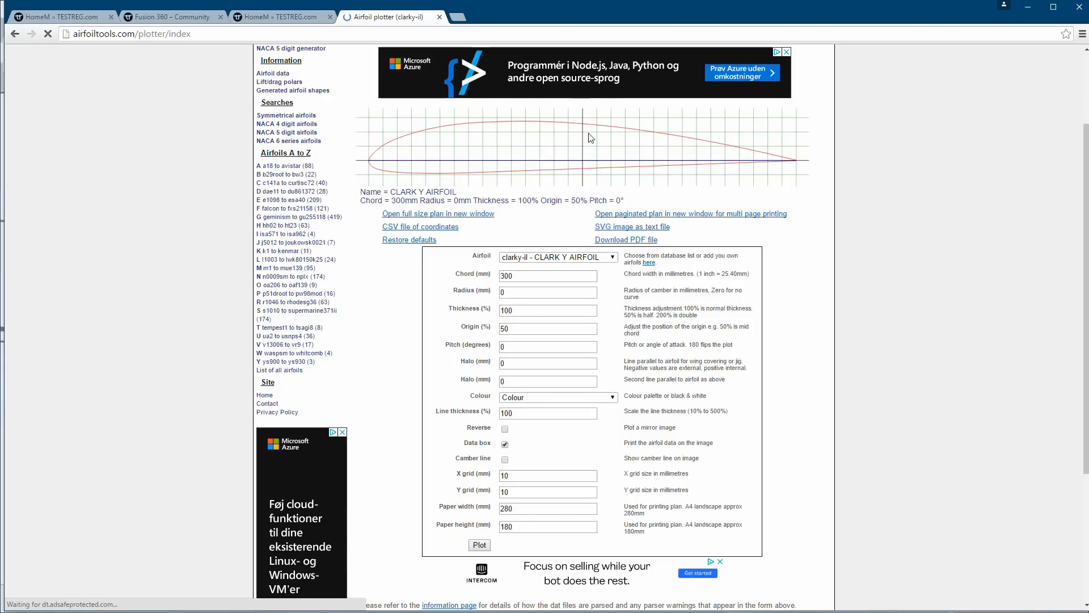
View the full-size plan of the Clark Y airfoil in a new tab and close it.
right_click(437, 219)
click(460, 224)
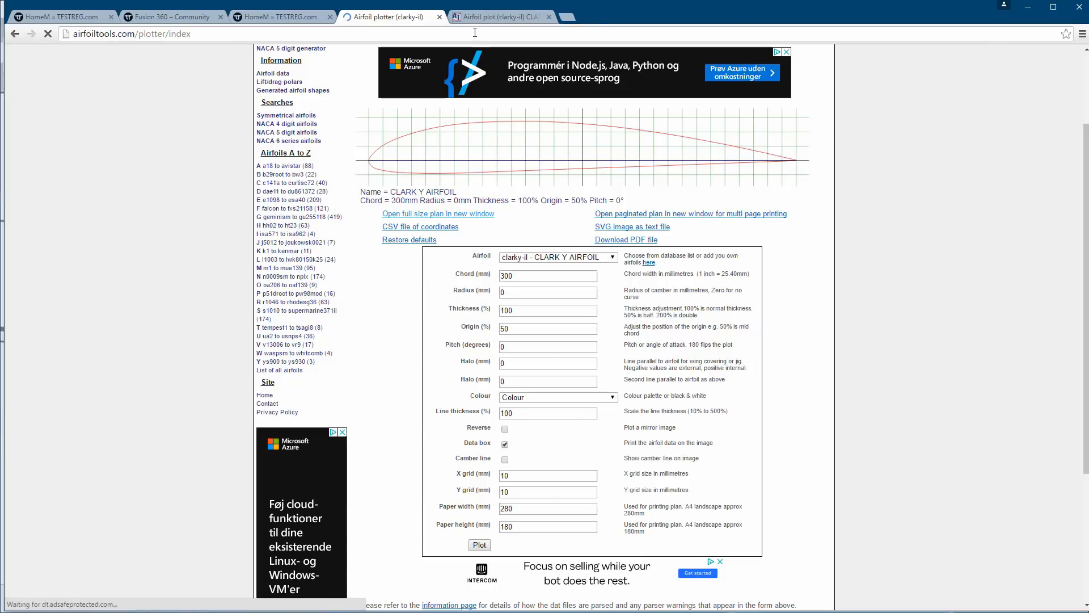
click(500, 17)
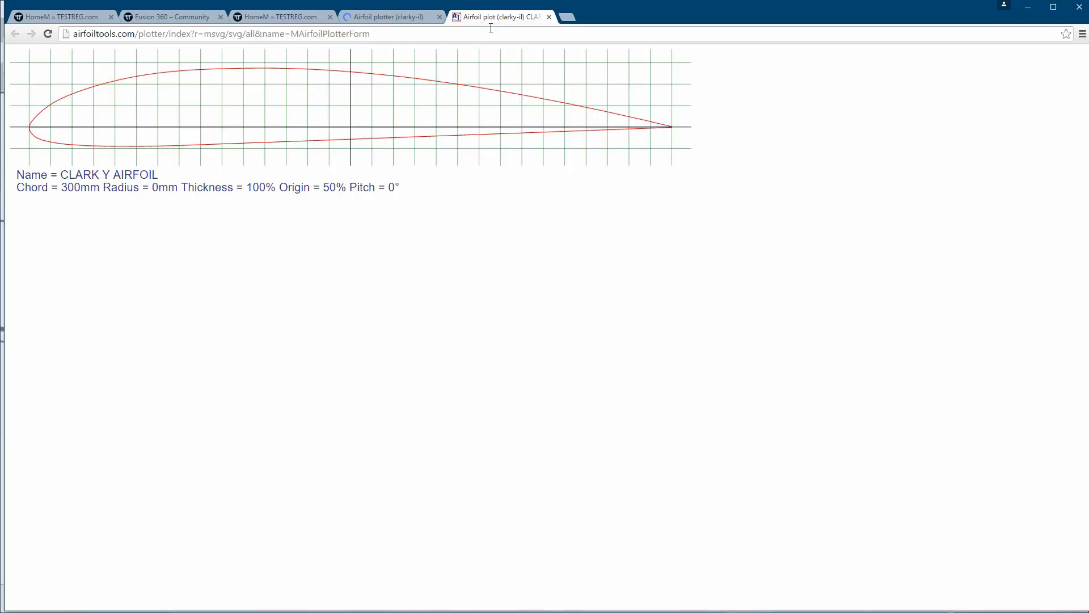
click(549, 17)
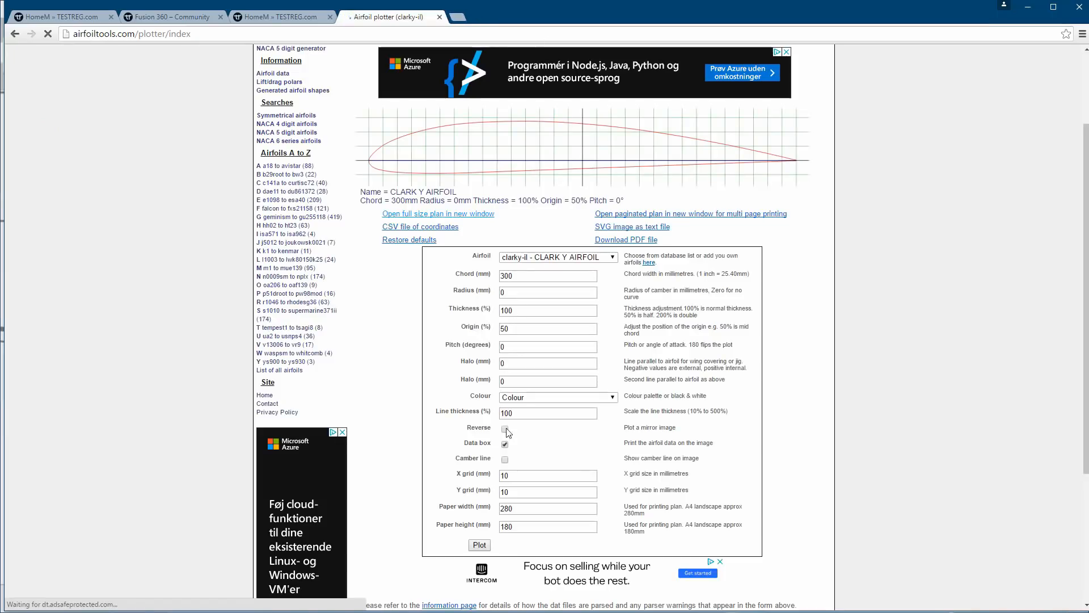
Replot the airfoil without the data box, open its full-size plan in a new tab, and return to the plotter.
click(505, 445)
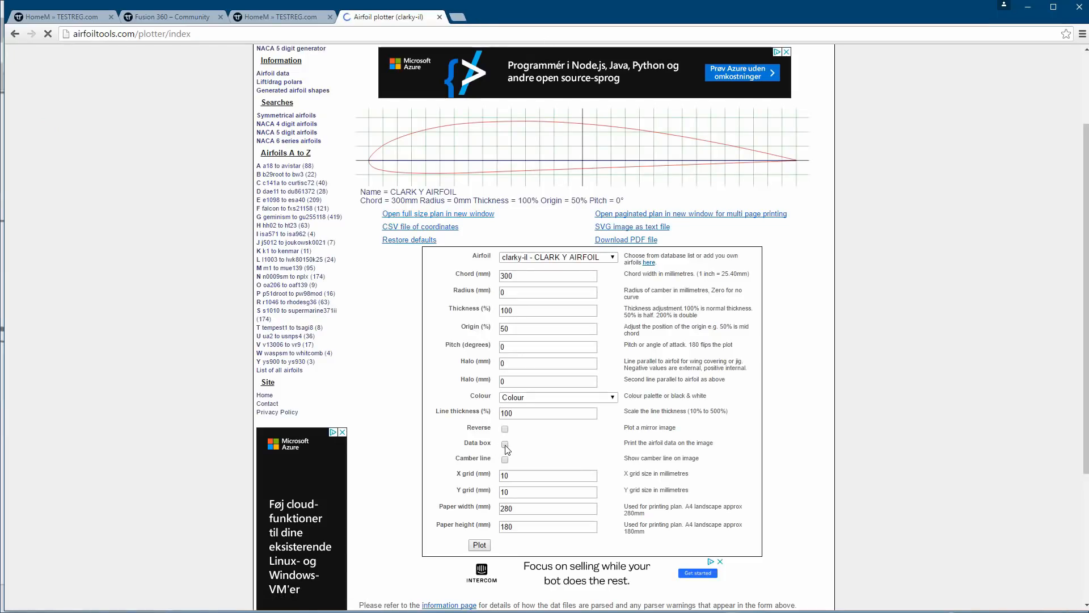
click(481, 546)
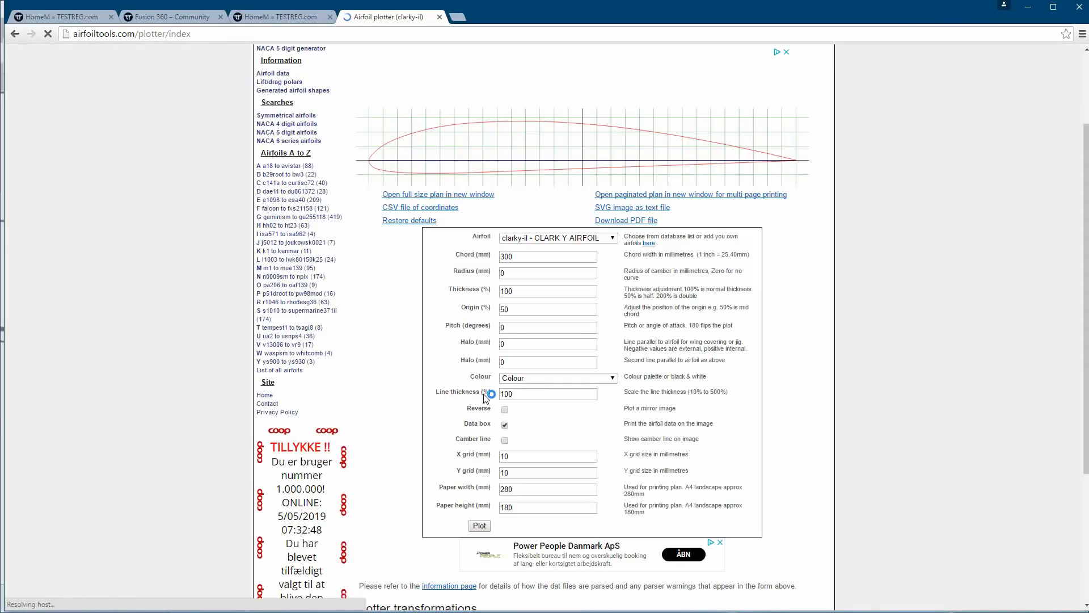
right_click(455, 196)
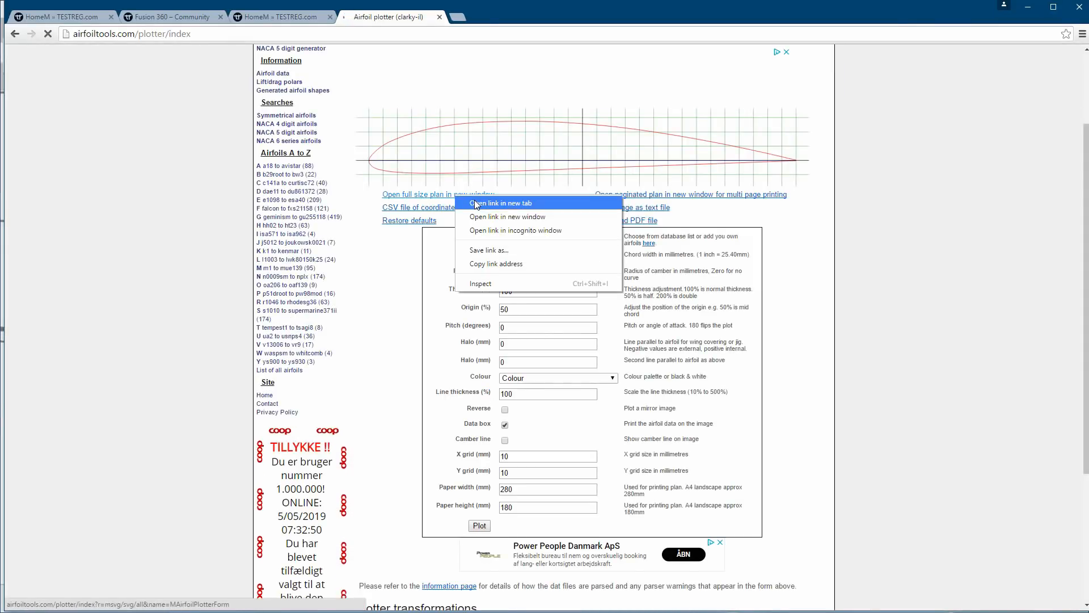
click(475, 203)
click(481, 16)
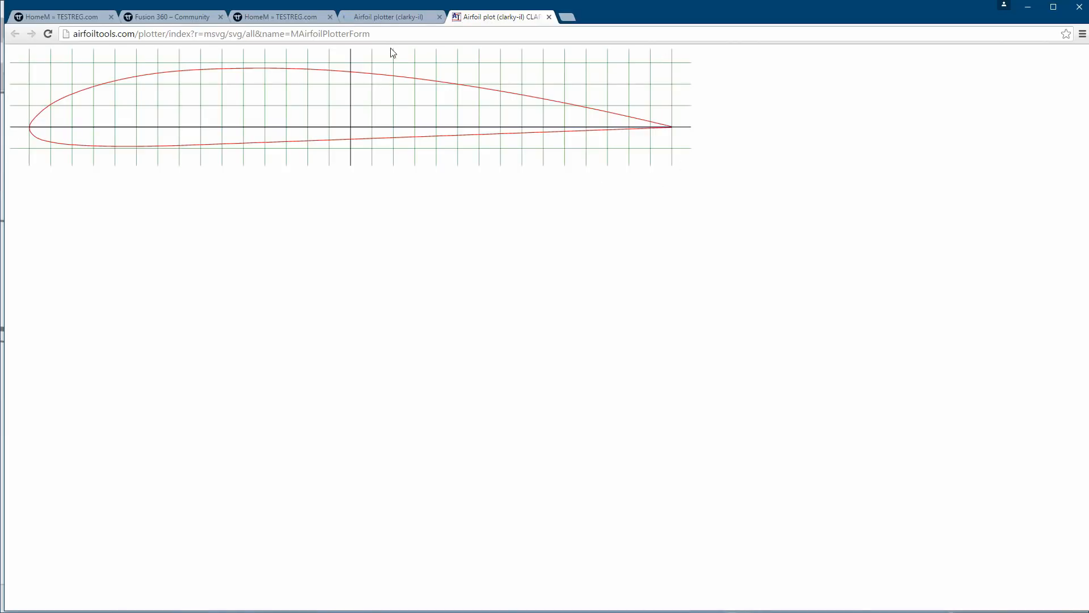
click(392, 16)
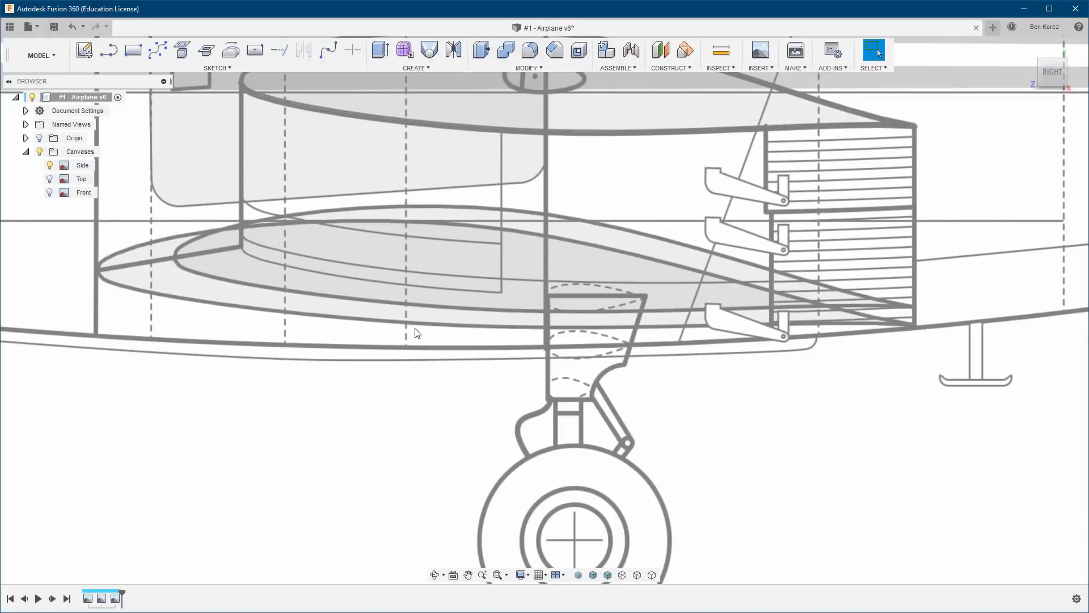
Examine the wing profile and the whole airplane outline on the Side canvas in Fusion 360.
scroll(542, 311, up, 3)
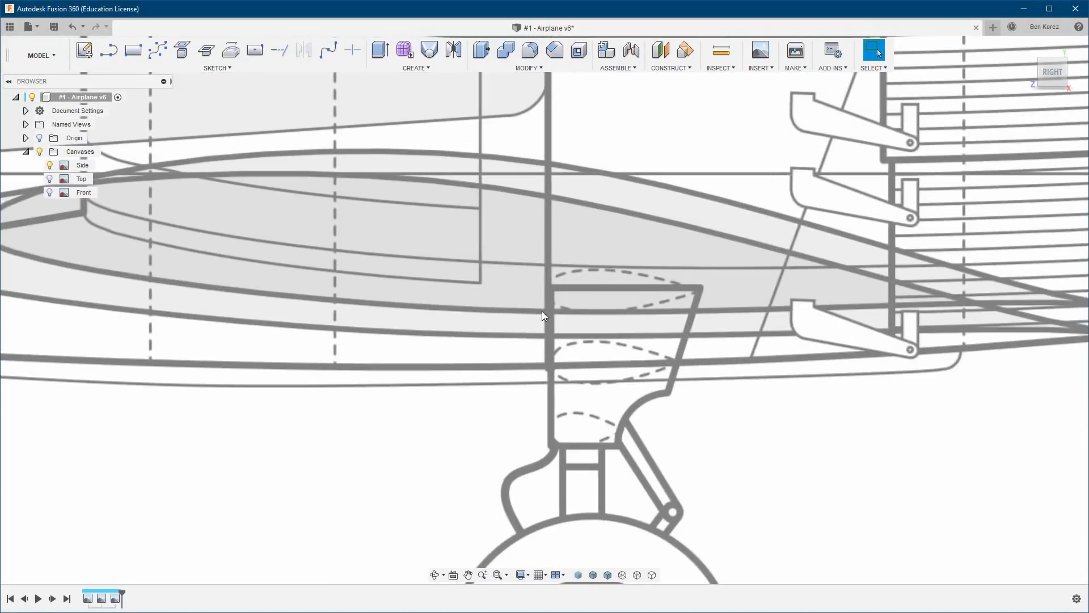
scroll(542, 311, down, 4)
scroll(542, 311, down, 5)
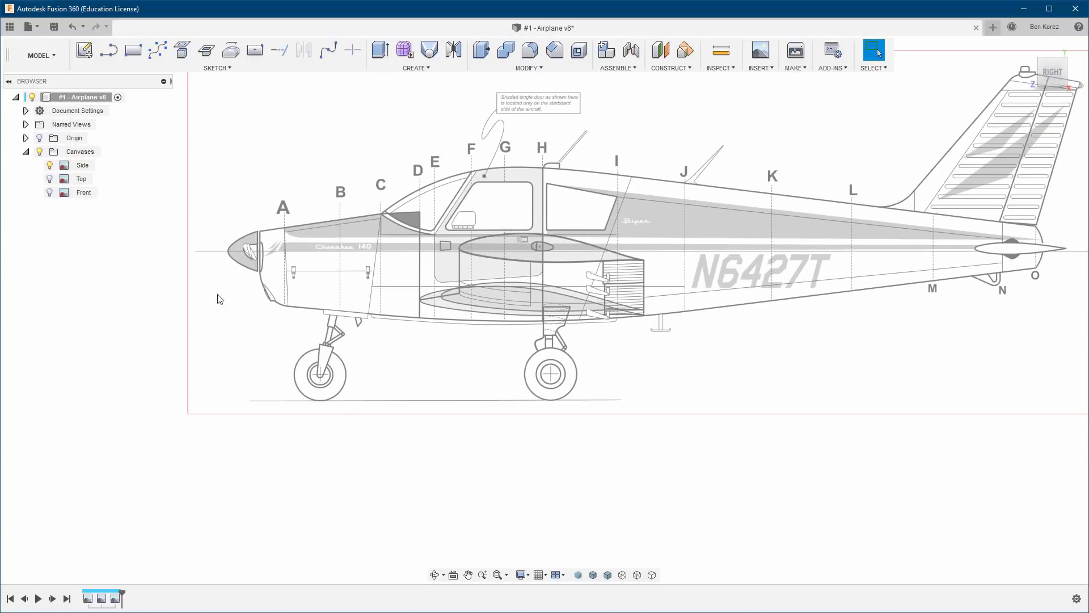
scroll(187, 299, up, 1)
scroll(186, 298, down, 1)
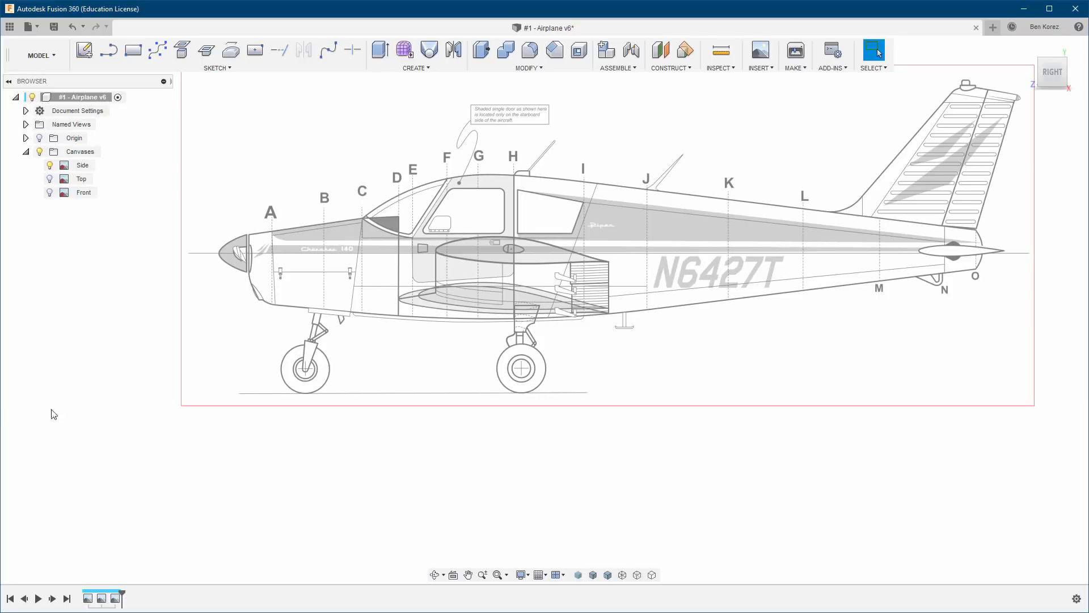
Switch to Components Structure.xlsx in Excel and copy the sub-assembly name SA -Wings from cell C3.
key(alt+Tab)
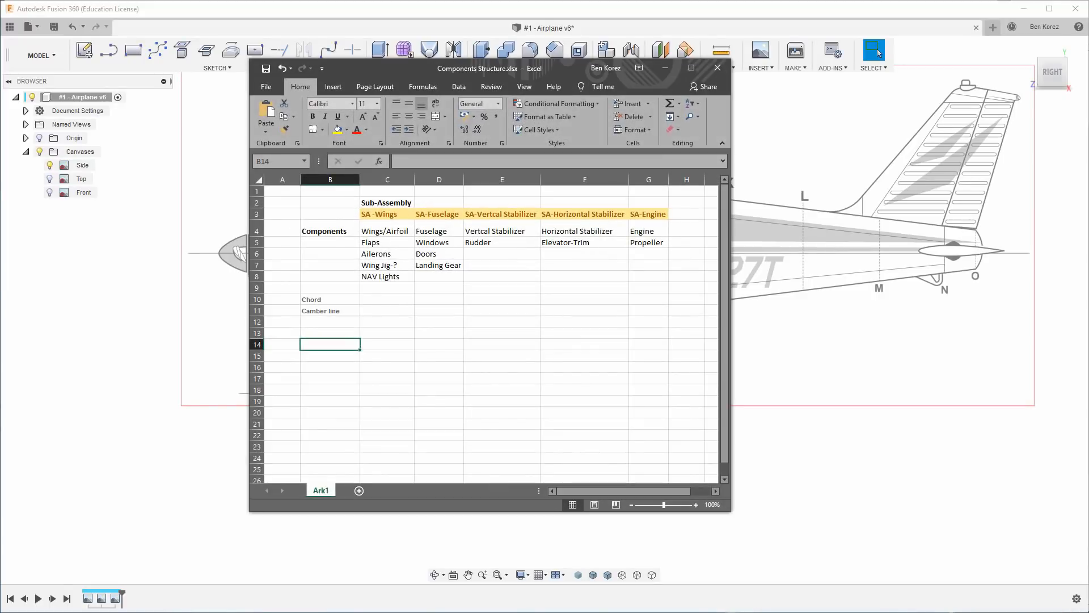
click(389, 212)
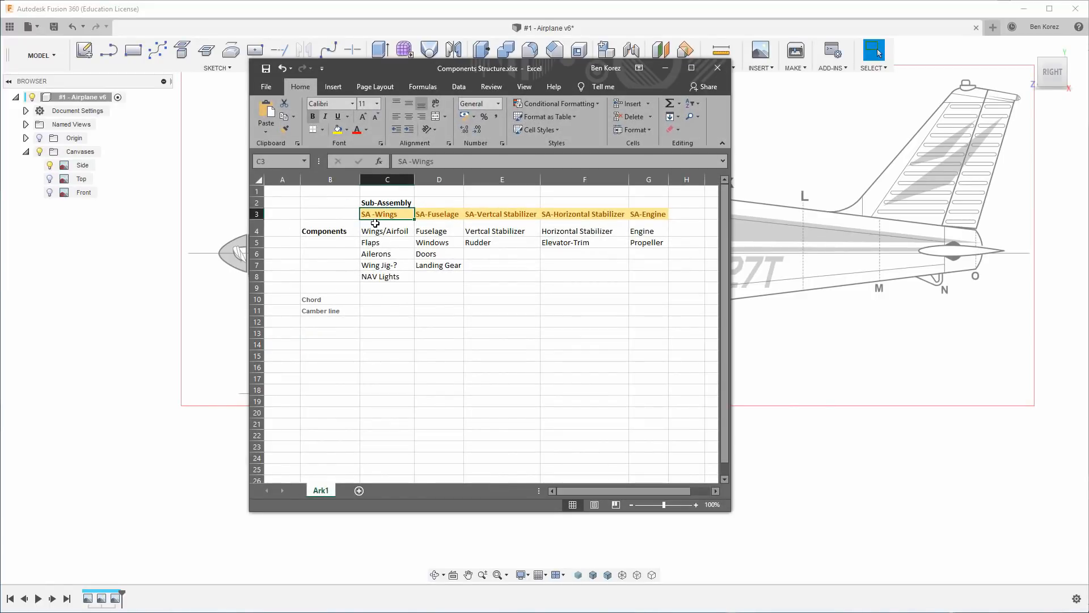
key(ctrl+c)
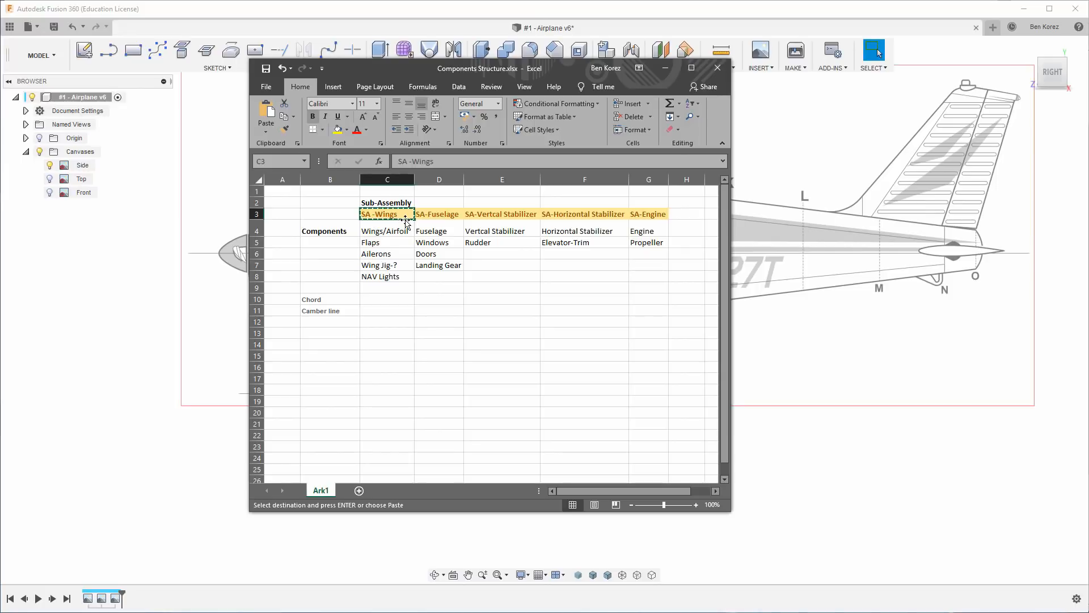
Switch back to Fusion 360 and create a new component under the root of the airplane design.
right_click(85, 98)
click(99, 105)
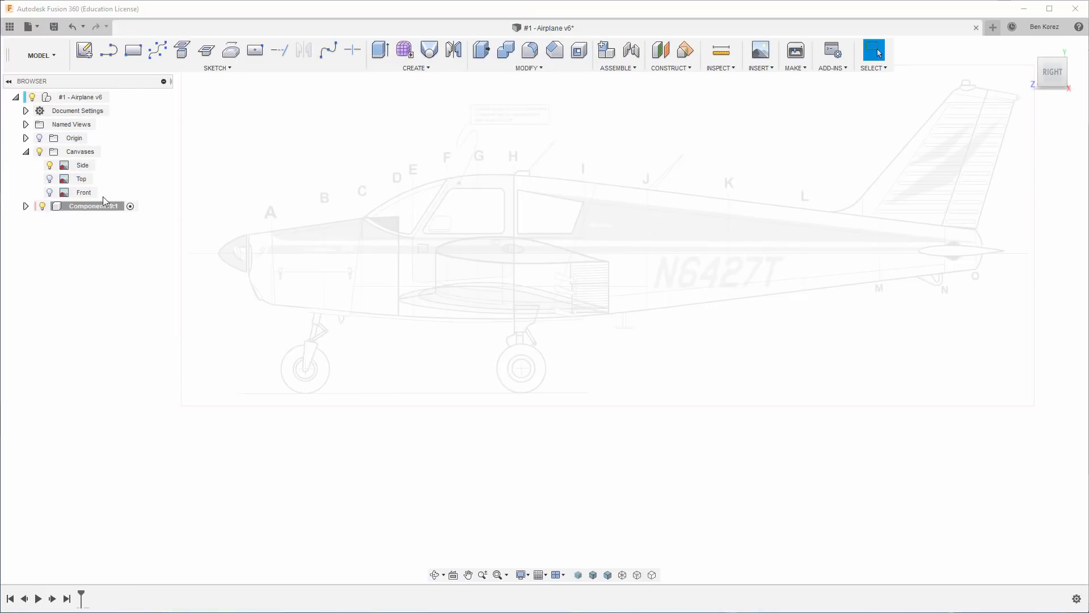
Rename the new component with the copied name SA -Wings and expand it in the browser.
double_click(92, 207)
key(ctrl+v)
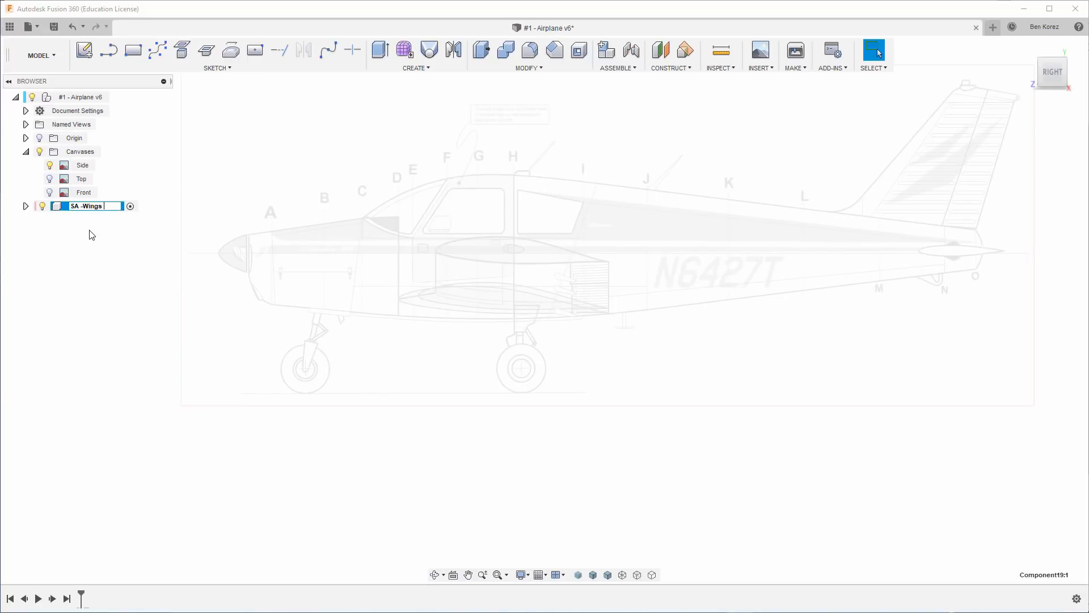
key(Return)
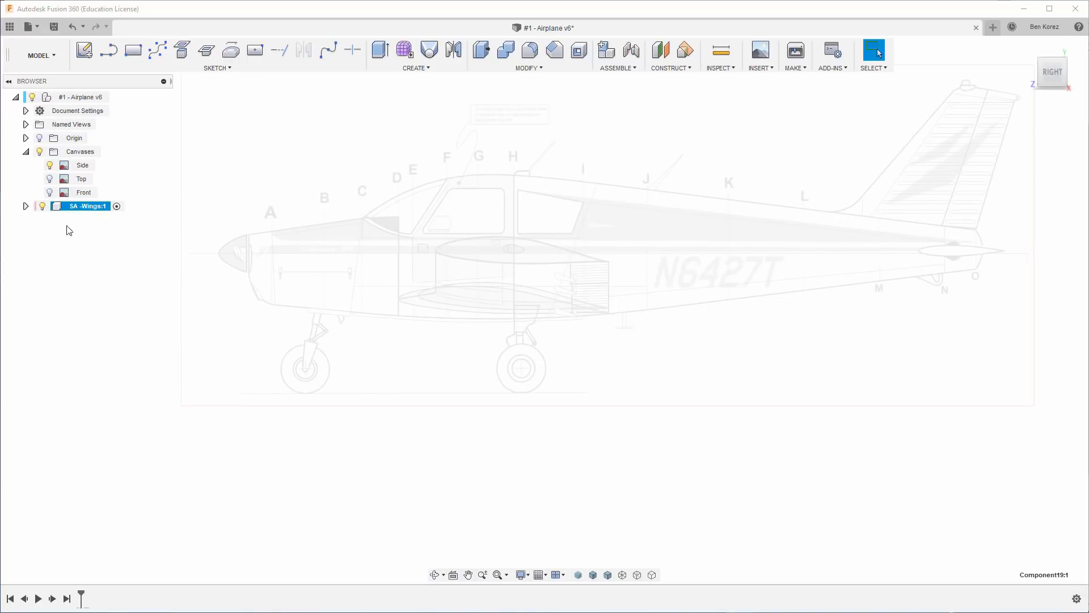
click(25, 206)
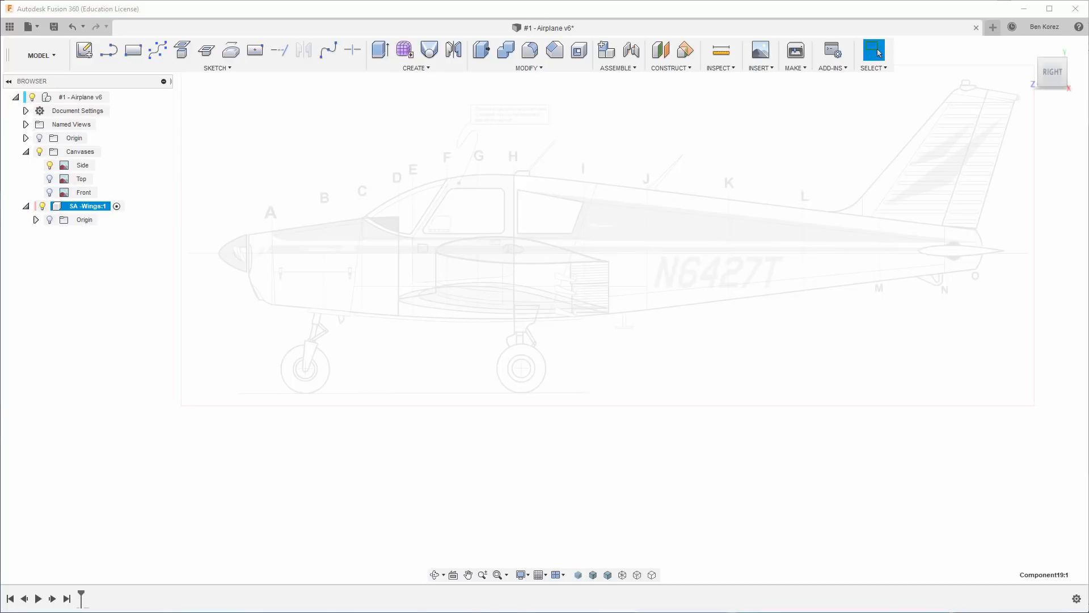
Switch to Components Structure.xlsx in Excel and copy only the word Wings from cell C4.
key(alt+Tab)
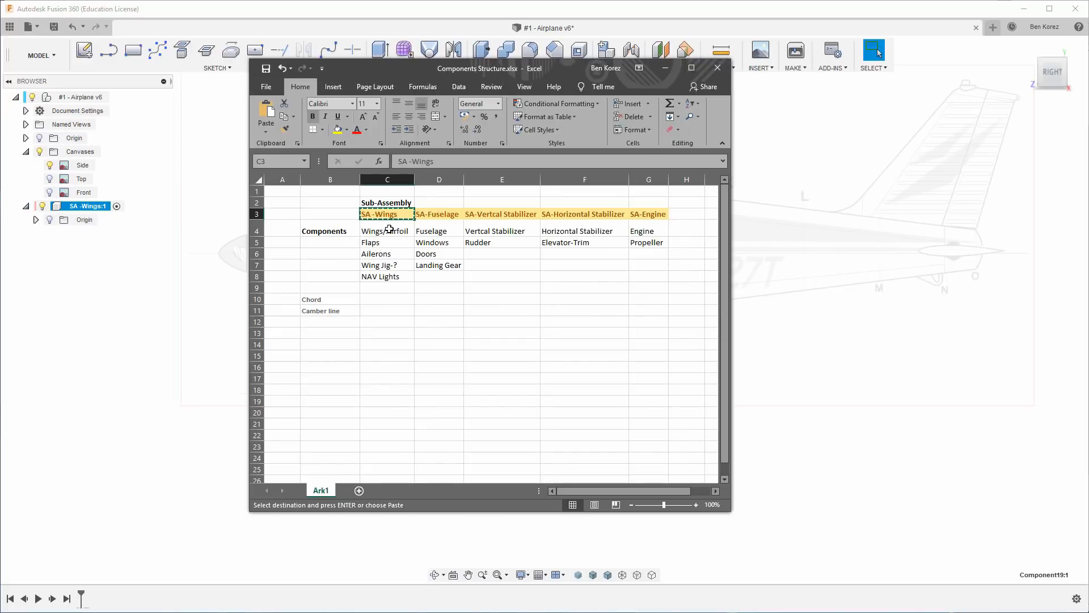
click(389, 229)
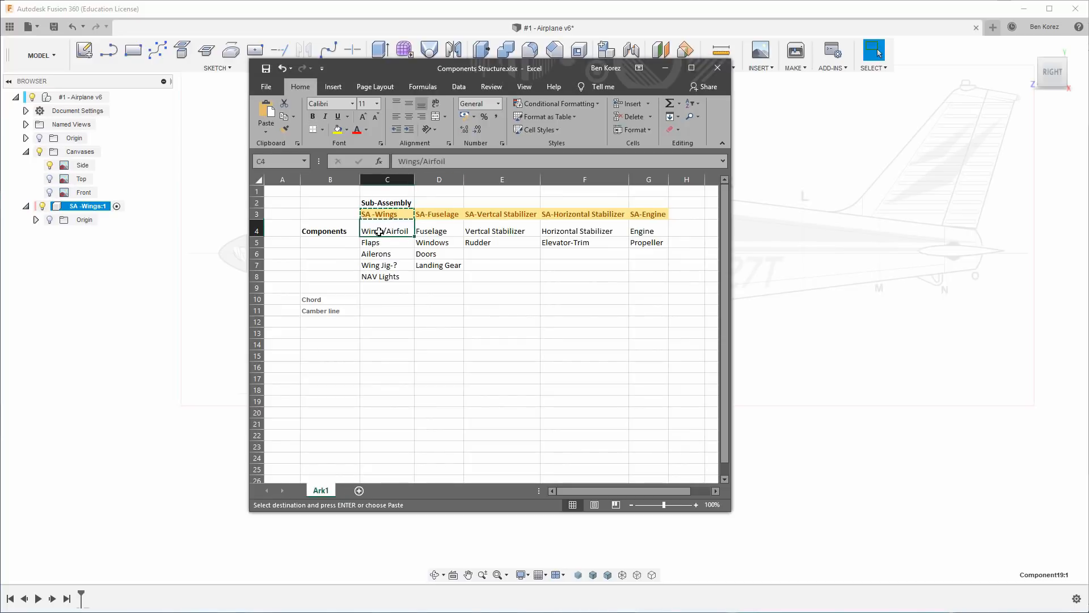
double_click(410, 162)
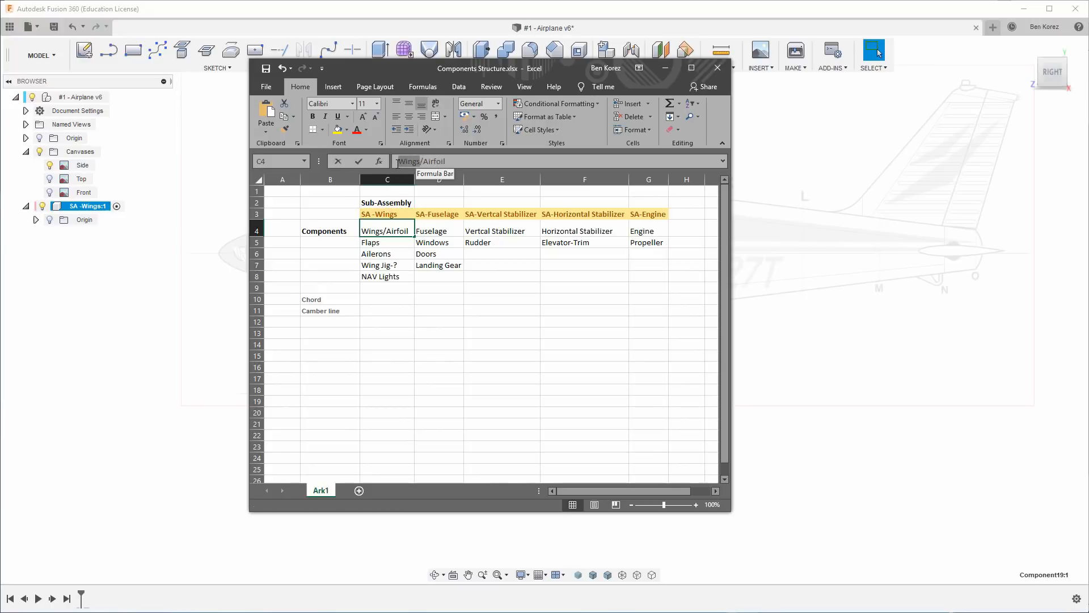
Switch back to Fusion 360, create a new component under SA -Wings and name it Wings.
key(alt+Tab)
right_click(74, 207)
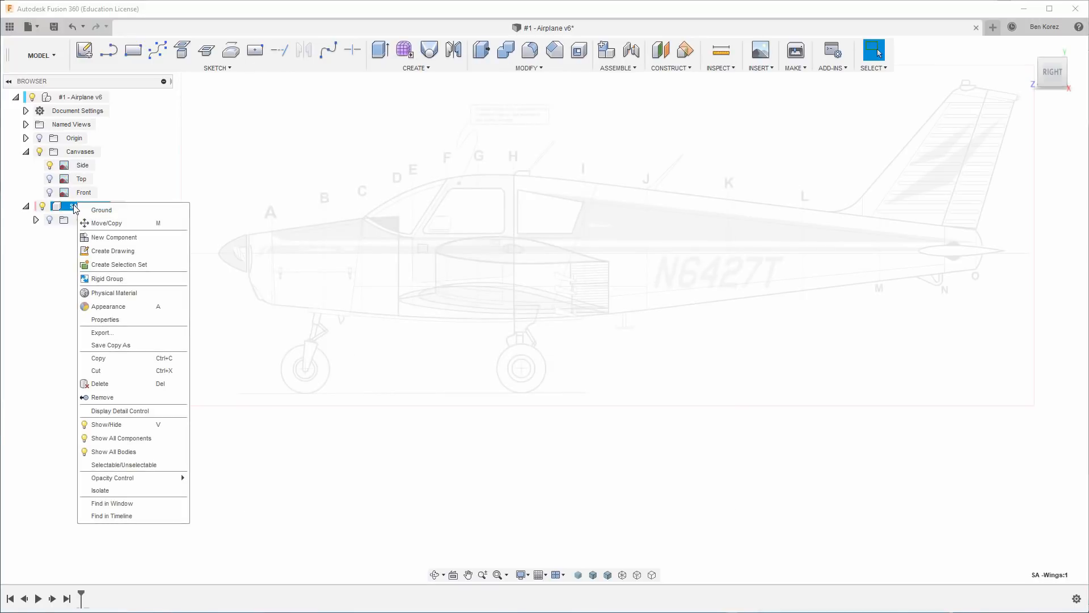
click(101, 237)
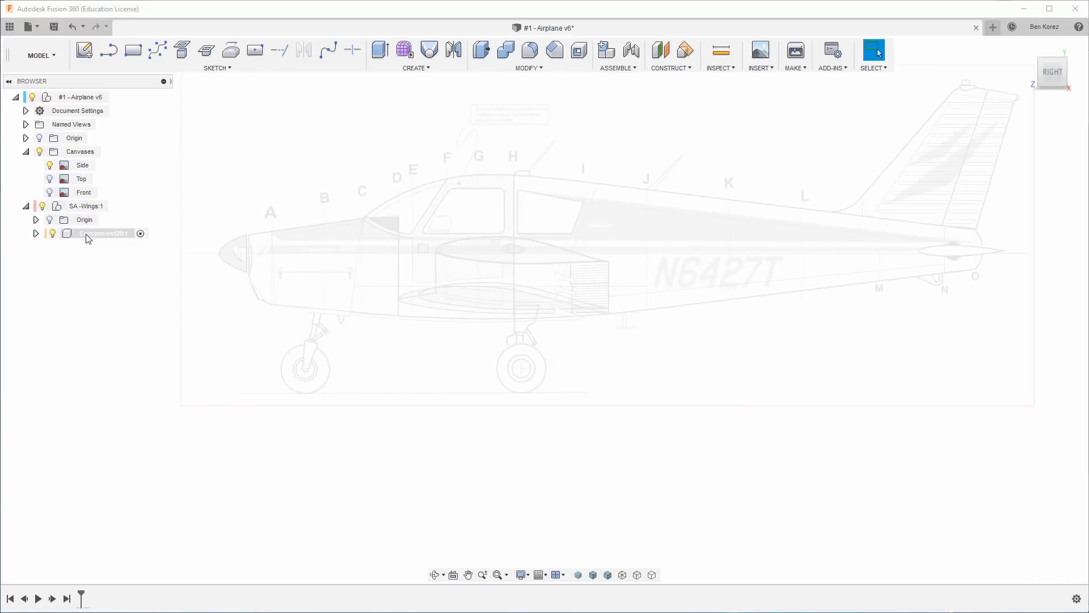
click(87, 233)
click(92, 233)
key(ctrl+v)
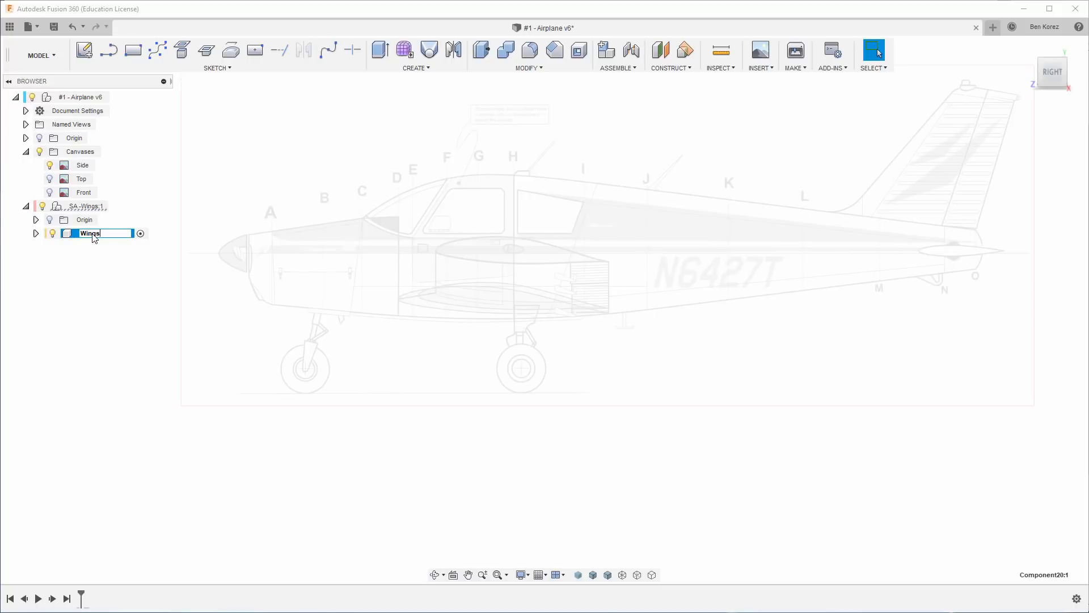
key(Return)
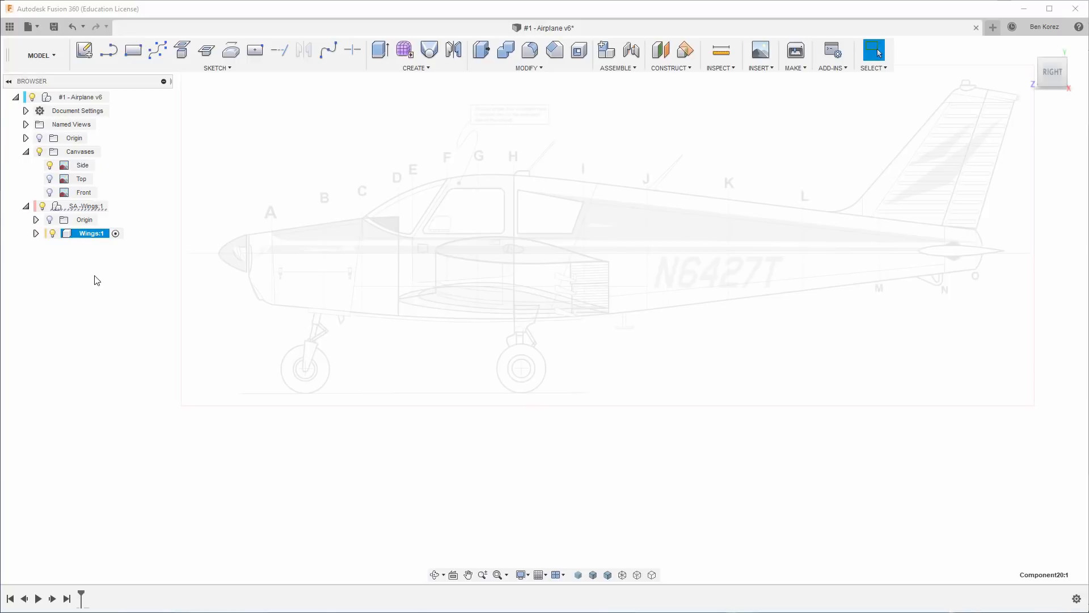
Switch to the Excel component list and copy the name Flaps from cell C5.
key(alt+Tab)
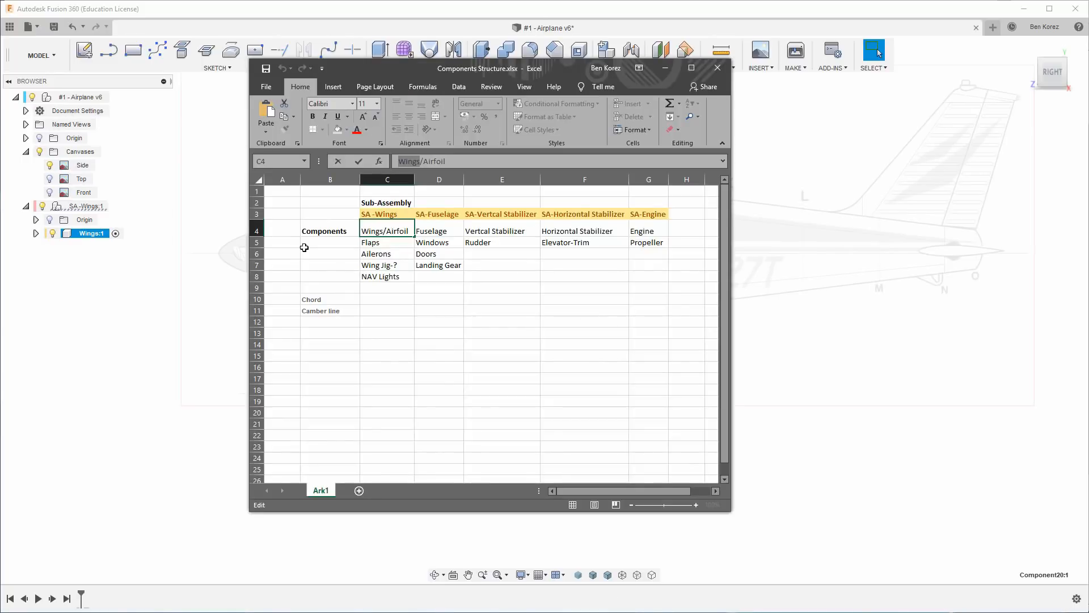
click(396, 243)
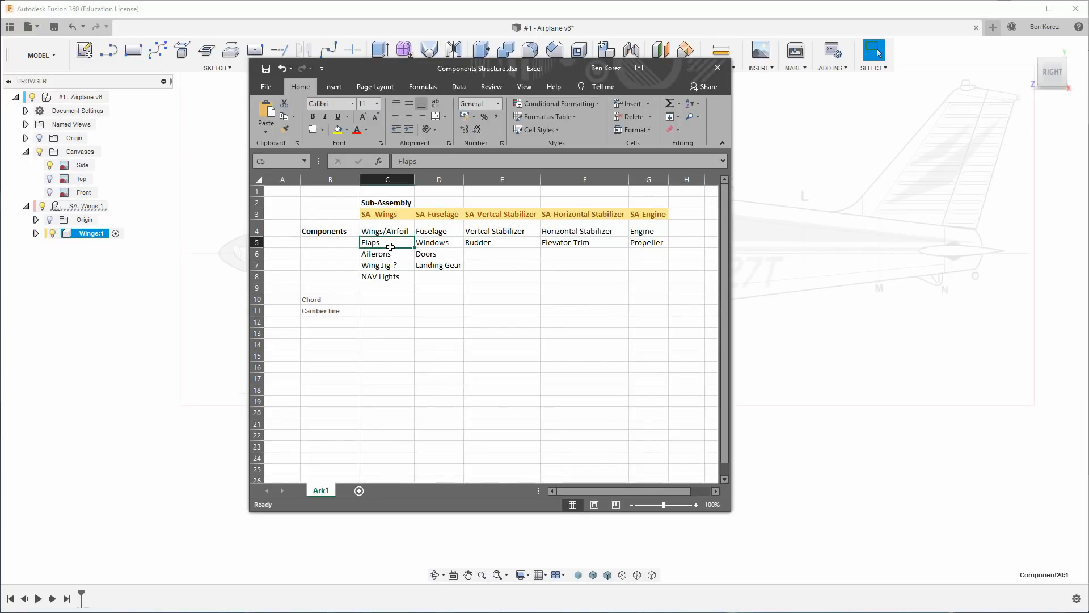
key(ctrl+c)
Return to Fusion 360, create another component under SA -Wings and name it Flaps.
click(80, 271)
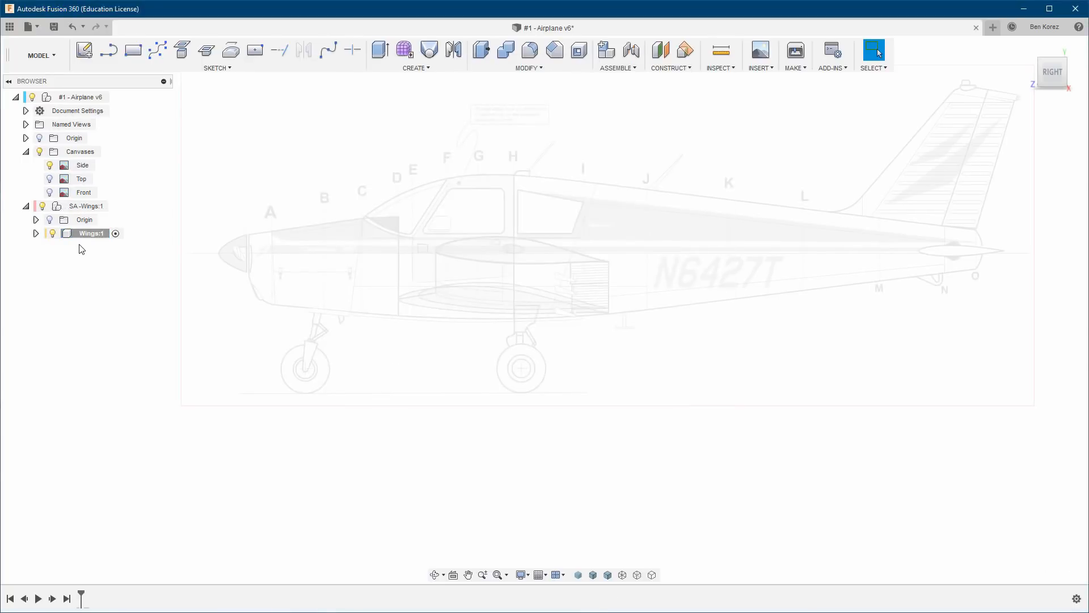
right_click(84, 206)
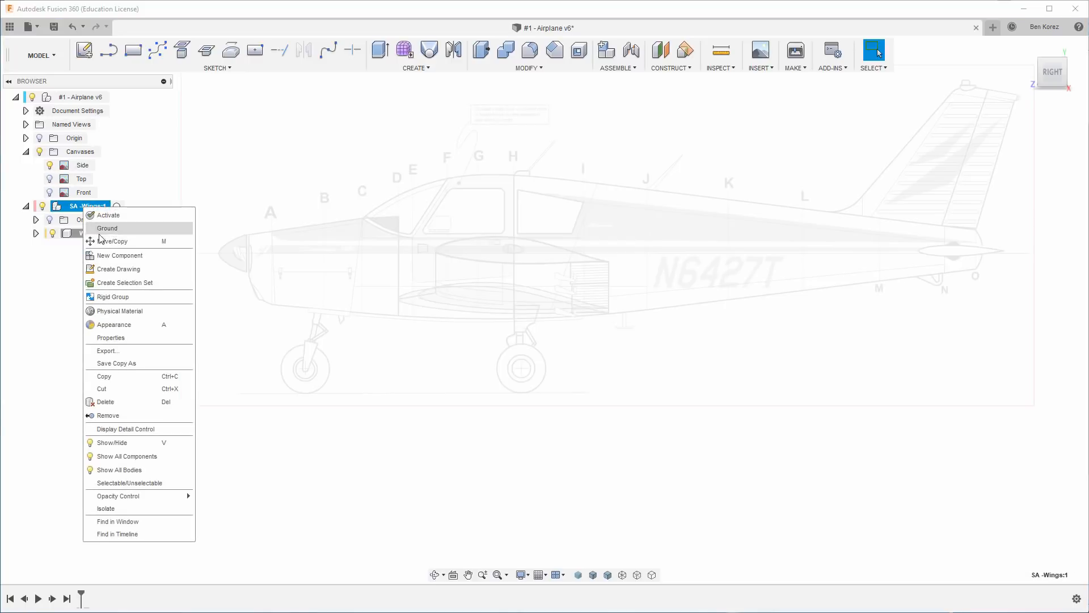
click(109, 255)
click(100, 250)
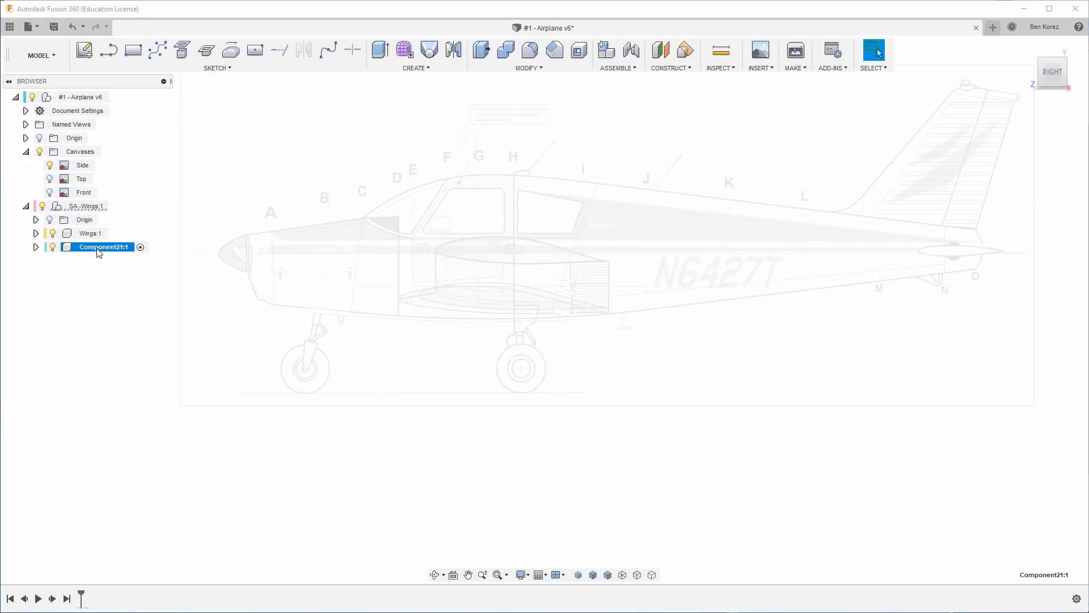
double_click(99, 248)
key(ctrl+v)
key(Return)
Switch to the Excel component list and copy the name Ailerons from cell C6.
key(alt+Tab)
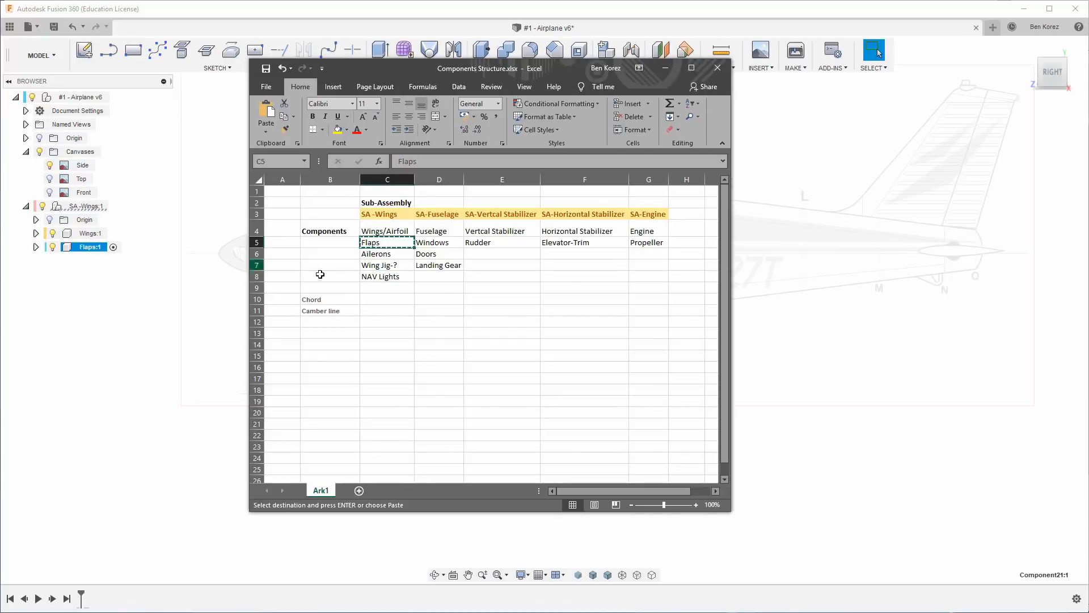
click(376, 255)
key(ctrl+c)
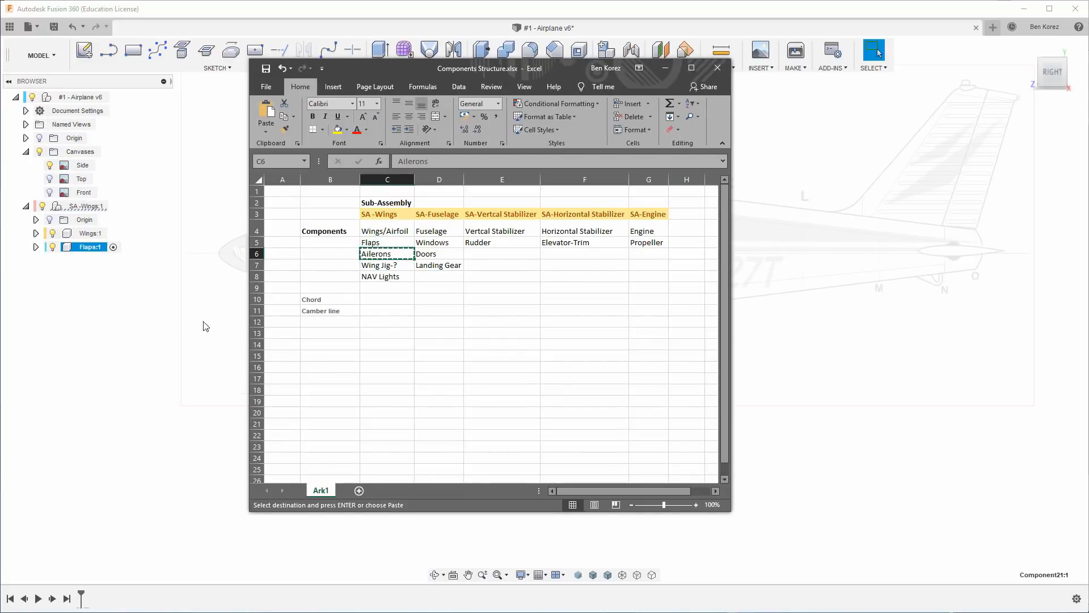
Return to Fusion 360, create another component under SA -Wings and name it Ailerons.
right_click(80, 208)
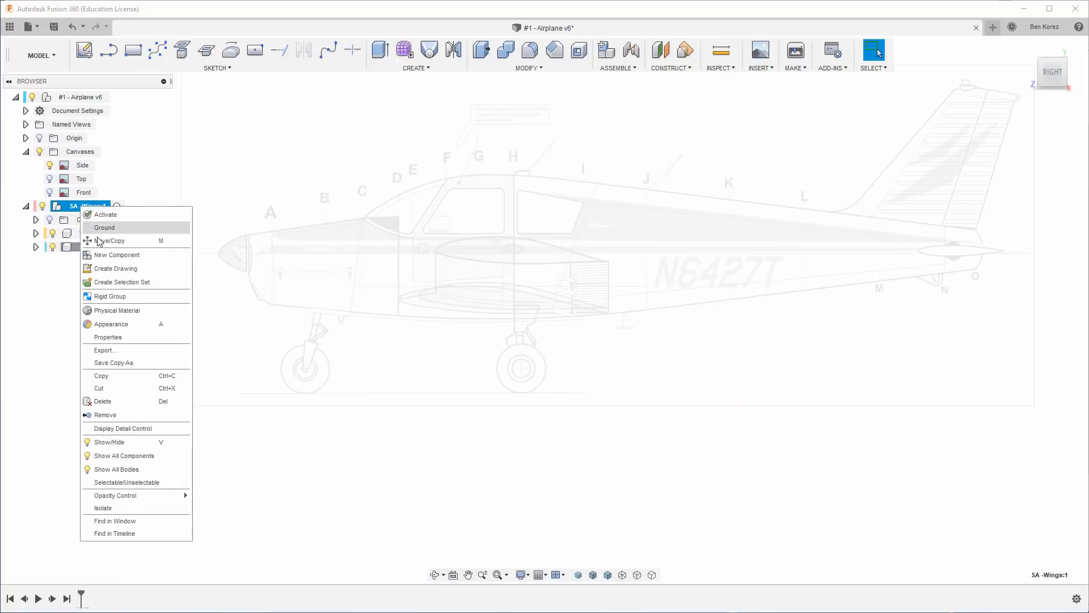
click(114, 255)
double_click(94, 265)
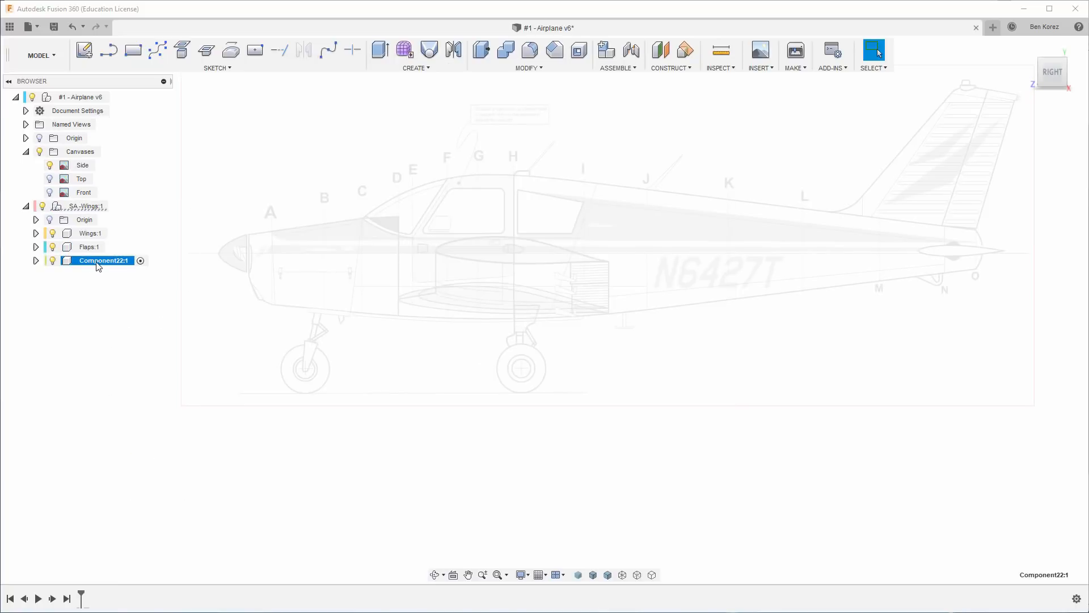
key(ctrl+v)
key(Return)
Switch to the Excel component list and copy the name NAV Lights from cell C8.
key(alt+Tab)
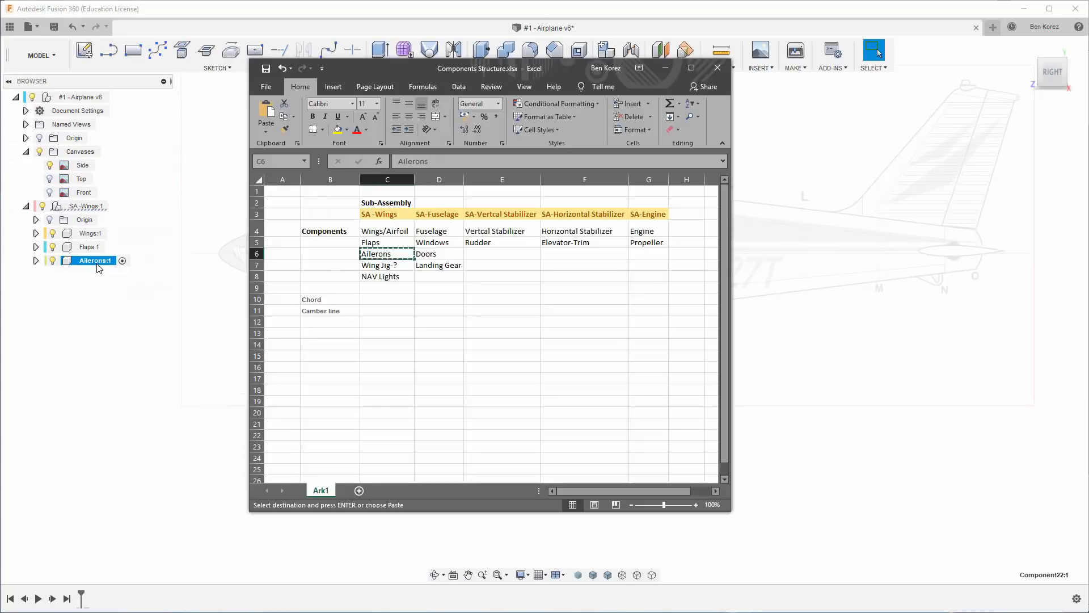
click(381, 276)
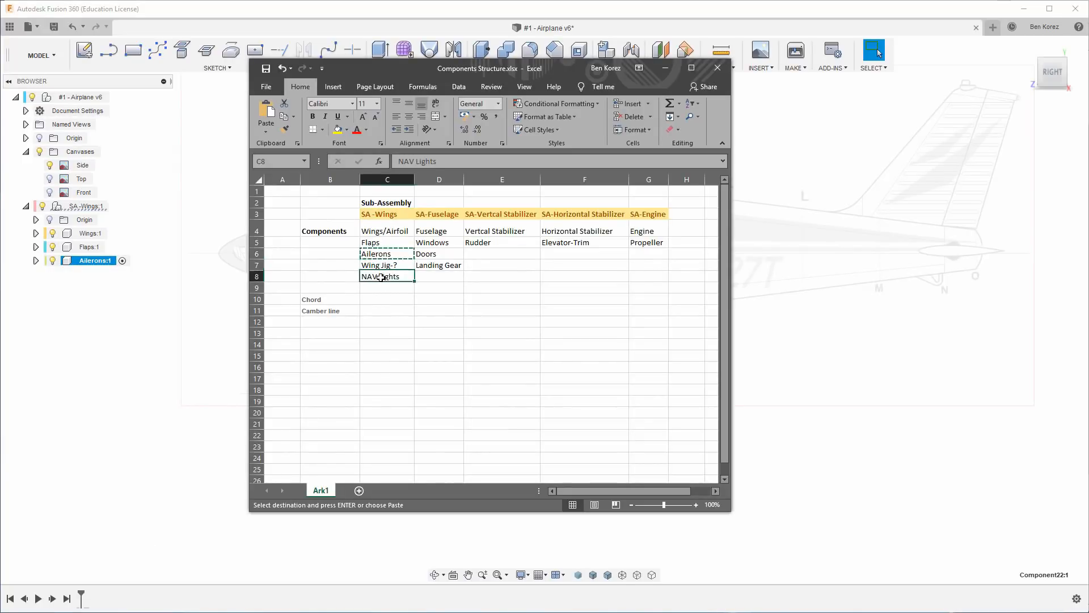
key(ctrl+c)
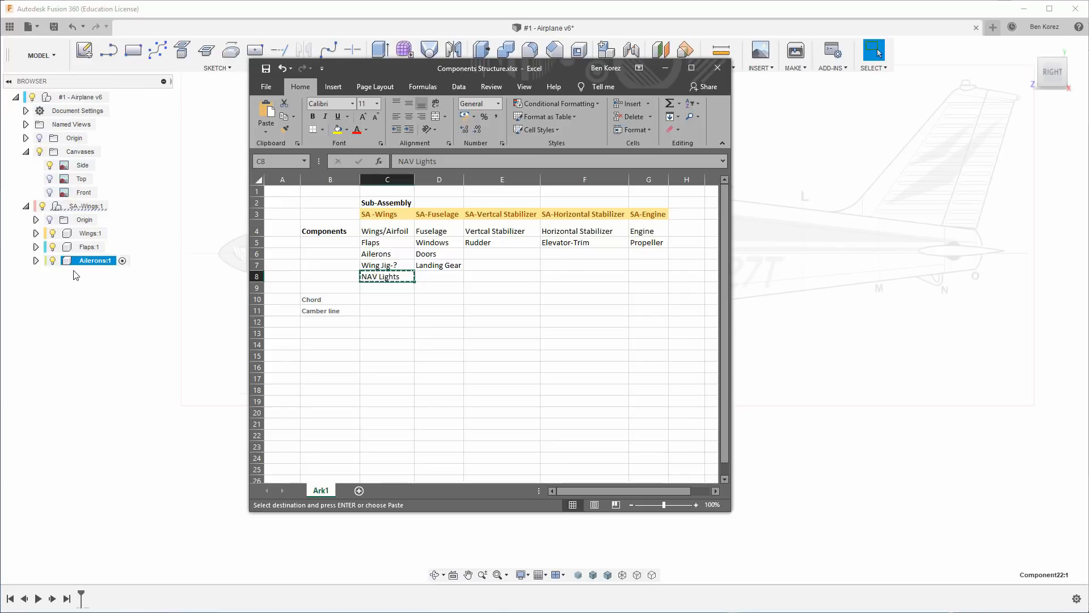
Return to Fusion 360, create another component under SA -Wings and name it NAV Lights.
key(alt+Tab)
right_click(86, 211)
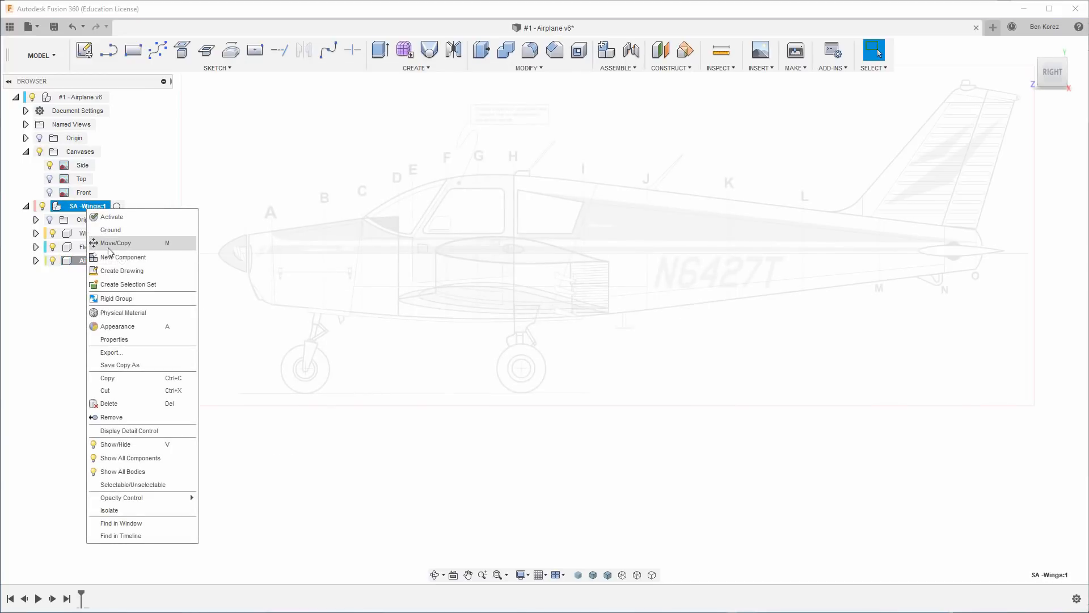
click(113, 260)
click(95, 277)
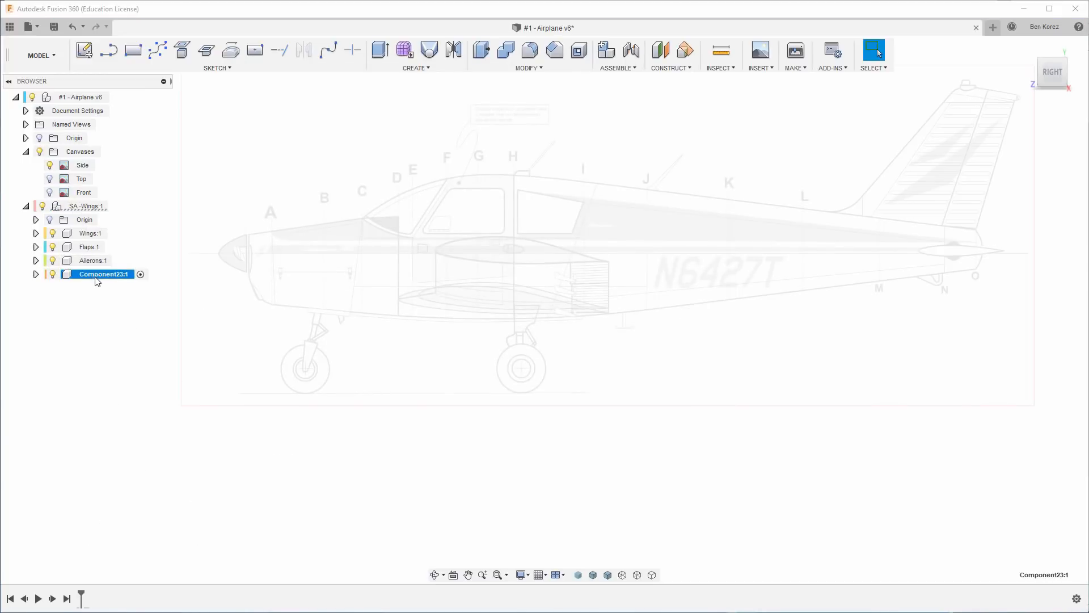
click(94, 277)
key(ctrl+v)
key(Return)
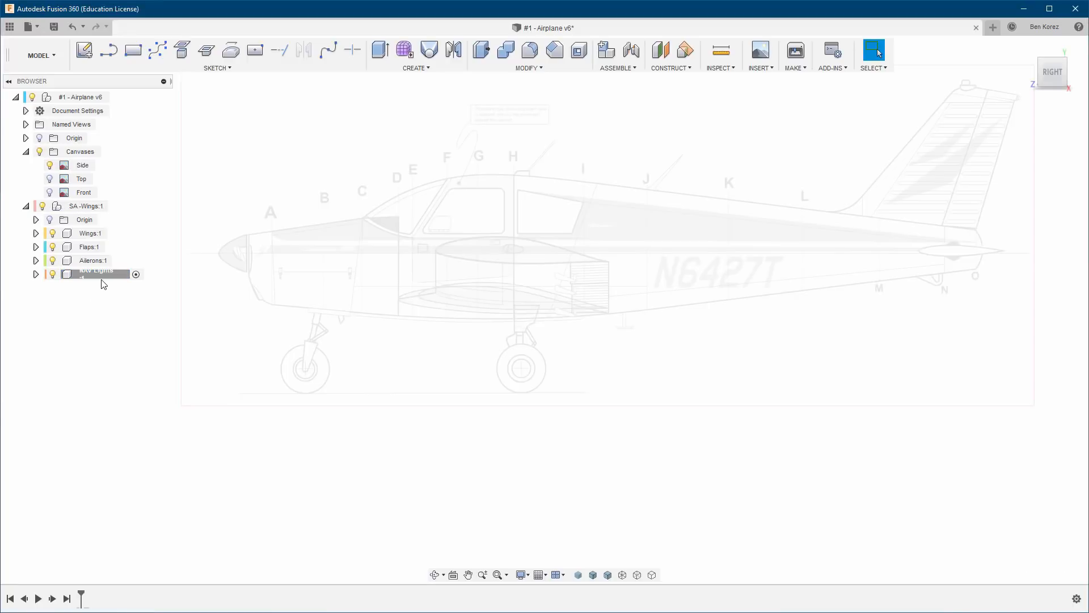
Edit the NAV Lights component name to remove the trailing line break so it fits on one line.
click(107, 275)
click(110, 276)
click(126, 277)
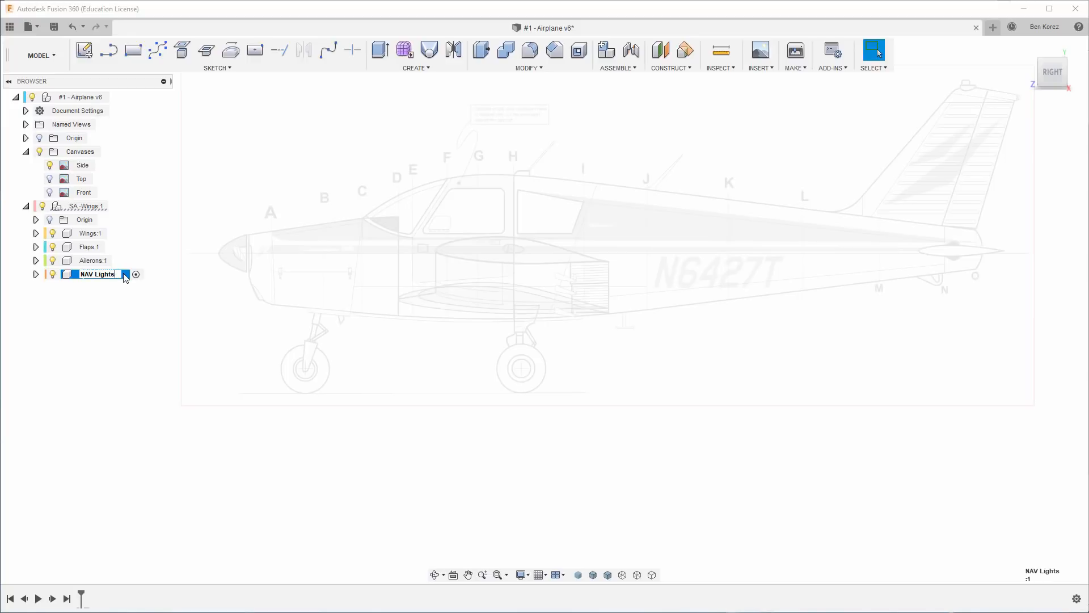
key(Return)
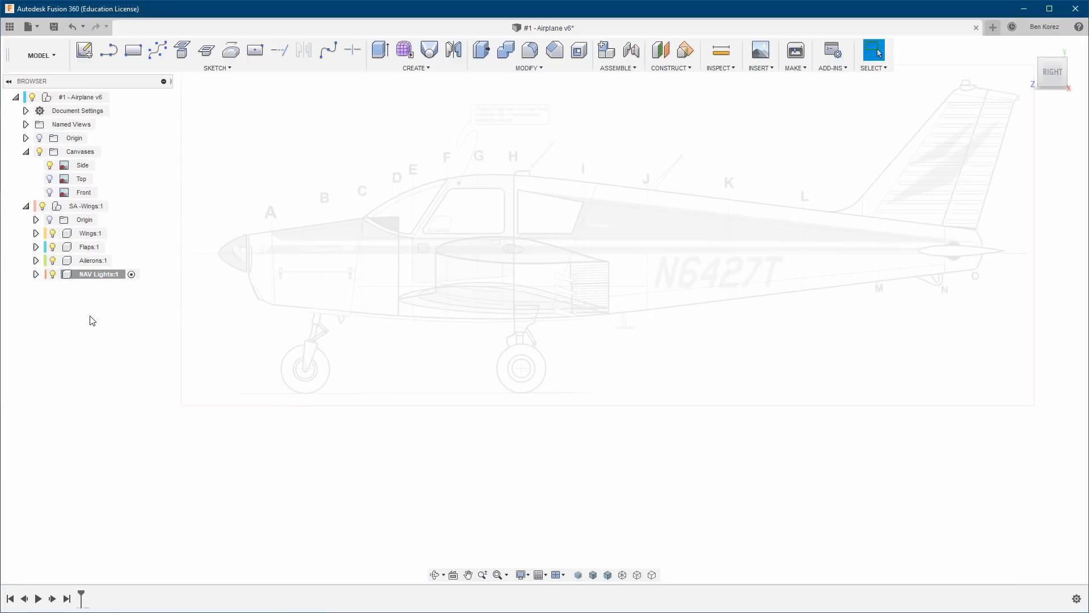
Activate the Wings component inside the SA -Wings sub-assembly and expand its contents.
click(36, 233)
click(36, 234)
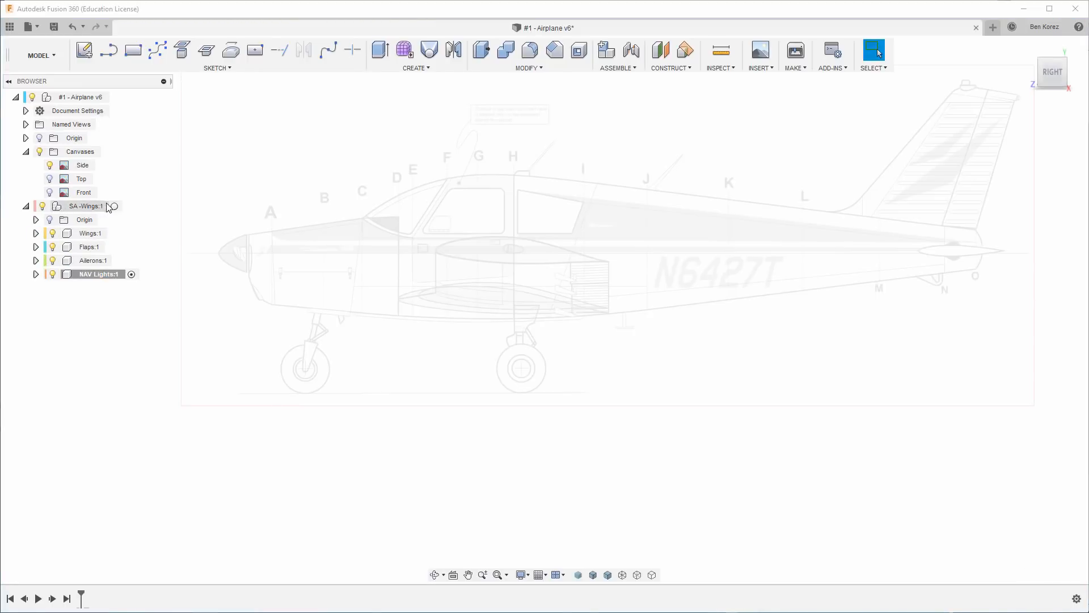
click(117, 206)
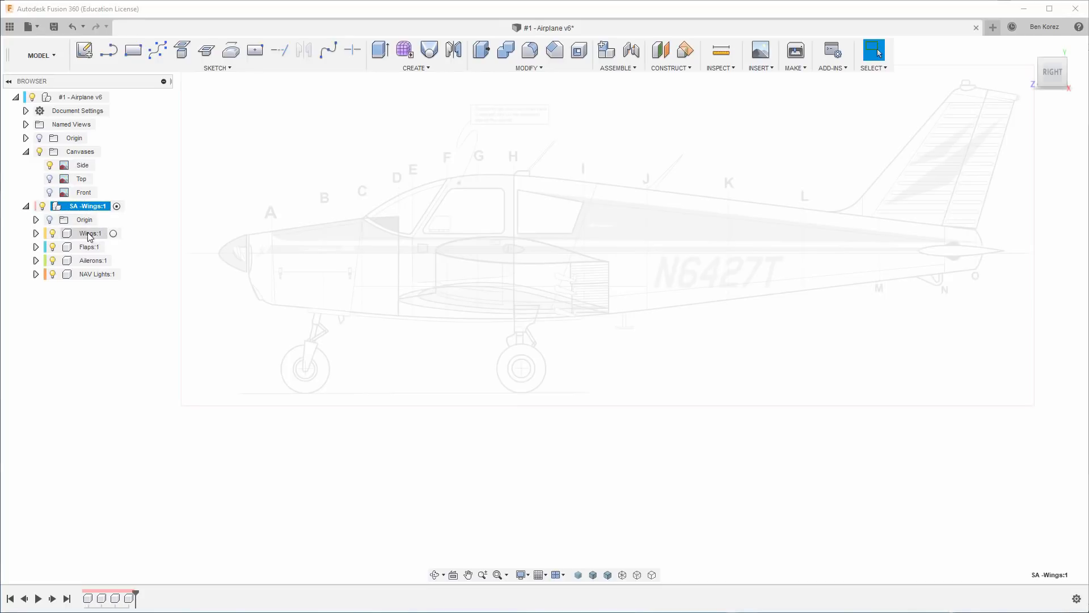
click(113, 234)
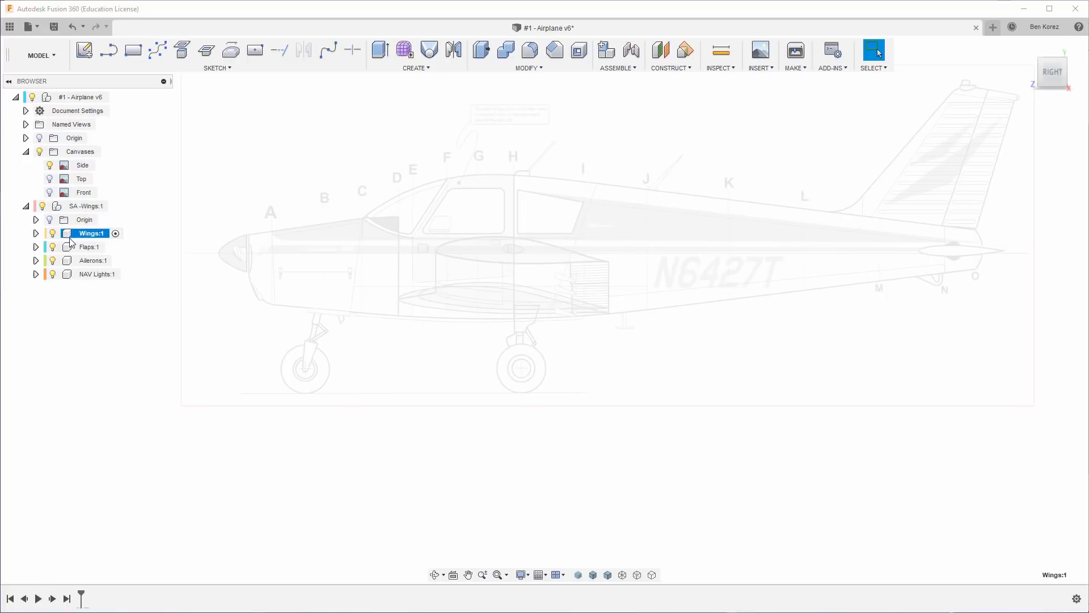
click(35, 234)
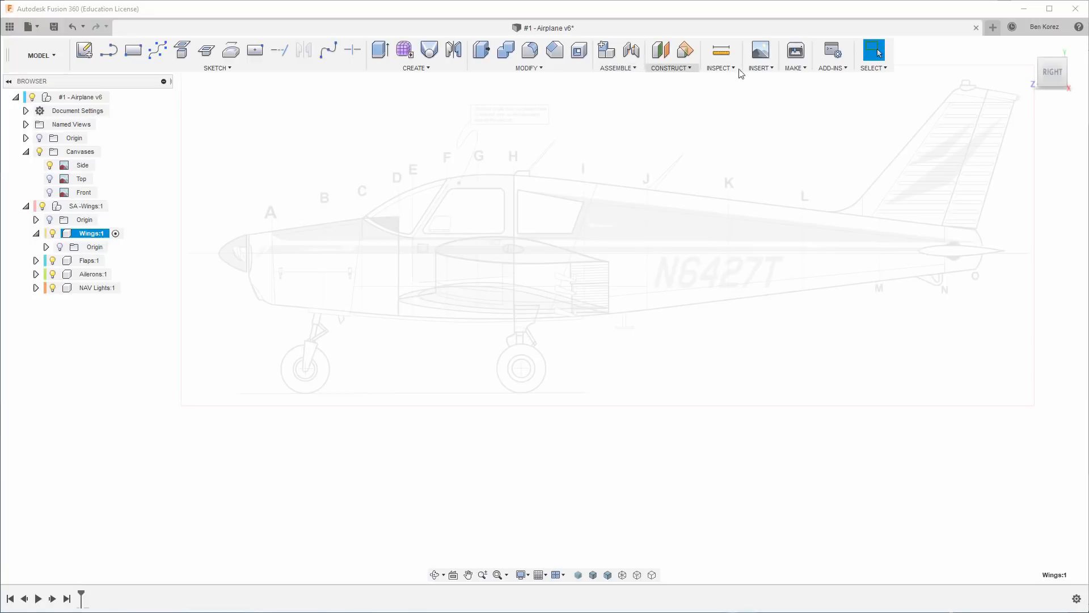
Attach the image Airfoil_mid.png as a canvas on the YZ plane of the Wings component.
click(774, 70)
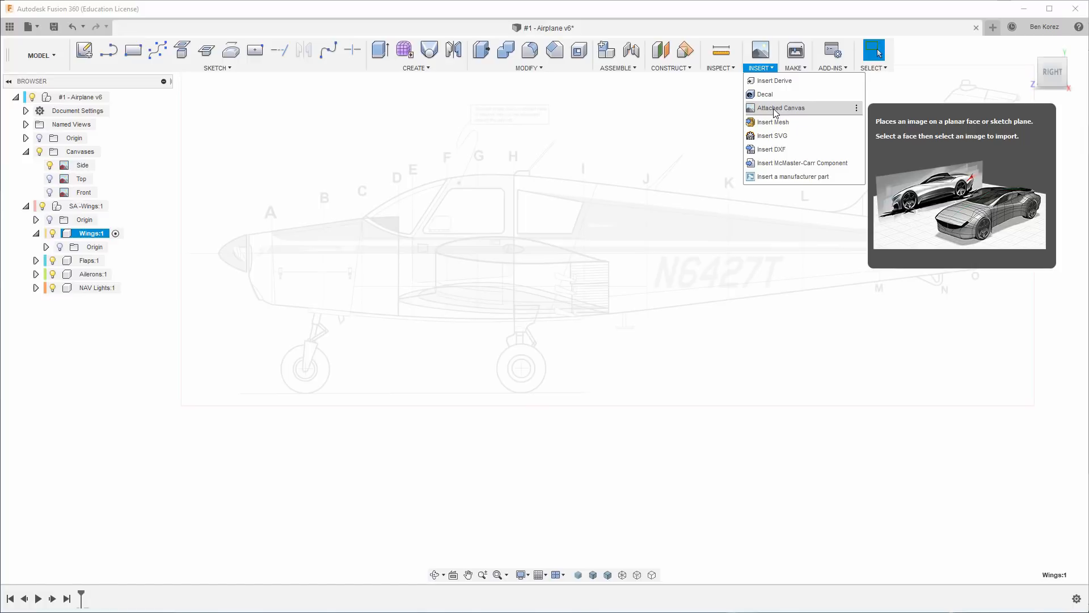
click(775, 109)
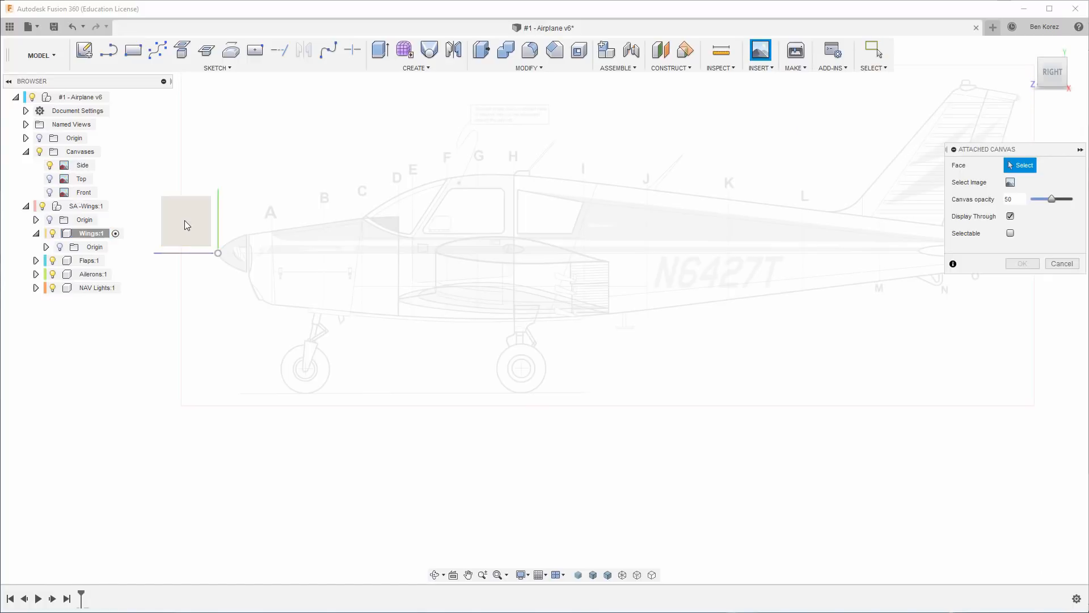
click(194, 223)
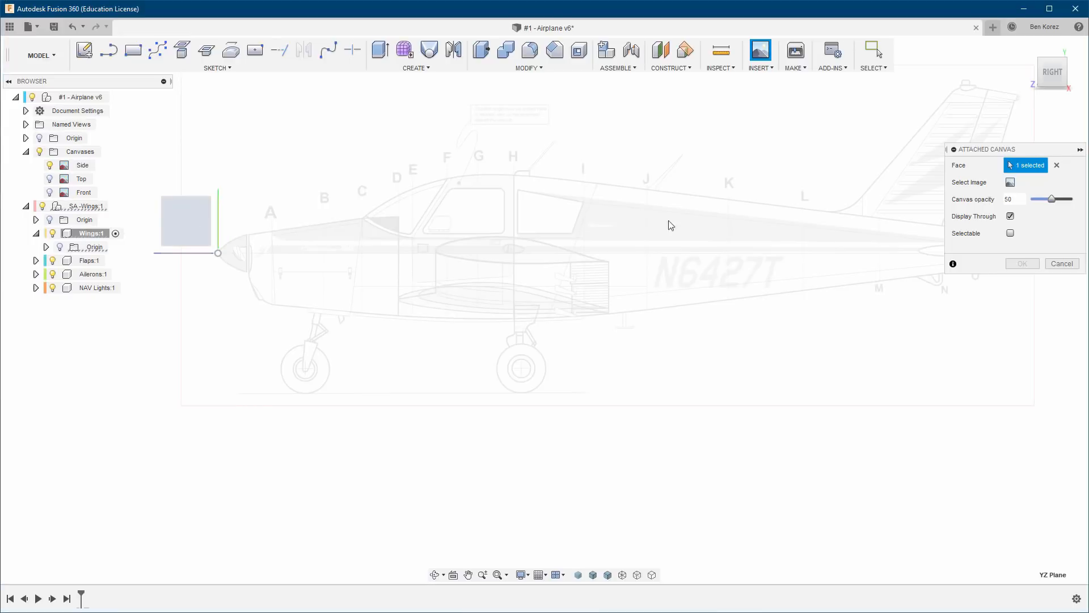
click(1010, 182)
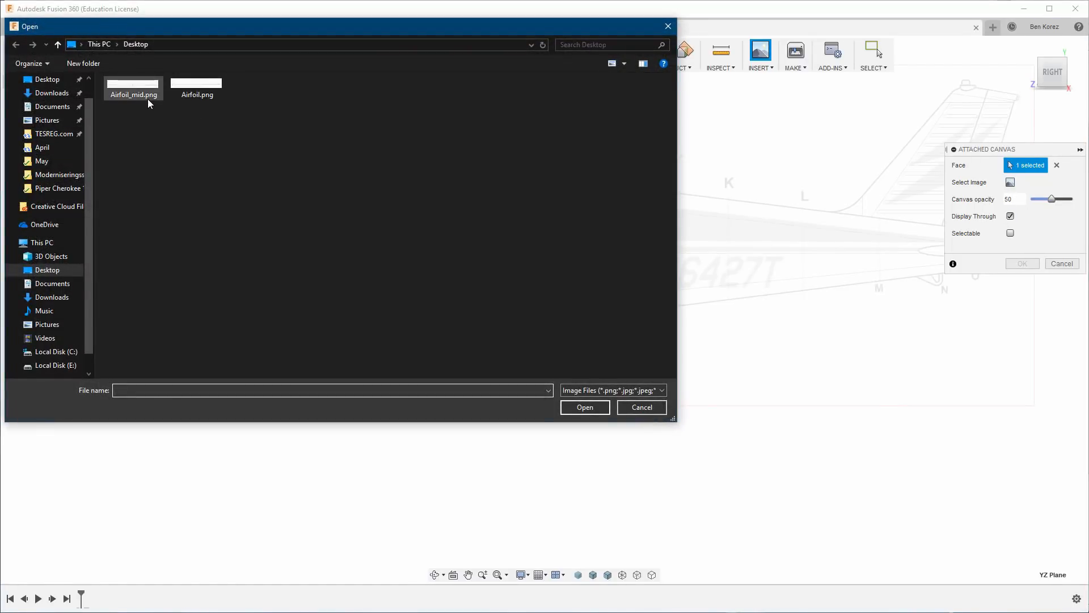
click(143, 90)
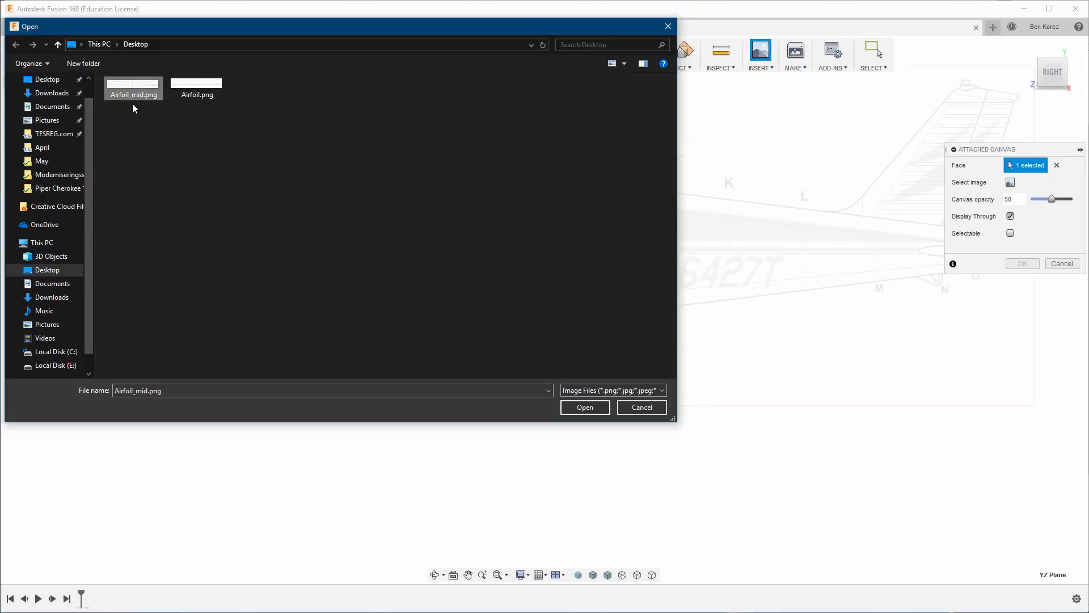
click(585, 407)
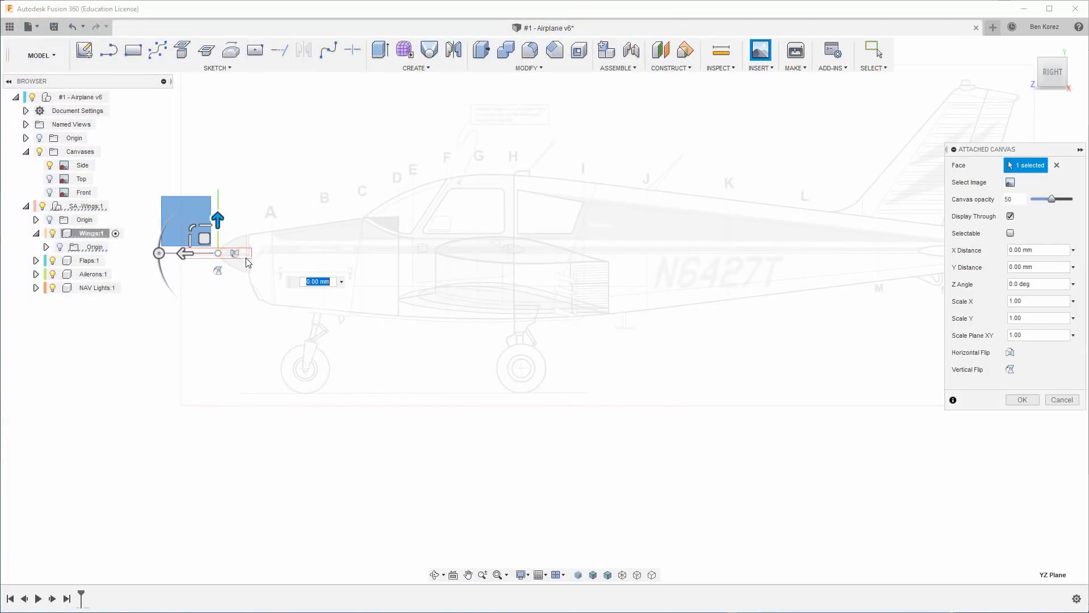
Move the airfoil canvas onto the lower wing profile in the side view and scale it uniformly by about 3.07.
drag(204, 246, 474, 287)
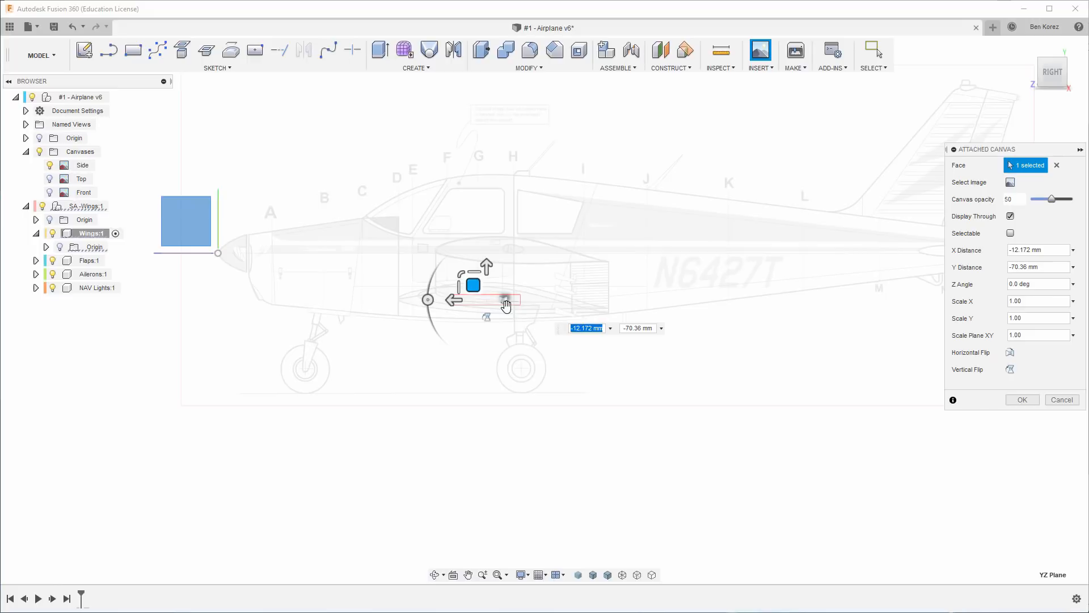
scroll(506, 303, up, 5)
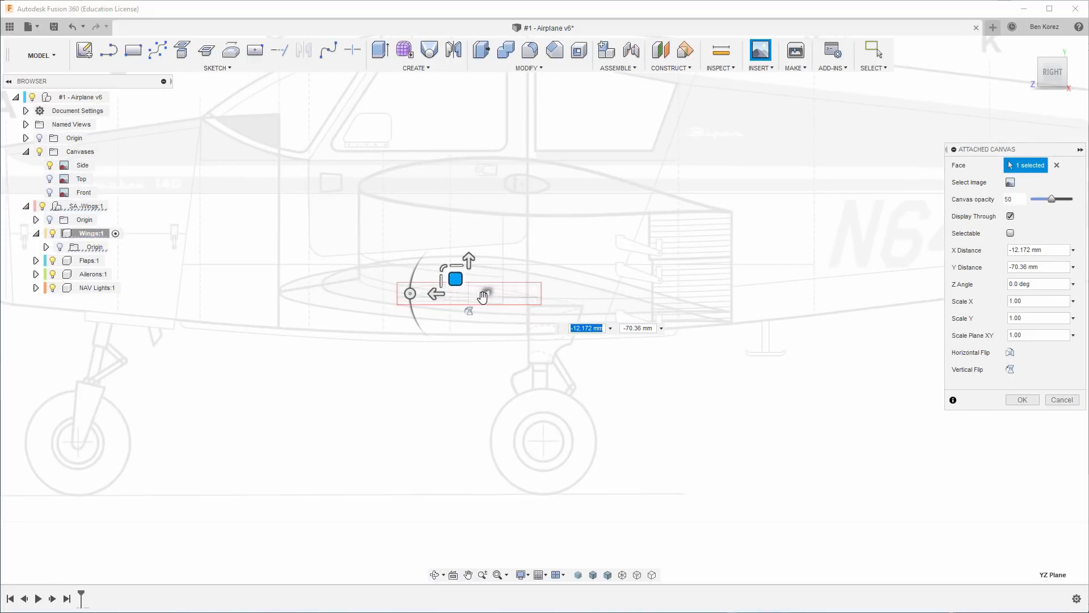
drag(441, 264, 363, 209)
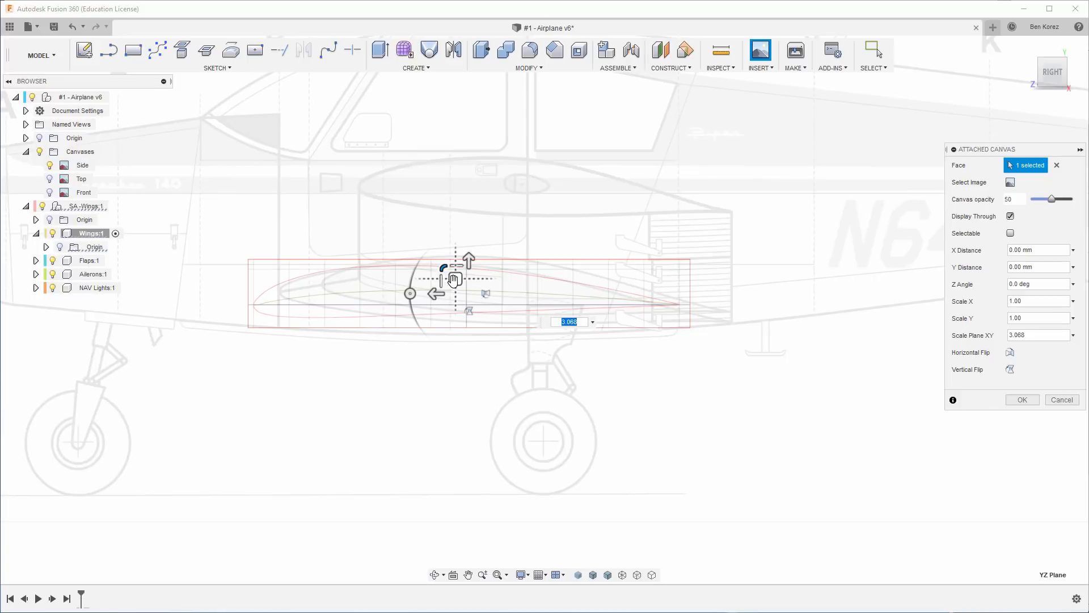
Shift the airfoil canvas toward the wing's trailing edge, enlarging it uniformly by about 1.035.
drag(461, 282, 467, 259)
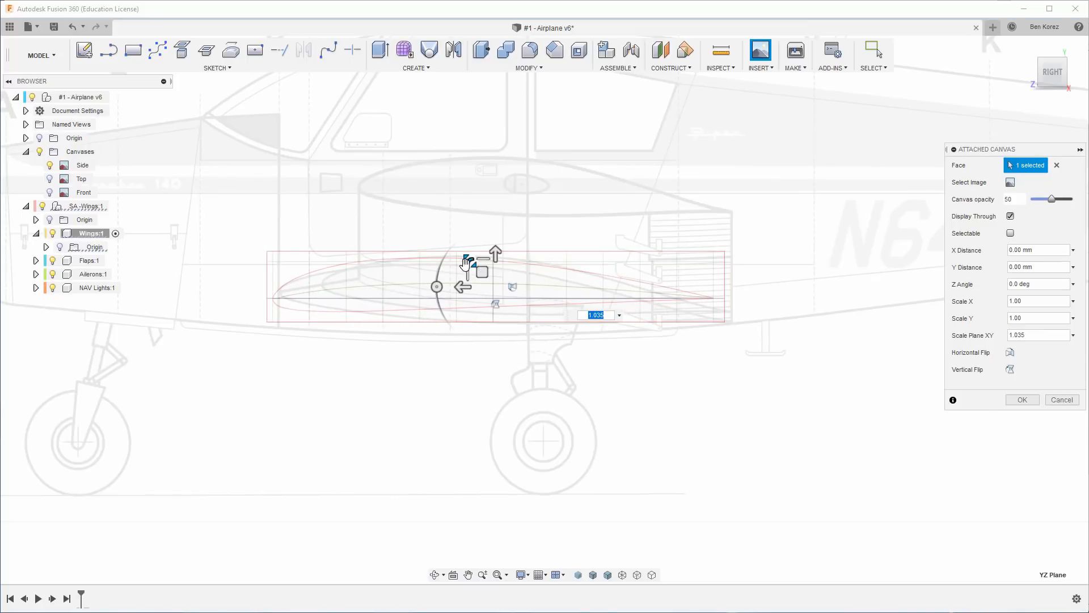
scroll(471, 282, down, 2)
scroll(472, 281, up, 2)
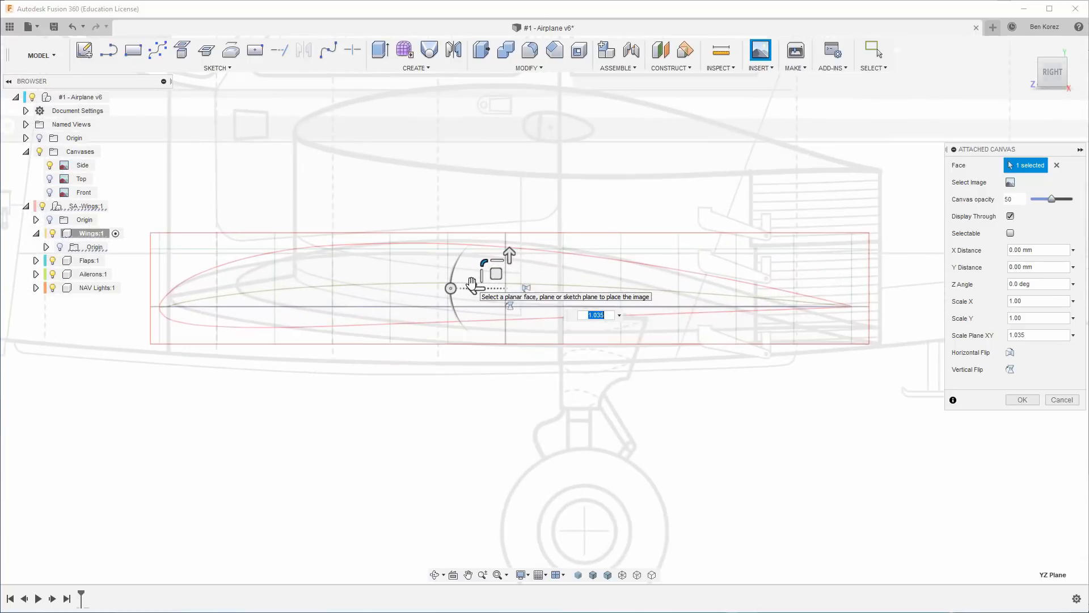
drag(495, 277, 511, 277)
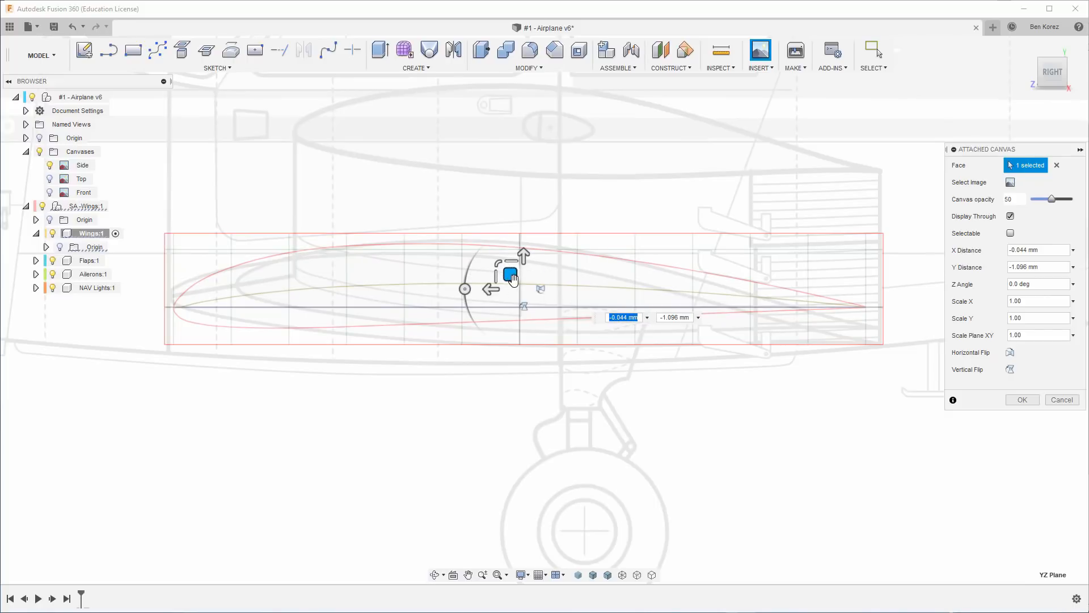
Enlarge the airfoil canvas by another 1.035 or so and align its leading-edge tip with the wing's nose.
click(496, 262)
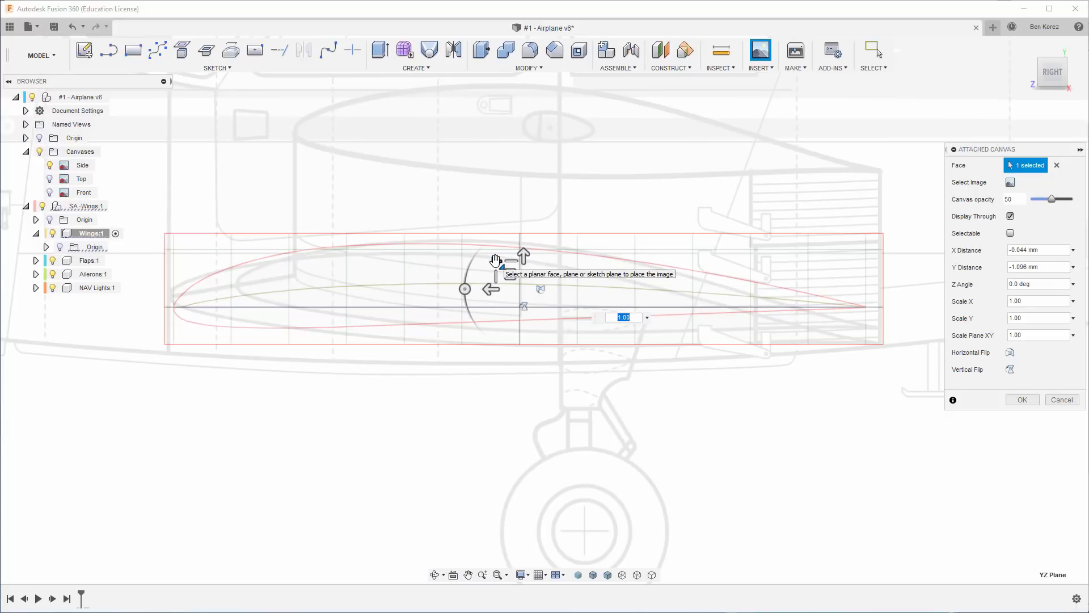
scroll(495, 261, up, 5)
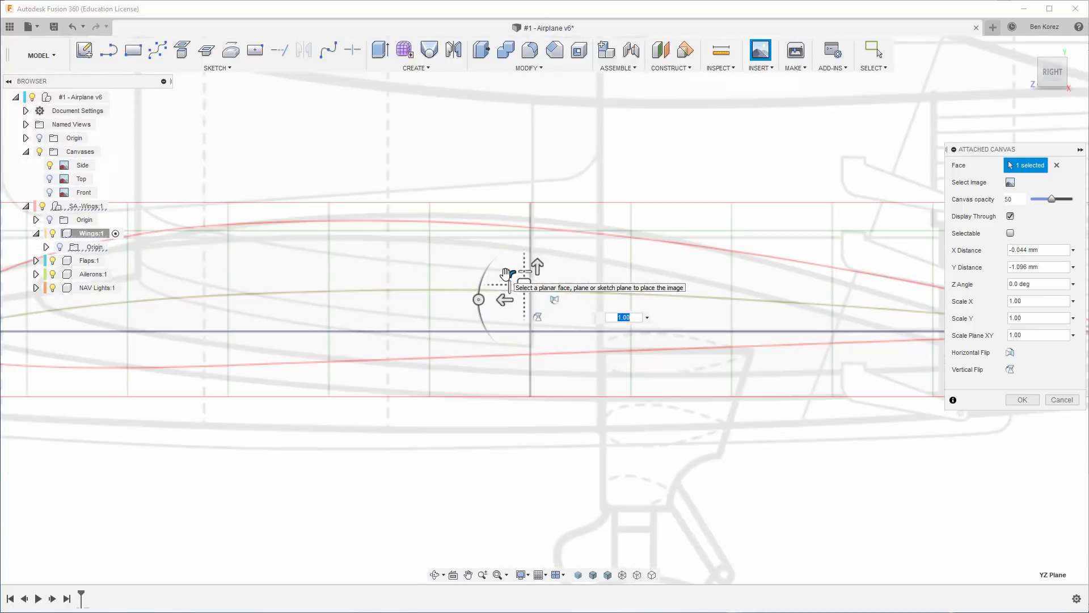
scroll(505, 273, down, 2)
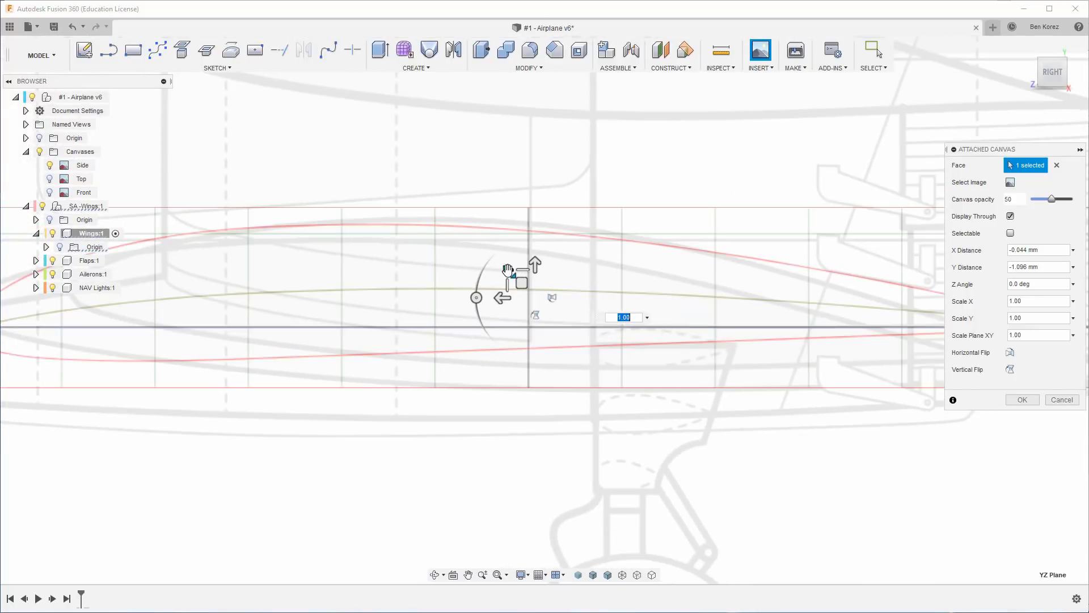
drag(506, 268, 505, 267)
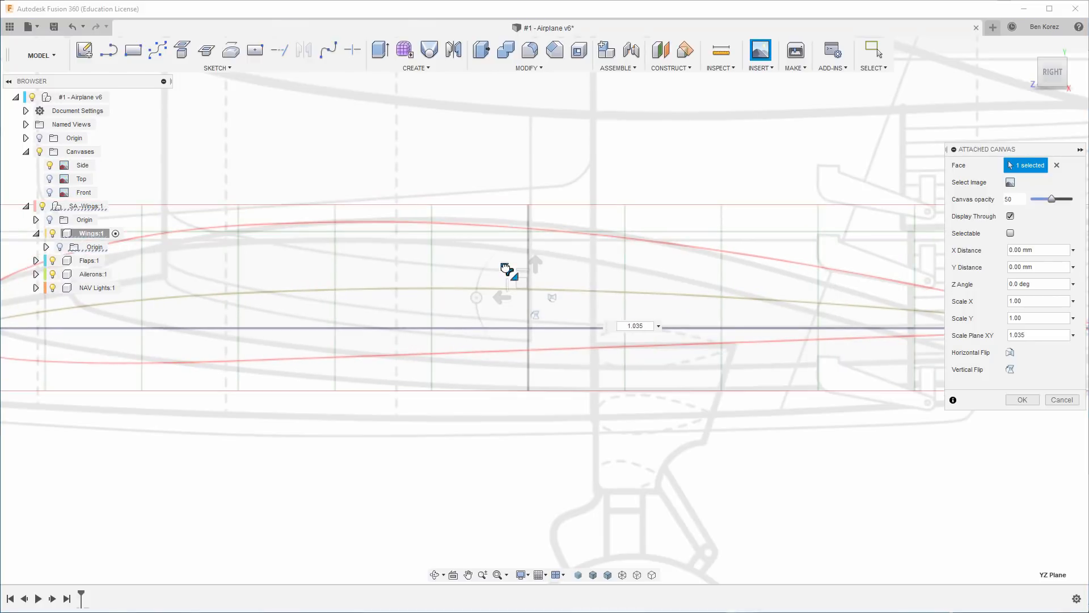
scroll(505, 267, up, 1)
scroll(505, 267, down, 4)
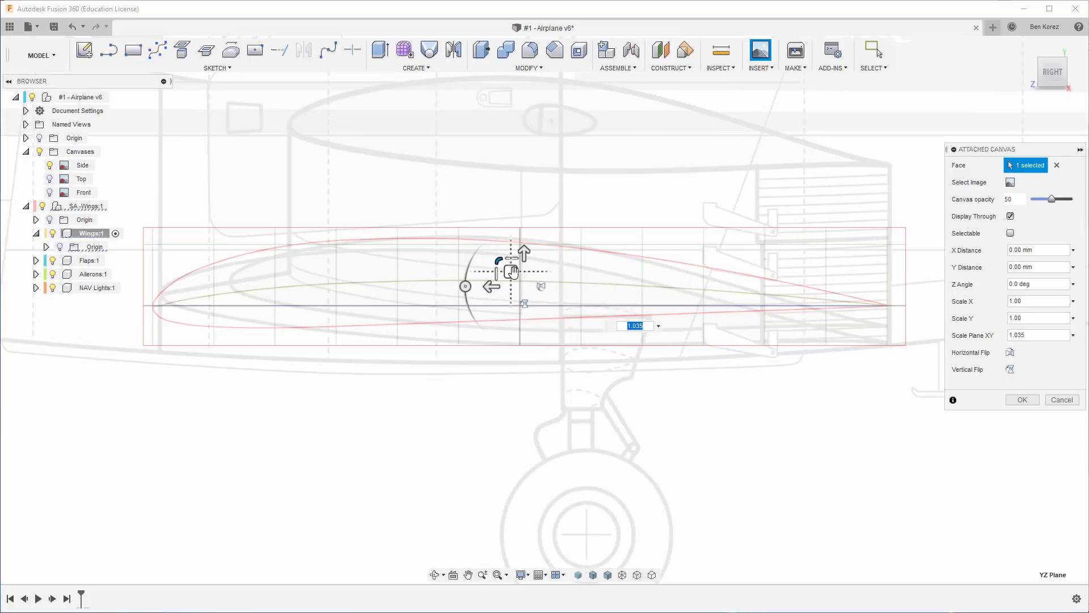
drag(513, 272, 521, 261)
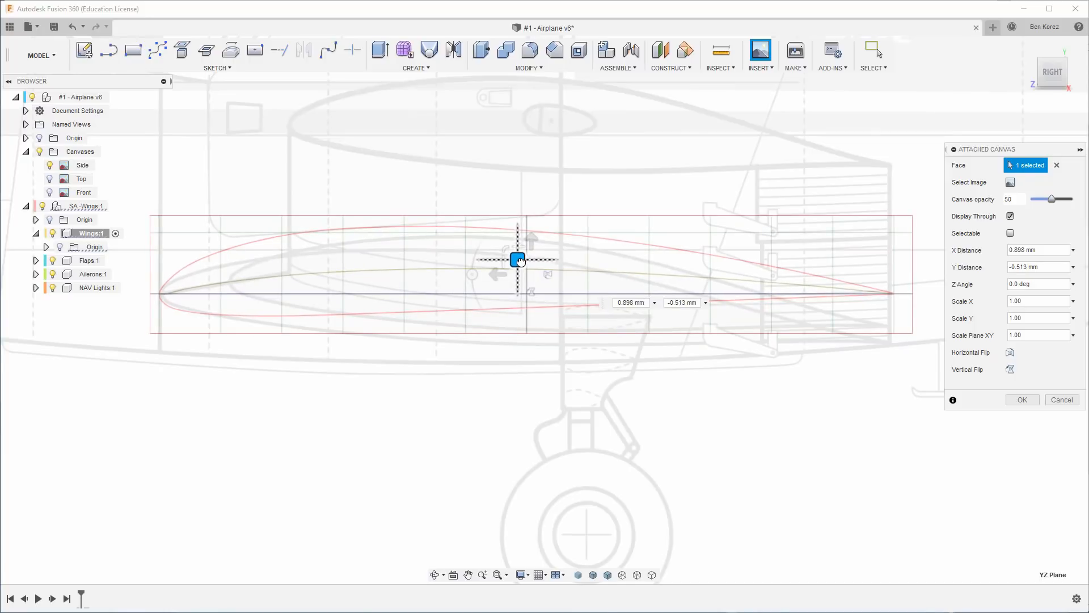
drag(521, 261, 520, 261)
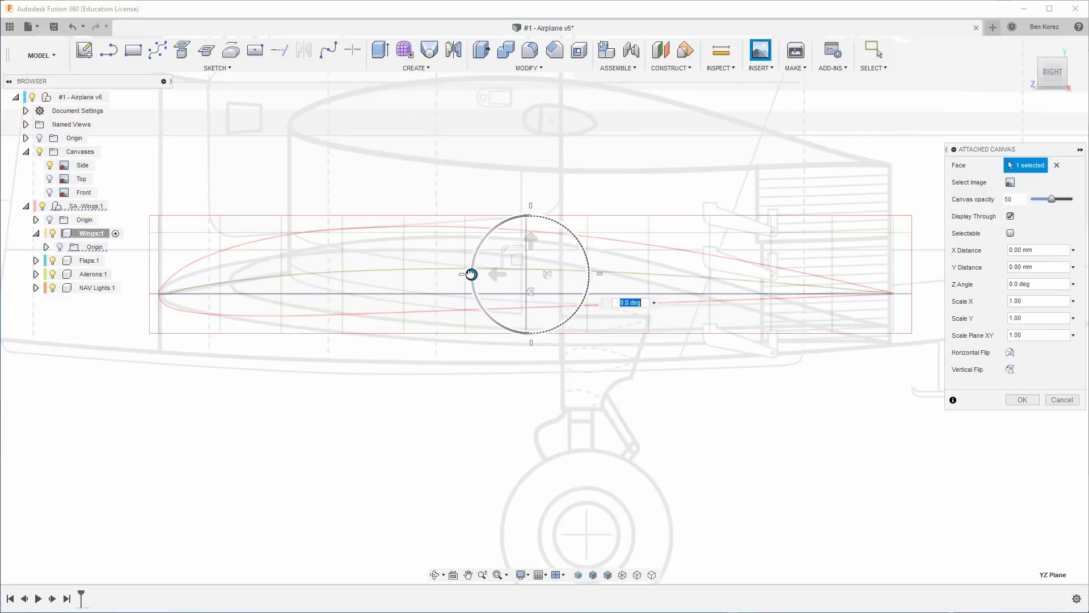
Try rotating the airfoil canvas by -5 degrees and repositioning it over the wing profile, and cancel the canvas attachment.
drag(471, 274, 471, 270)
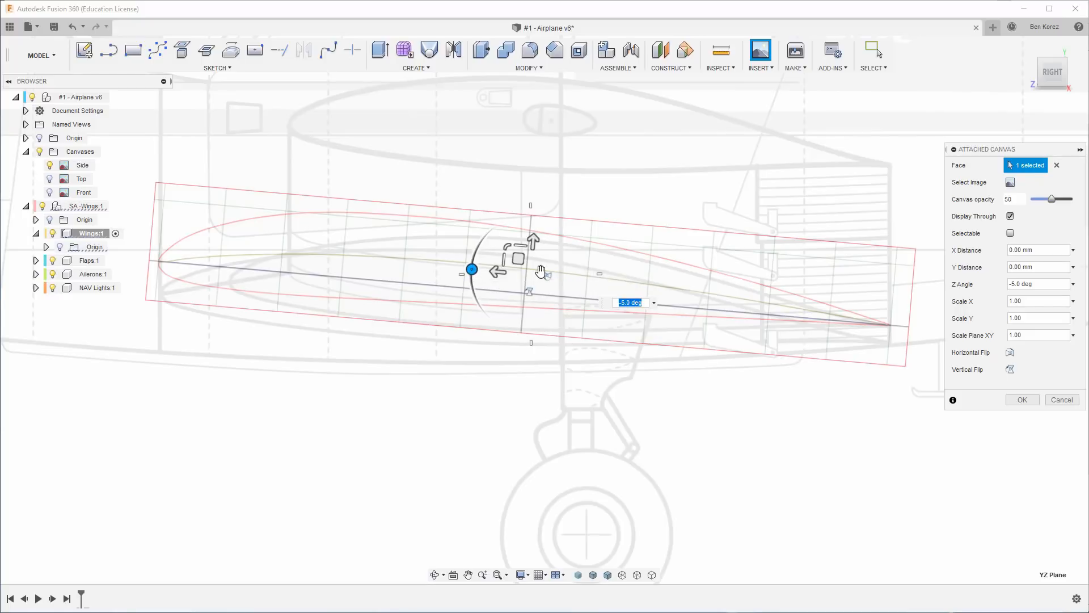
drag(517, 259, 481, 496)
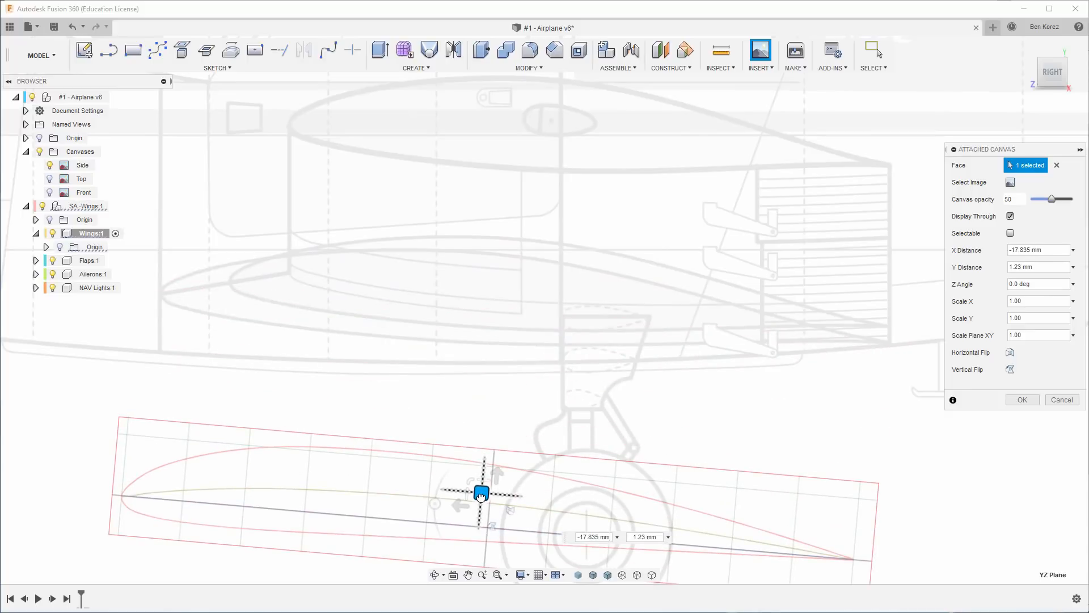
drag(481, 496, 520, 292)
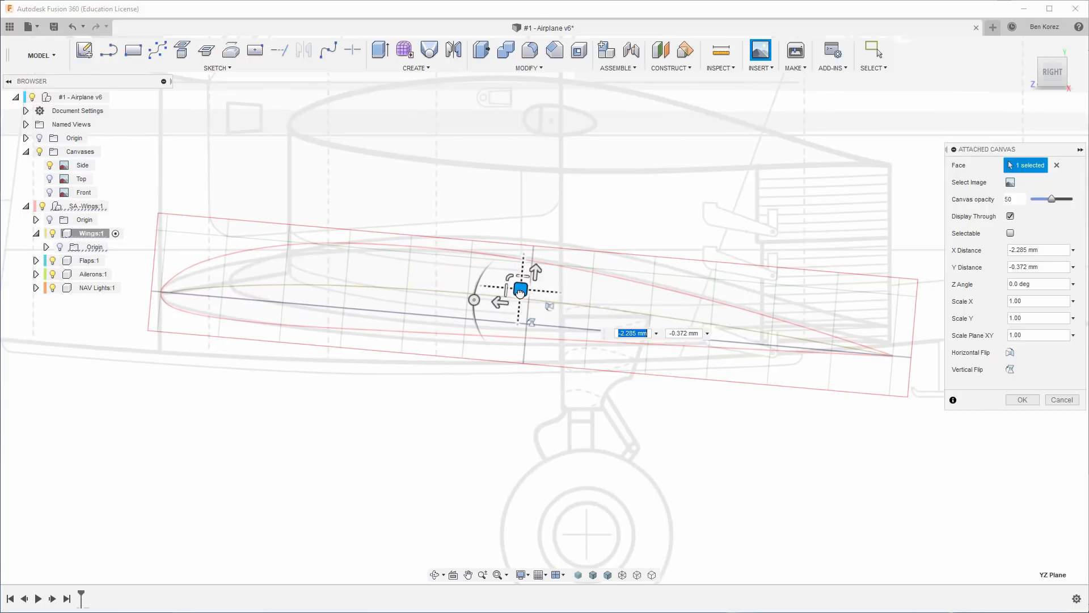
click(1058, 401)
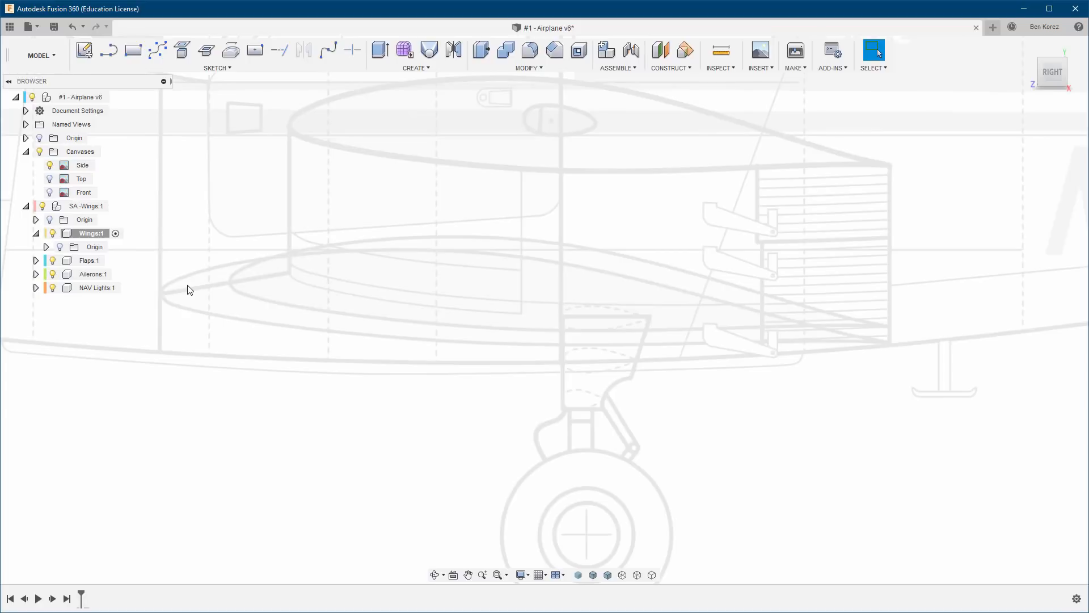
Create a new sketch in the Wings component on the side-view plane.
click(85, 56)
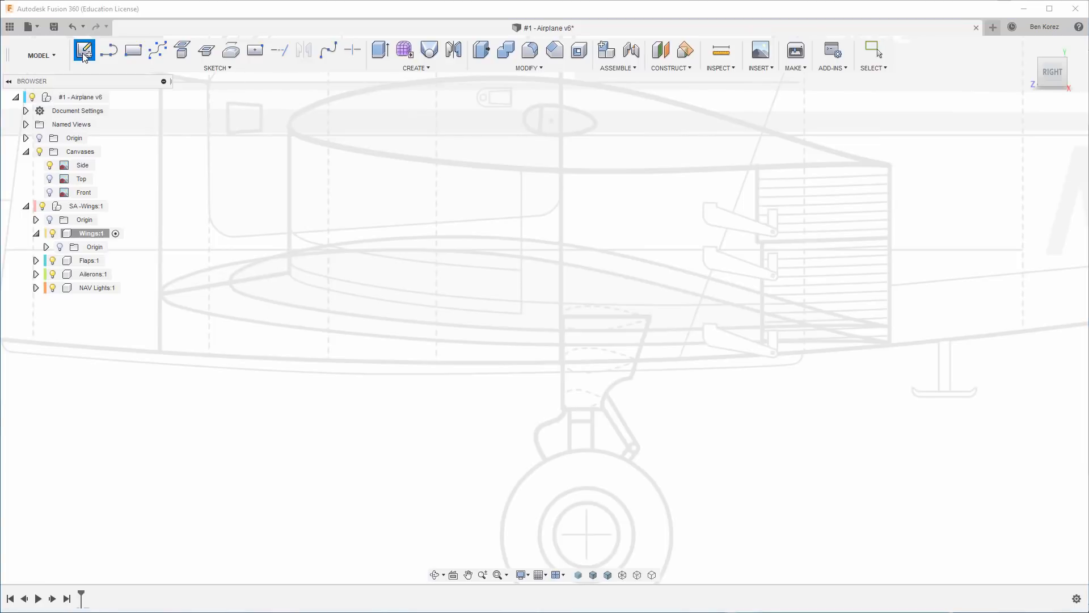
click(435, 267)
scroll(192, 245, down, 5)
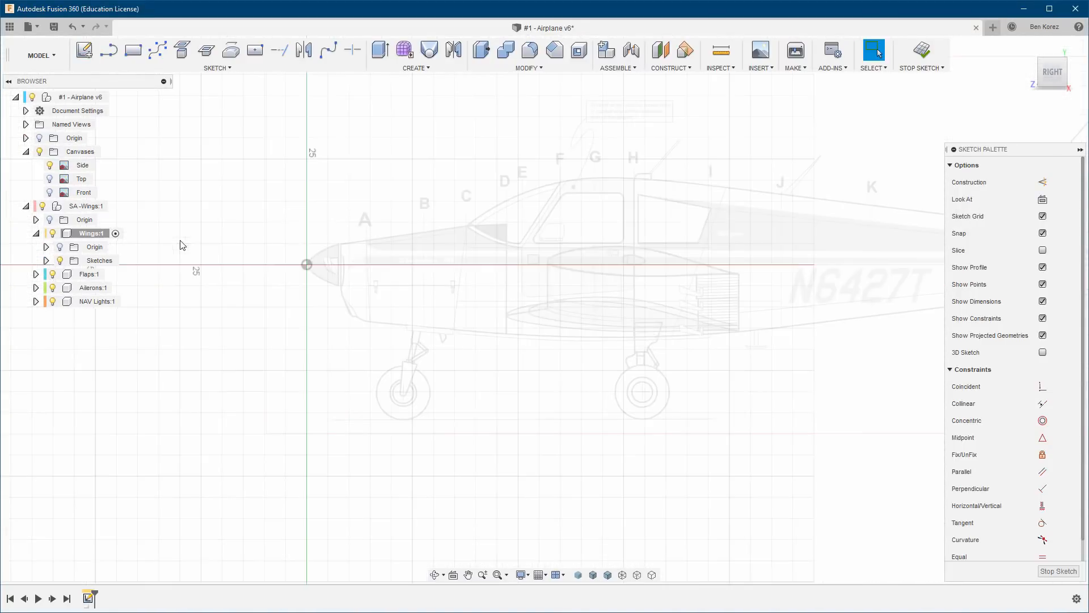
Draw a line about 55.2 mm long, sloping down about 3.9 degrees, from the wing profile's leading-edge tip to its trailing edge.
scroll(671, 323, up, 3)
scroll(515, 311, up, 3)
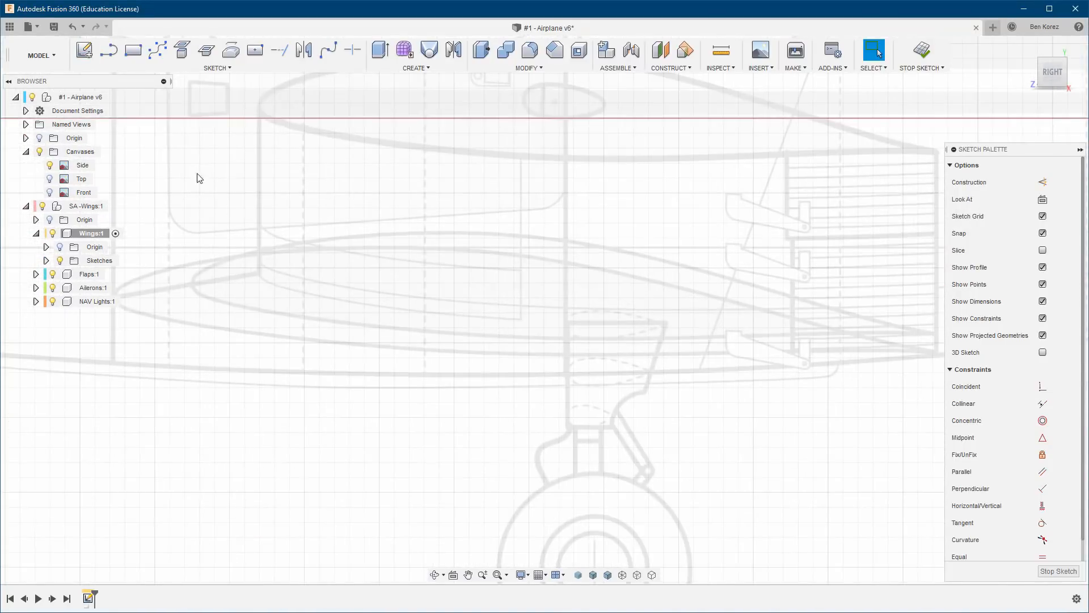
scroll(404, 224, up, 2)
scroll(534, 210, down, 1)
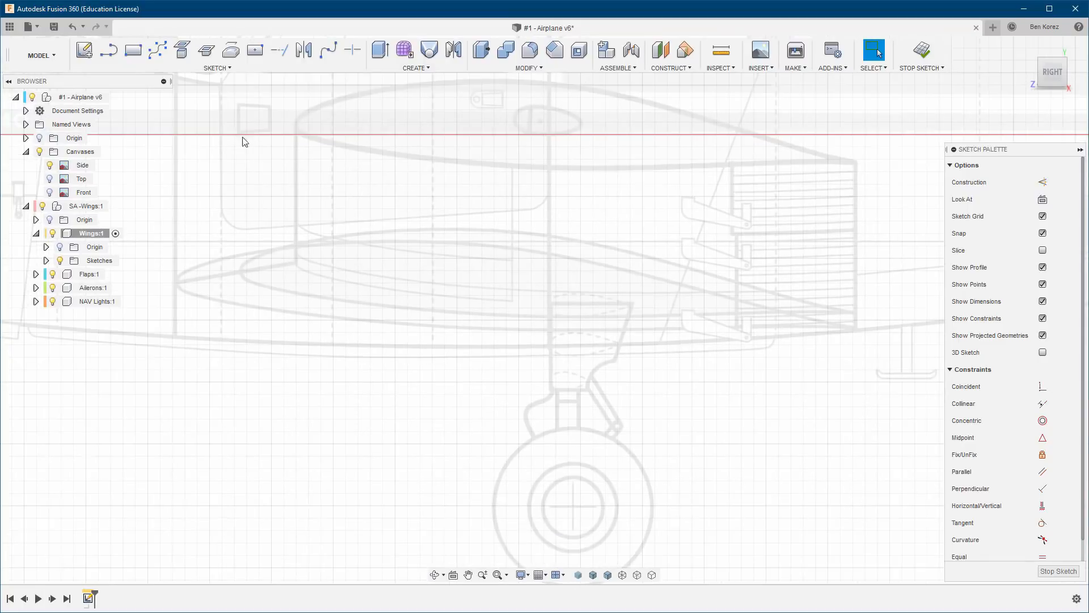
click(109, 50)
scroll(176, 281, up, 5)
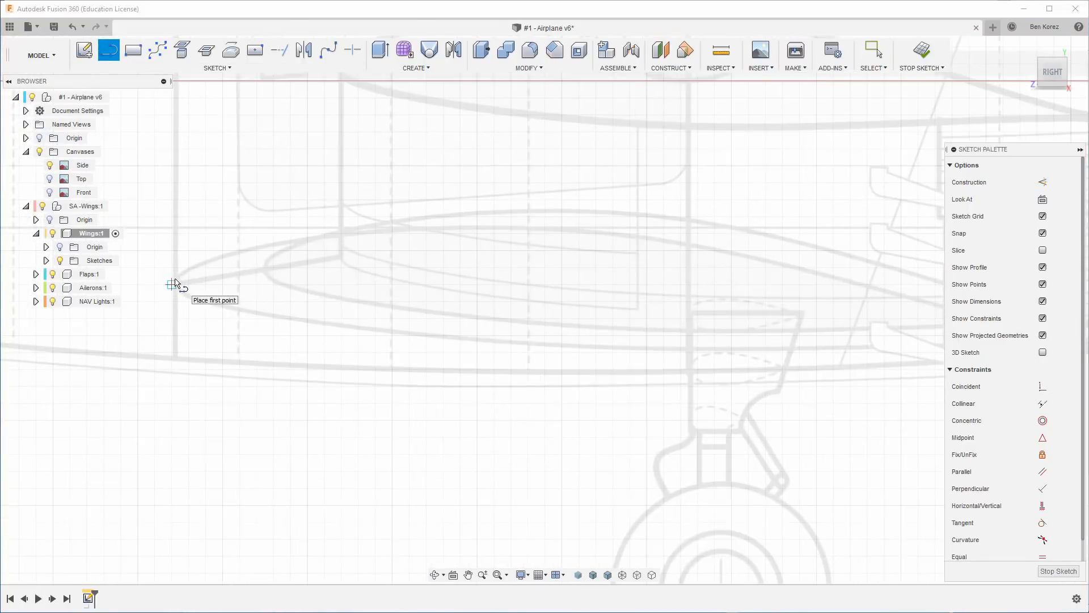
scroll(176, 281, up, 2)
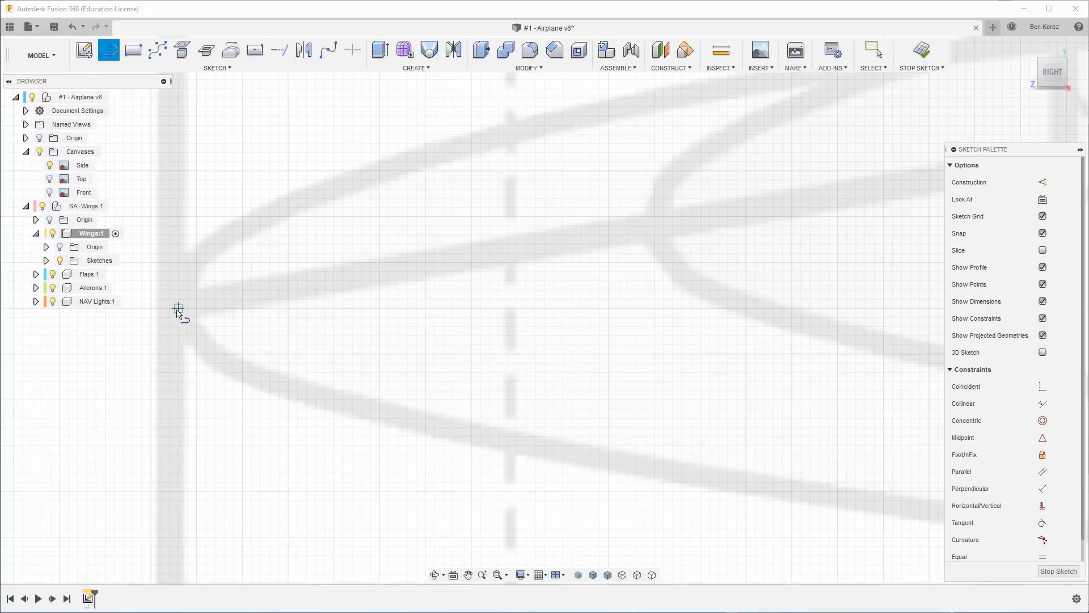
click(177, 310)
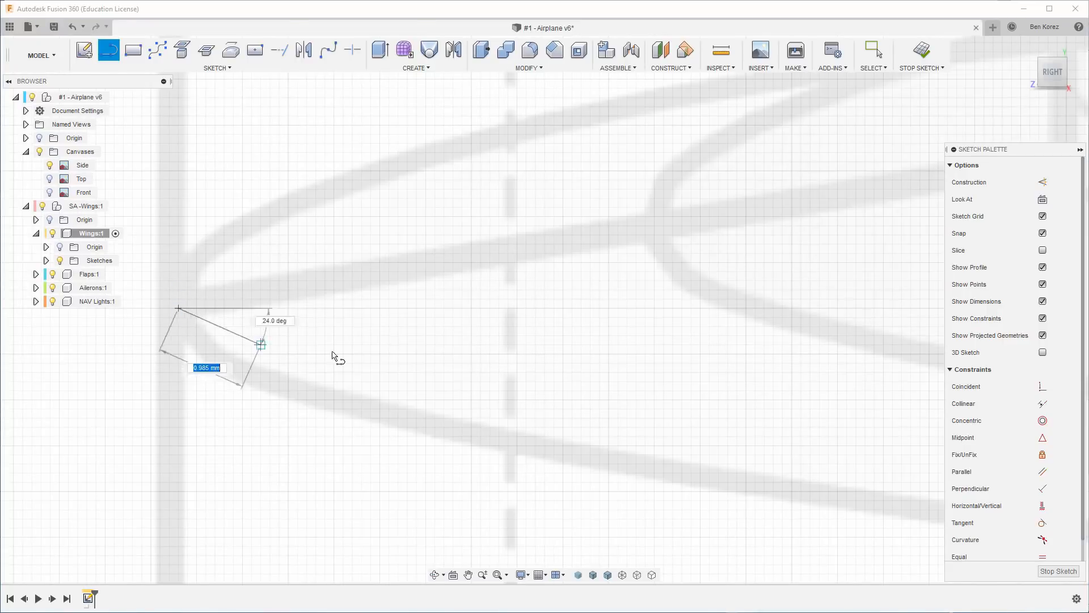
middle_drag(802, 376, 144, 260)
scroll(334, 277, down, 5)
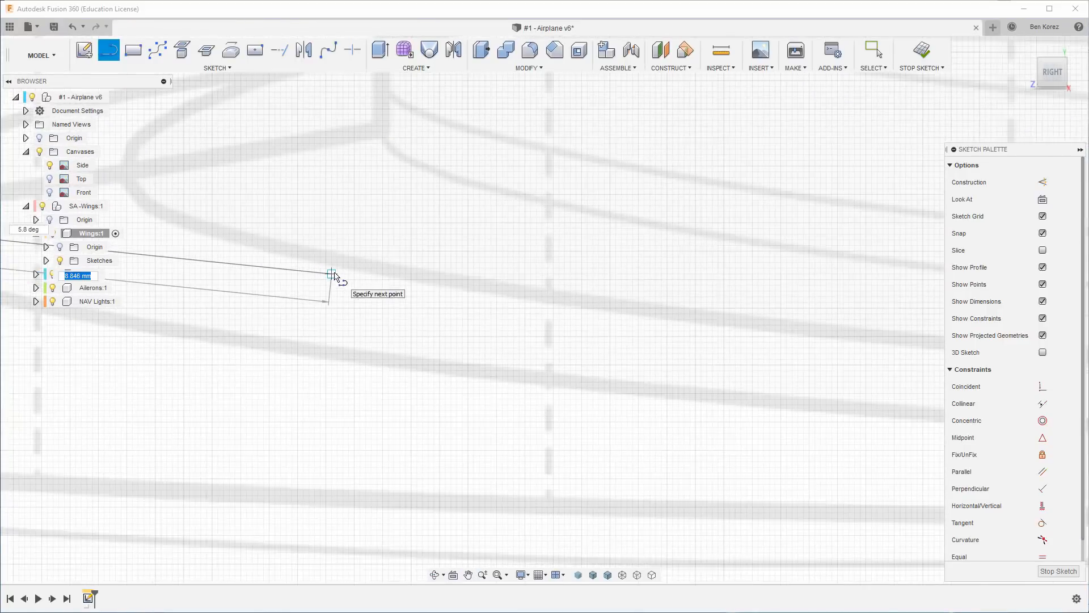
scroll(335, 277, down, 3)
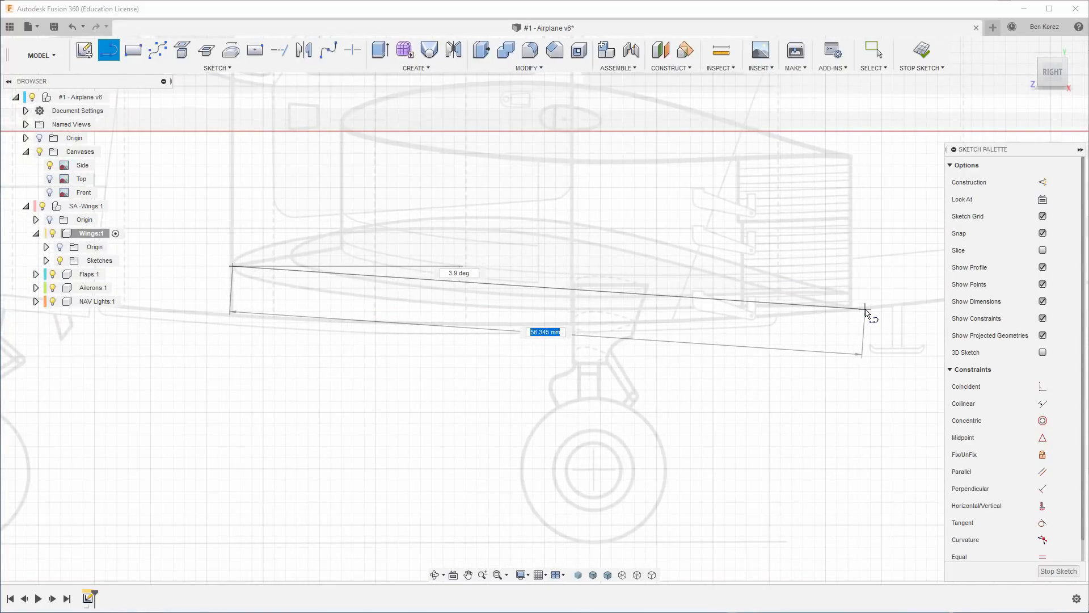
scroll(872, 314, up, 3)
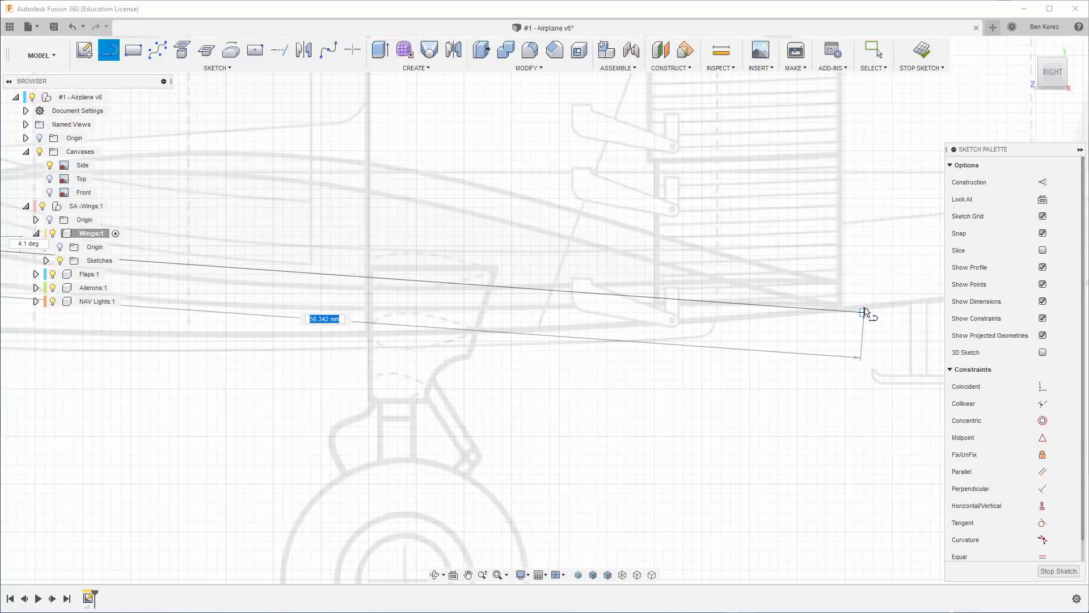
scroll(866, 312, up, 5)
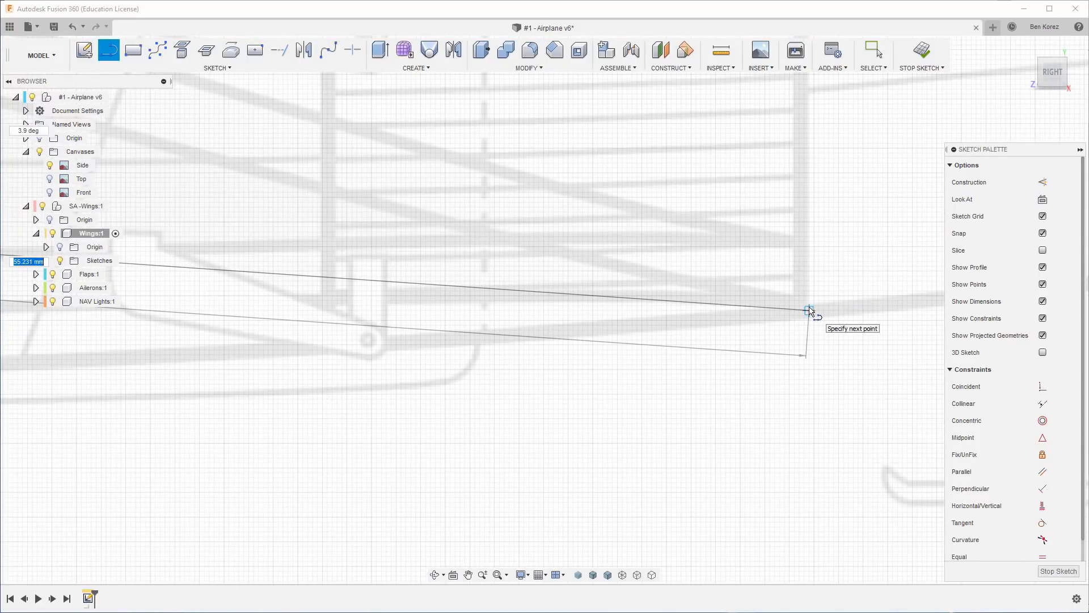
click(810, 311)
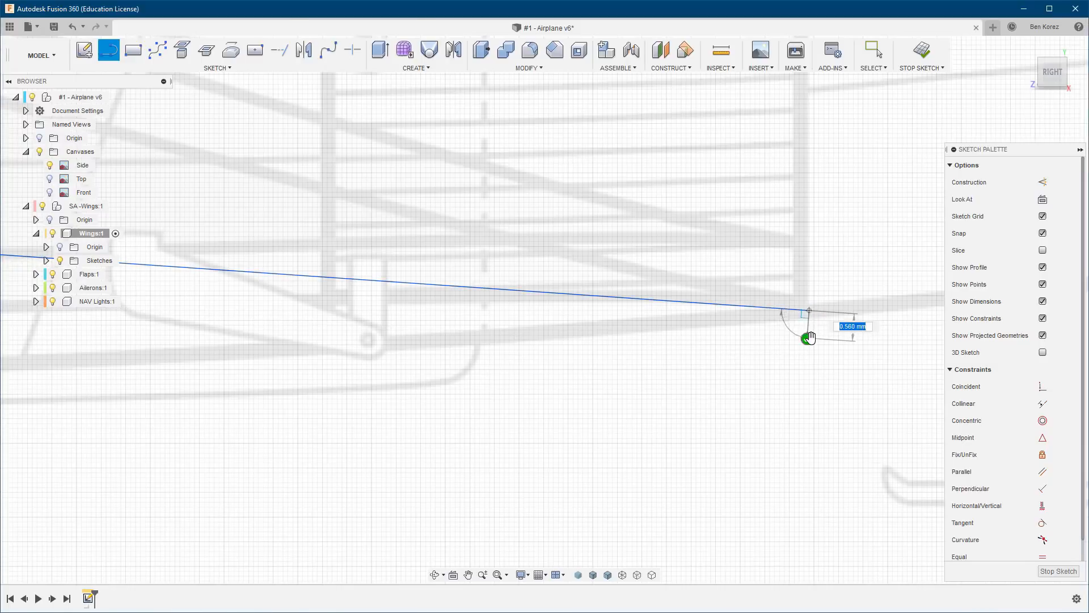
End the line chain, fix the chord line in place and finish the sketch.
key(Escape)
scroll(814, 336, down, 6)
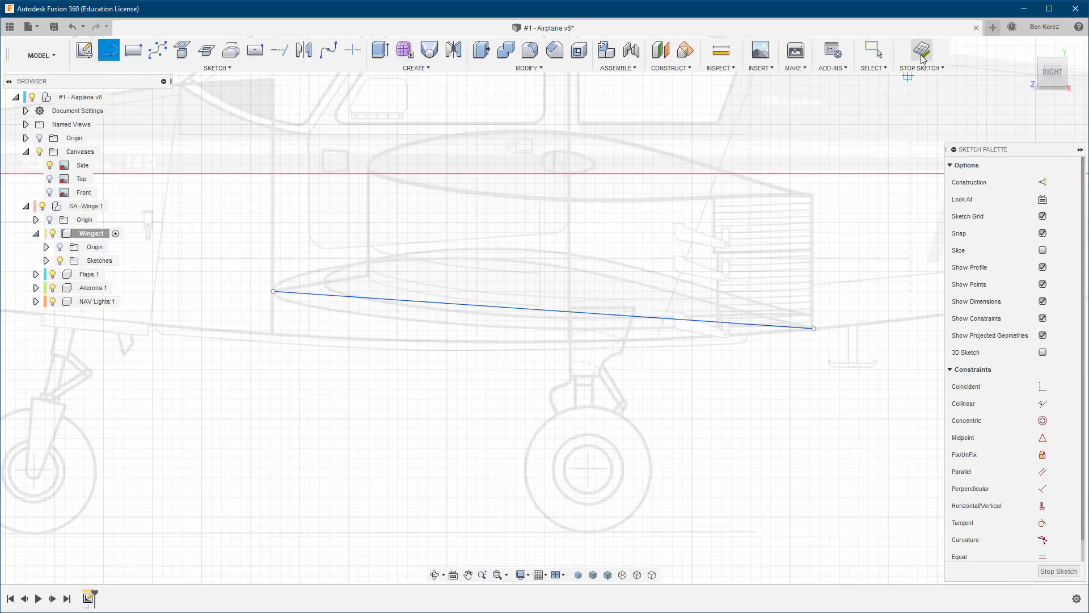
key(Escape)
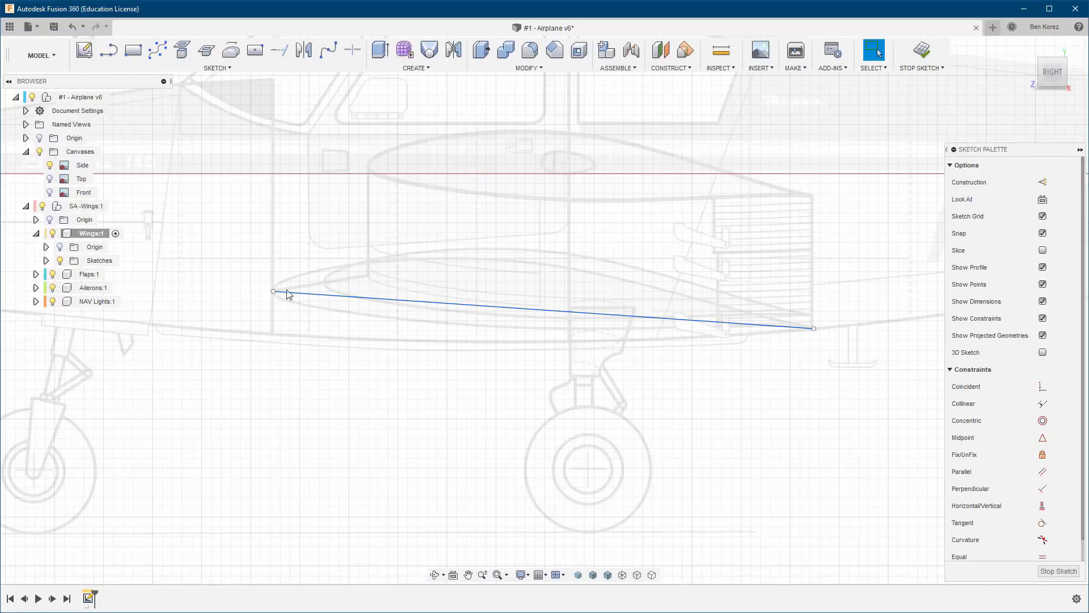
click(385, 303)
right_click(384, 304)
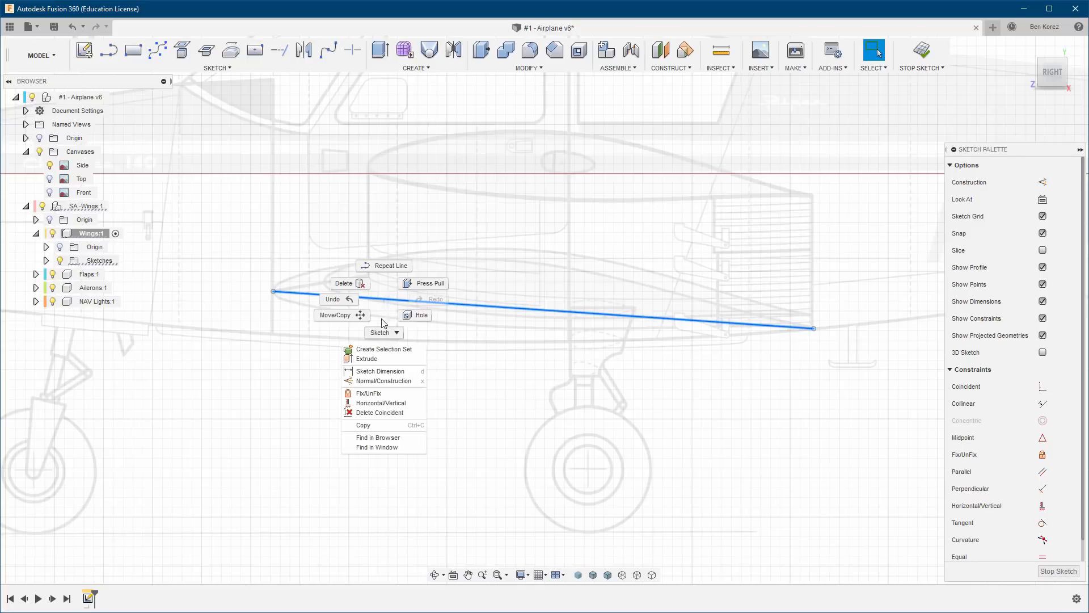
click(375, 395)
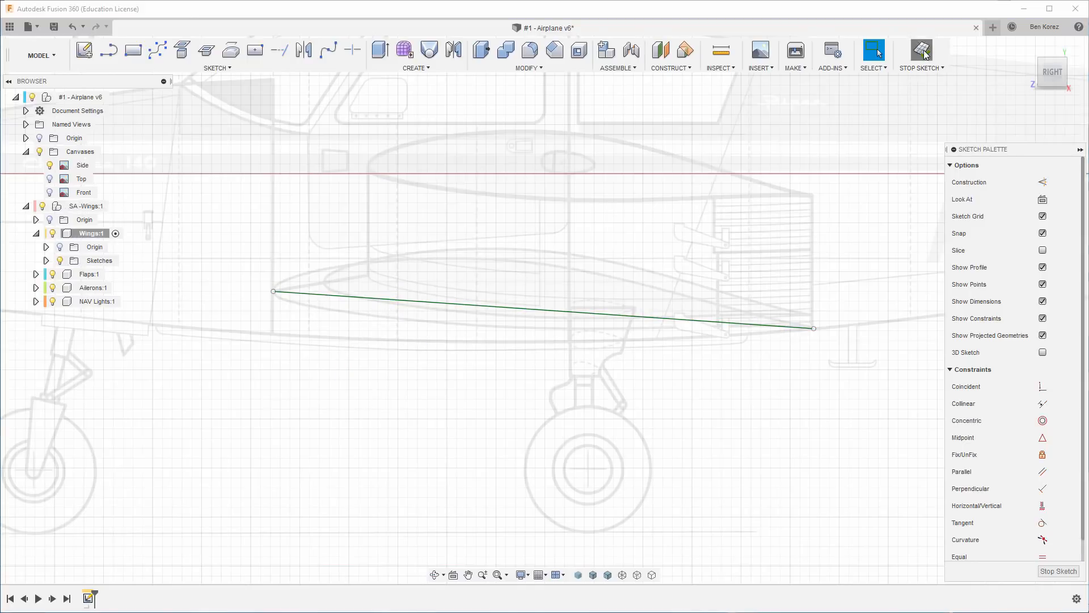
click(923, 51)
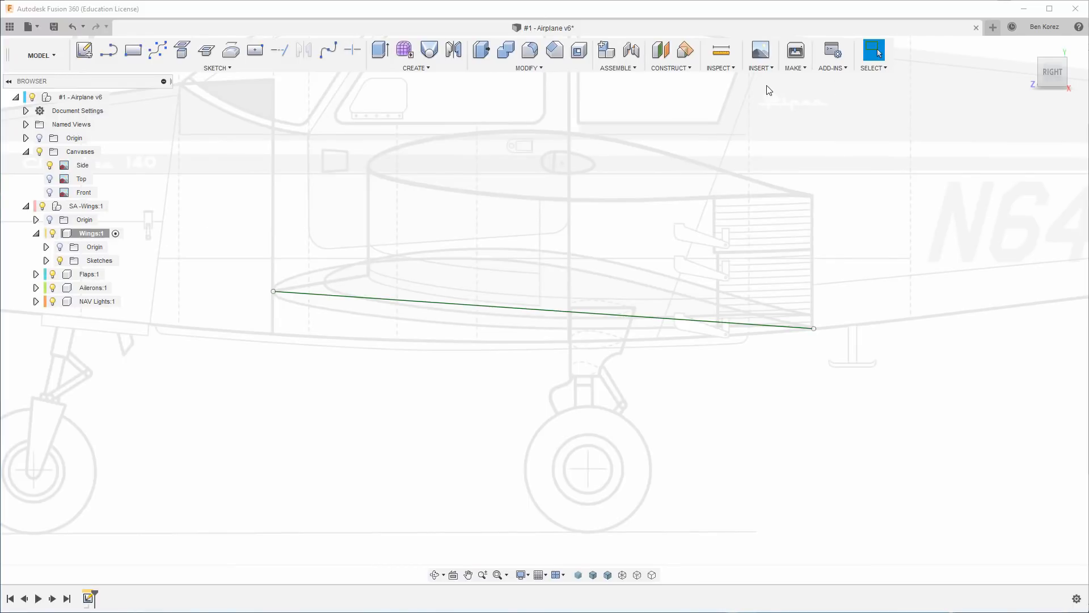
Attach the image Airfoil_mid.png as a canvas on the YZ origin plane.
click(767, 68)
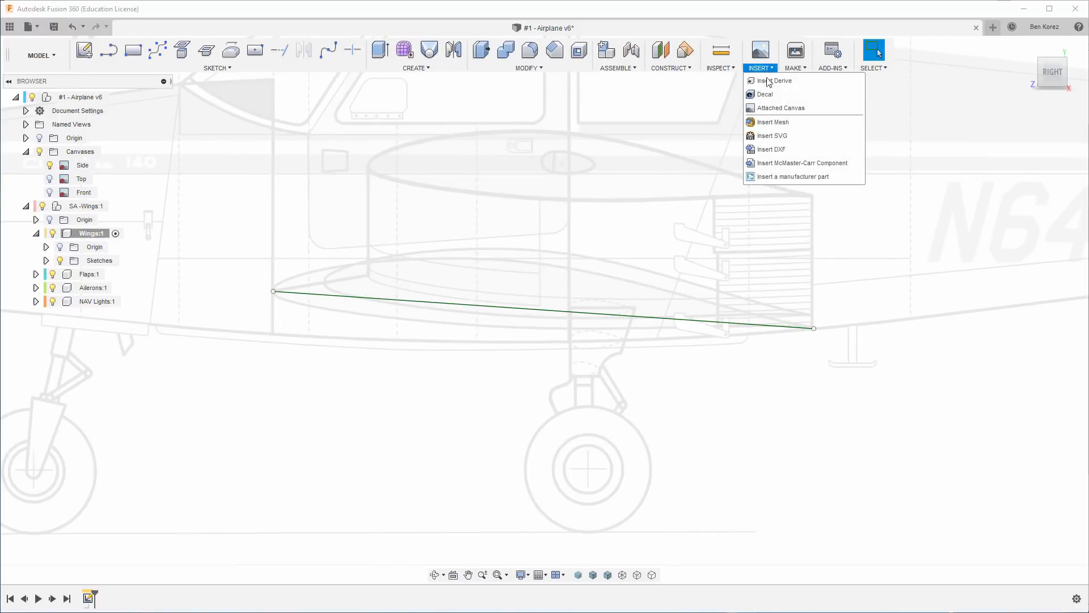
click(772, 109)
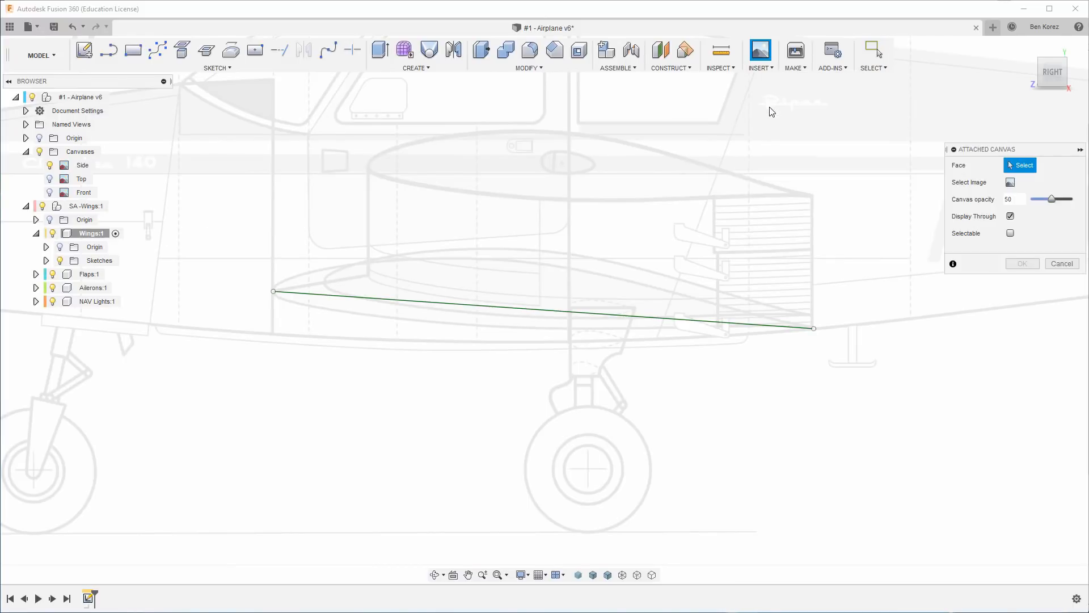
click(1011, 182)
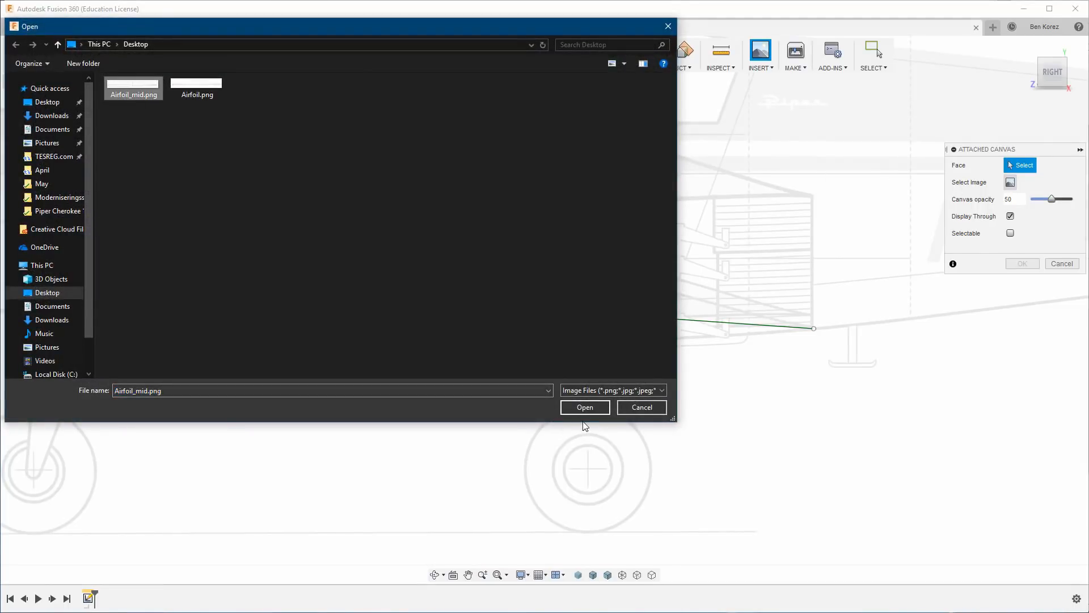
click(586, 407)
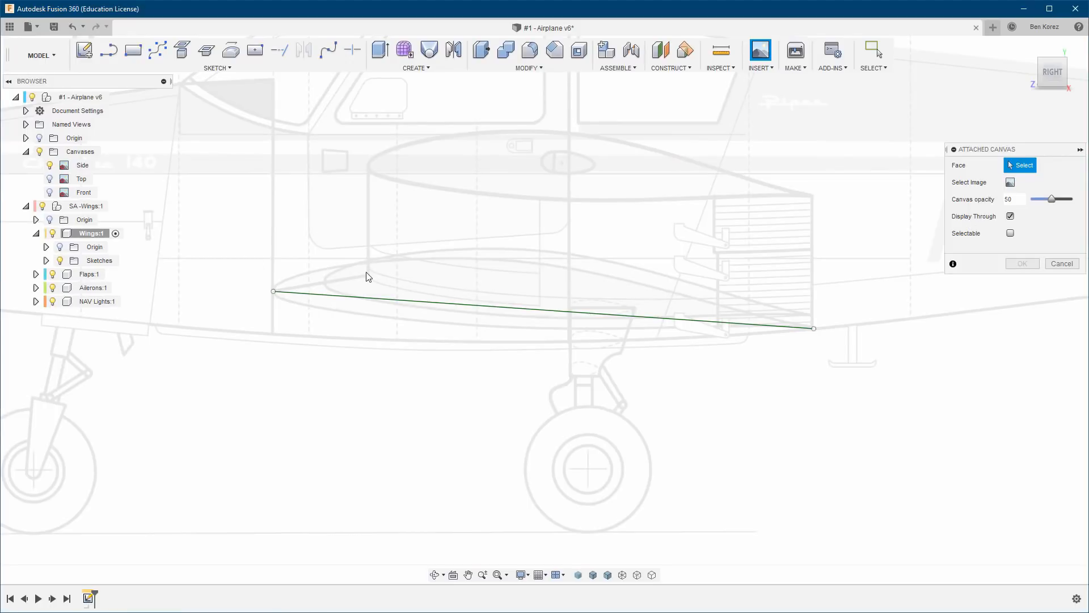
scroll(353, 333, down, 5)
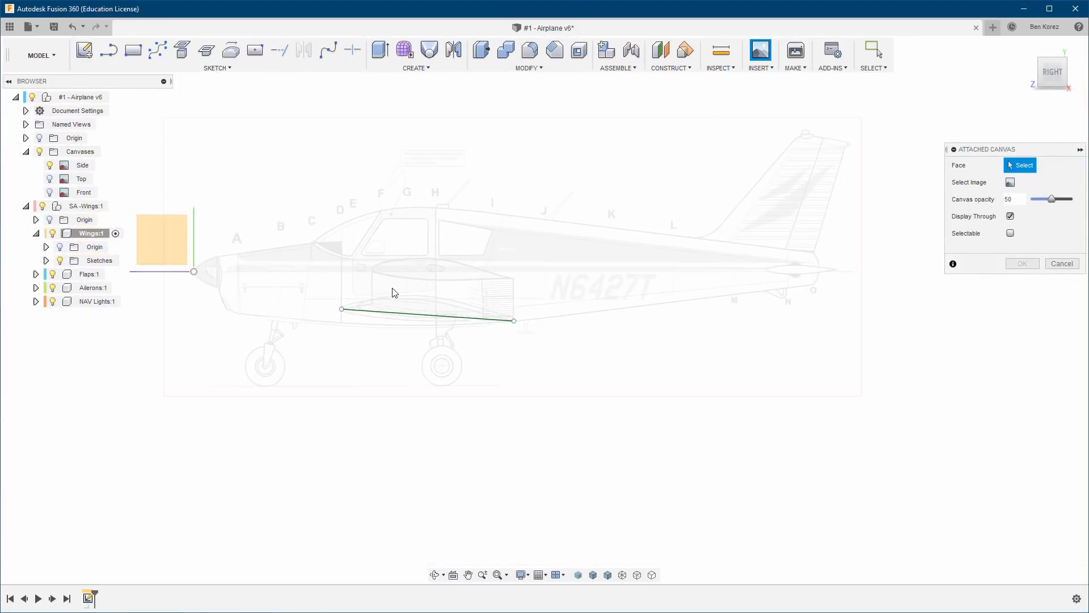
click(151, 238)
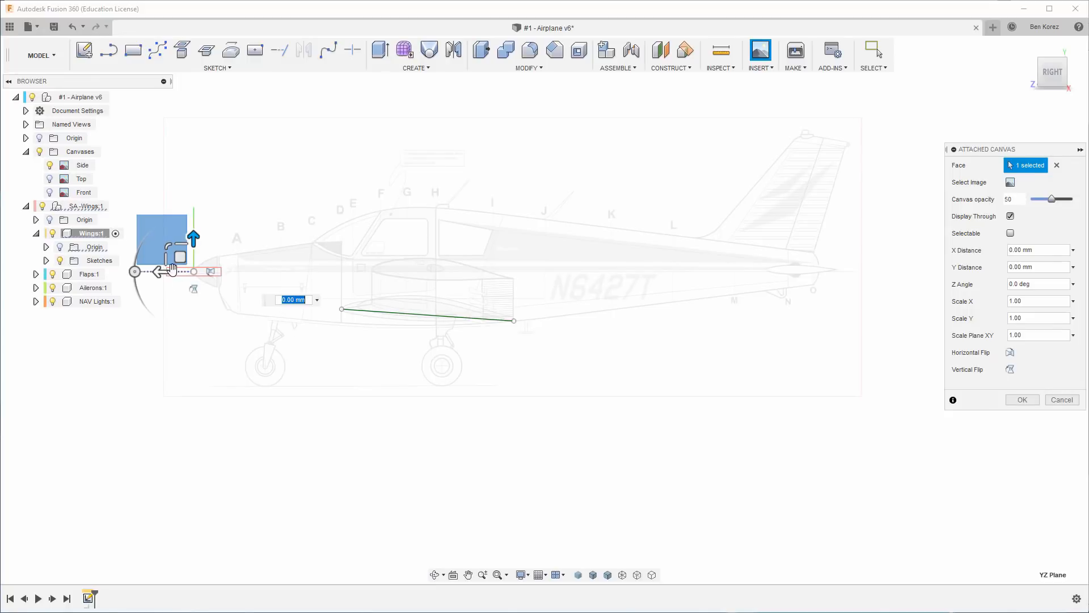
Move the airfoil canvas about -14.9 mm in X and -81.1 mm in Y onto the wing's chord line.
drag(182, 260, 435, 306)
scroll(457, 322, up, 5)
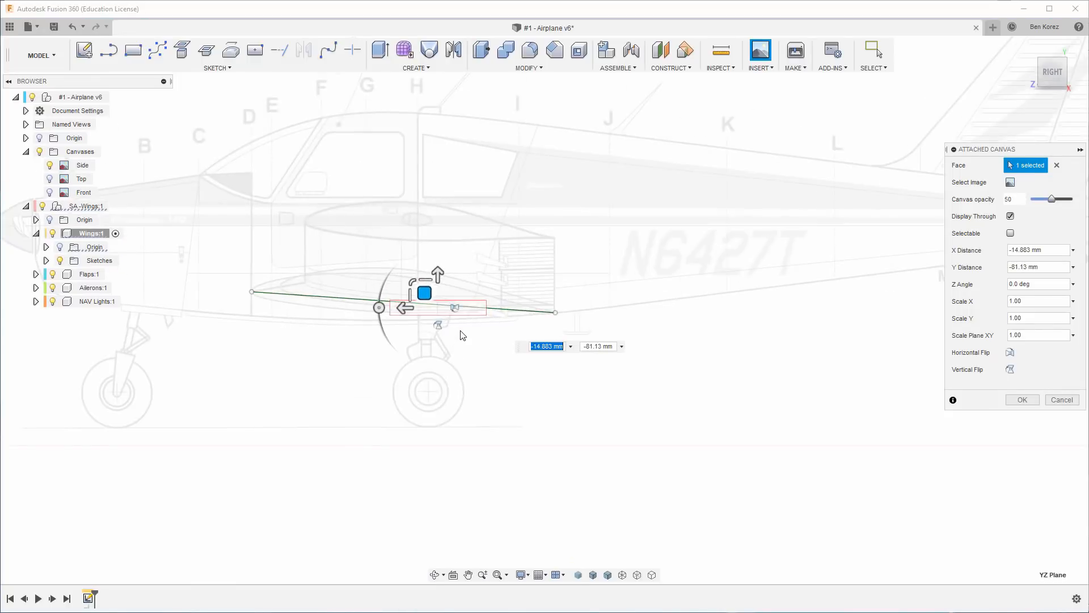
scroll(482, 326, up, 5)
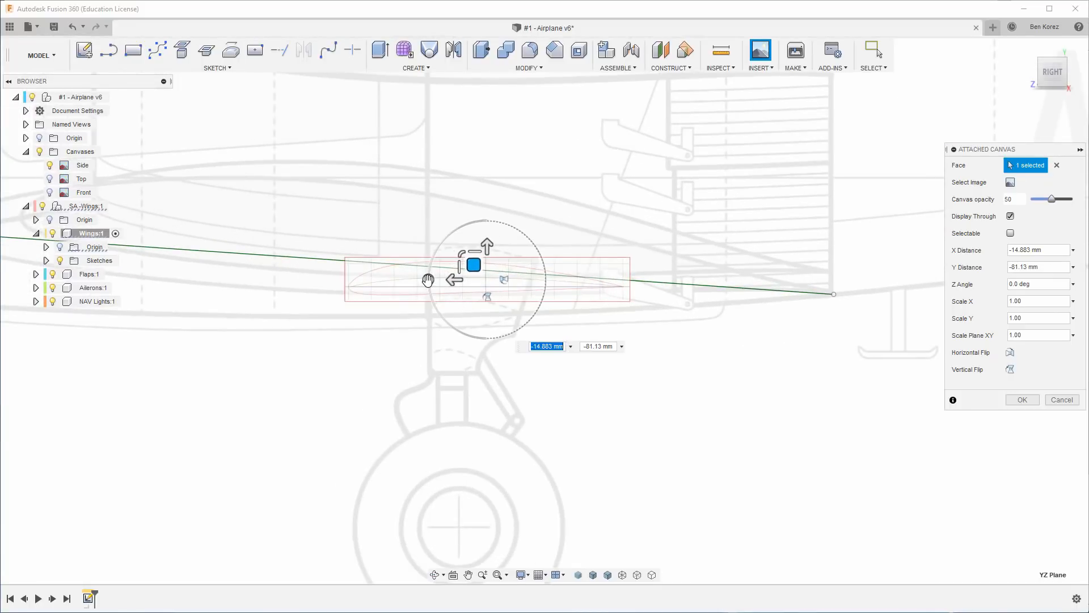
Tilt the airfoil canvas along the chord line, scale it uniformly to about 3.26, and move its nose to the line's leading-edge end.
drag(428, 280, 335, 198)
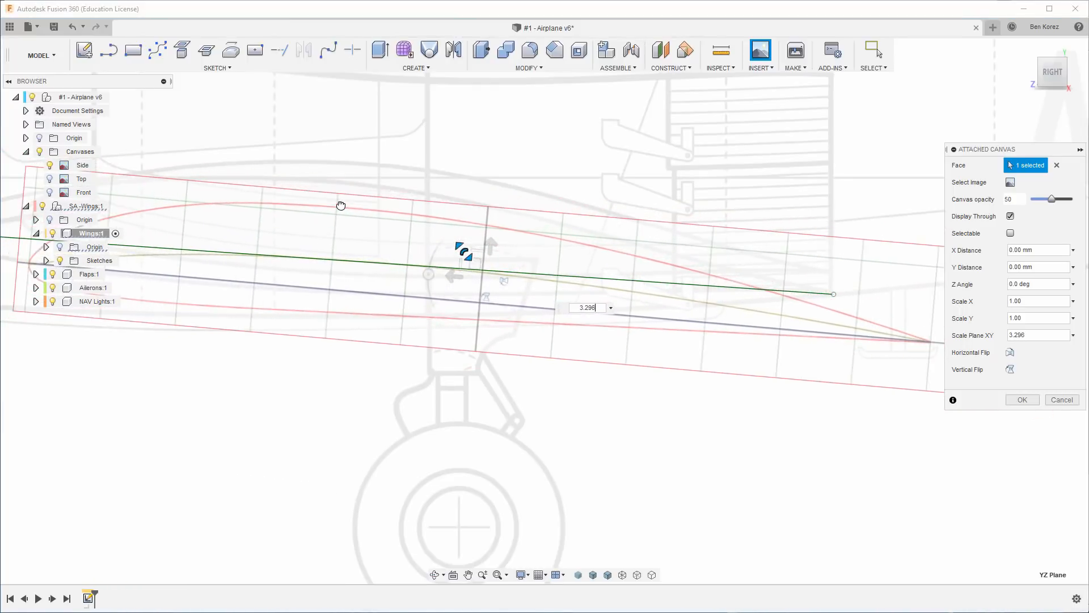
scroll(586, 294, down, 3)
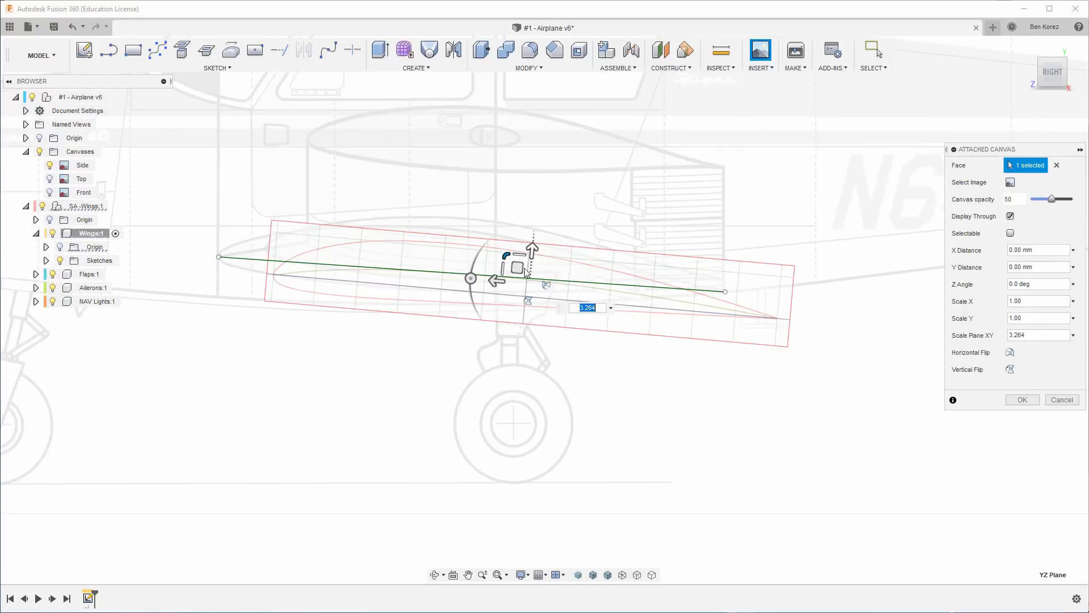
drag(518, 268, 463, 251)
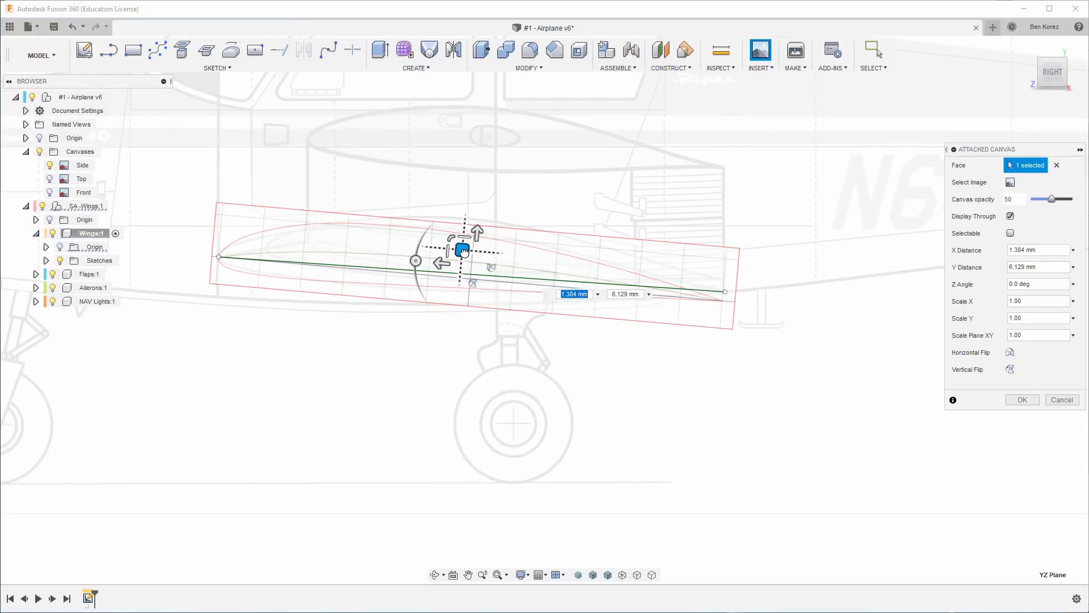
scroll(431, 291, up, 4)
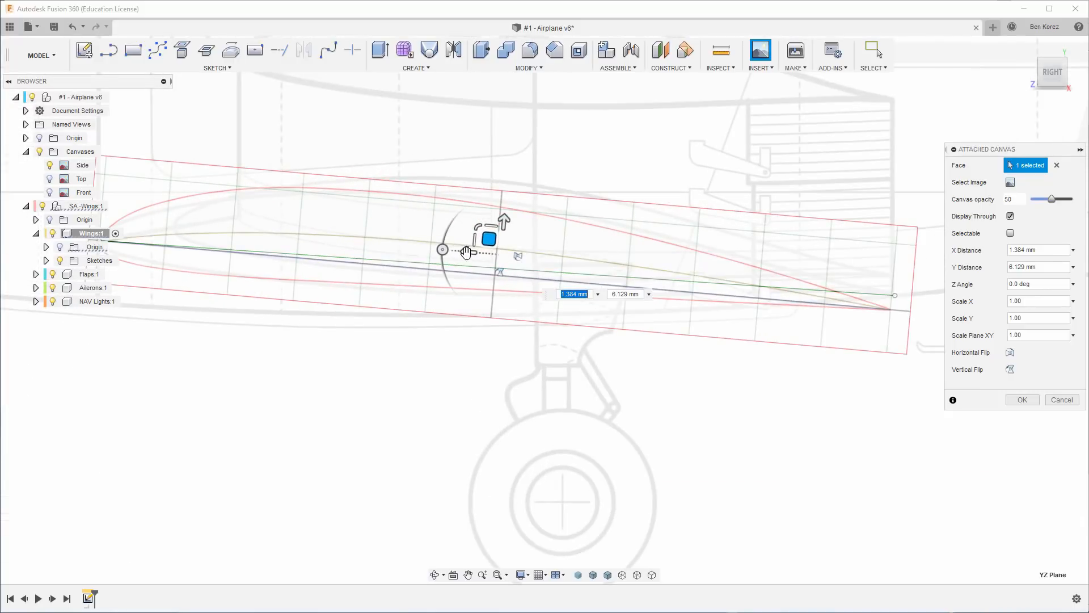
Rotate the airfoil canvas by 2 degrees and shift it about 0.889 mm in X and -0.62 mm in Y.
click(443, 250)
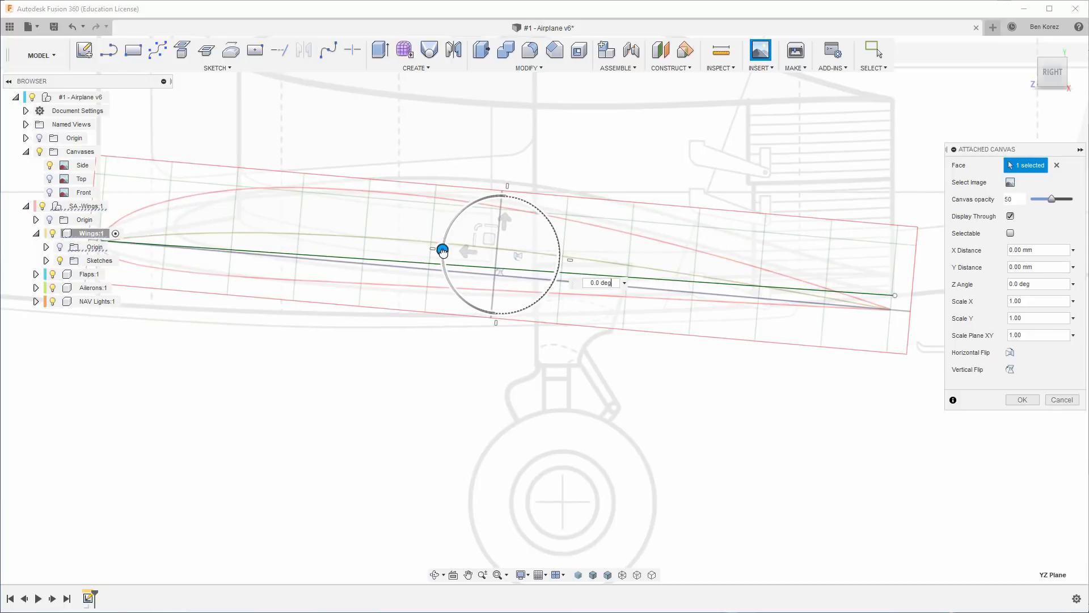
drag(442, 252, 444, 251)
click(443, 250)
scroll(585, 276, down, 1)
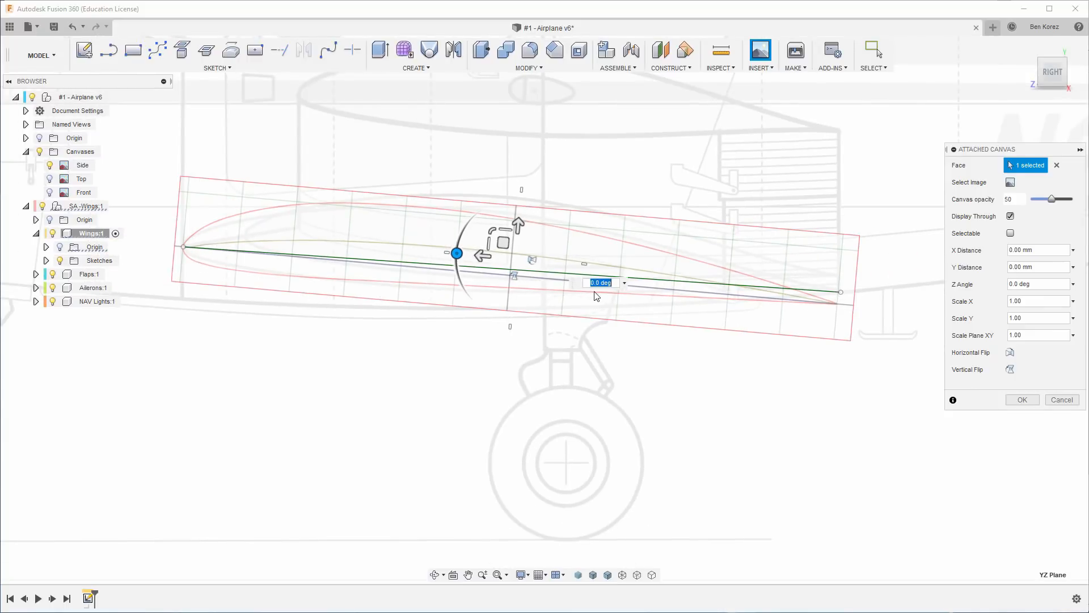
click(456, 254)
text(2)
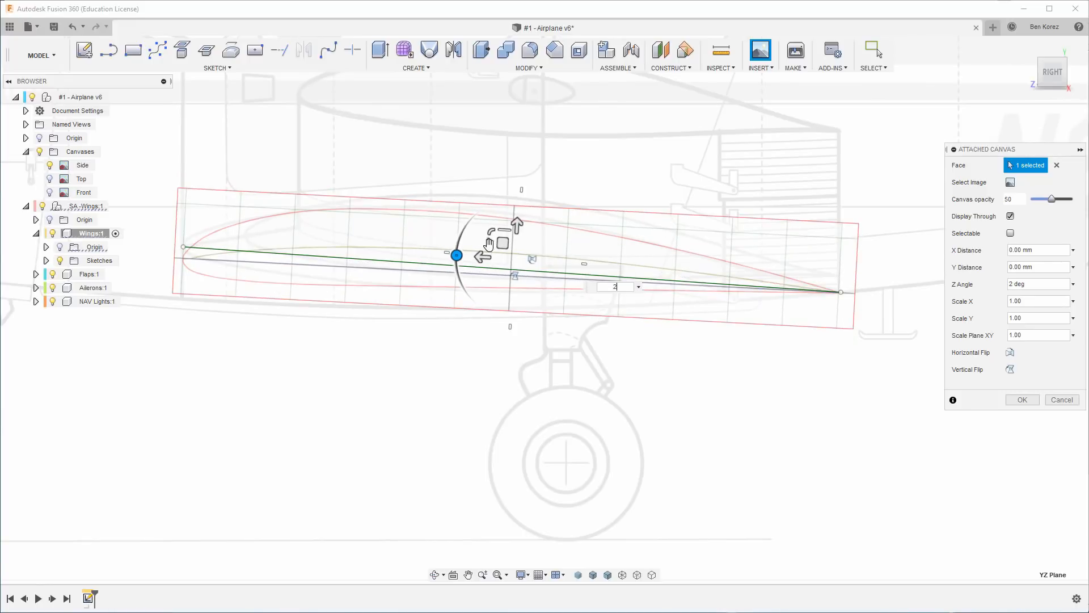
drag(503, 243, 511, 233)
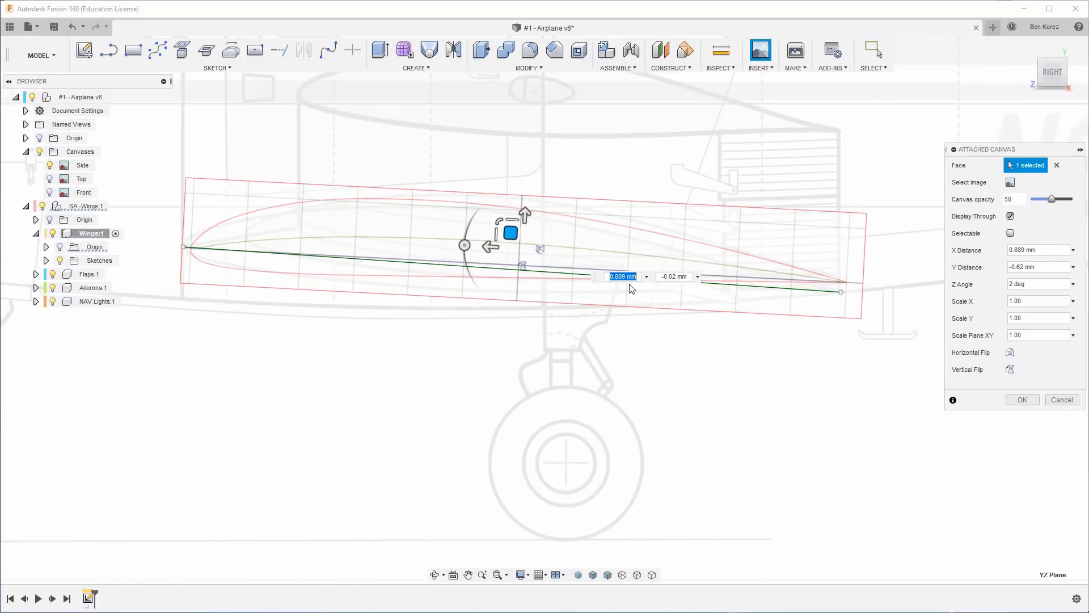
Rotate the airfoil canvas by -1 degree and shift it about -0.40 mm in X and -0.137 mm in Y onto the chord line.
click(464, 246)
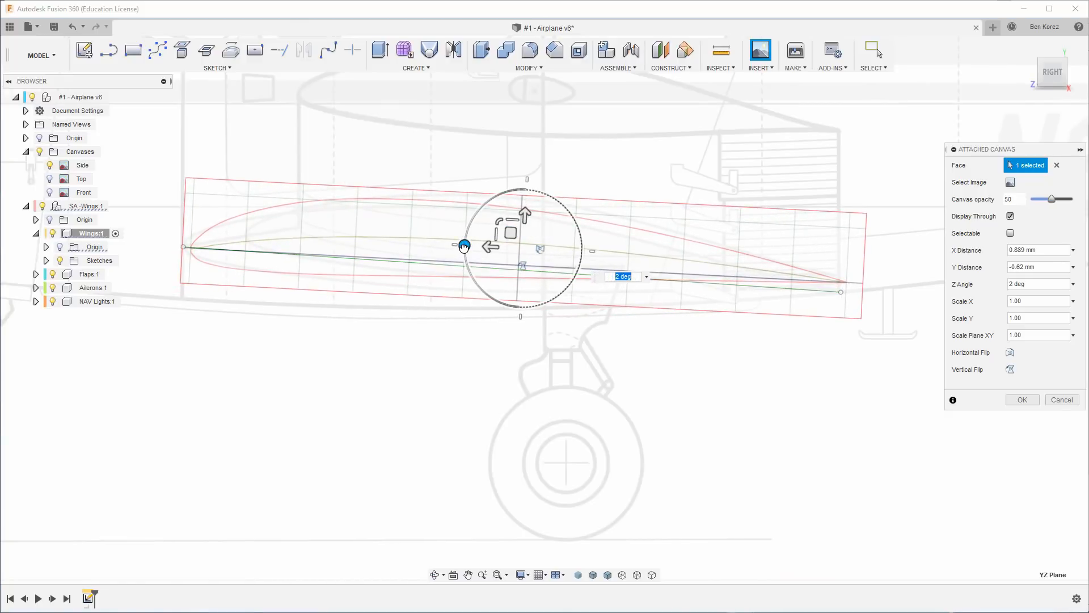
text(1)
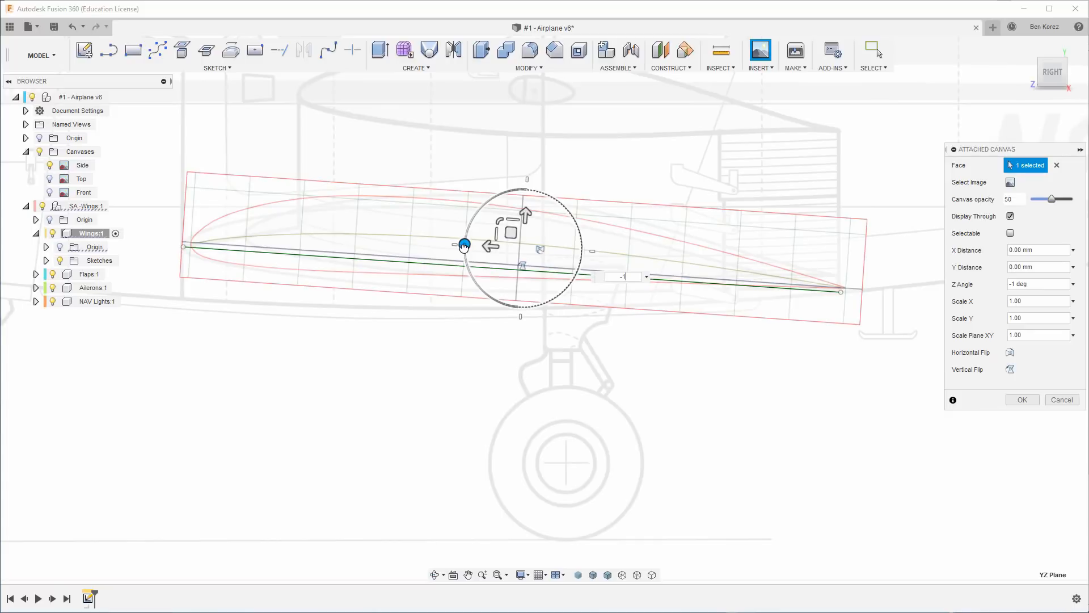
scroll(523, 260, up, 5)
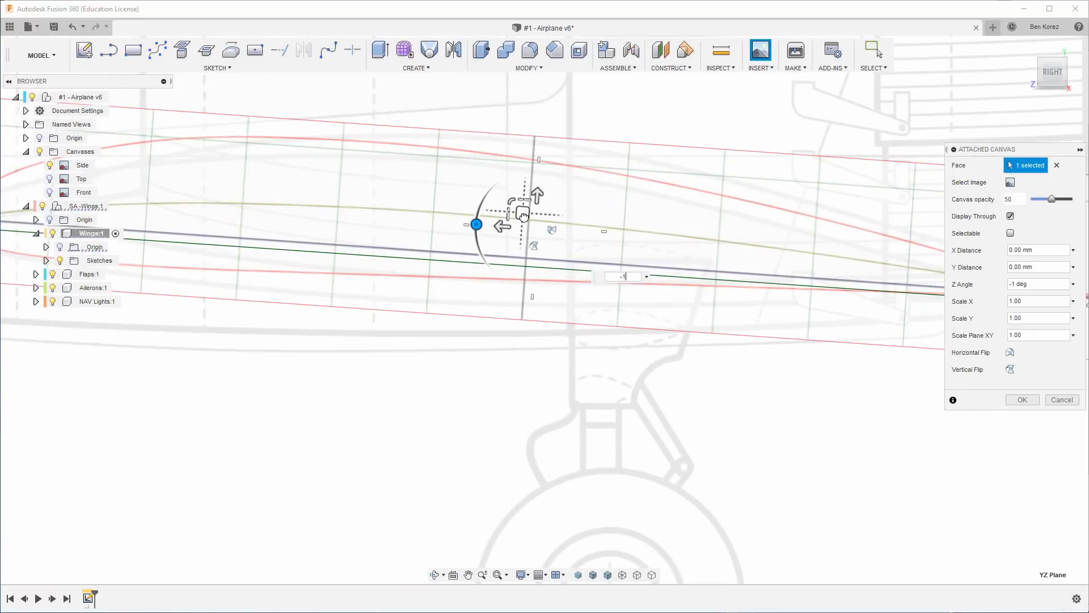
drag(524, 213, 525, 225)
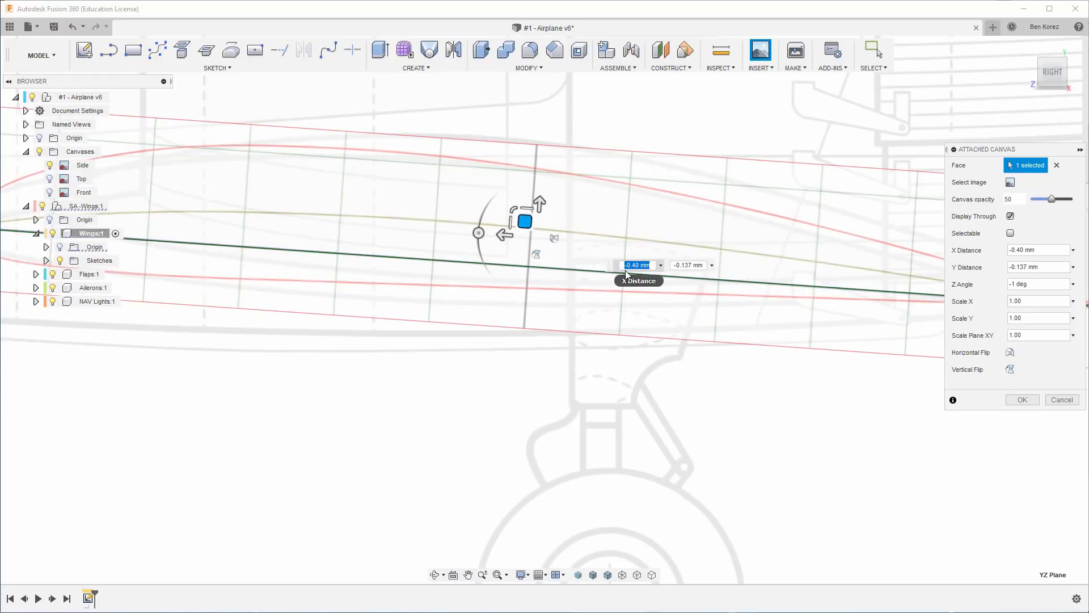
scroll(499, 381, down, 3)
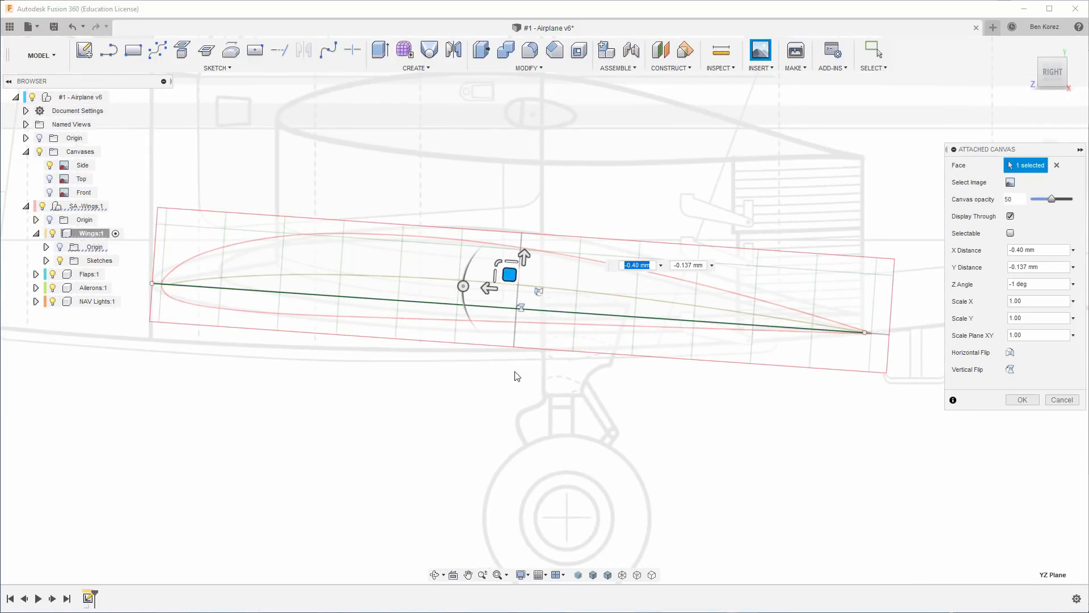
Examine how the airfoil canvas aligns with the chord line at the leading-edge and trailing-edge tips.
scroll(206, 290, up, 6)
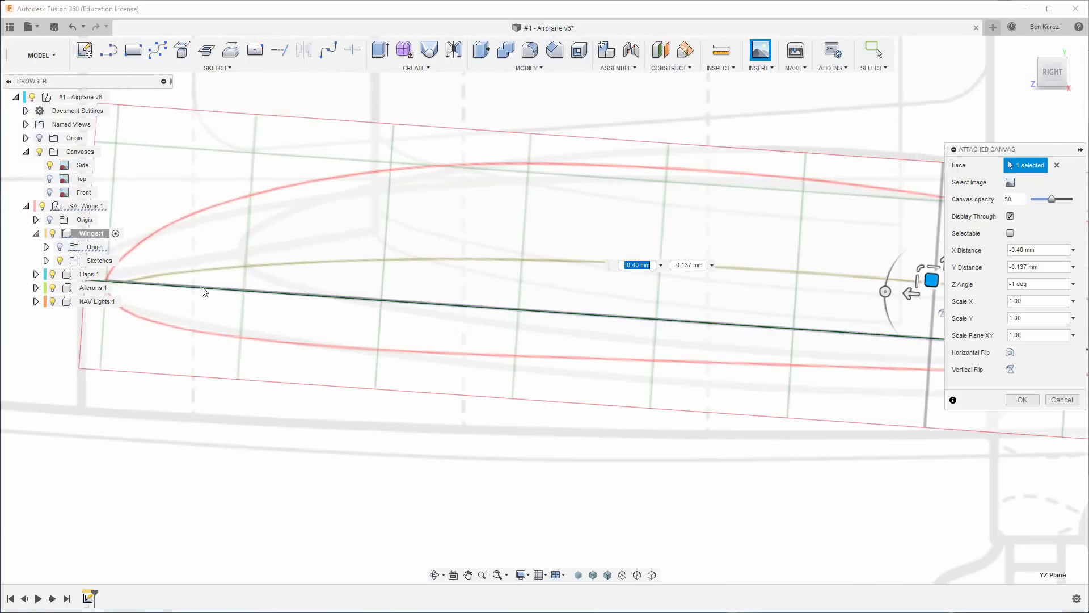
scroll(207, 274, down, 5)
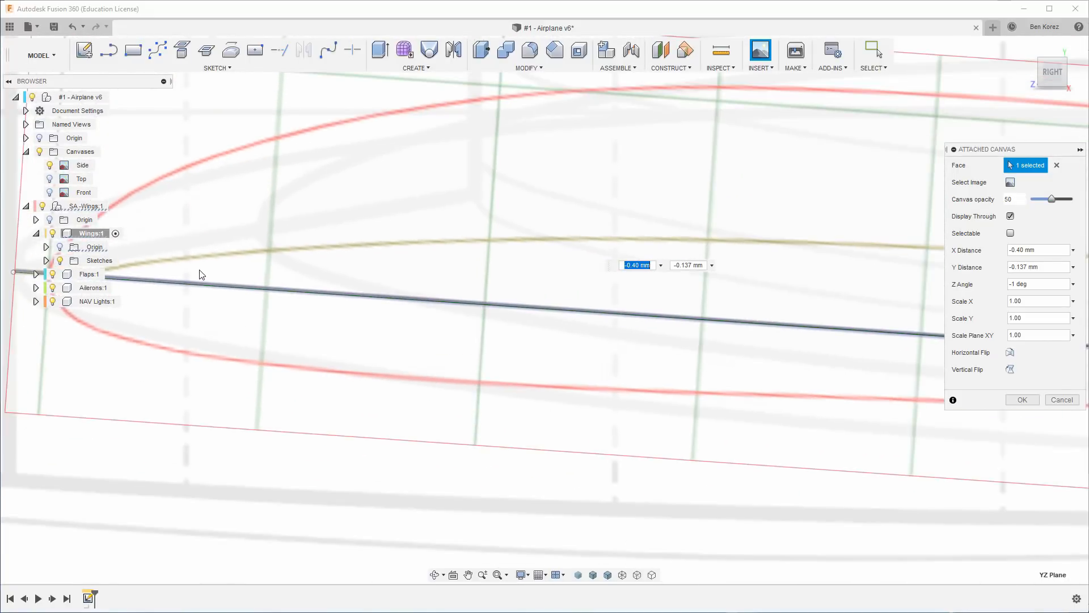
scroll(802, 293, down, 3)
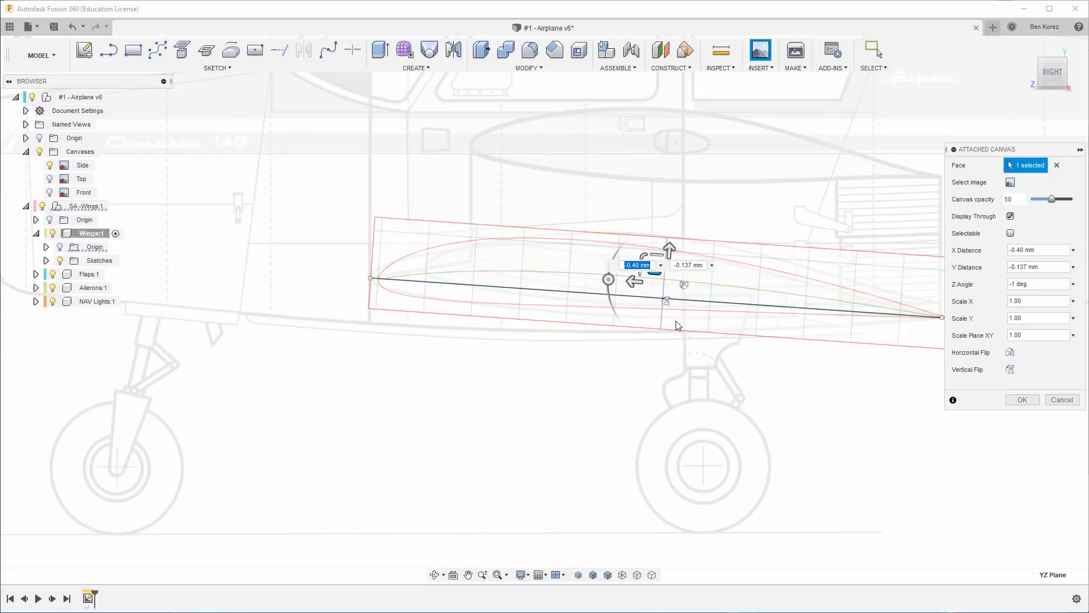
scroll(687, 338, up, 2)
scroll(752, 328, down, 1)
scroll(752, 323, up, 6)
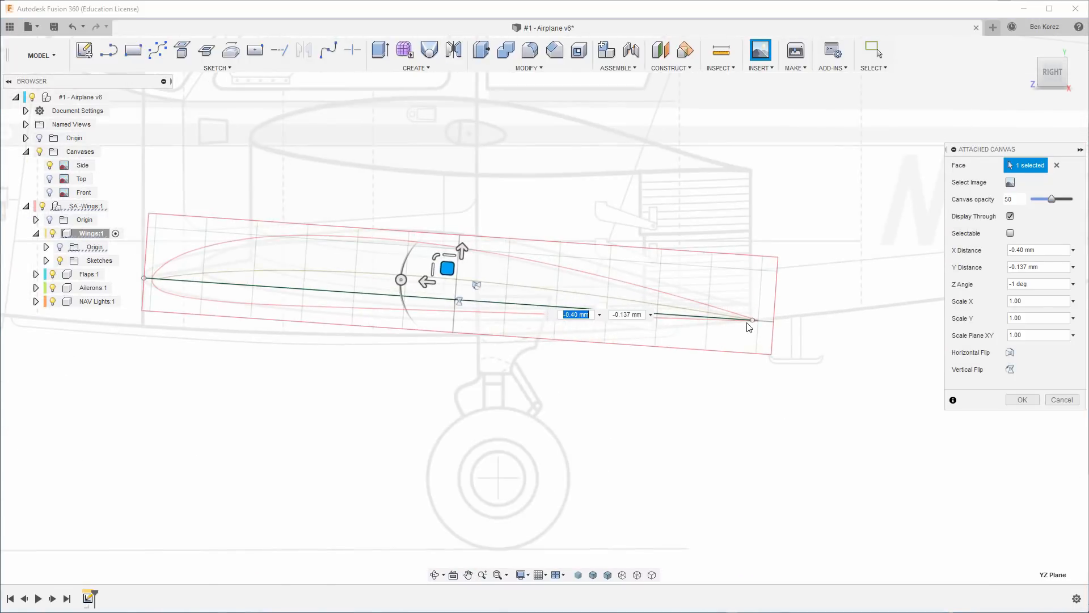
scroll(750, 325, up, 4)
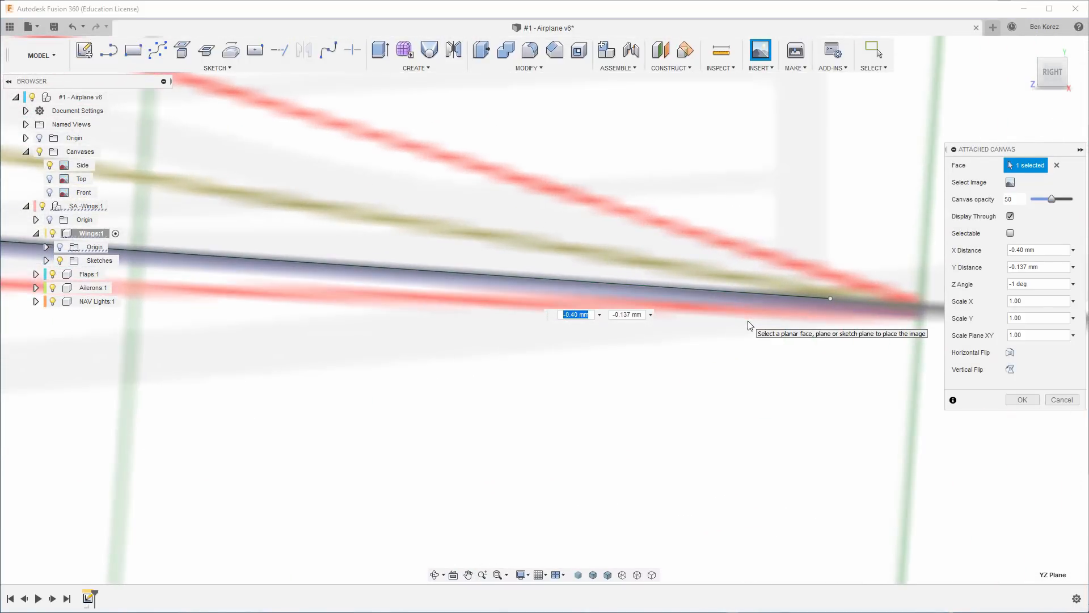
scroll(848, 301, down, 4)
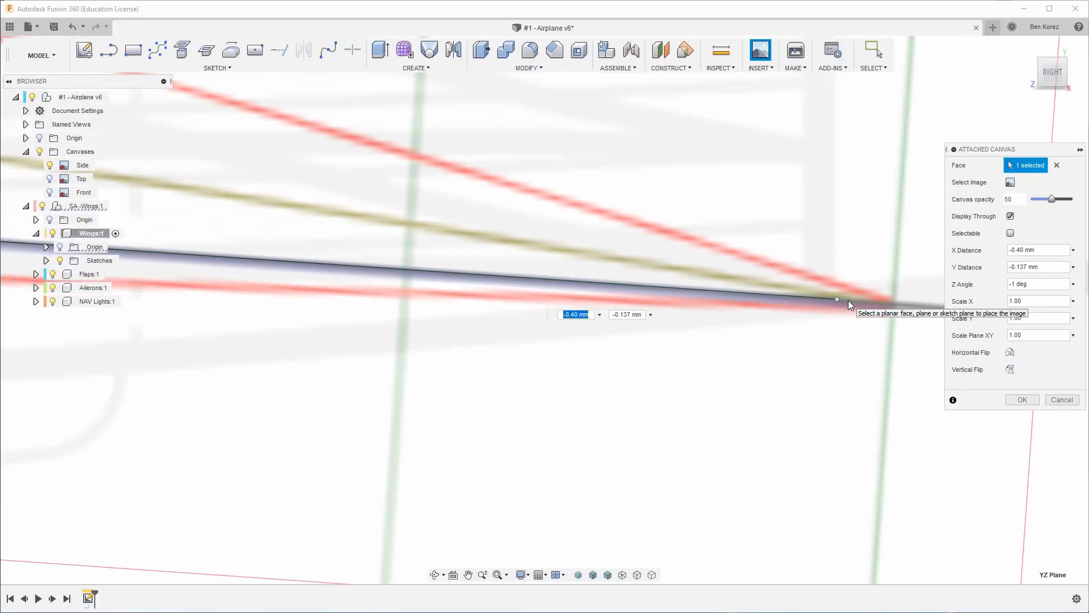
scroll(848, 301, down, 5)
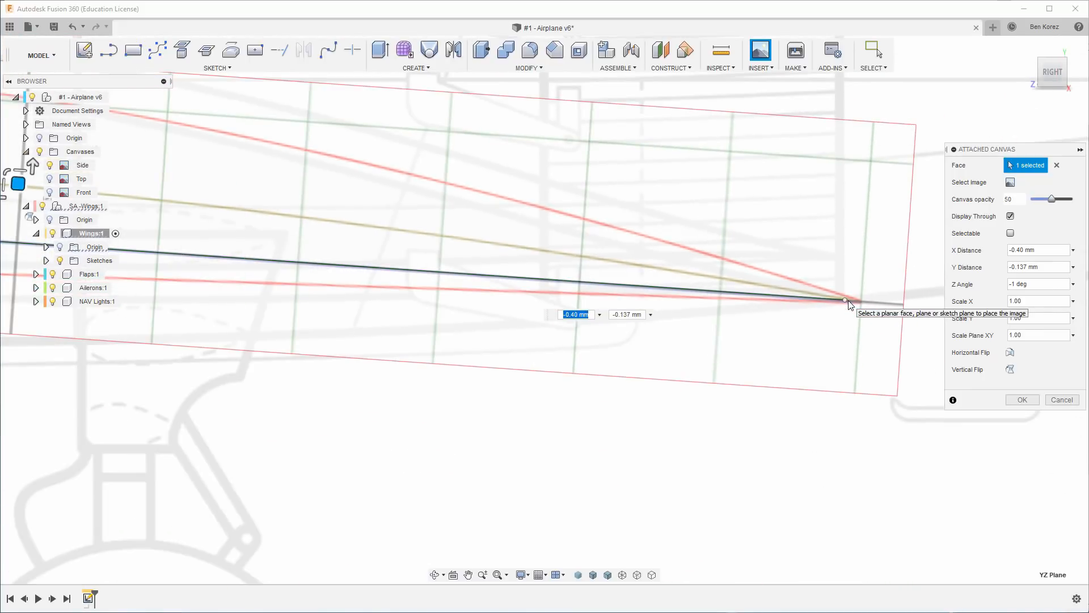
scroll(849, 301, down, 2)
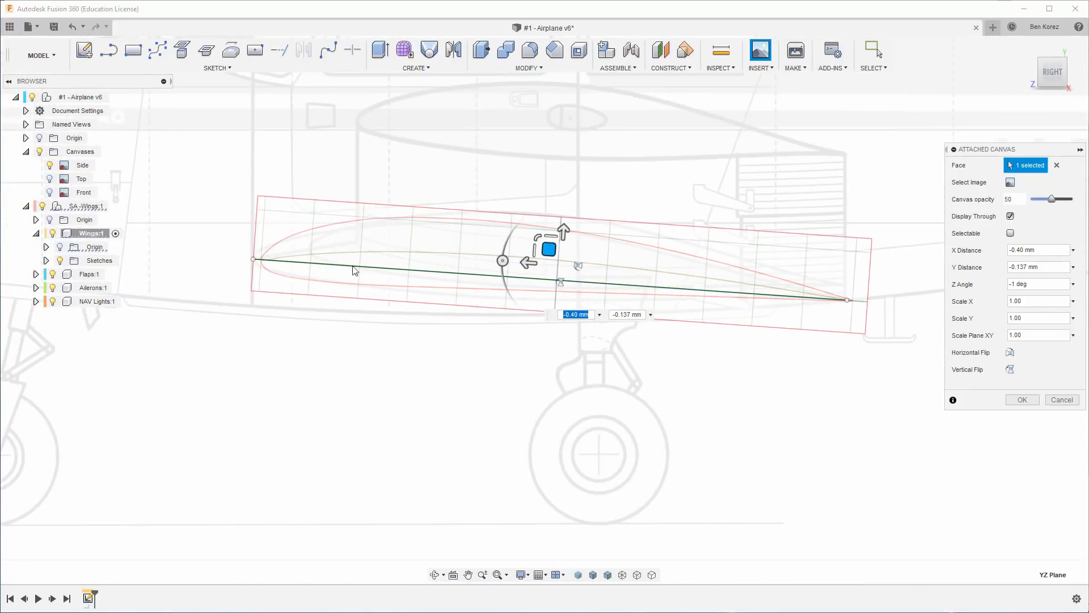
scroll(308, 265, up, 5)
scroll(272, 267, up, 2)
scroll(266, 265, down, 5)
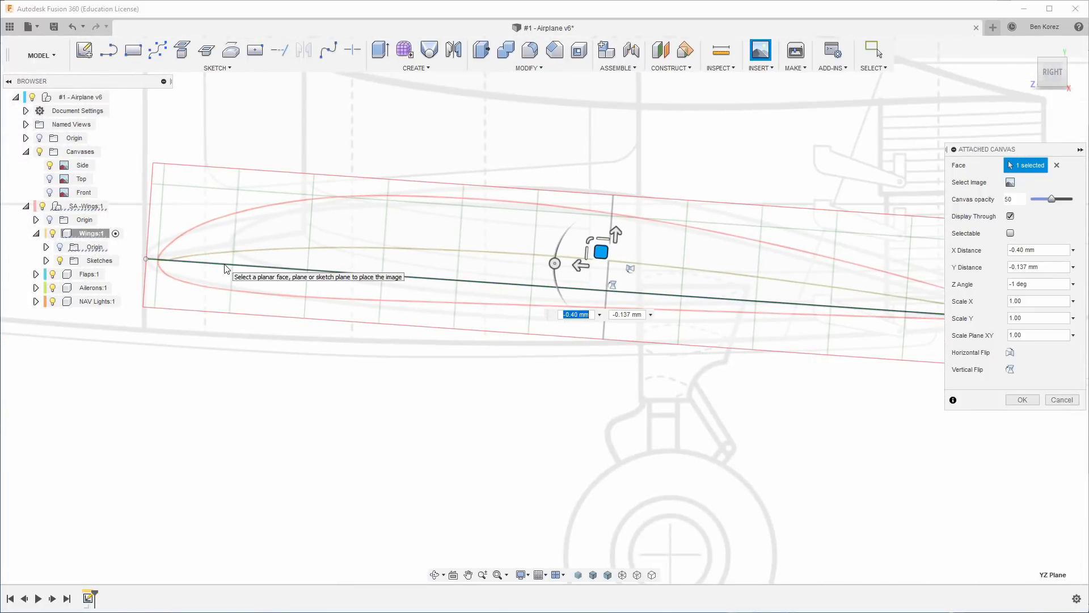
Shift the airfoil canvas to about 0.014 mm in X and 0.777 mm in Y, aligning its nose with the chord line's leading-edge end.
drag(586, 264, 574, 265)
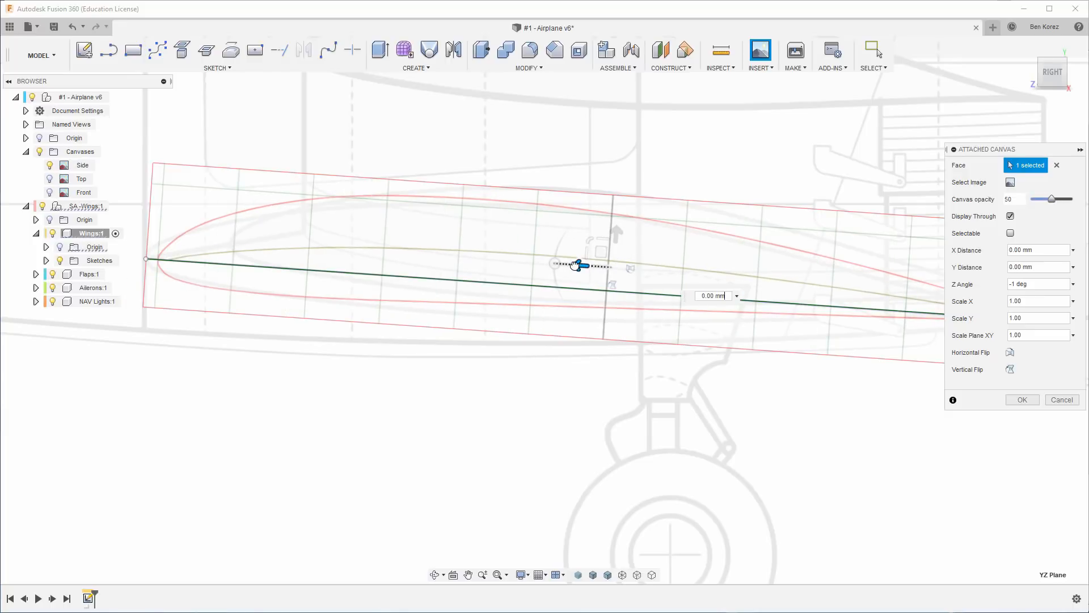
scroll(342, 256, up, 3)
middle_drag(615, 345, 740, 353)
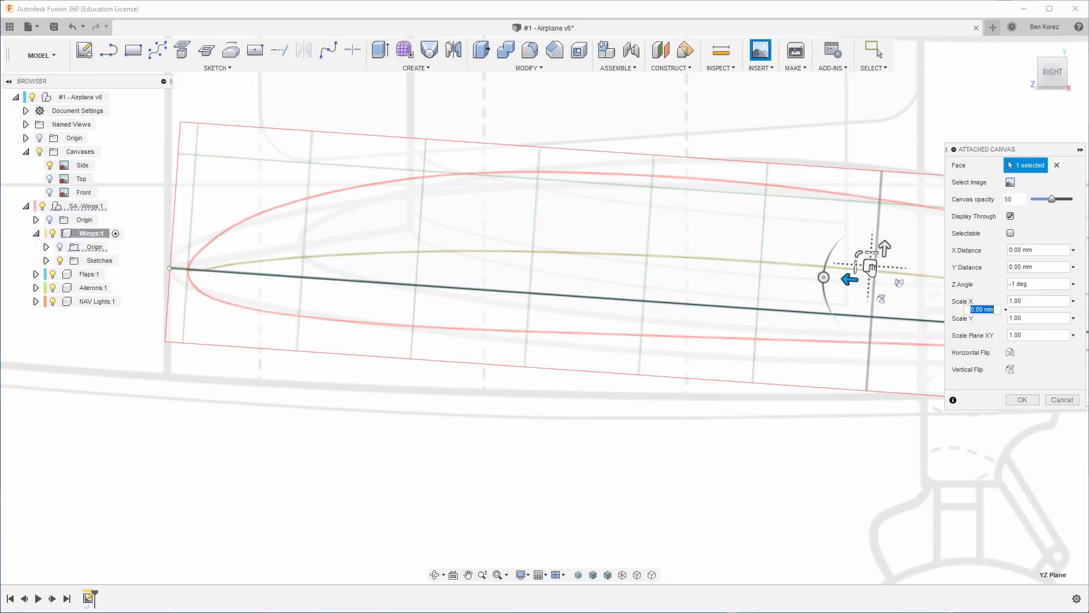
drag(871, 267, 853, 268)
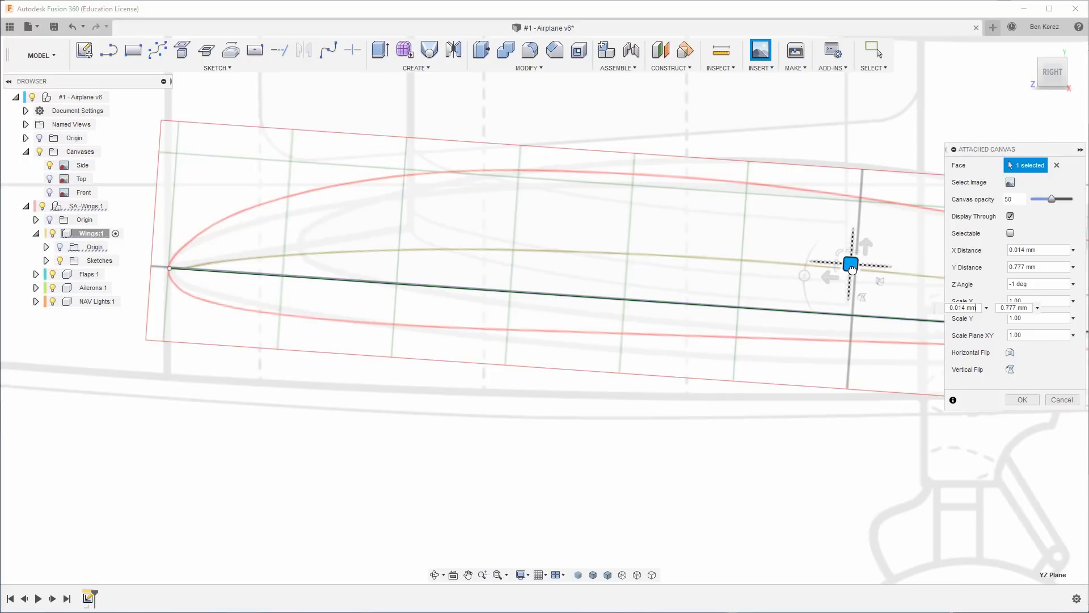
drag(852, 269, 853, 269)
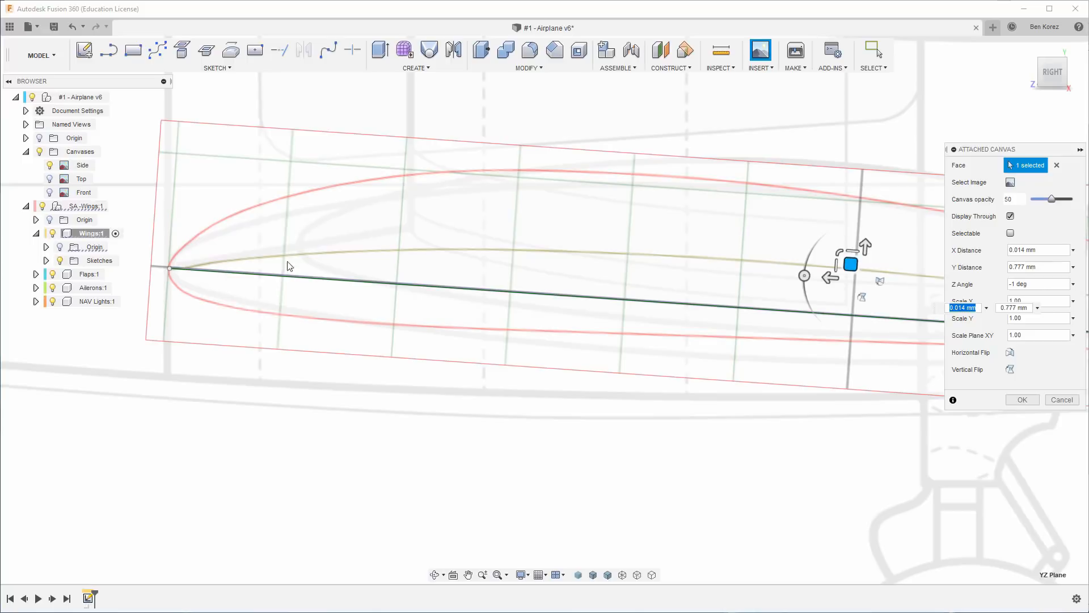
Check the airfoil canvas against both ends of the chord line and accept its placement in the Wings component.
scroll(168, 284, up, 2)
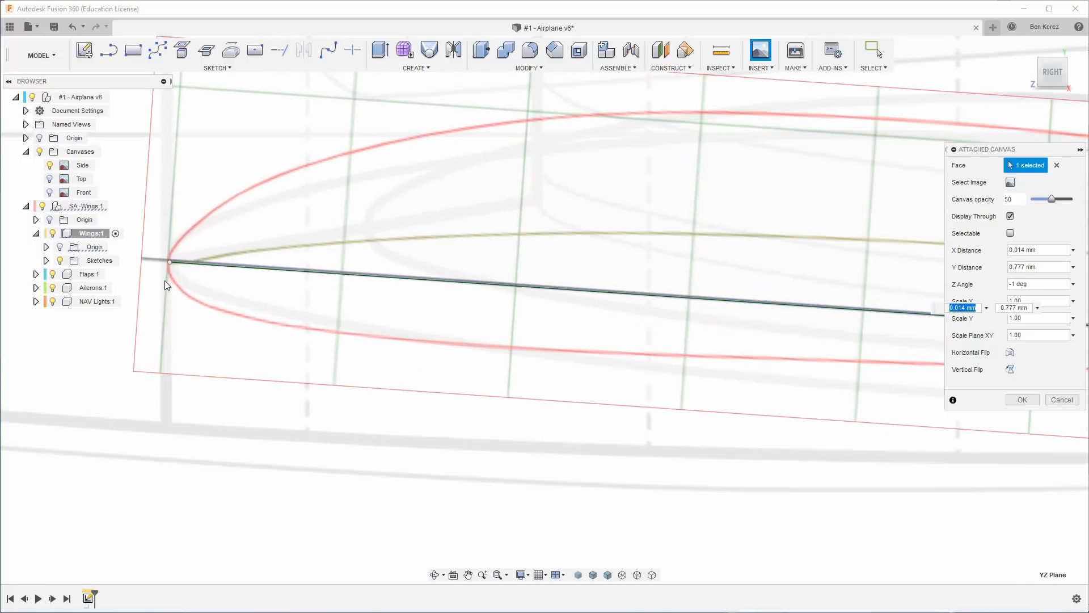
scroll(165, 283, down, 5)
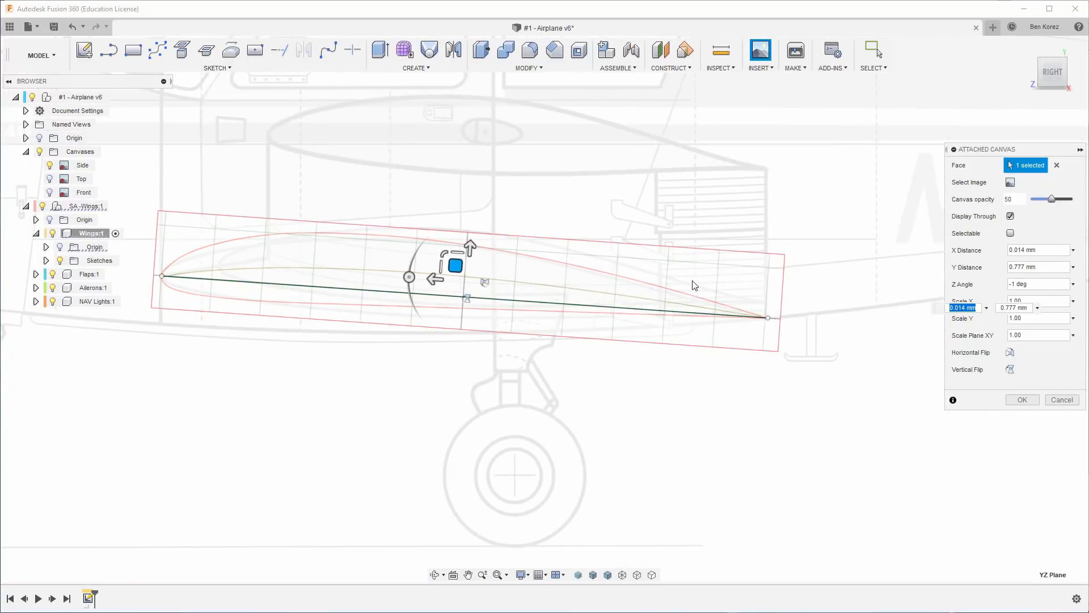
scroll(766, 316, up, 5)
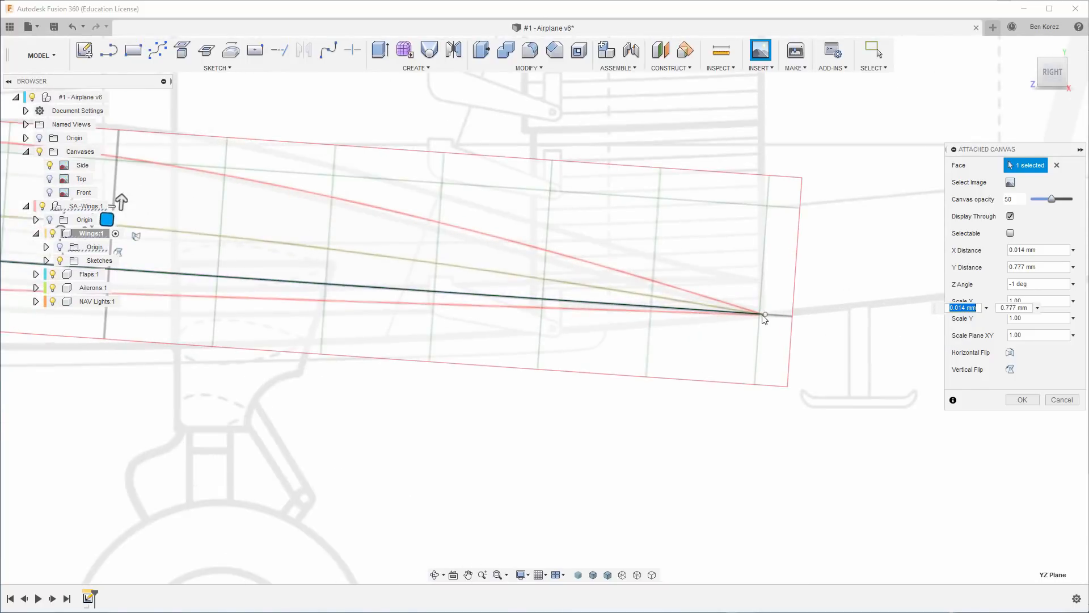
scroll(764, 317, up, 5)
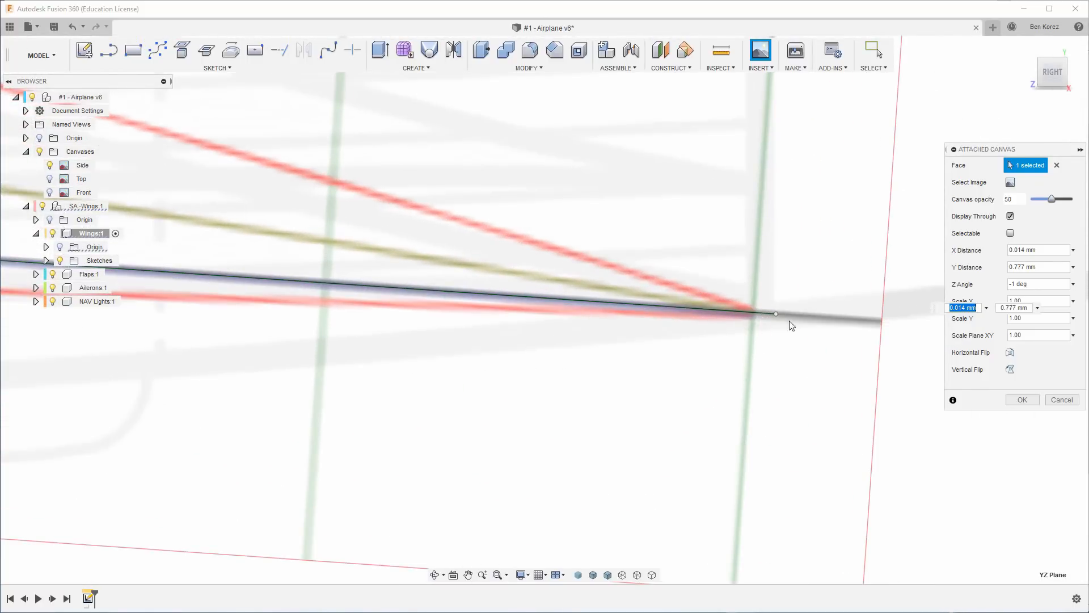
scroll(811, 310, down, 6)
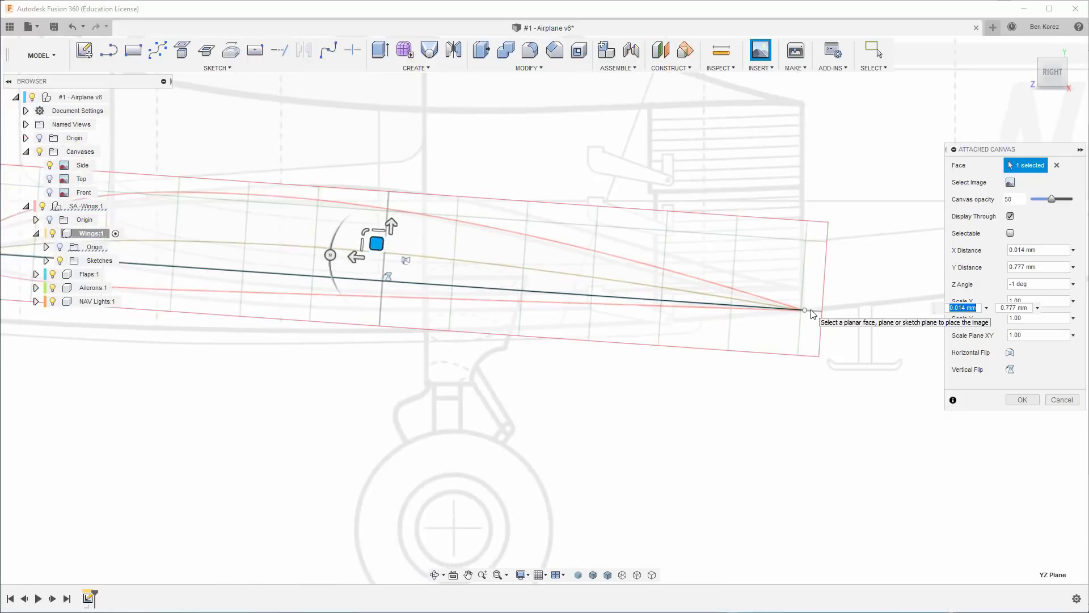
scroll(811, 311, down, 3)
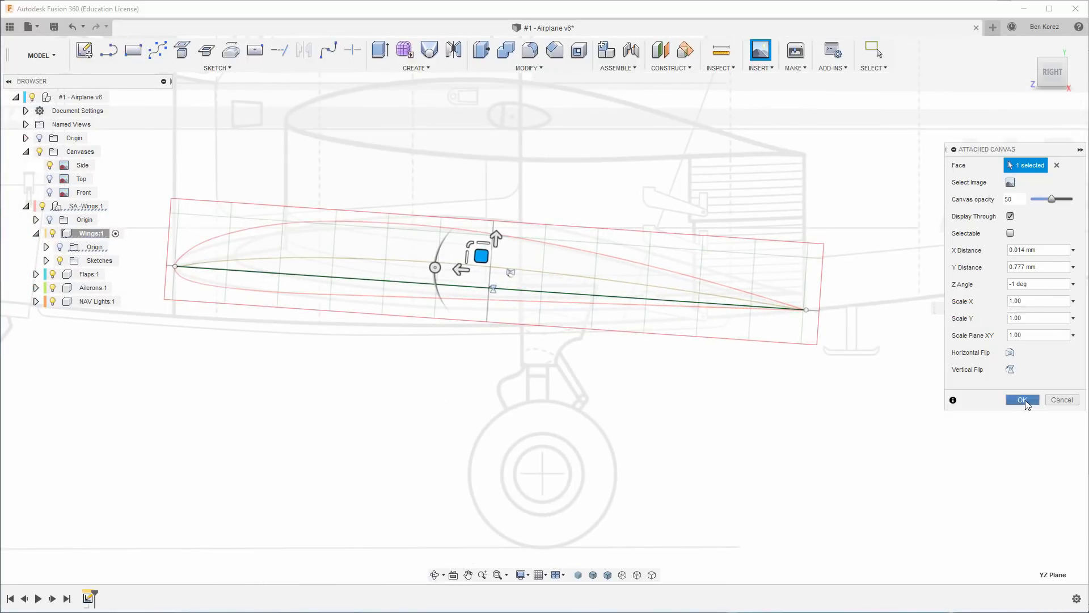
click(1023, 400)
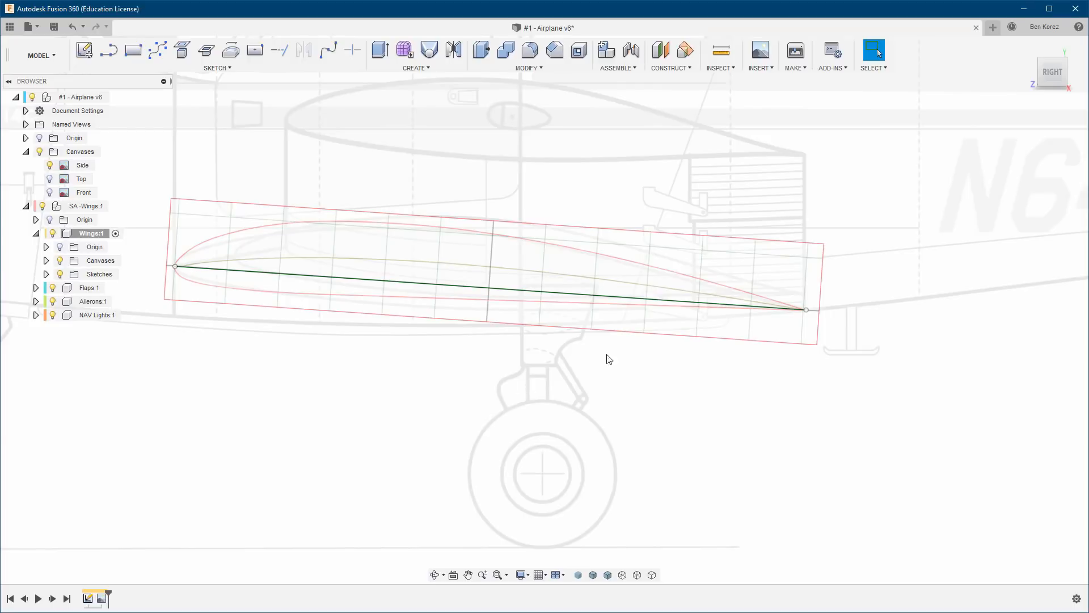
scroll(647, 348, down, 5)
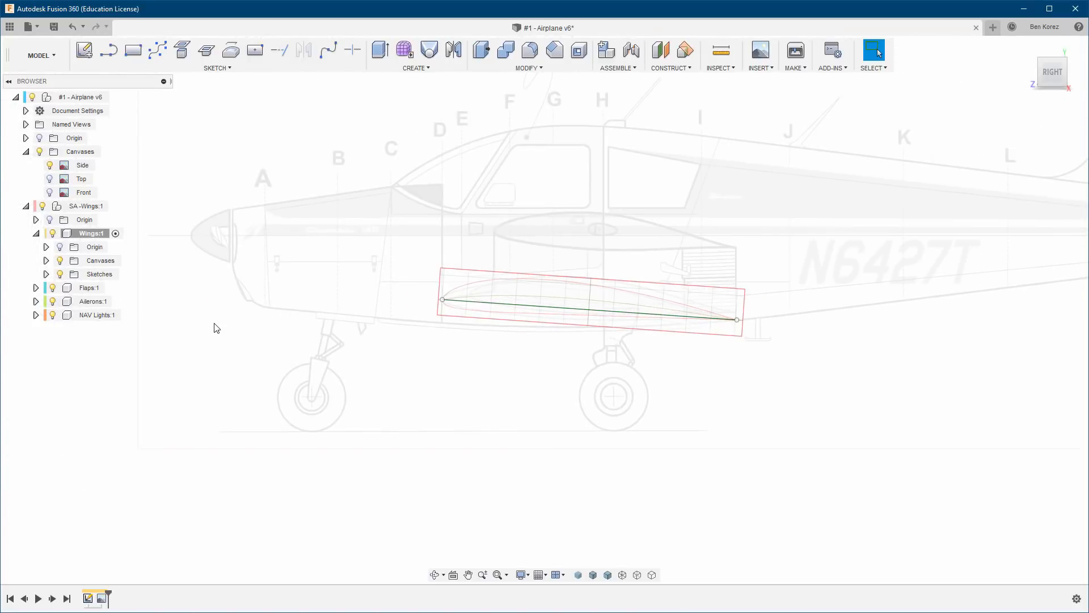
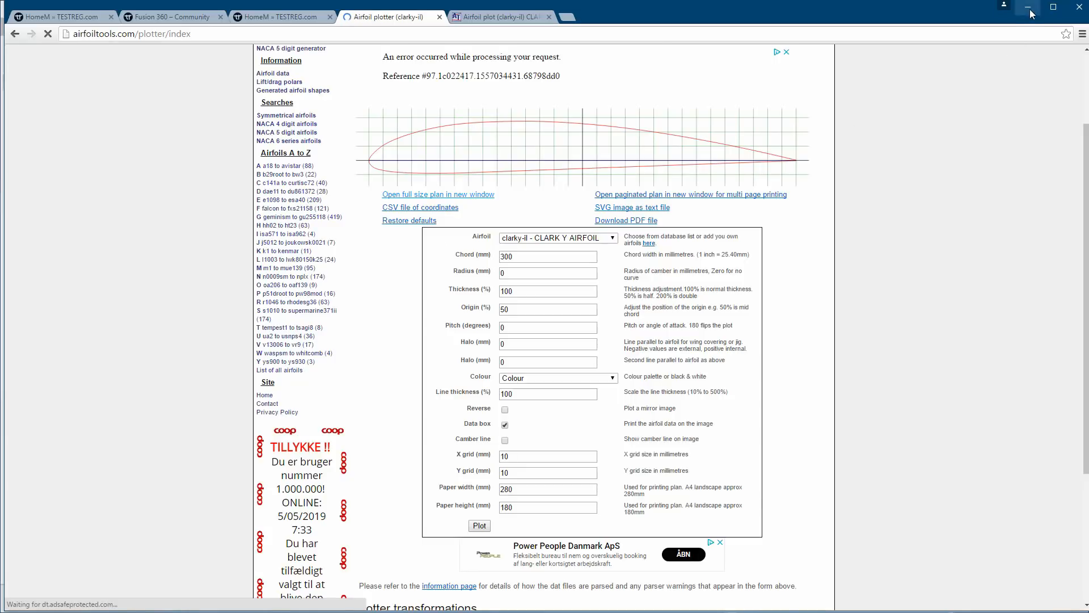
Return to Fusion 360 from the airfoil plotter and review the insert options and available workspaces.
click(1028, 6)
click(771, 69)
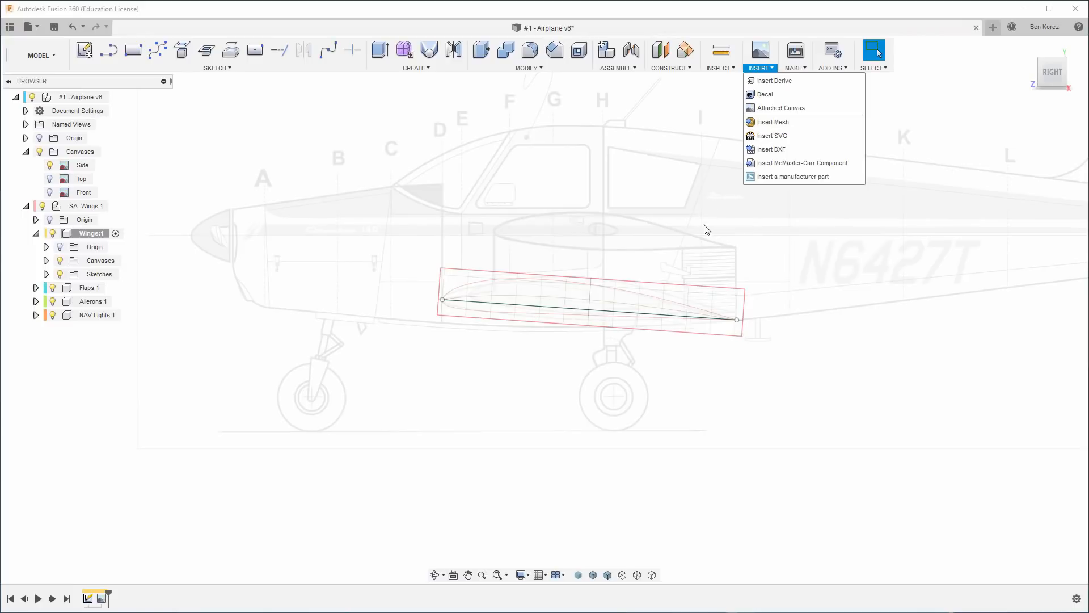
click(659, 218)
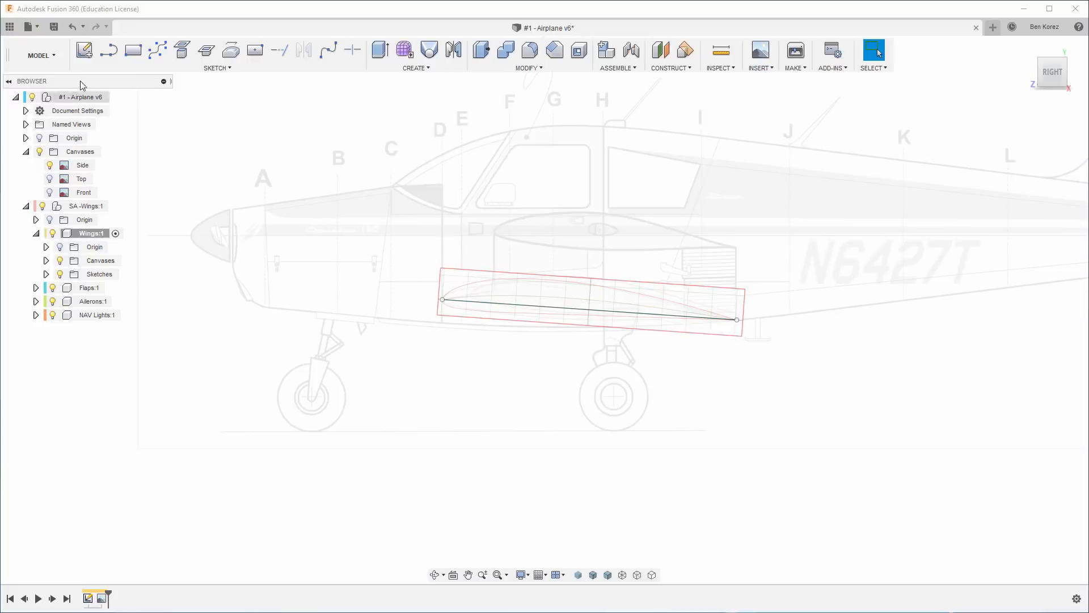
click(41, 55)
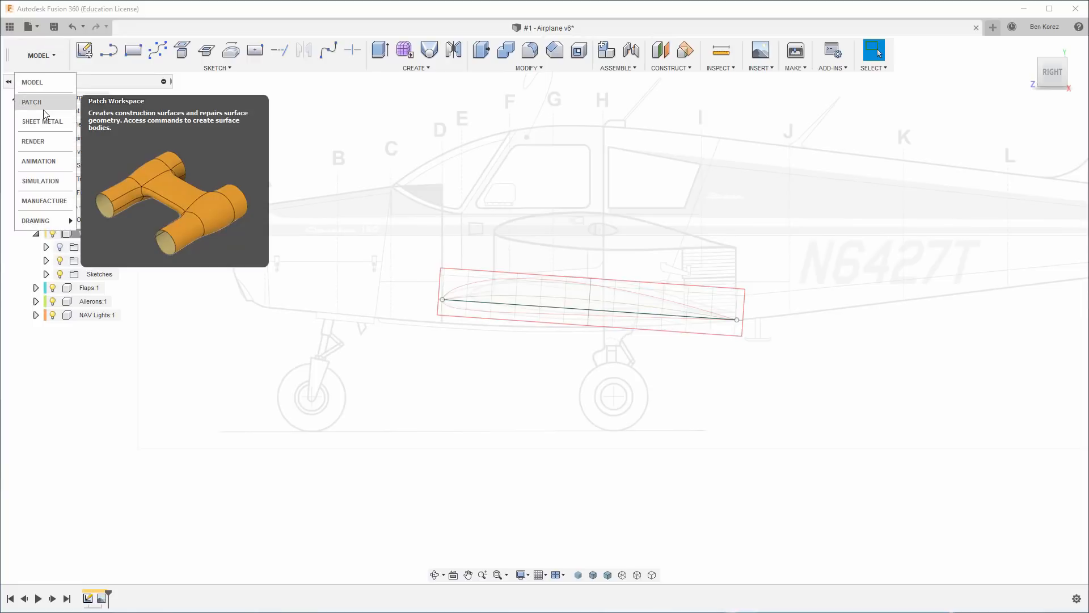
click(569, 296)
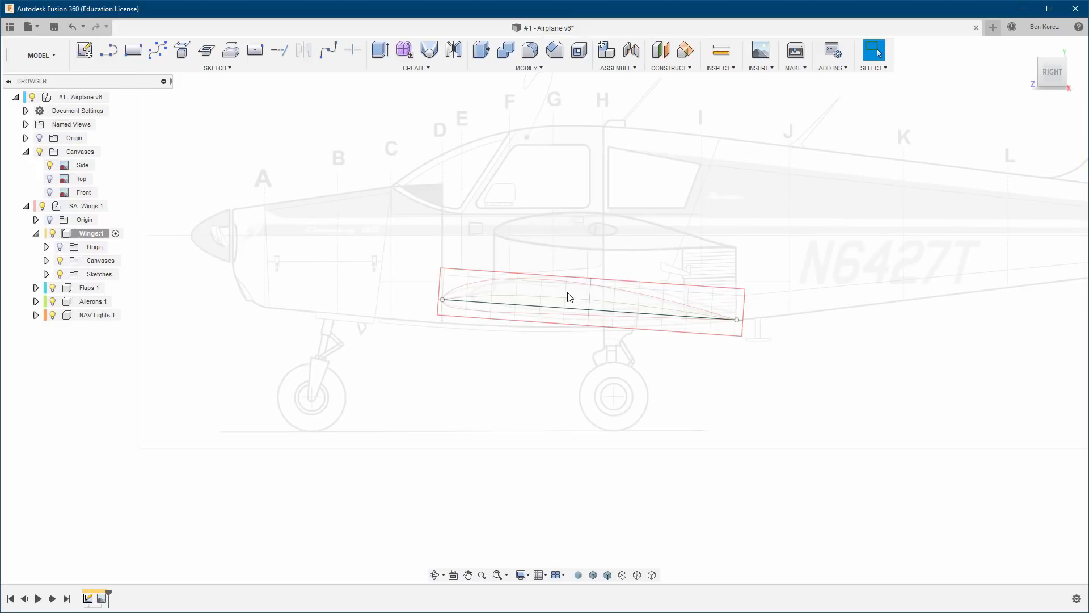
Create a second sketch in the Wings component on the origin plane facing the side view.
click(46, 275)
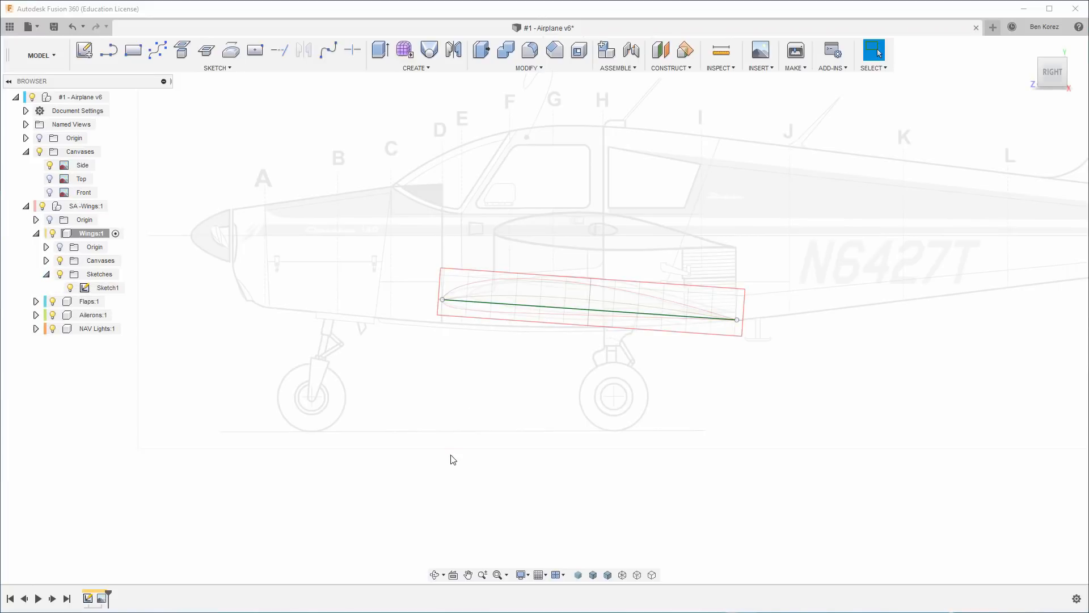
click(85, 51)
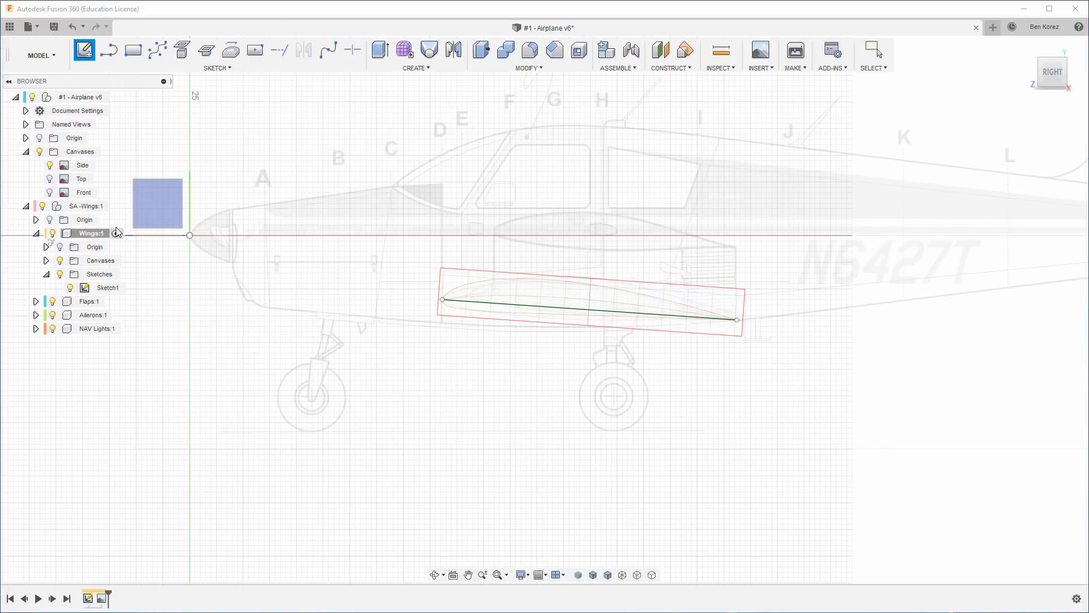
click(153, 202)
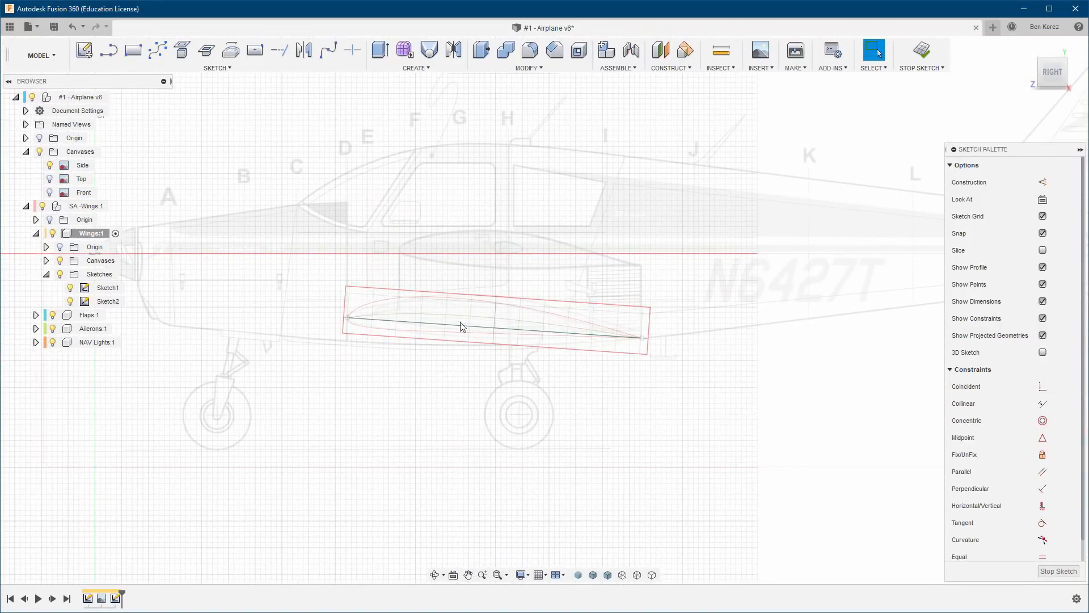
Start a control point spline just behind the airfoil's trailing-edge tip, with sketch snapping turned off.
scroll(446, 325, up, 5)
scroll(444, 322, up, 1)
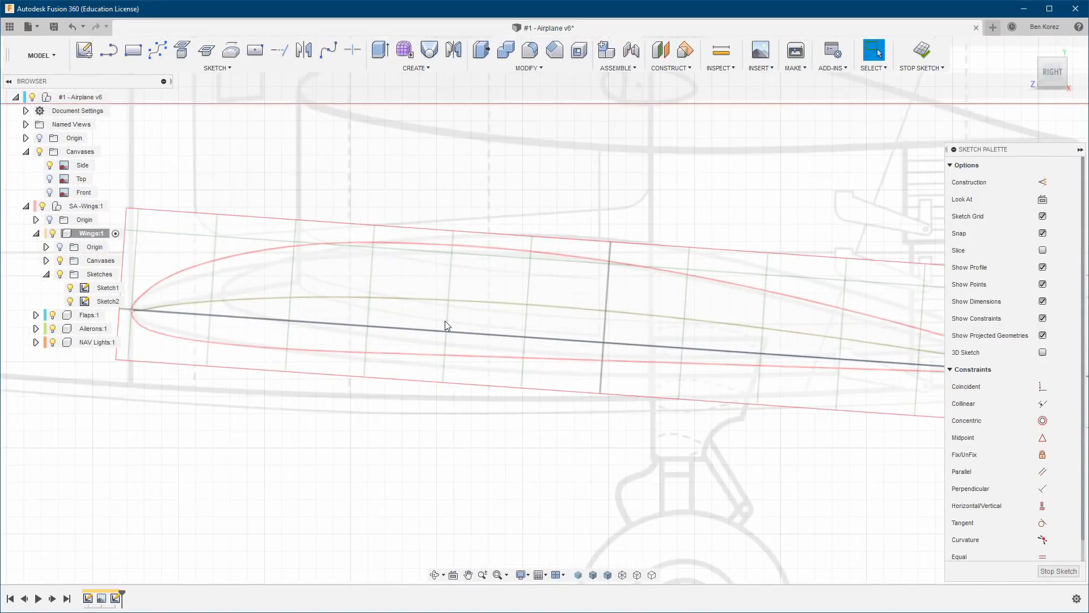
scroll(445, 320, down, 1)
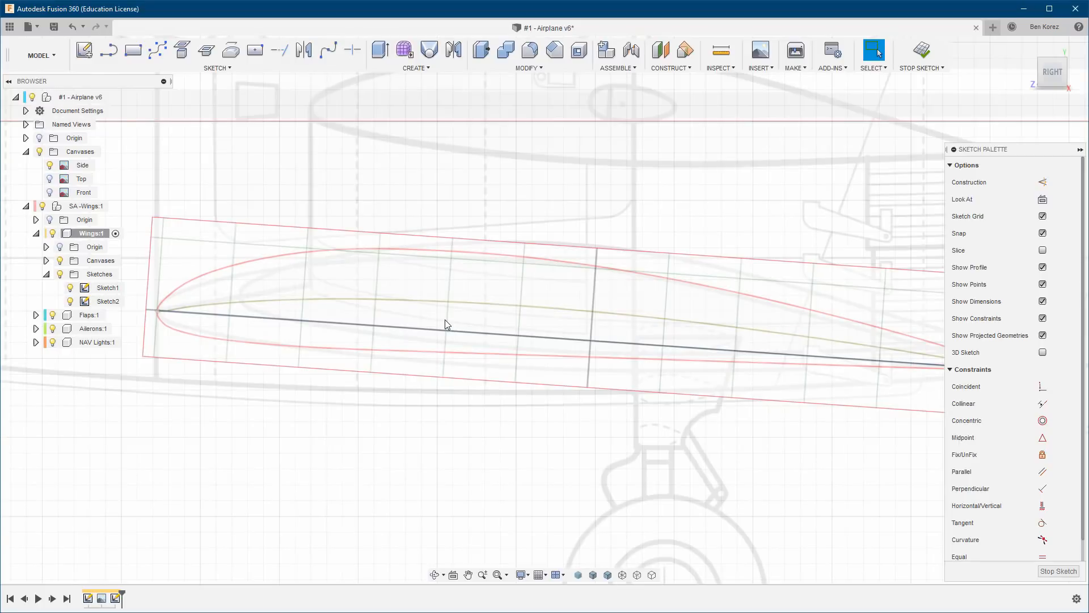
click(160, 51)
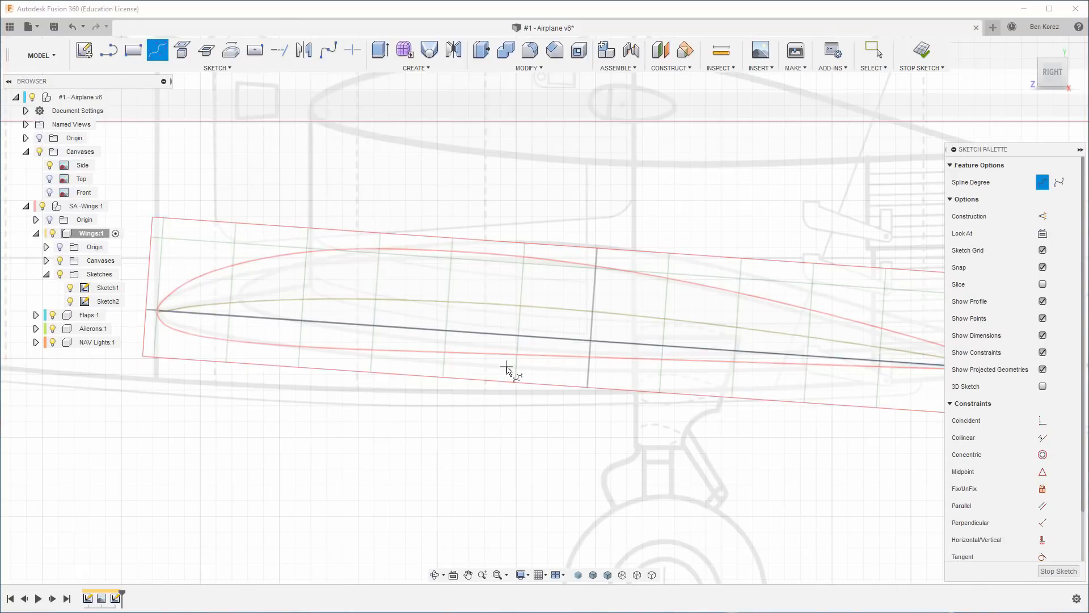
mouse_move(900, 360)
middle_down()
mouse_move(649, 316)
mouse_move(499, 307)
middle_up()
scroll(601, 313, up, 8)
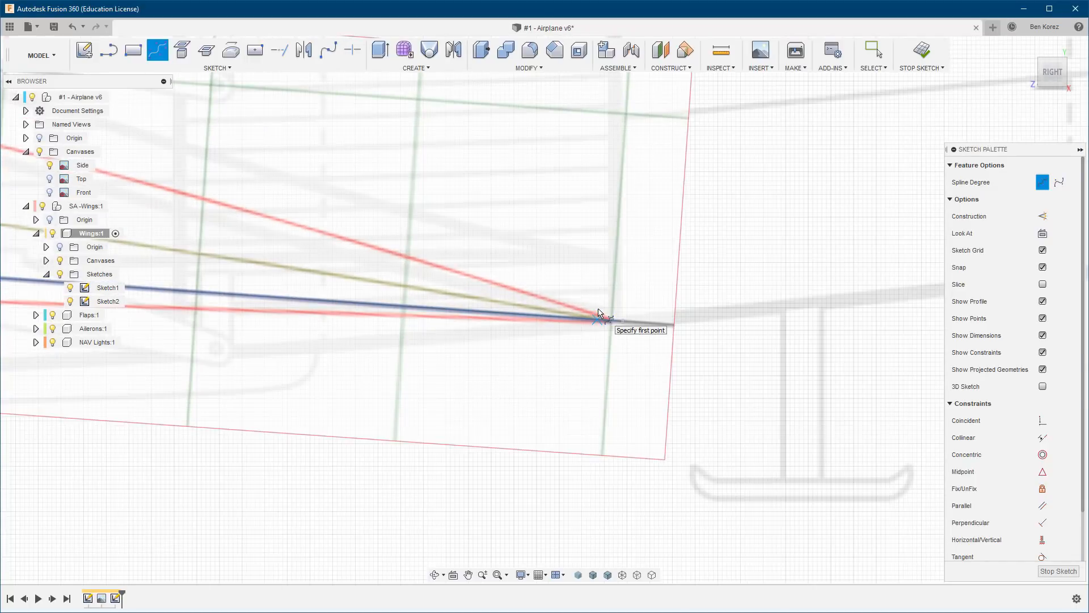
scroll(601, 313, up, 5)
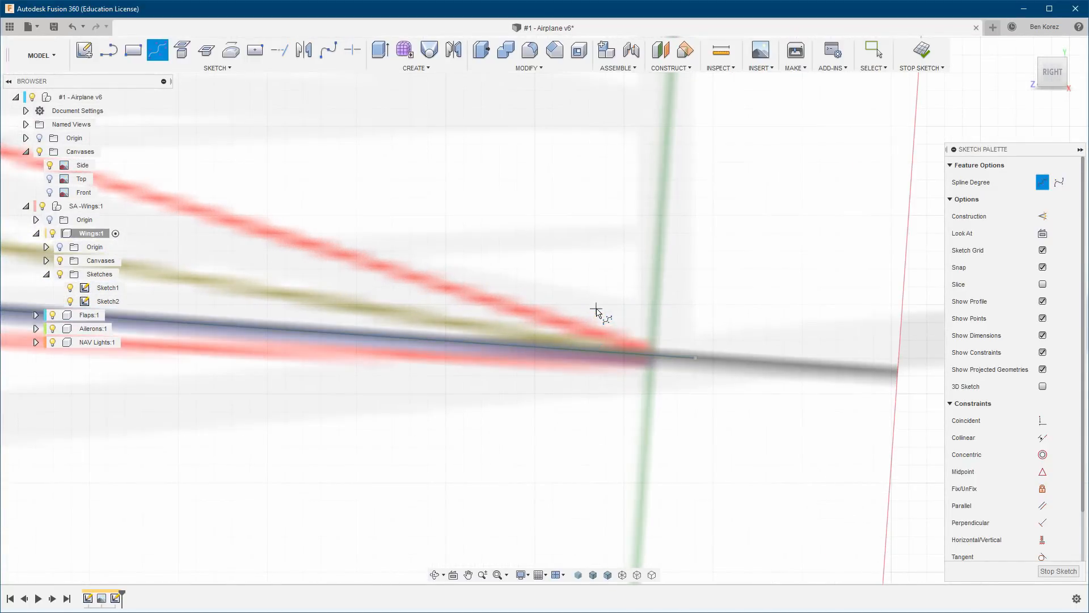
click(695, 359)
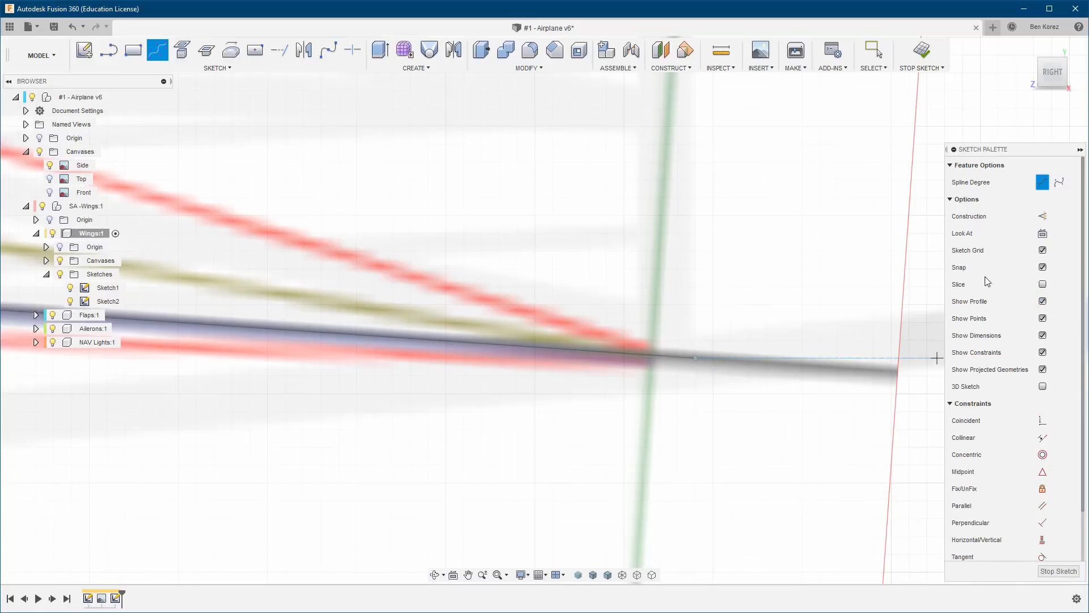
click(1044, 268)
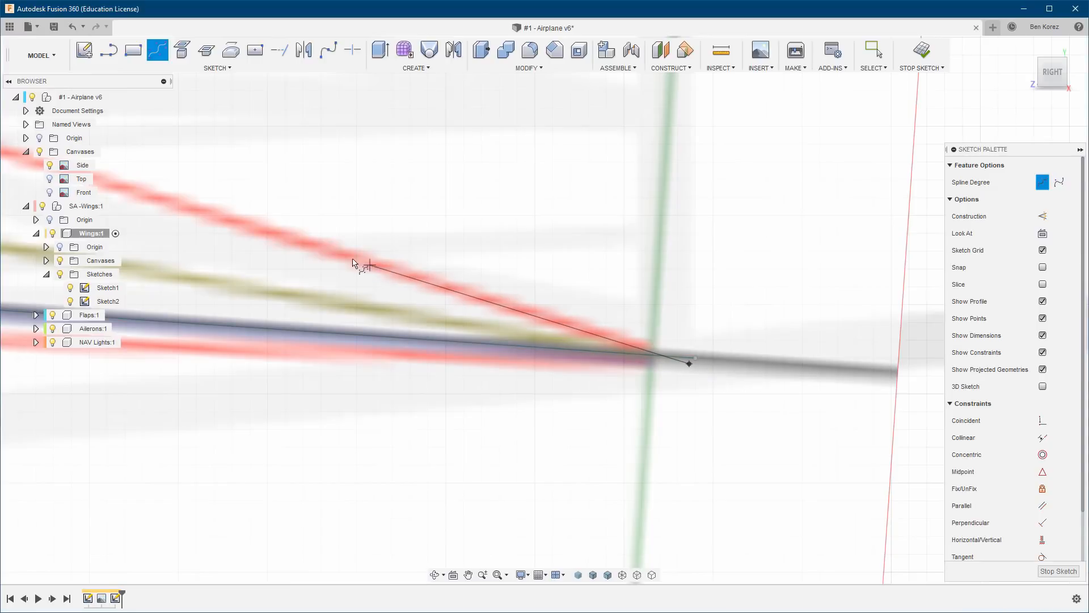
Trace the airfoil's upper surface forward from the trailing edge with spline control points on the first three vertical grid lines.
scroll(584, 311, down, 5)
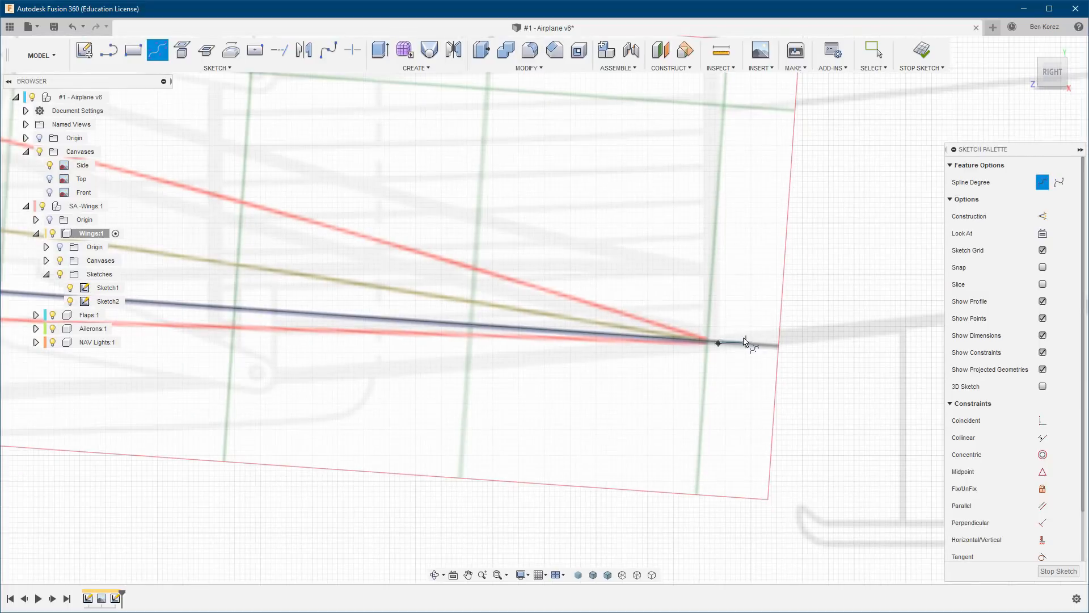
click(463, 265)
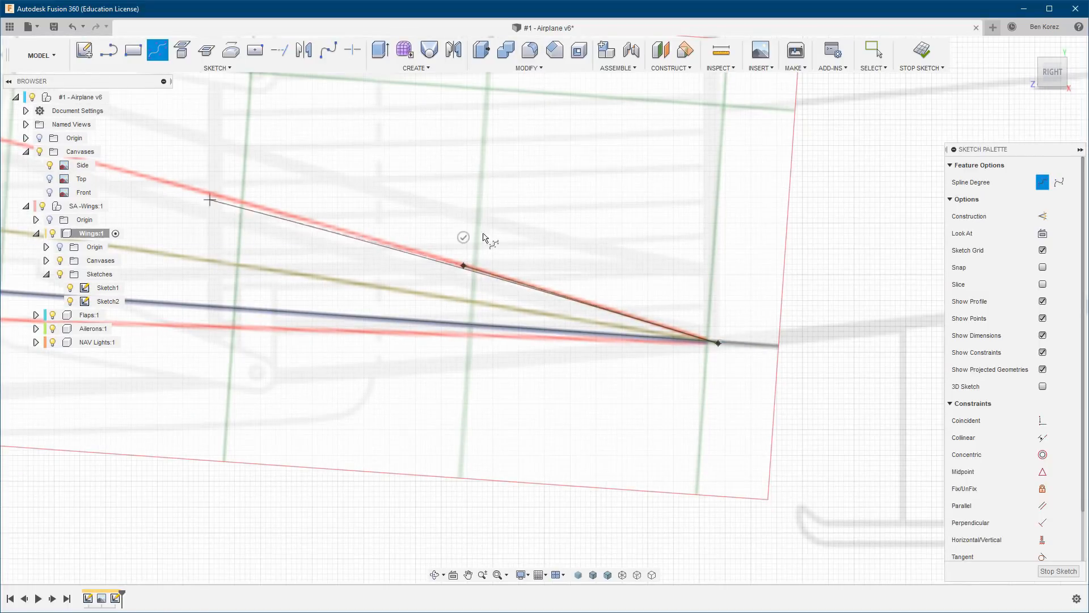
middle_drag(317, 197, 607, 293)
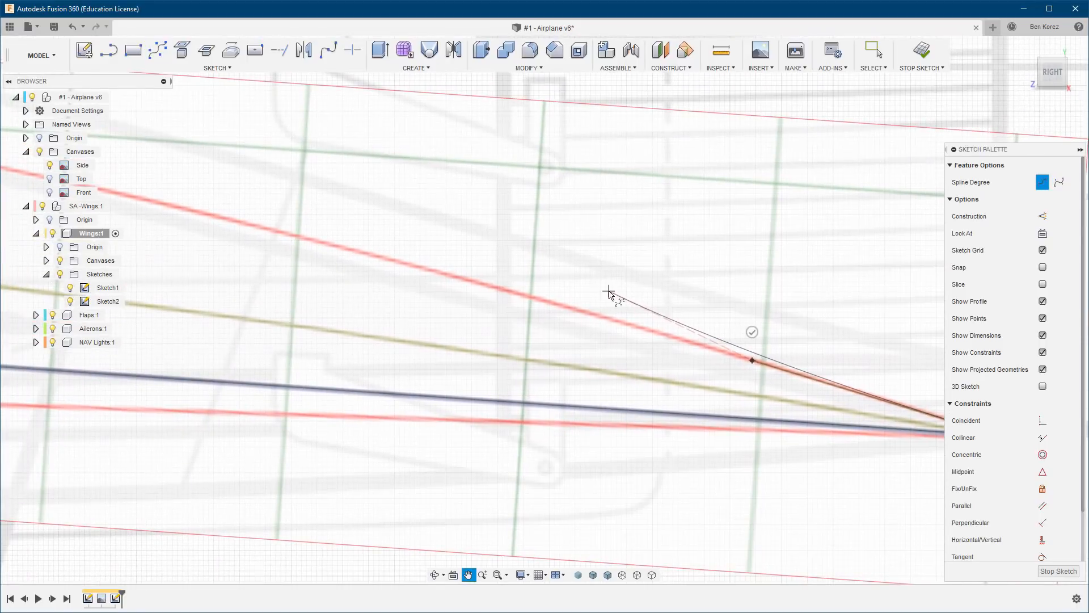
click(531, 298)
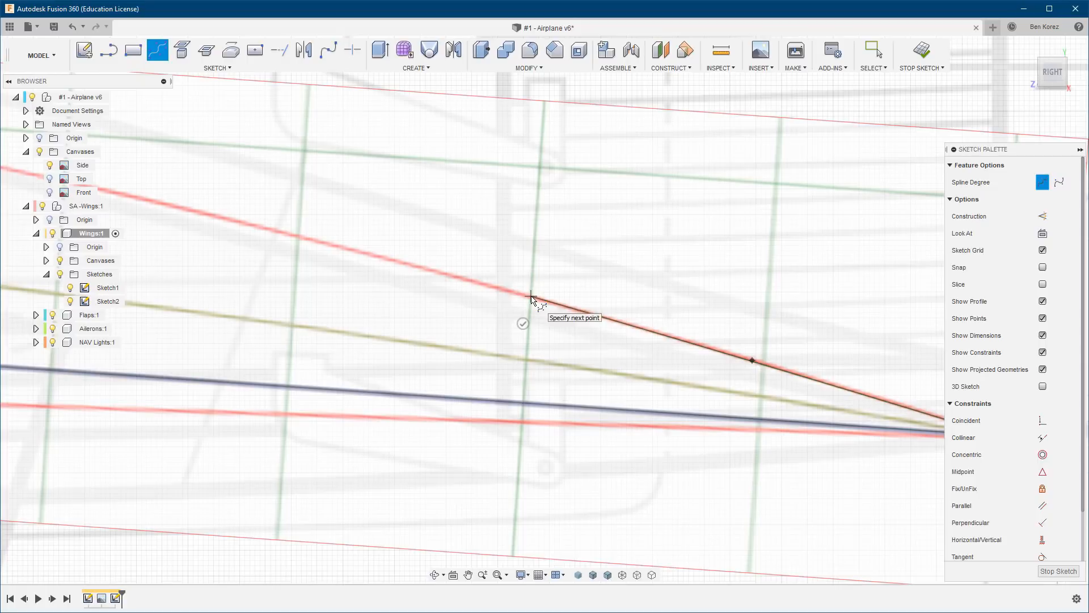
click(298, 236)
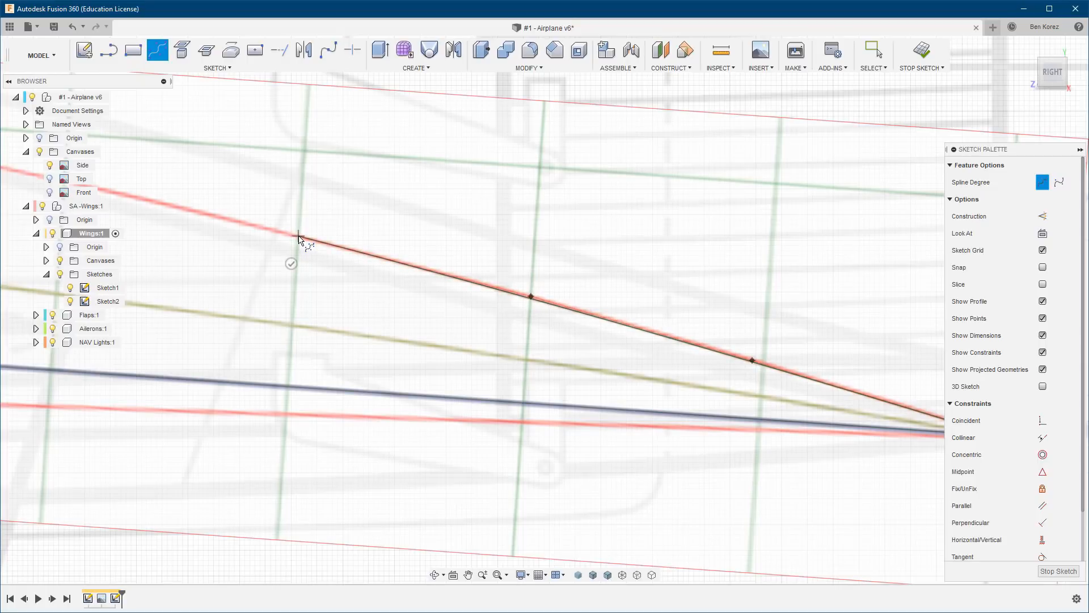
Continue the spline along the upper surface with a control point on each grid line up to the dark mid-chord line.
middle_drag(222, 196, 680, 320)
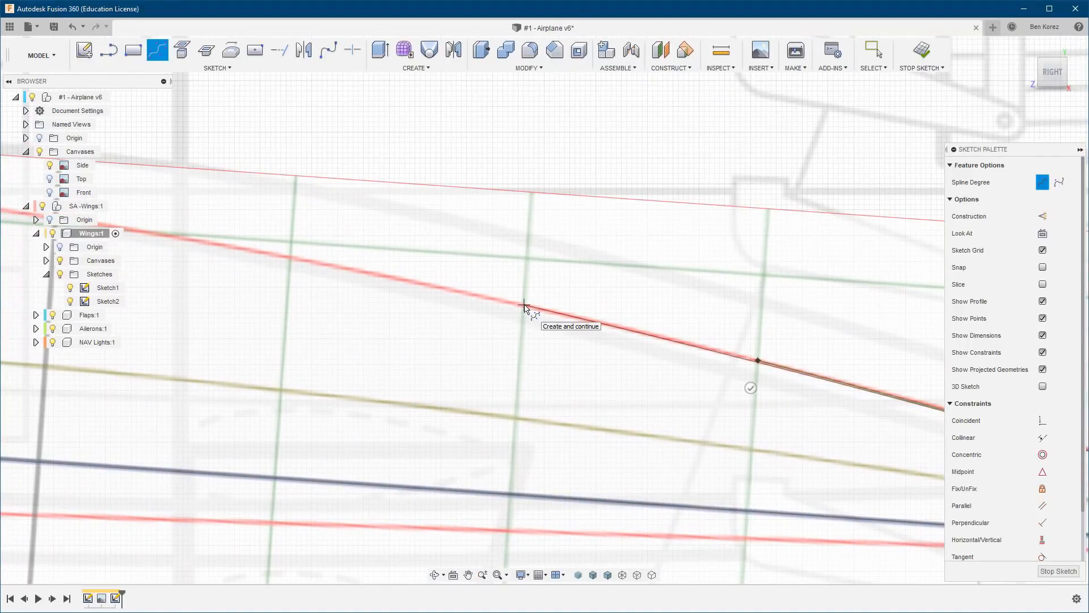
click(524, 306)
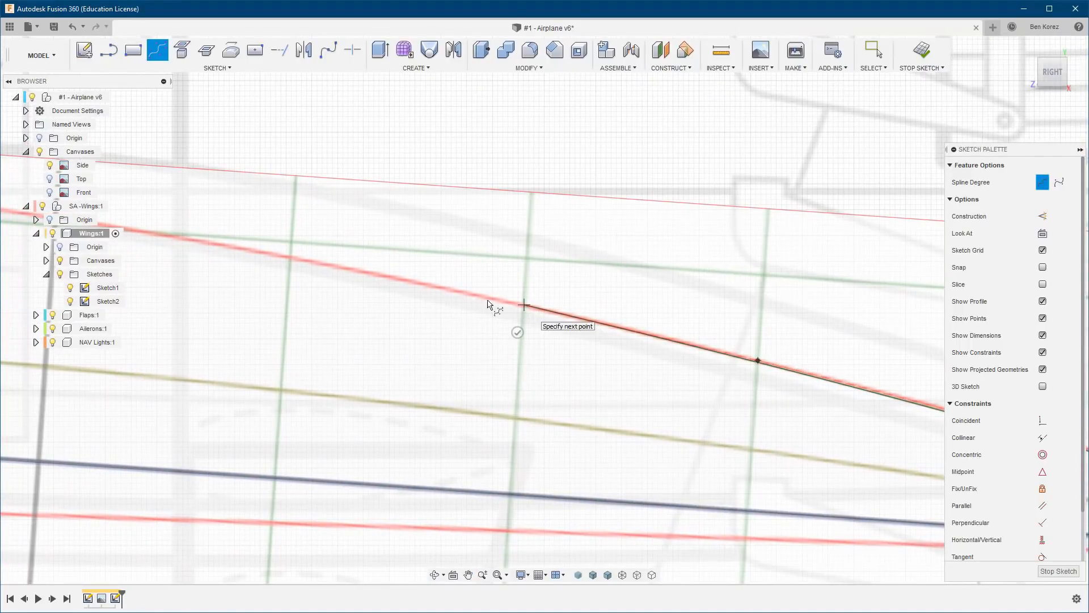
click(290, 258)
middle_drag(183, 225, 569, 310)
mouse_move(696, 326)
middle_down()
mouse_move(722, 348)
mouse_move(768, 289)
middle_up()
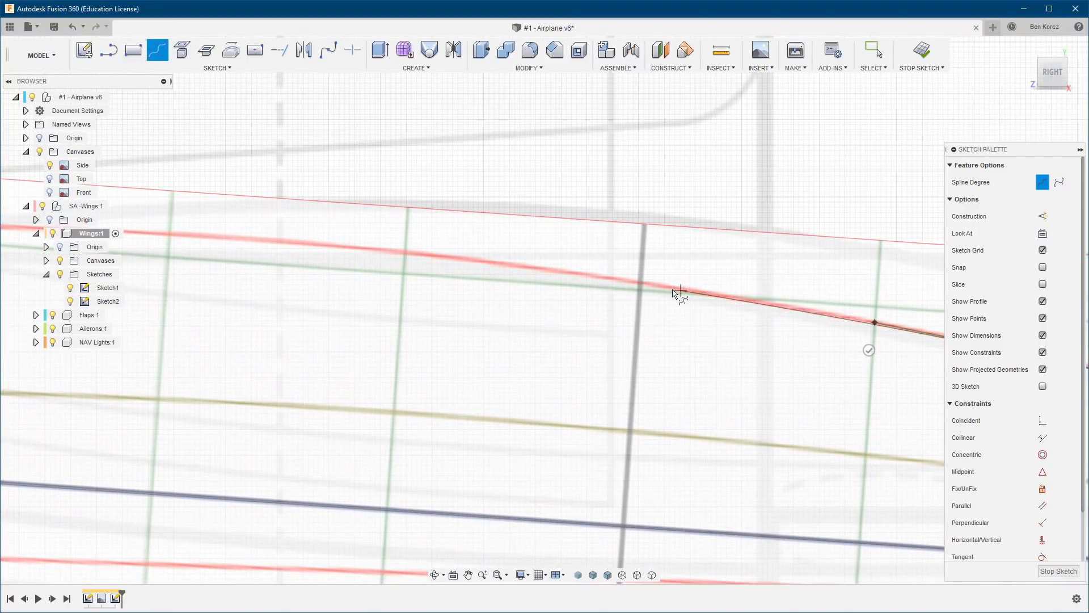
click(640, 283)
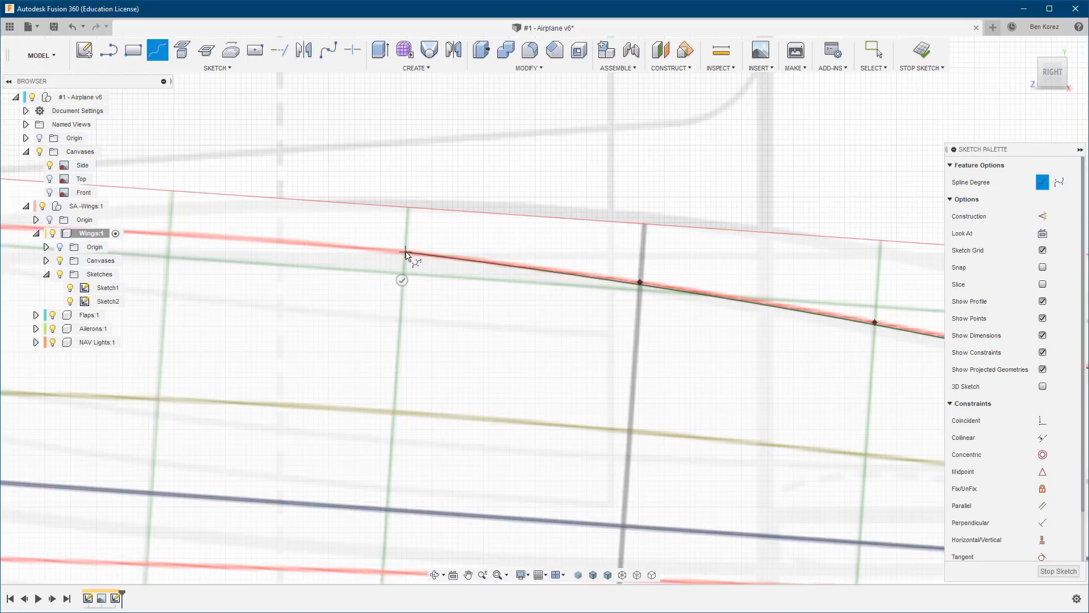
Extend the spline over the airfoil's crest with control points on the next four grid lines forward of mid-chord.
click(406, 253)
click(169, 237)
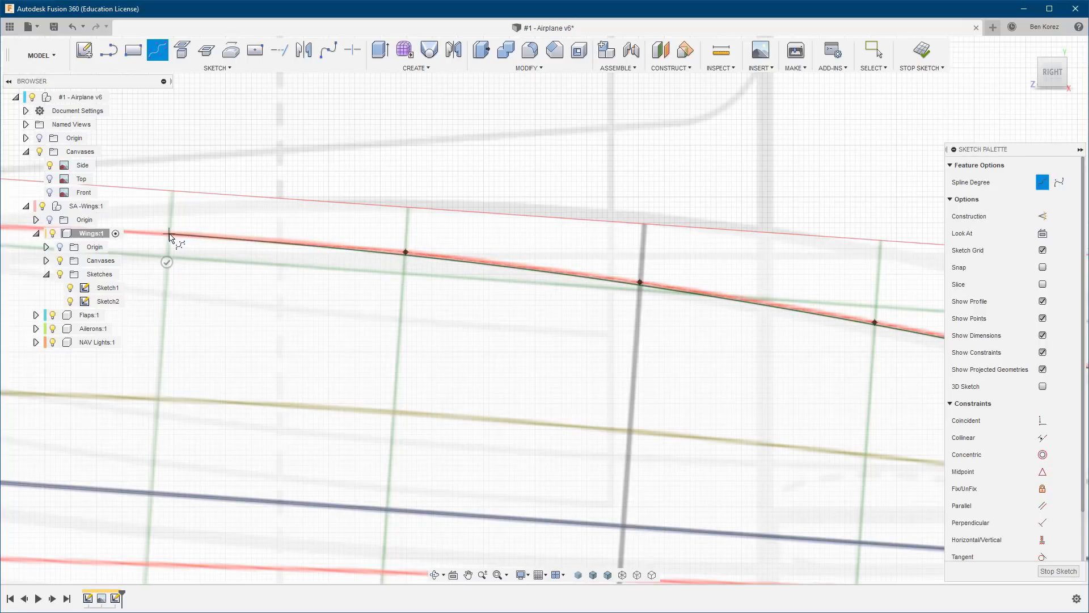
mouse_move(213, 226)
middle_down()
mouse_move(594, 279)
mouse_move(812, 287)
middle_up()
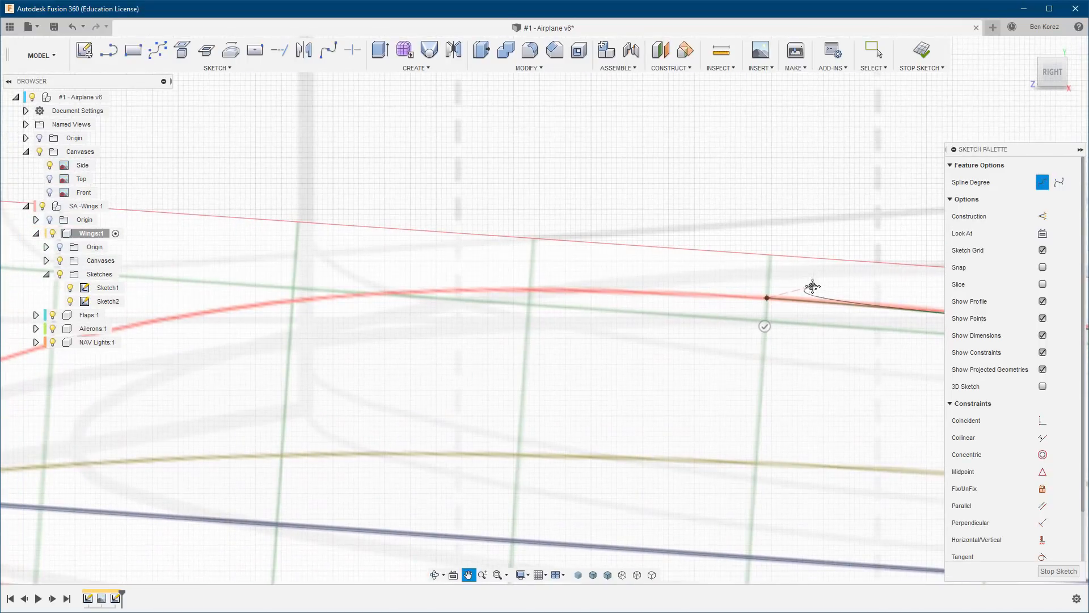
click(530, 289)
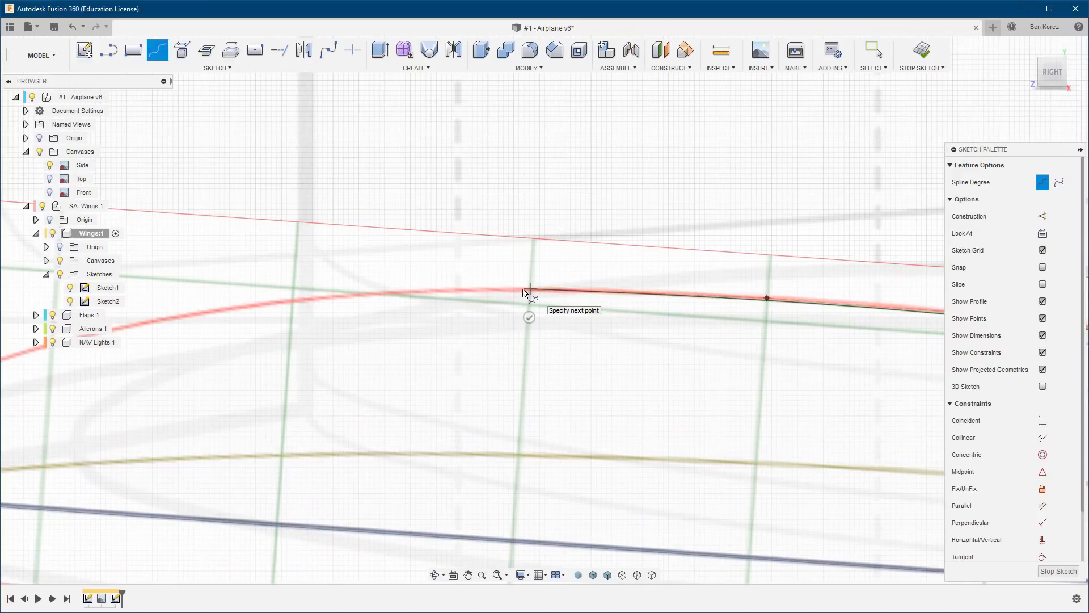
click(295, 300)
Add seven more closely spaced control points down the upper front curve toward the airfoil's nose.
middle_drag(163, 301, 624, 231)
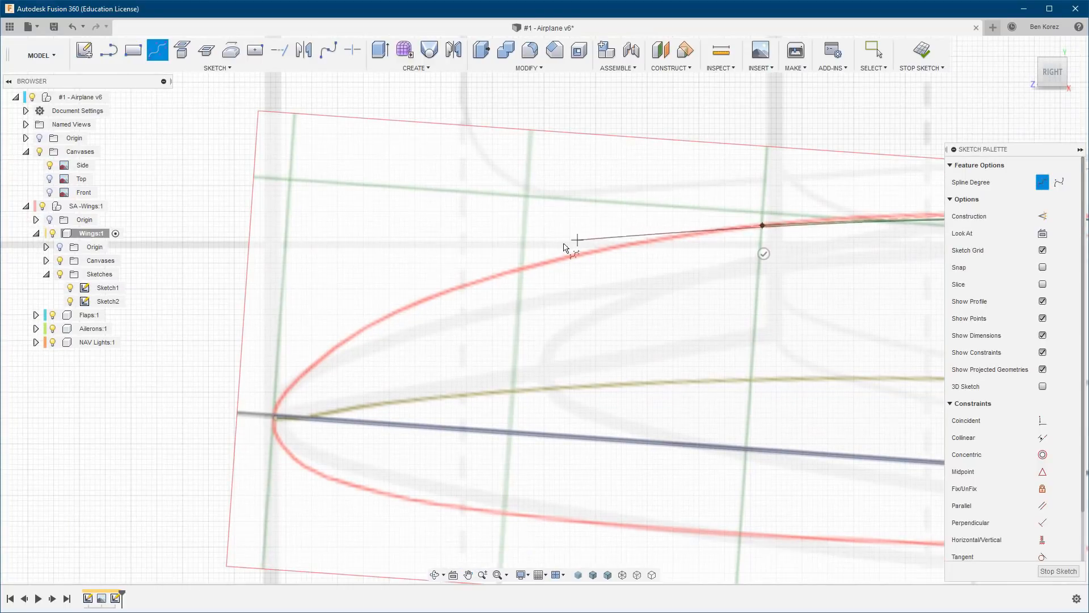
click(602, 250)
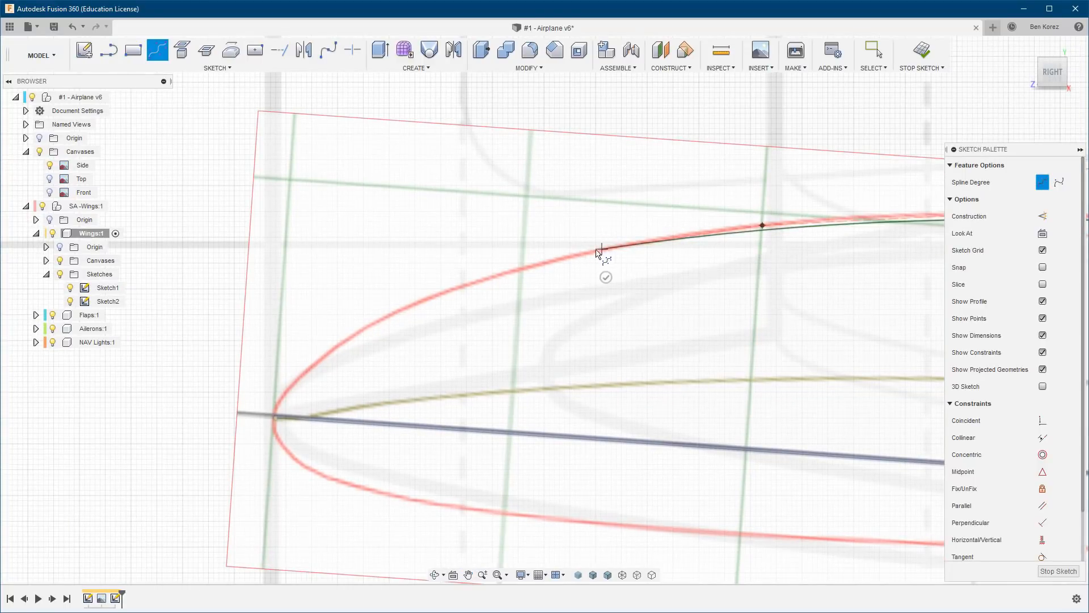
click(517, 270)
click(446, 293)
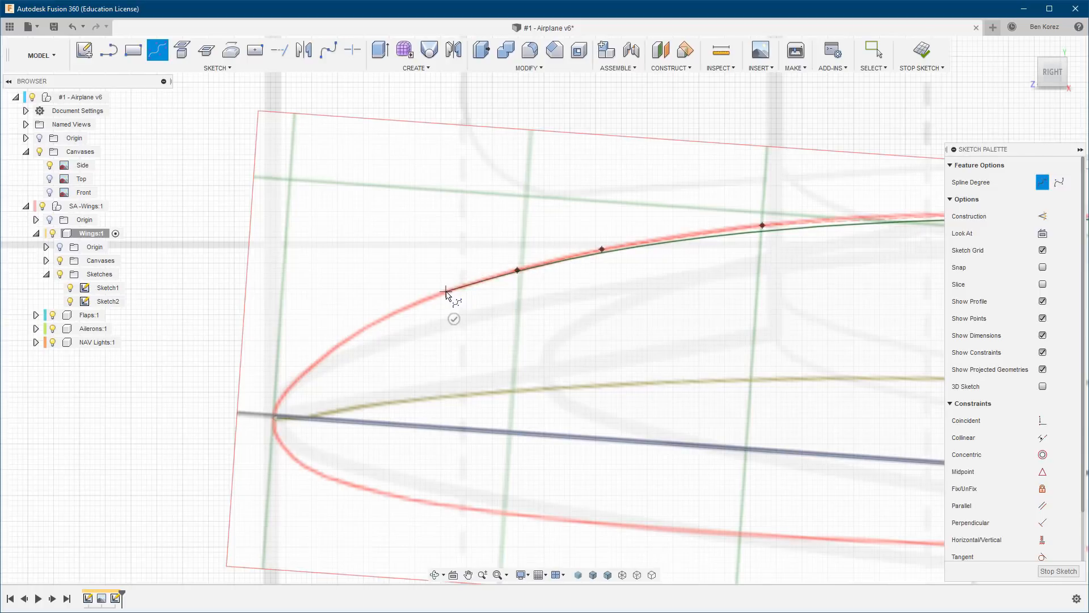
click(398, 311)
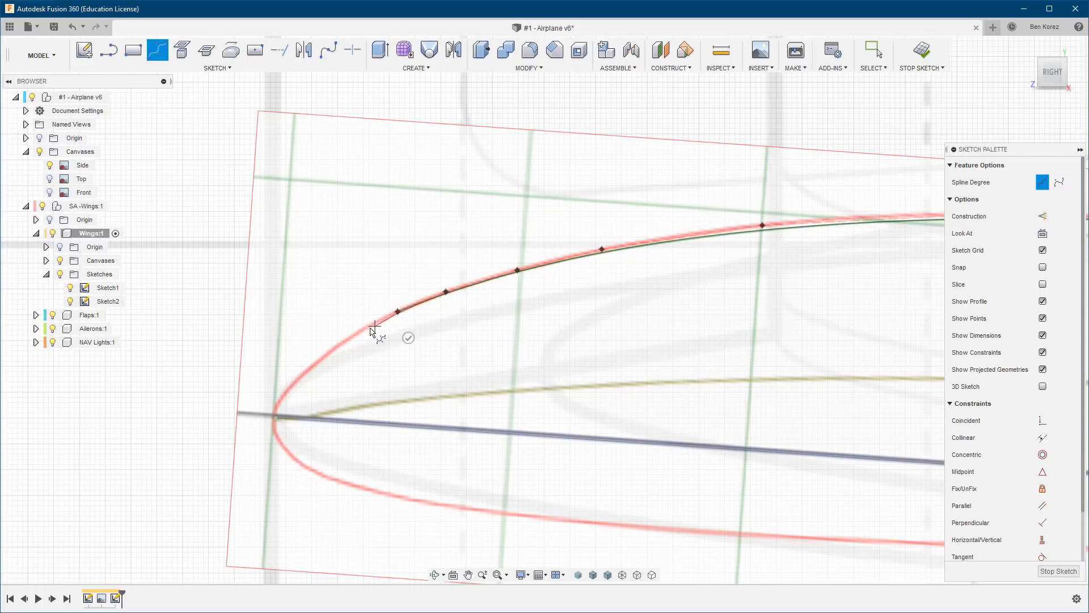
click(353, 335)
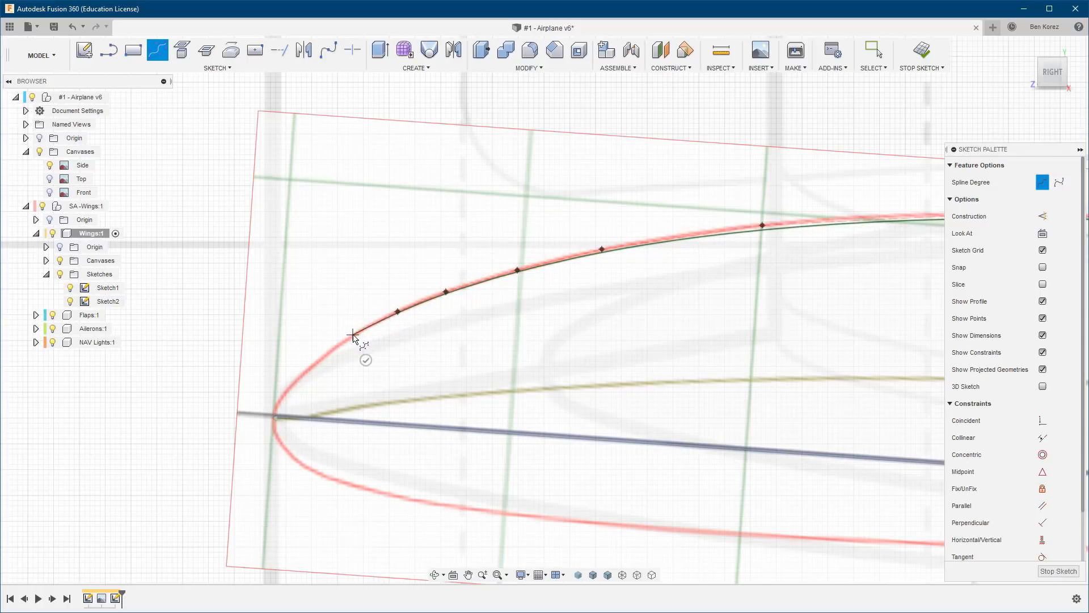
click(328, 355)
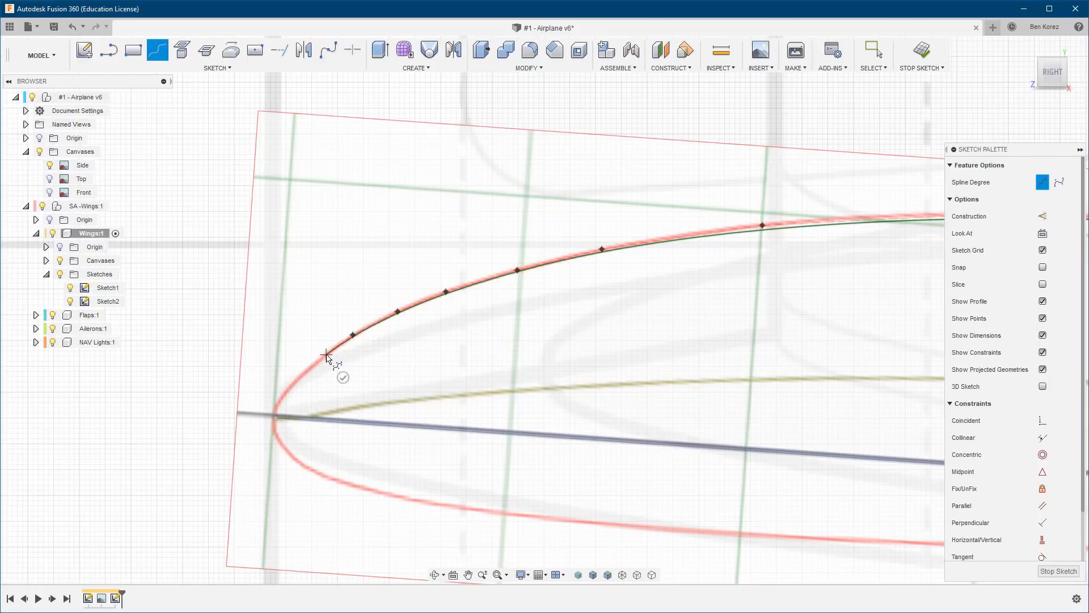
click(296, 382)
Wrap the spline around the airfoil's nose with seven closely spaced control points, ending on the lower front curve.
scroll(279, 432, up, 5)
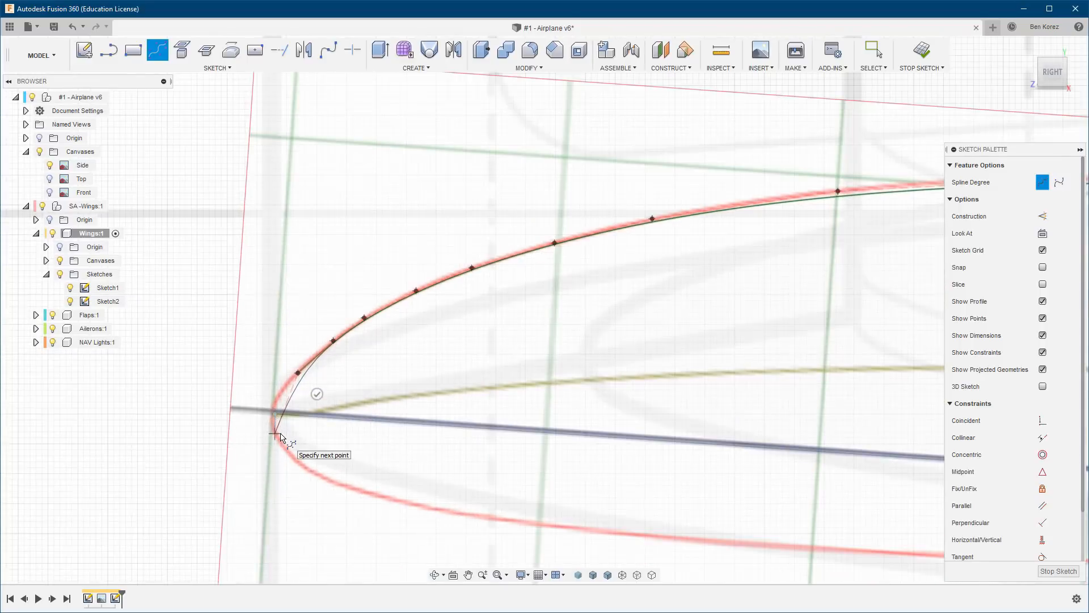
scroll(282, 433, up, 2)
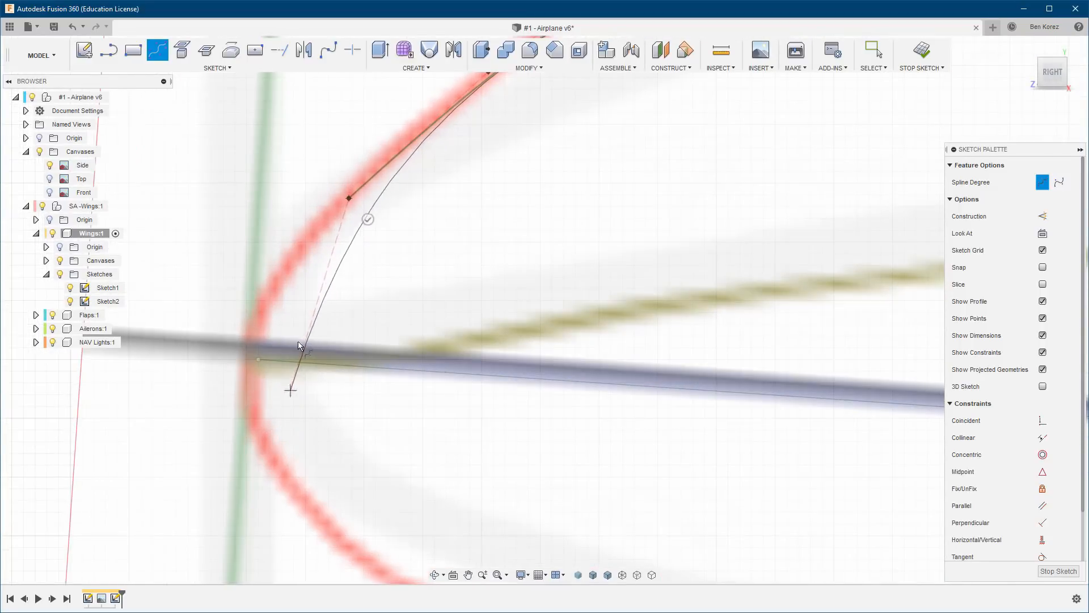
click(288, 263)
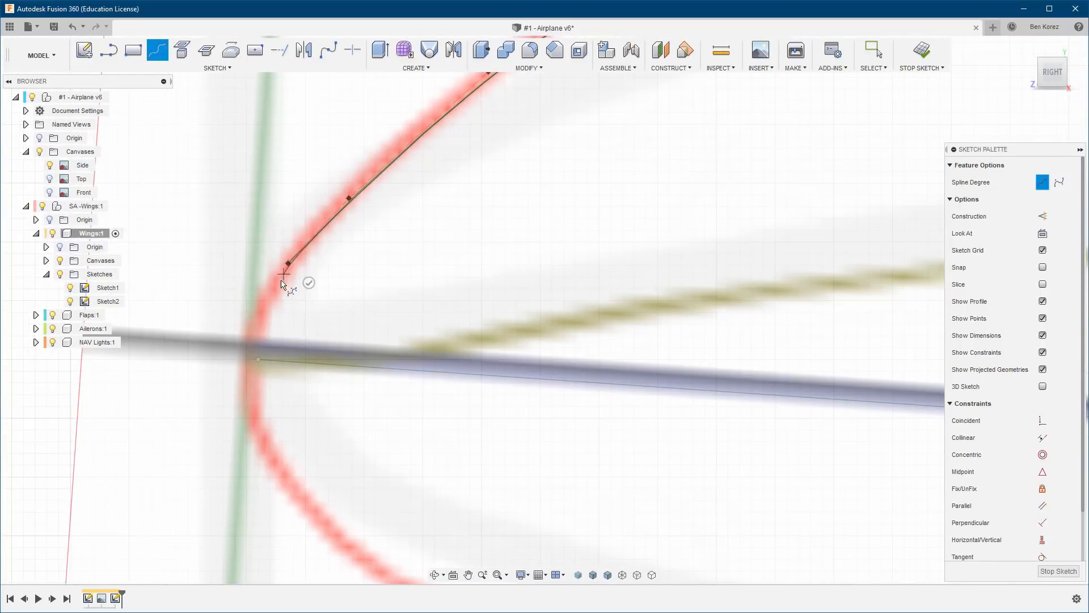
click(259, 317)
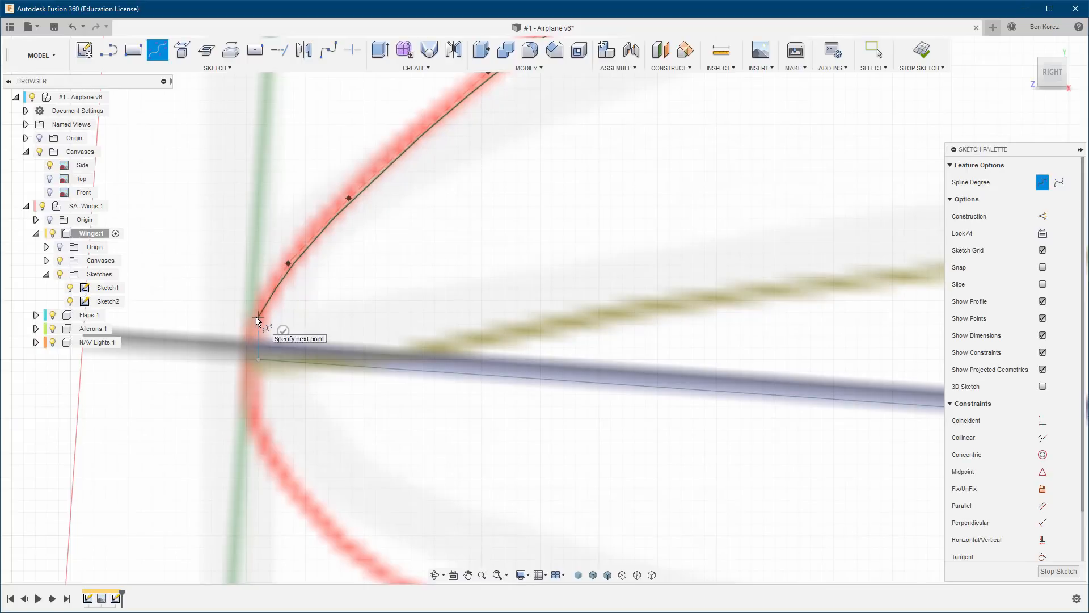
click(253, 361)
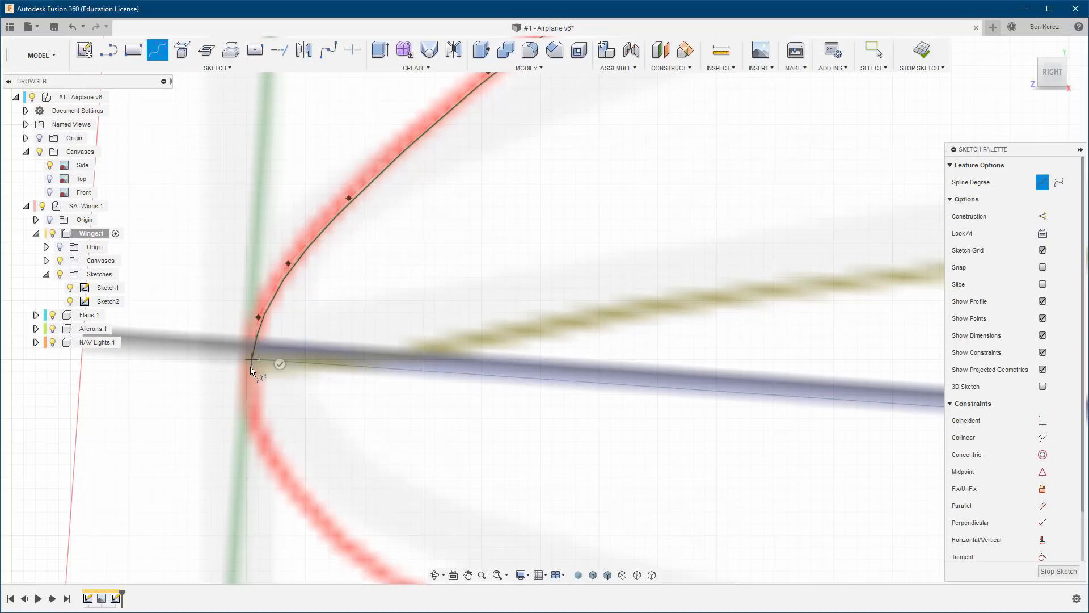
click(251, 406)
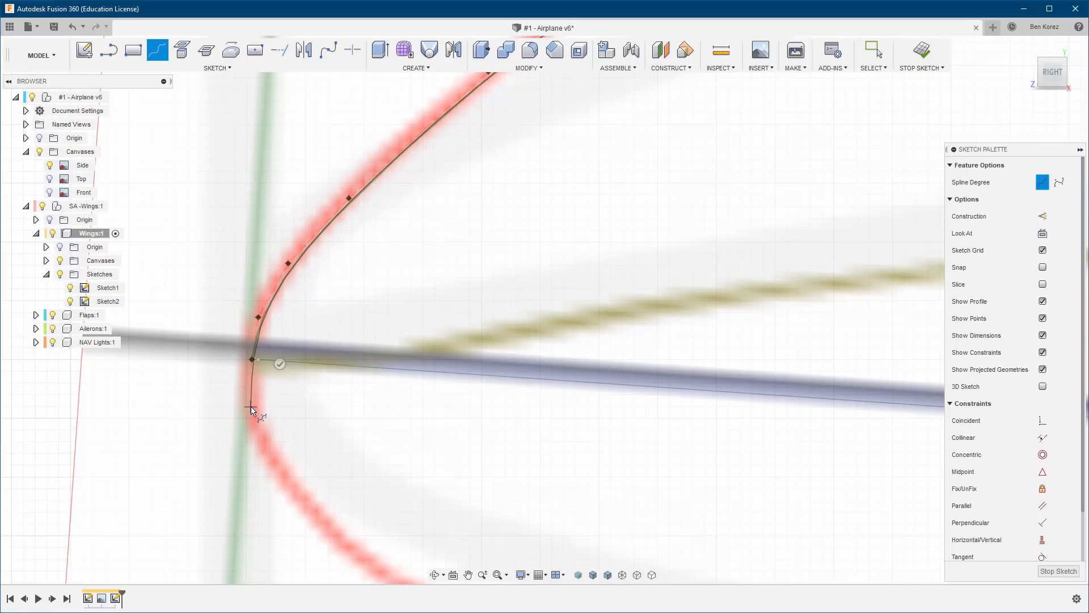
click(258, 436)
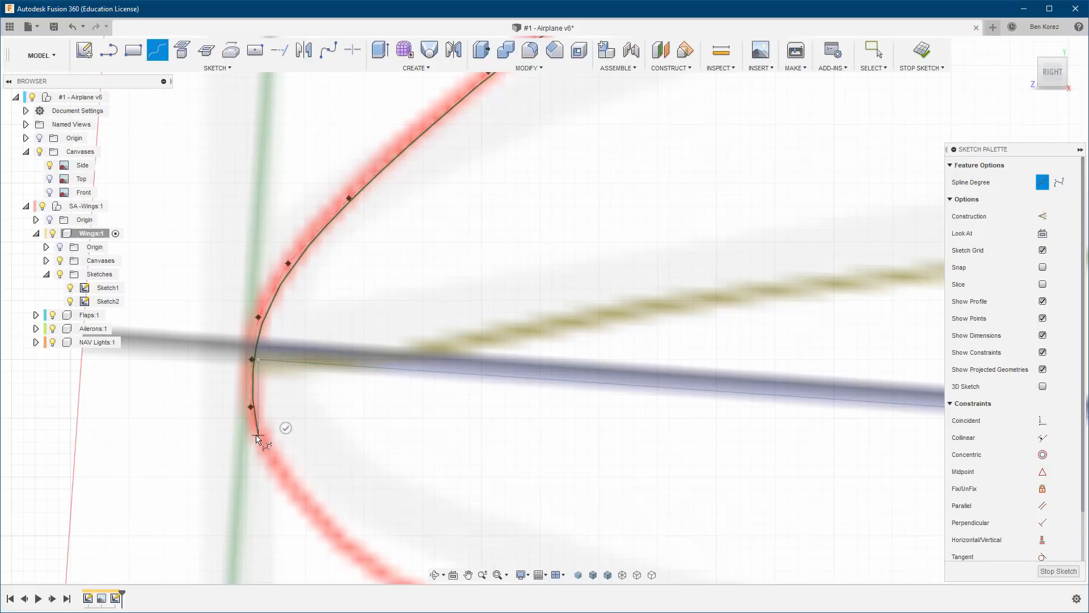
click(277, 479)
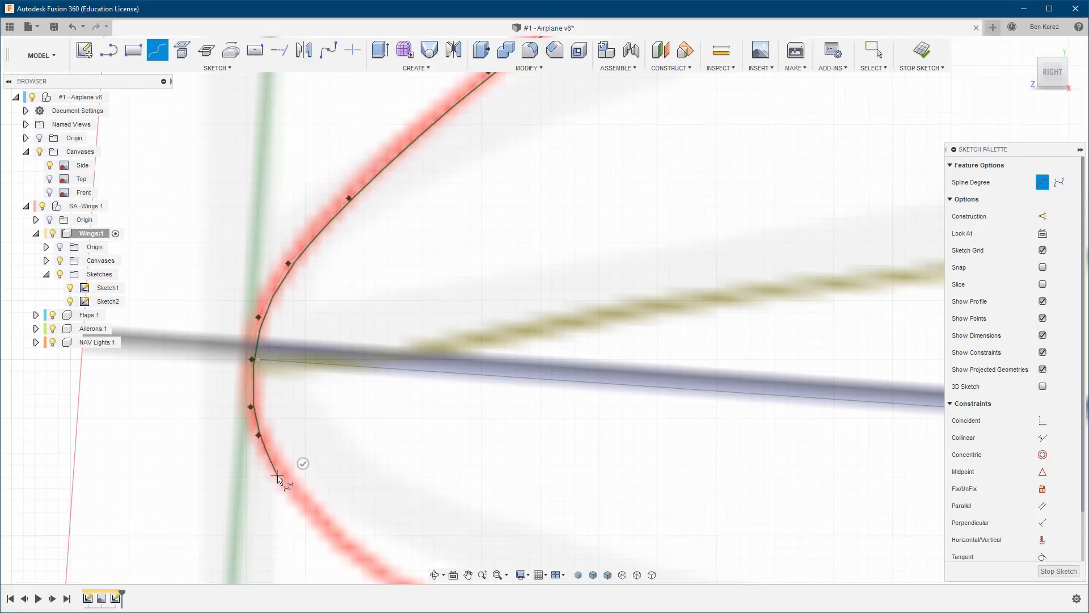
click(324, 529)
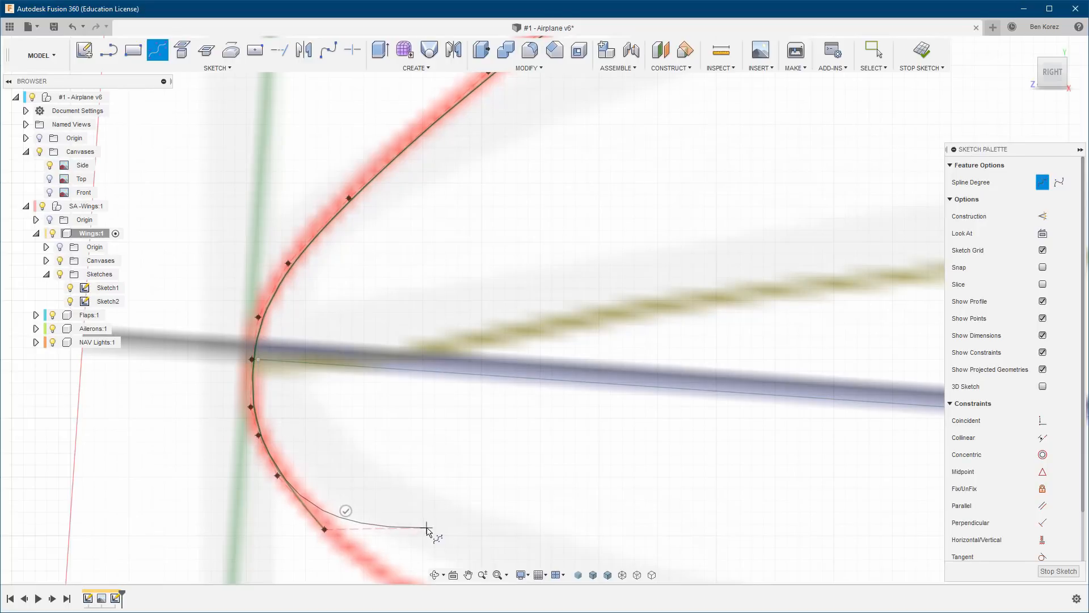
Continue the spline aft along the lower front curve with four control points at gradually wider spacing.
mouse_move(427, 528)
middle_down()
mouse_move(287, 370)
mouse_move(219, 189)
mouse_move(244, 212)
middle_up()
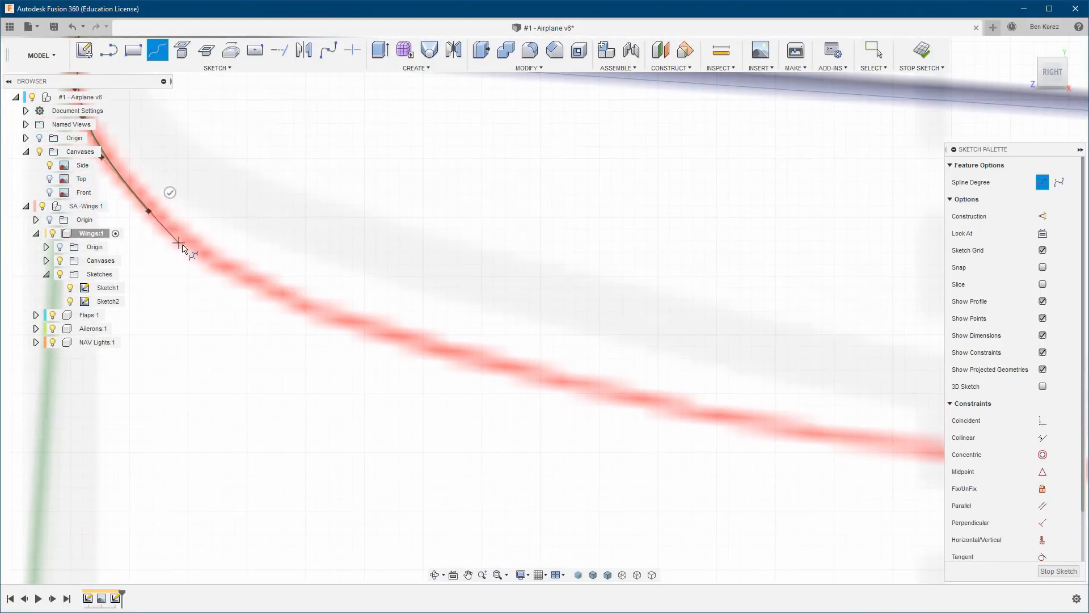
click(210, 256)
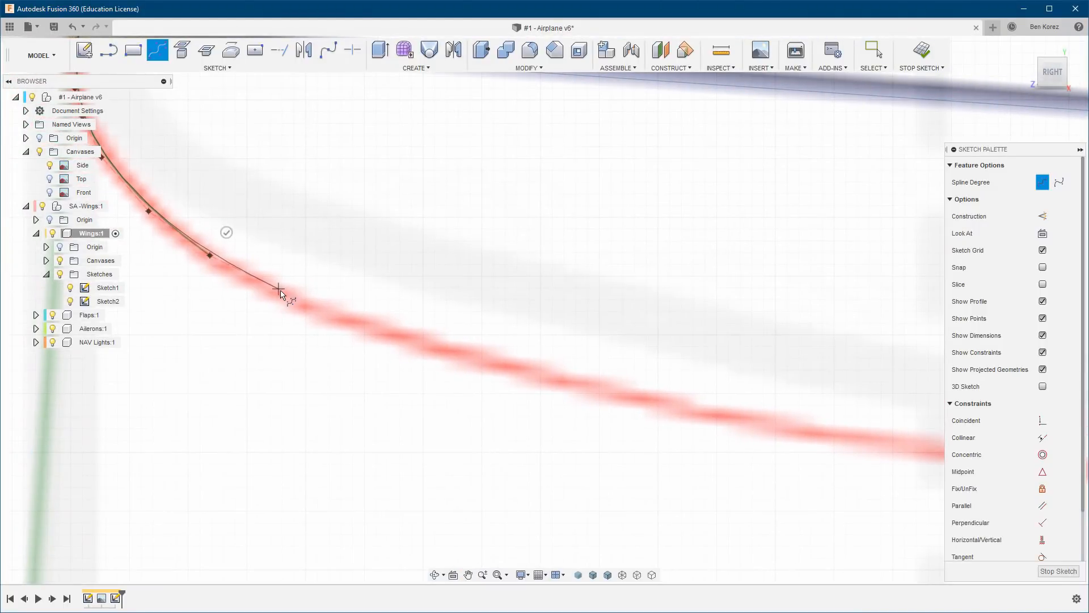
click(285, 296)
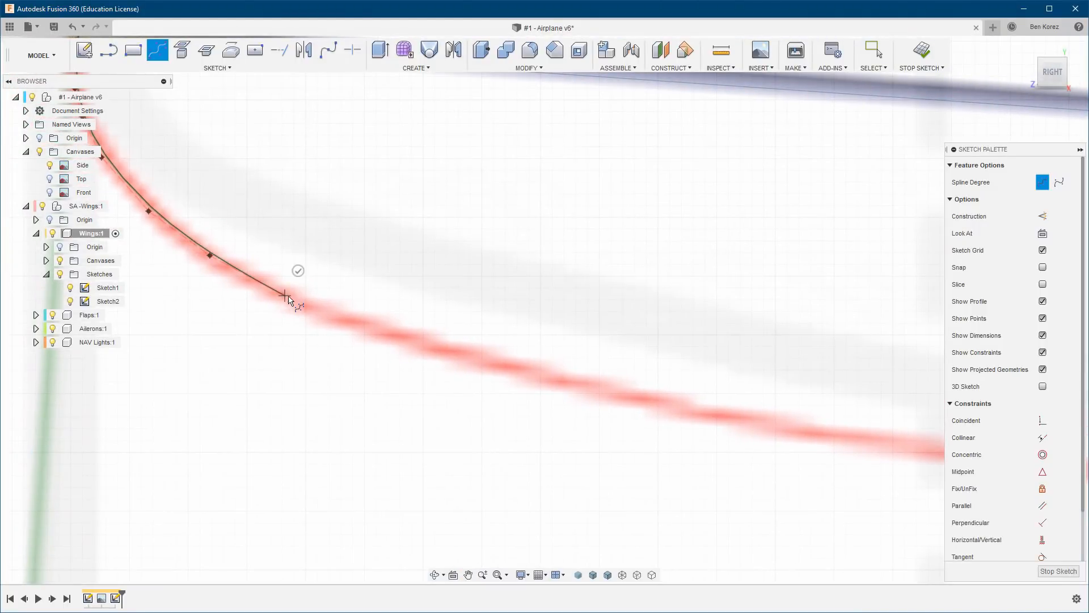
click(394, 335)
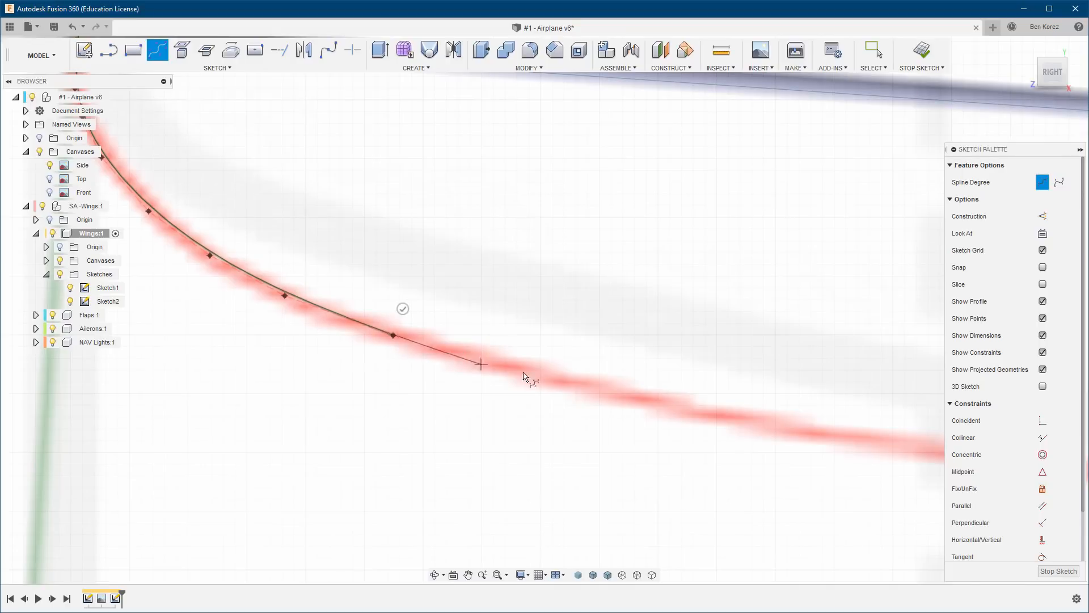
click(586, 390)
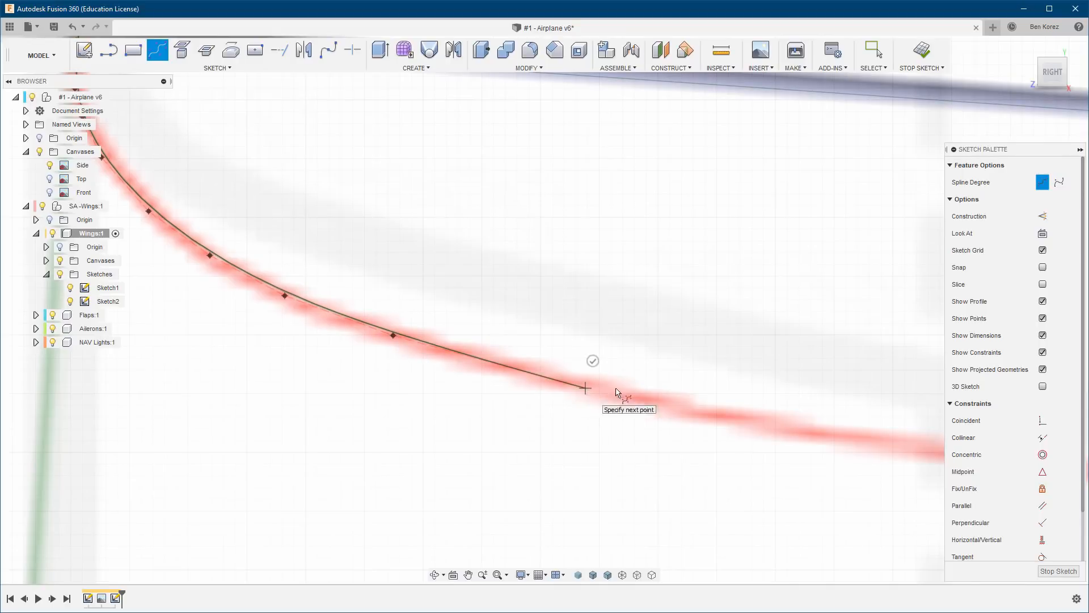
Extend the spline along the lower surface with two control points, the second on the first vertical grid line aft of the nose.
middle_drag(732, 382, 413, 335)
scroll(207, 338, up, 2)
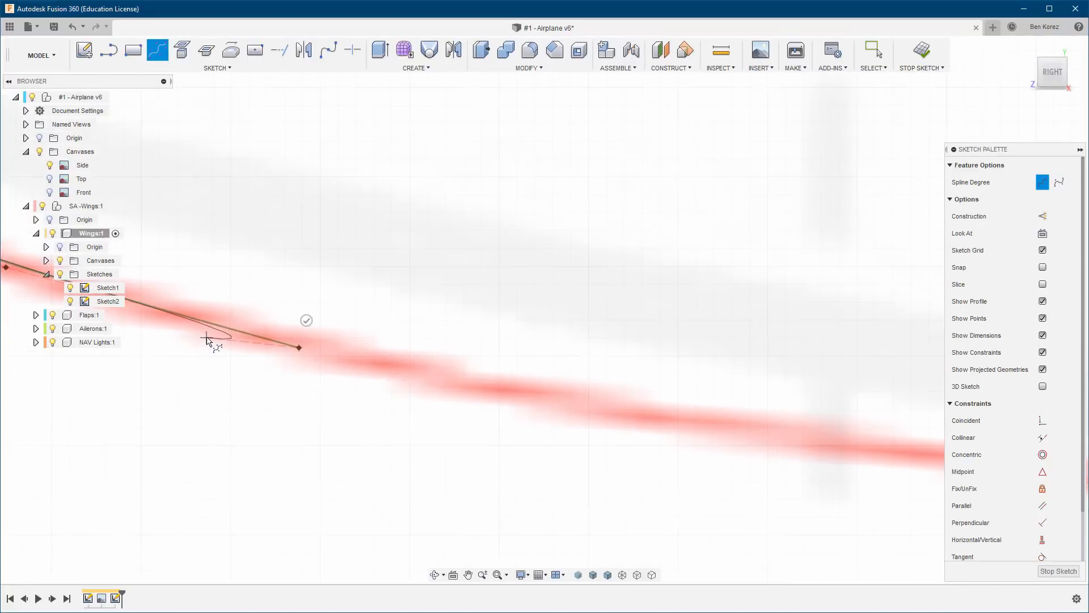
scroll(207, 339, down, 6)
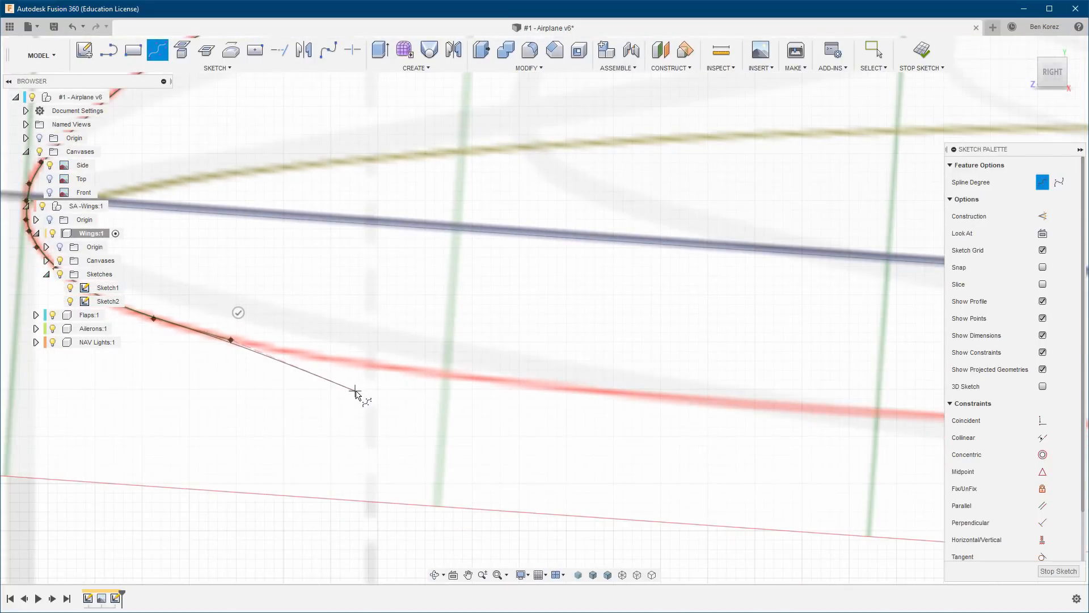
click(335, 359)
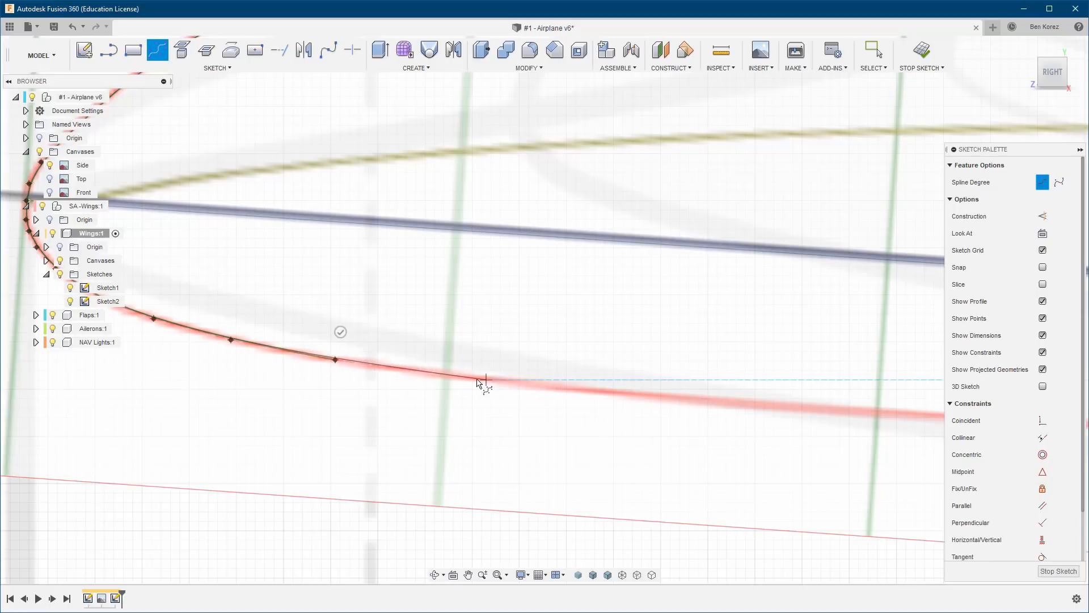
click(448, 376)
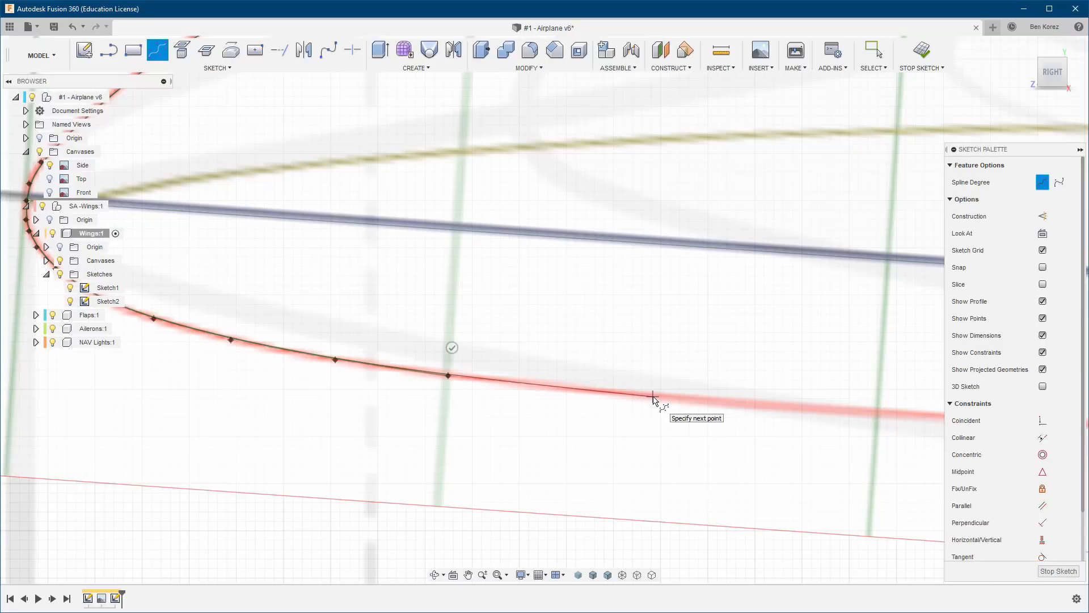
Add a lower-surface control point about midway to the next grid line and another on that grid line.
click(653, 397)
click(630, 391)
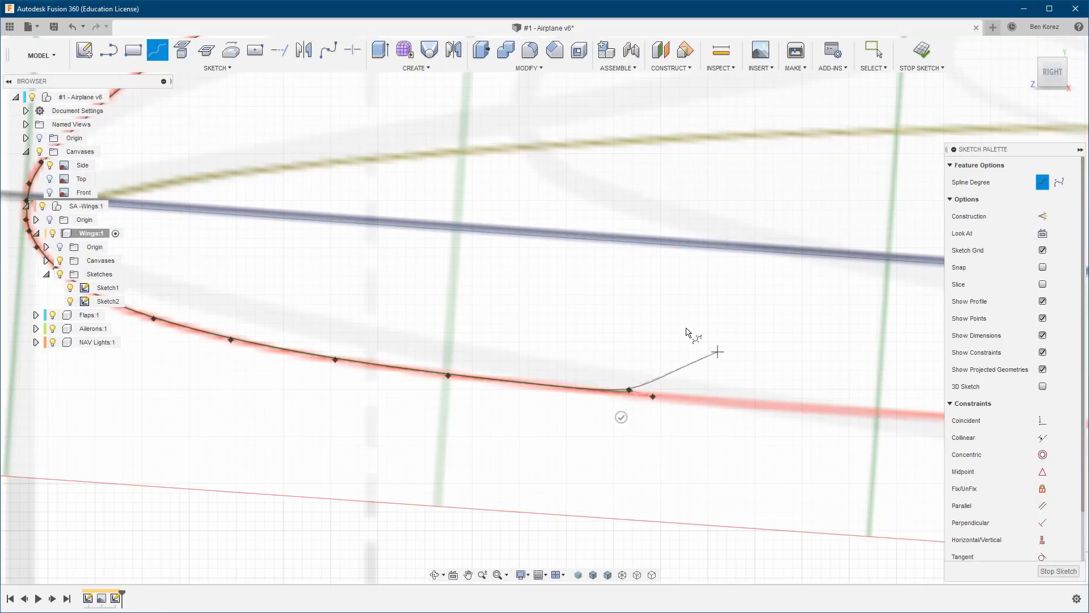
middle_drag(719, 379, 482, 349)
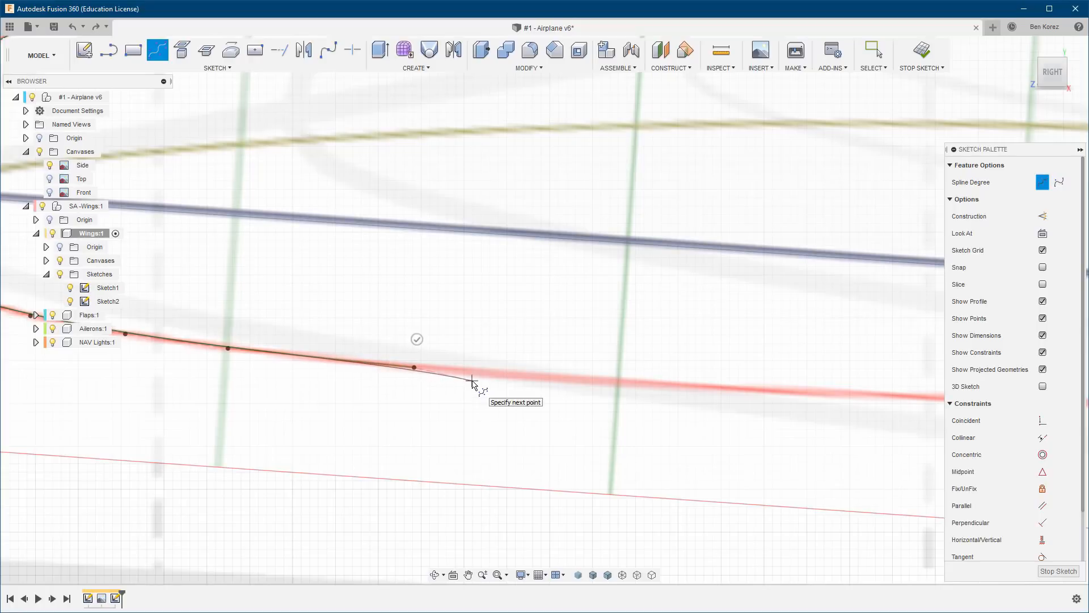
click(618, 383)
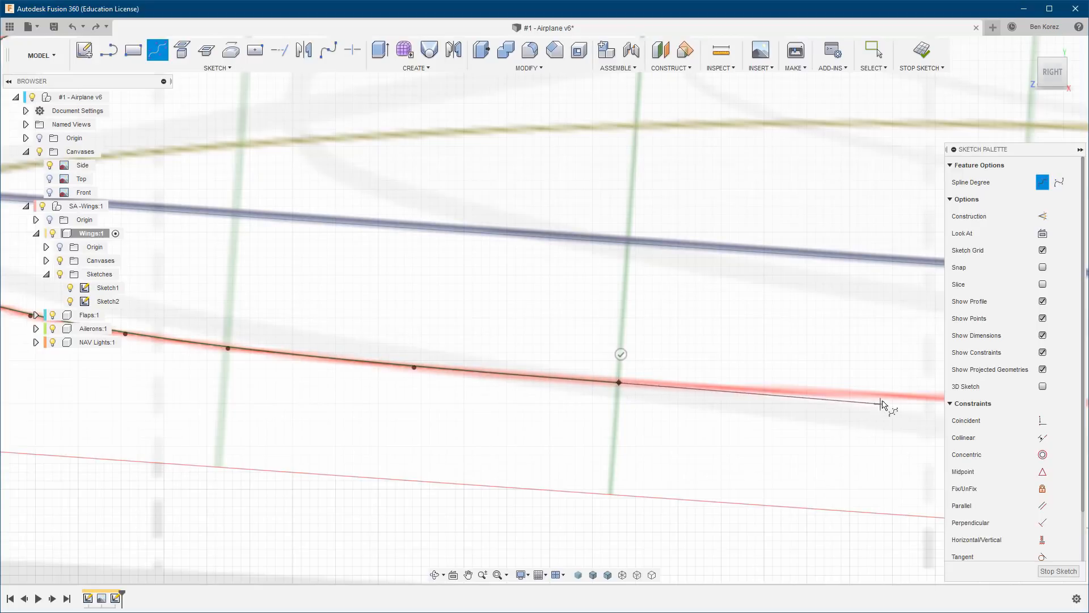
Continue the spline along the lower surface with control points on the next three grid lines and the dark mid-chord line.
mouse_move(881, 380)
middle_down()
mouse_move(785, 363)
mouse_move(646, 298)
middle_up()
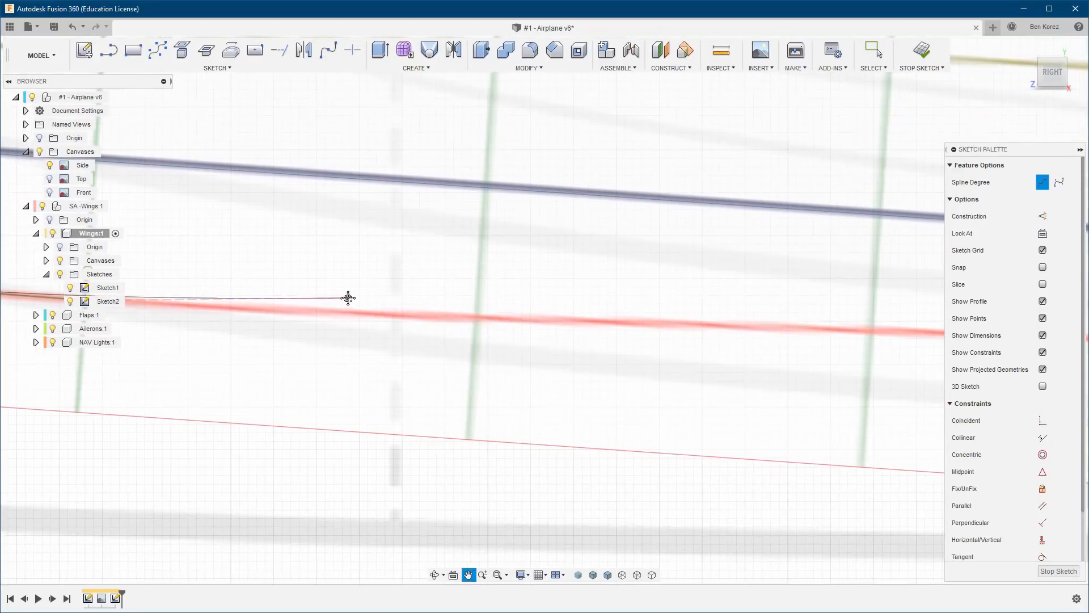
click(479, 319)
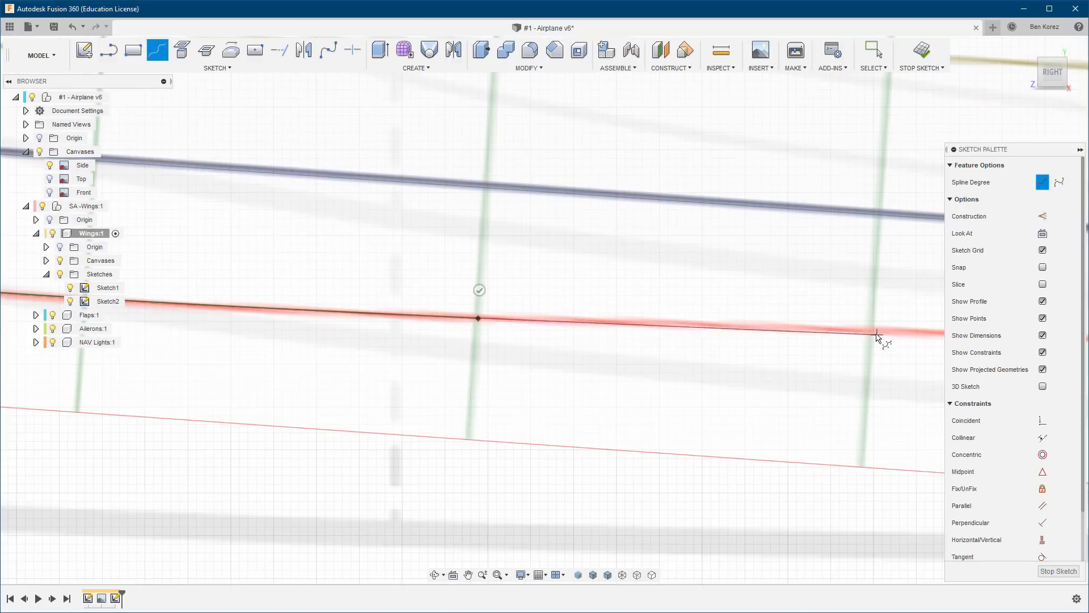
click(871, 332)
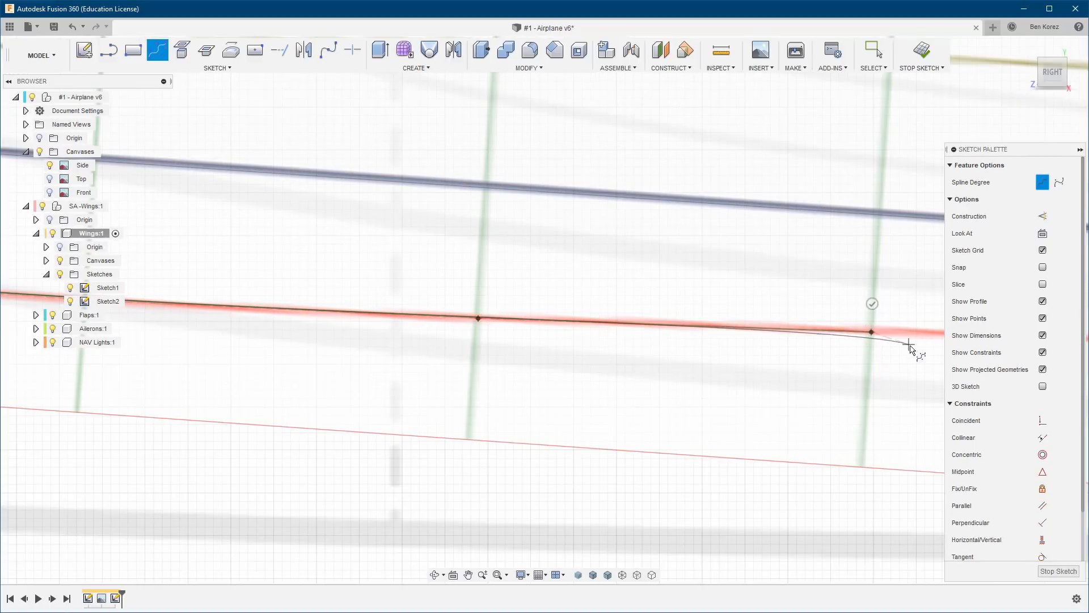
middle_drag(800, 342, 316, 324)
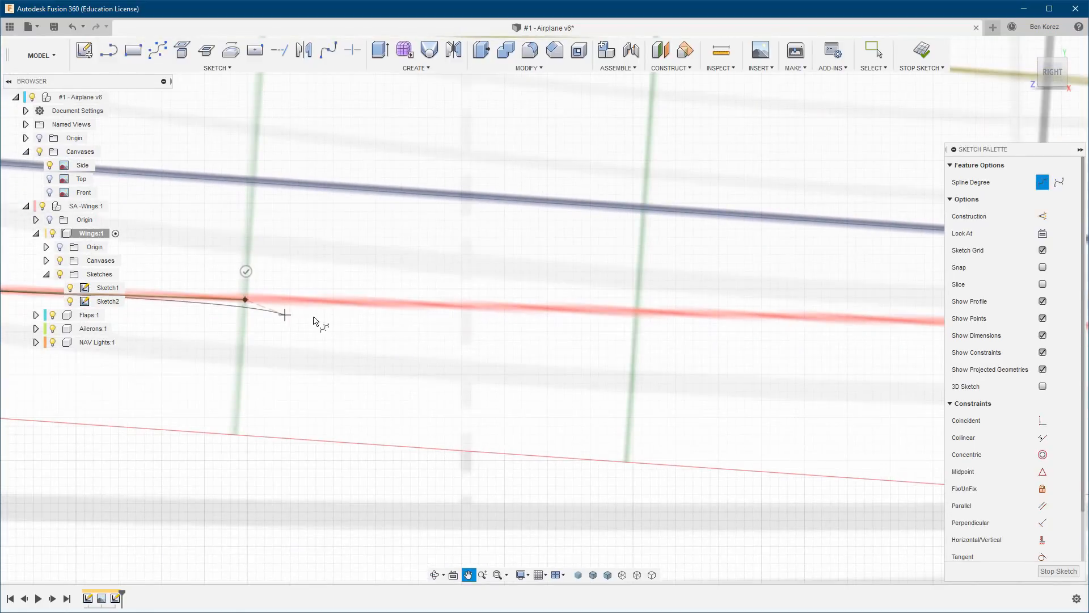
click(637, 312)
middle_drag(822, 352, 226, 340)
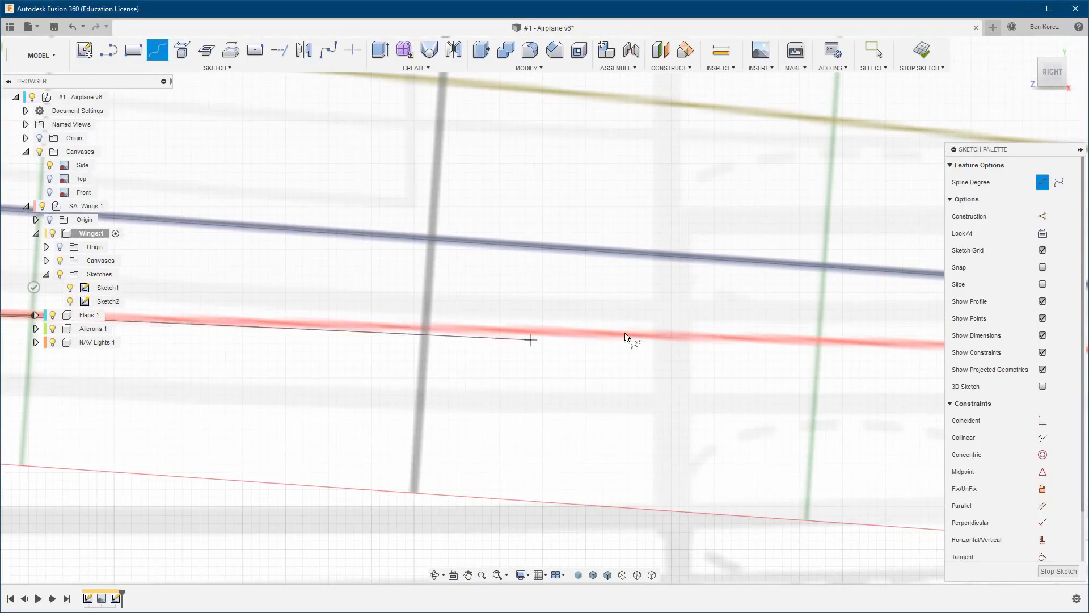
click(425, 329)
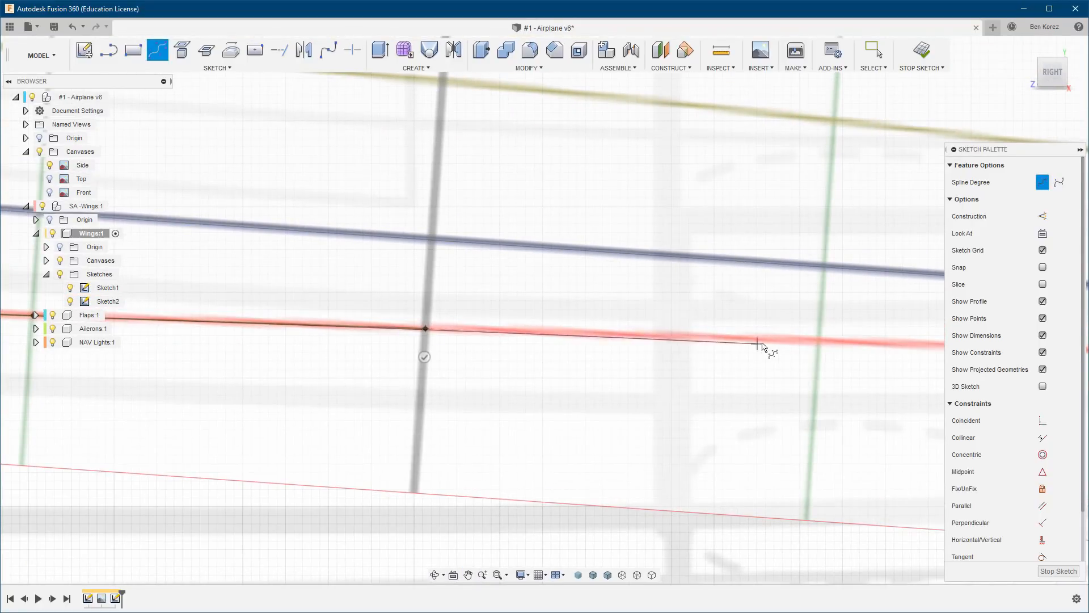
Trace the lower surface aft of mid-chord with spline control points on the next three grid lines.
click(820, 343)
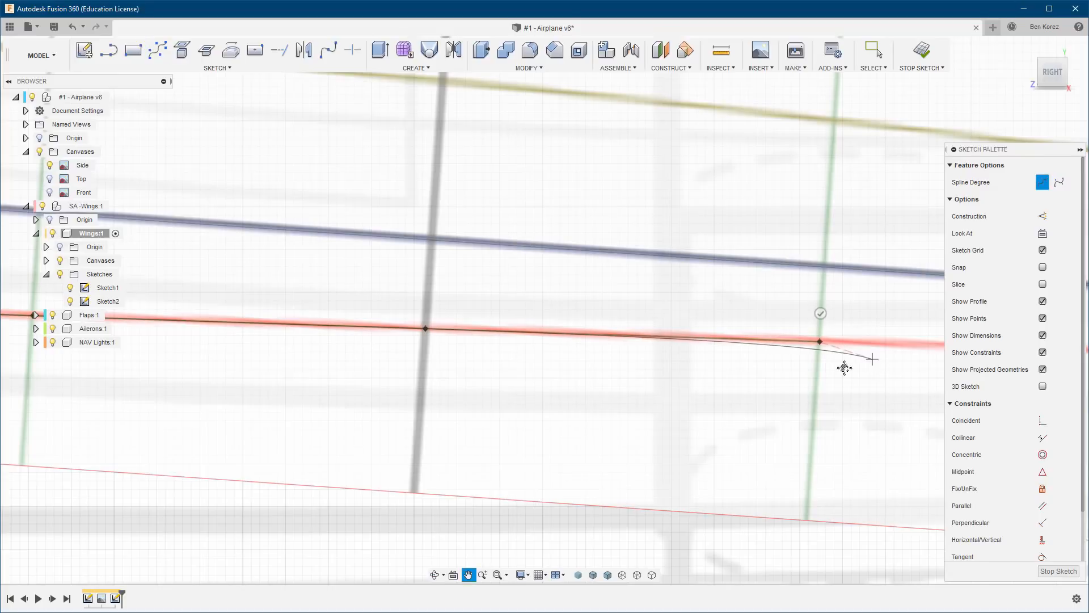
middle_drag(844, 367, 277, 376)
click(611, 371)
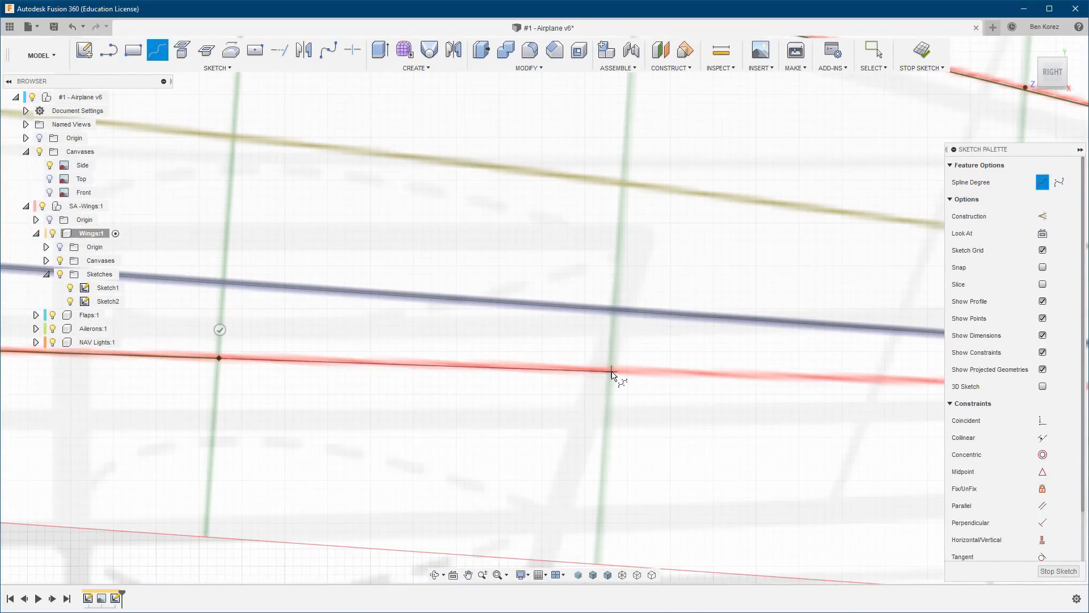
middle_drag(843, 407, 343, 423)
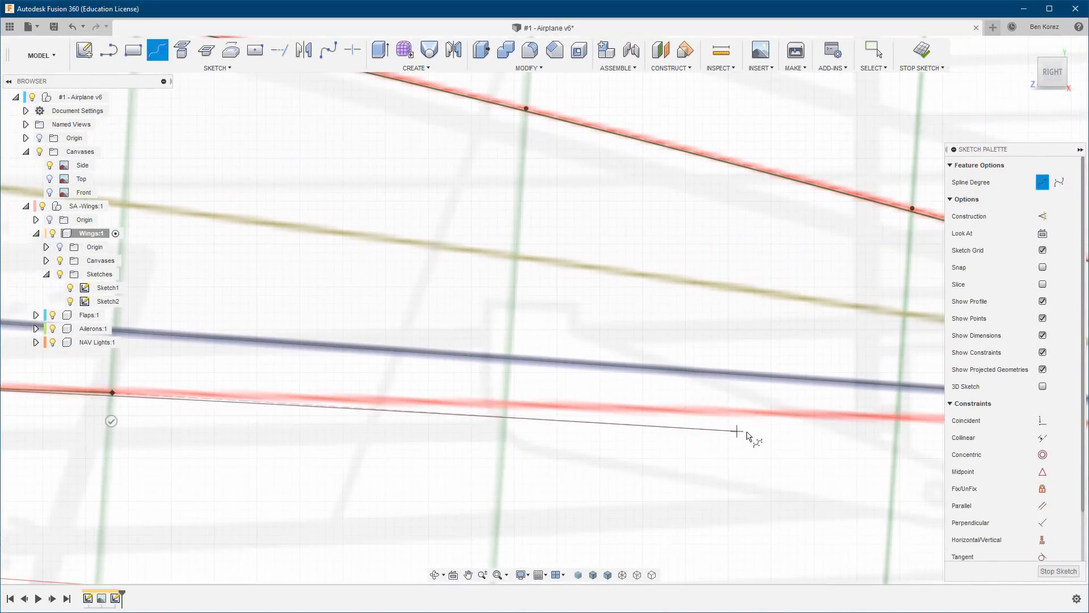
click(506, 405)
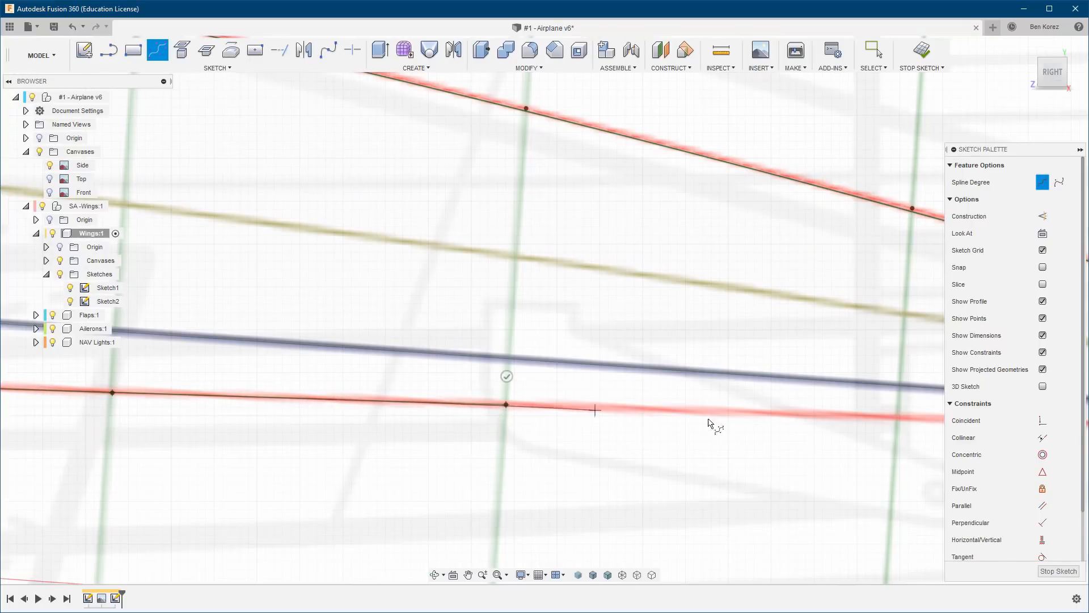
Extend the spline along the lower surface with control points on the two remaining grid lines before the trailing edge.
middle_drag(822, 440, 367, 451)
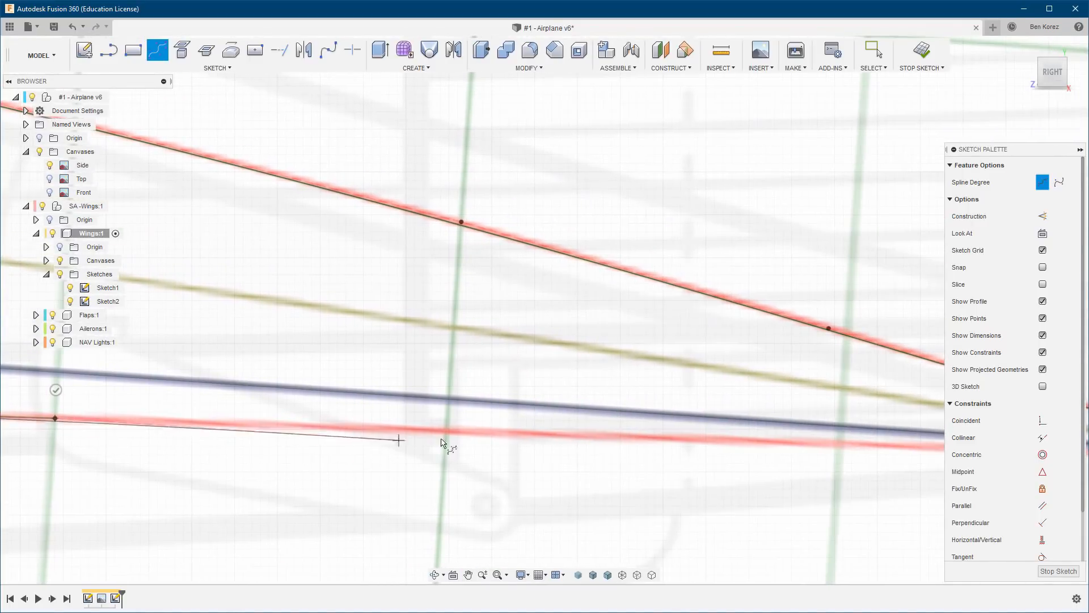
click(447, 434)
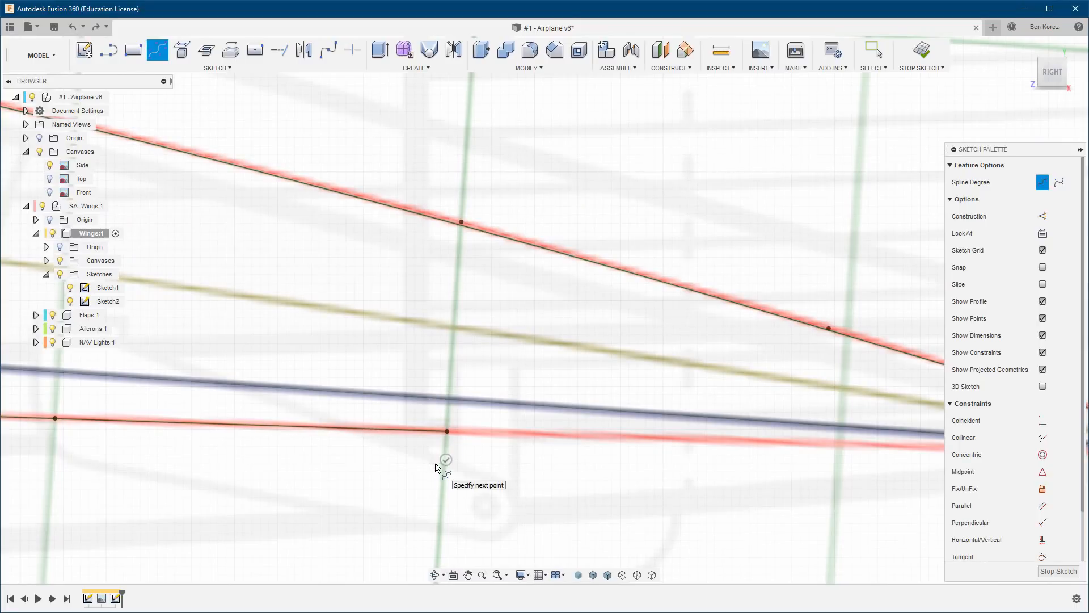
middle_drag(661, 462, 329, 436)
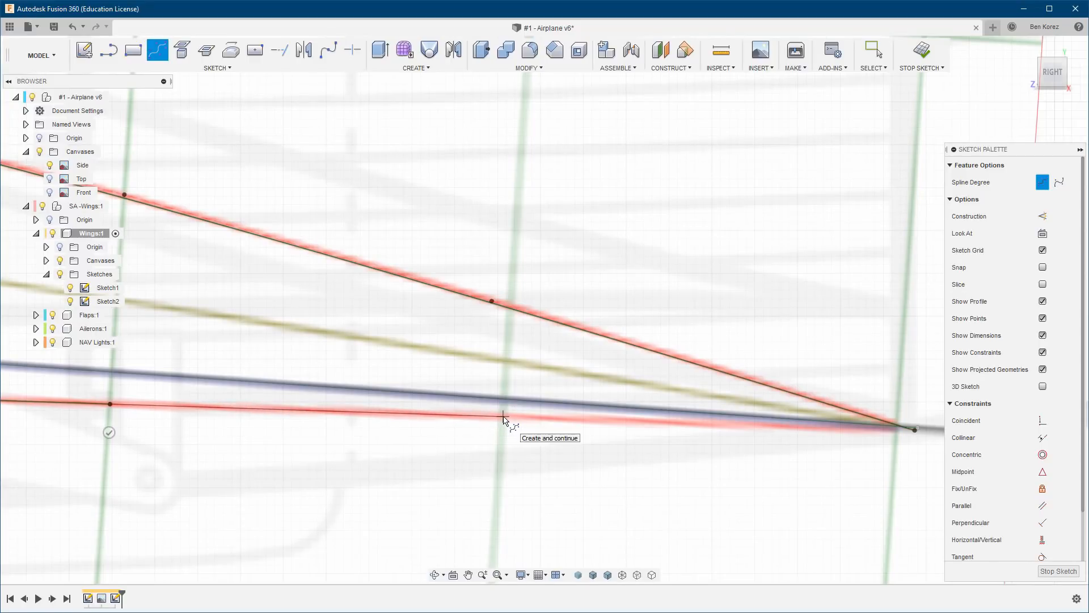
click(503, 418)
Close the spline on its starting point at the airfoil's trailing edge and finish the spline.
middle_drag(766, 450, 419, 452)
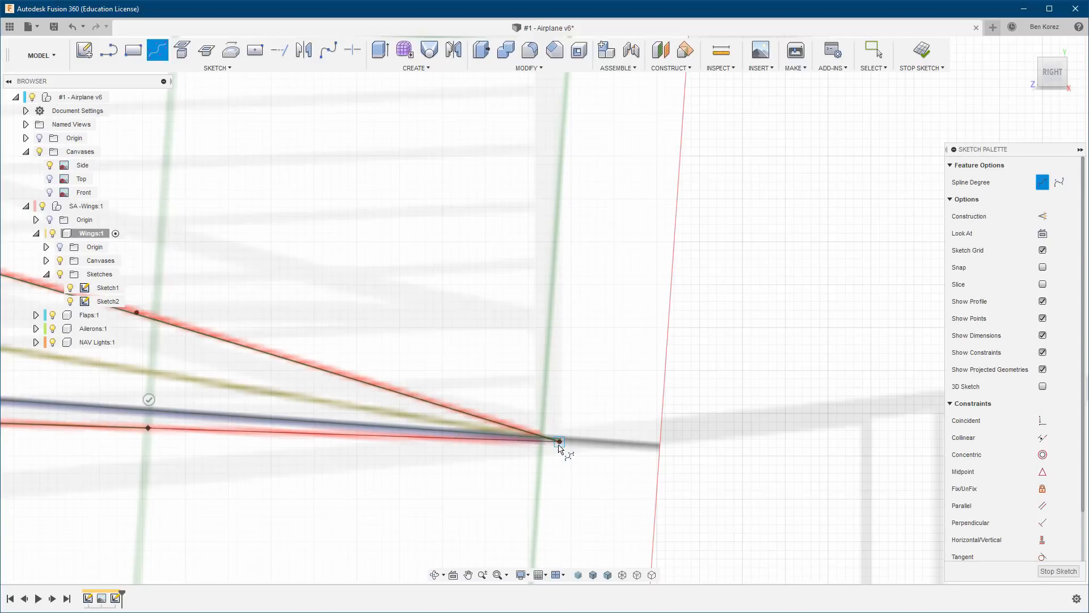
scroll(559, 445, down, 2)
scroll(559, 446, up, 5)
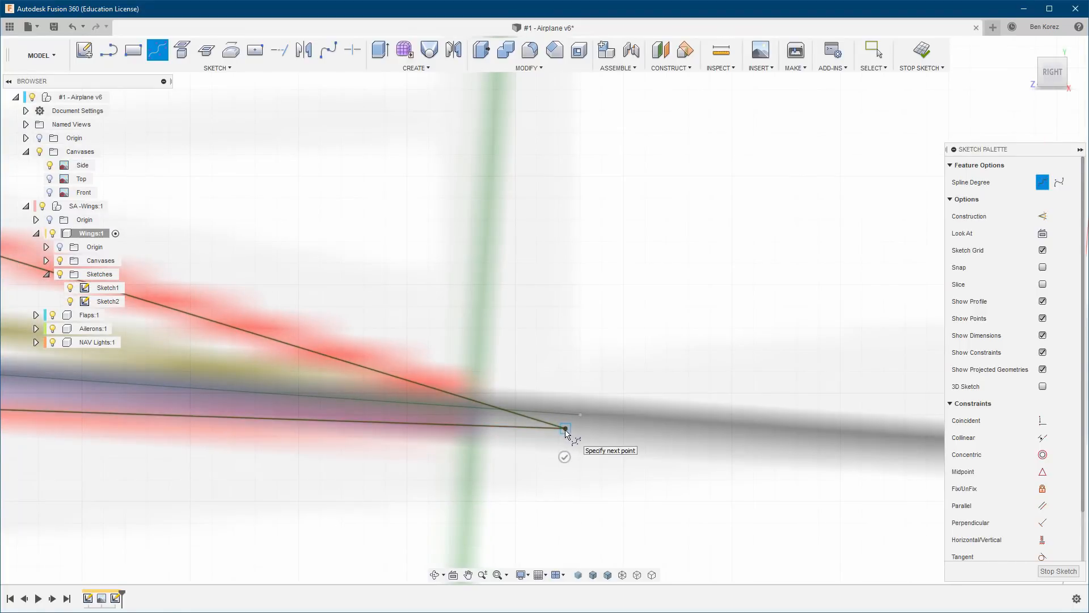
drag(566, 429, 563, 458)
key(Escape)
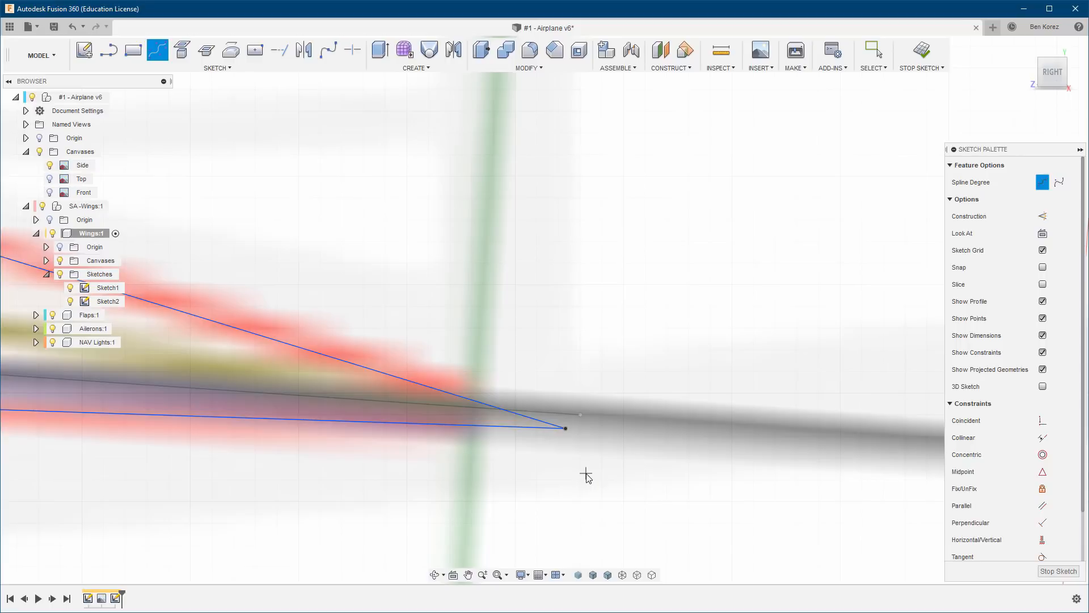
key(Escape)
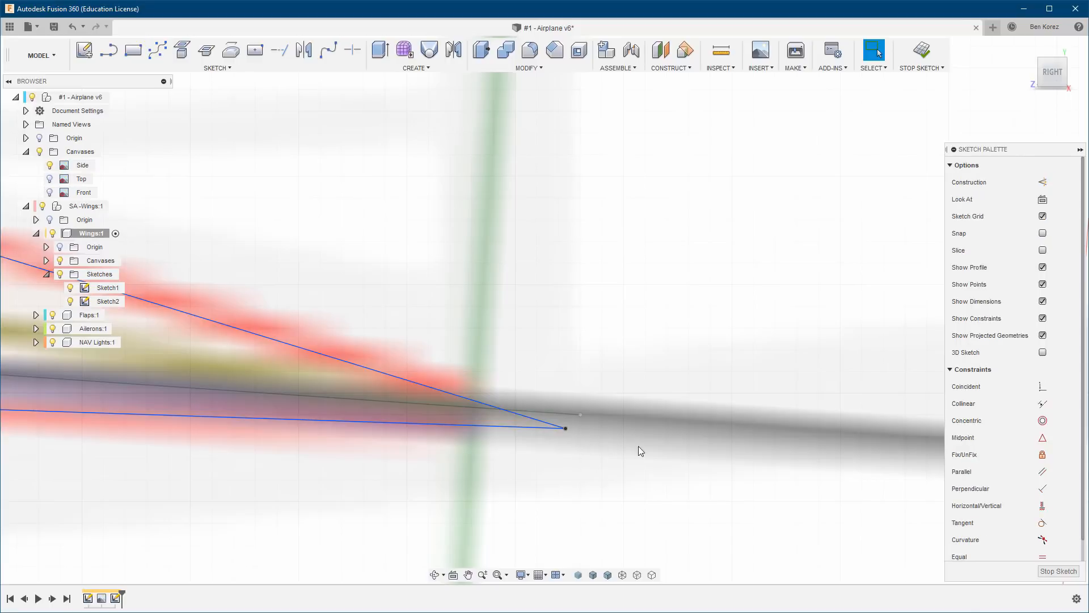
Nudge the first and third upper-surface control points forward of the trailing edge slightly upward to fit the red airfoil outline.
scroll(713, 413, up, 1)
scroll(713, 413, down, 3)
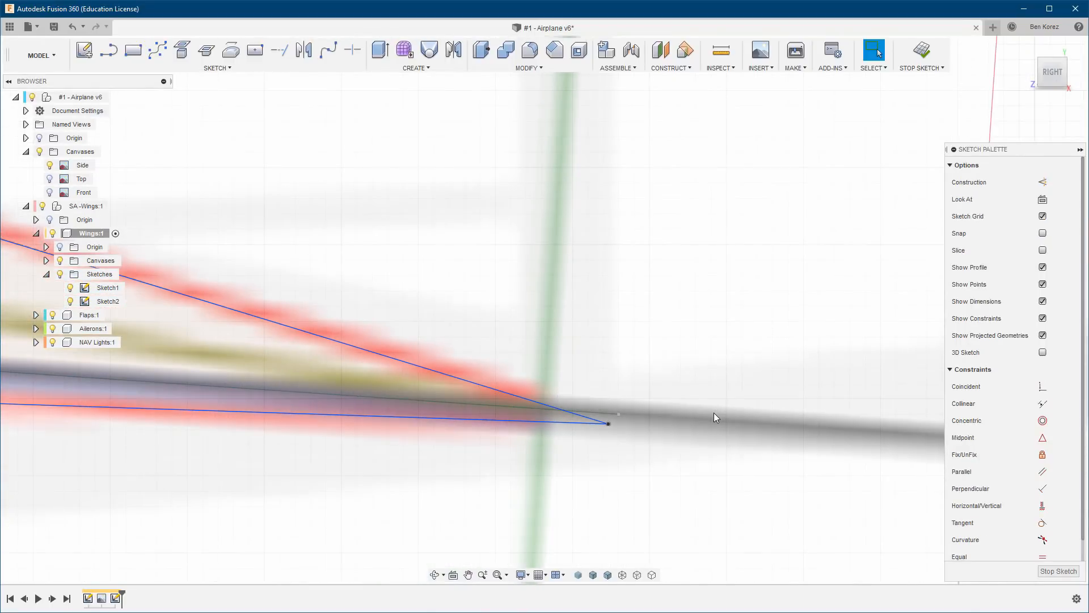
scroll(716, 414, down, 7)
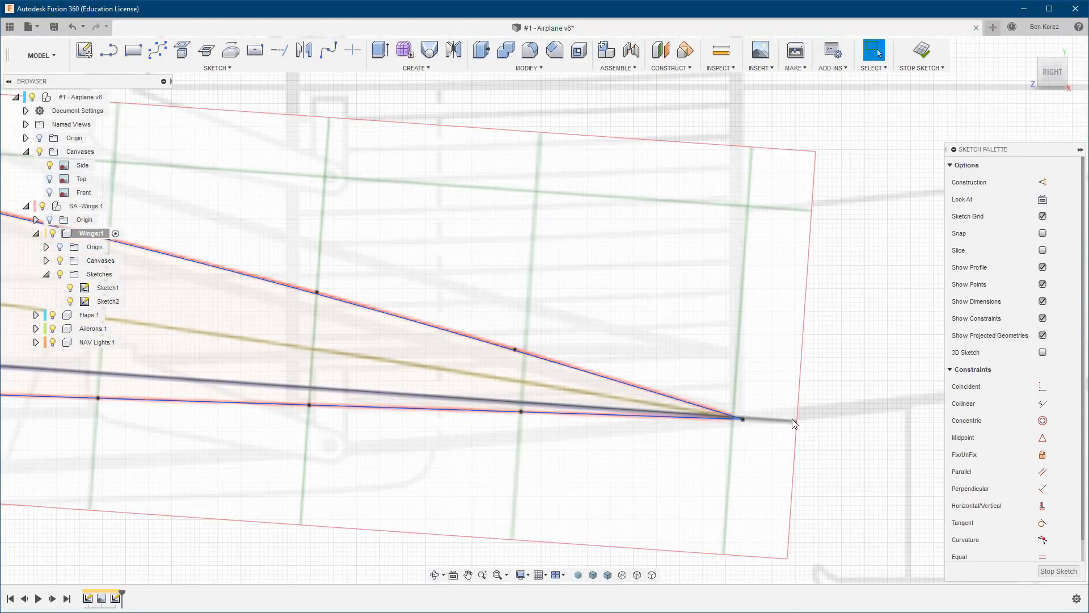
scroll(791, 421, down, 2)
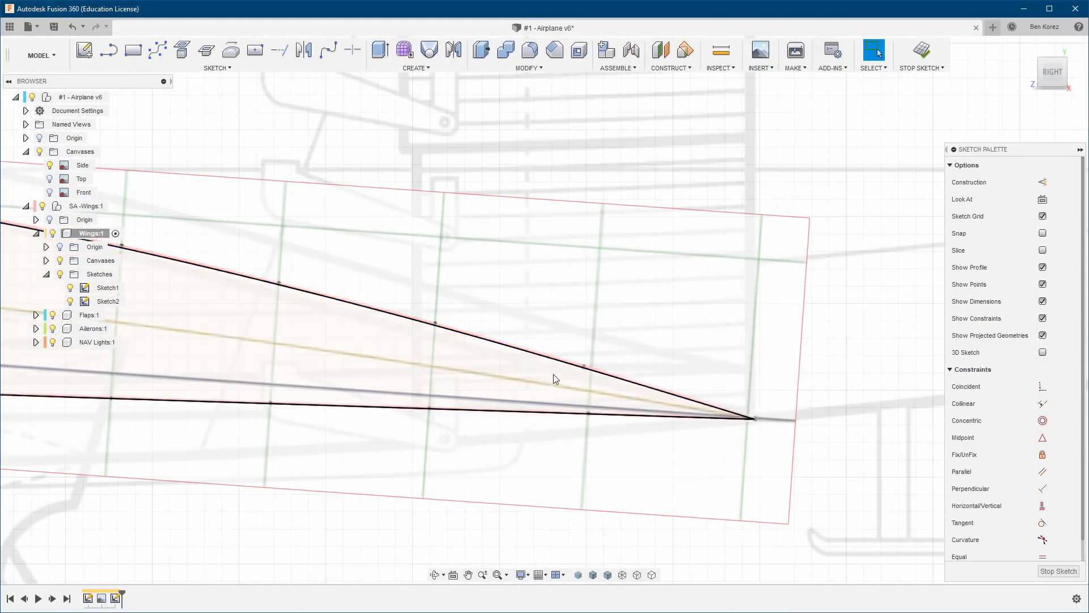
scroll(590, 372, up, 3)
scroll(587, 368, up, 2)
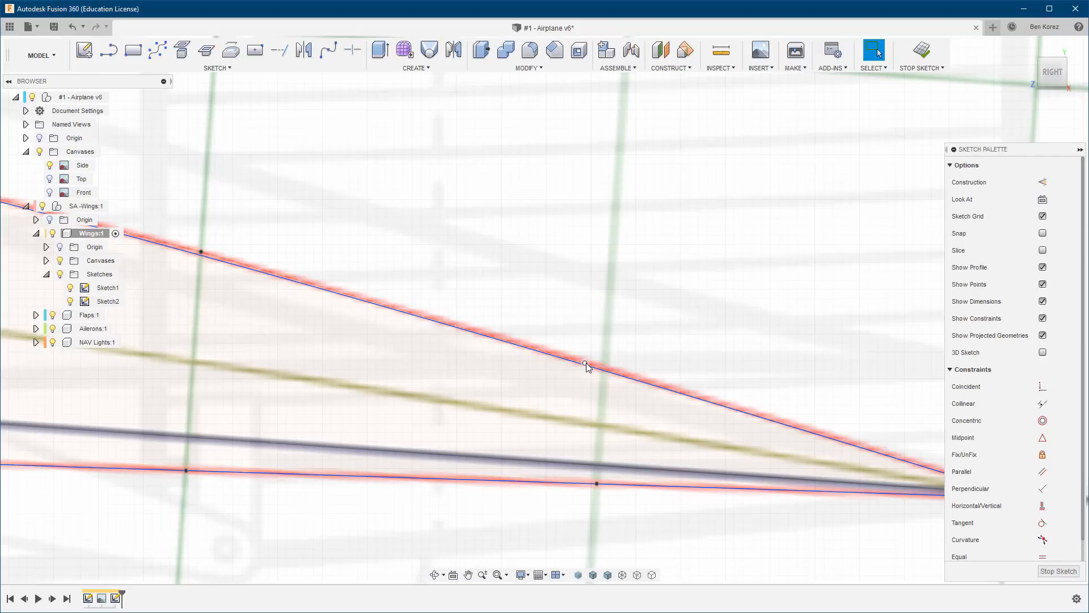
drag(587, 359, 587, 358)
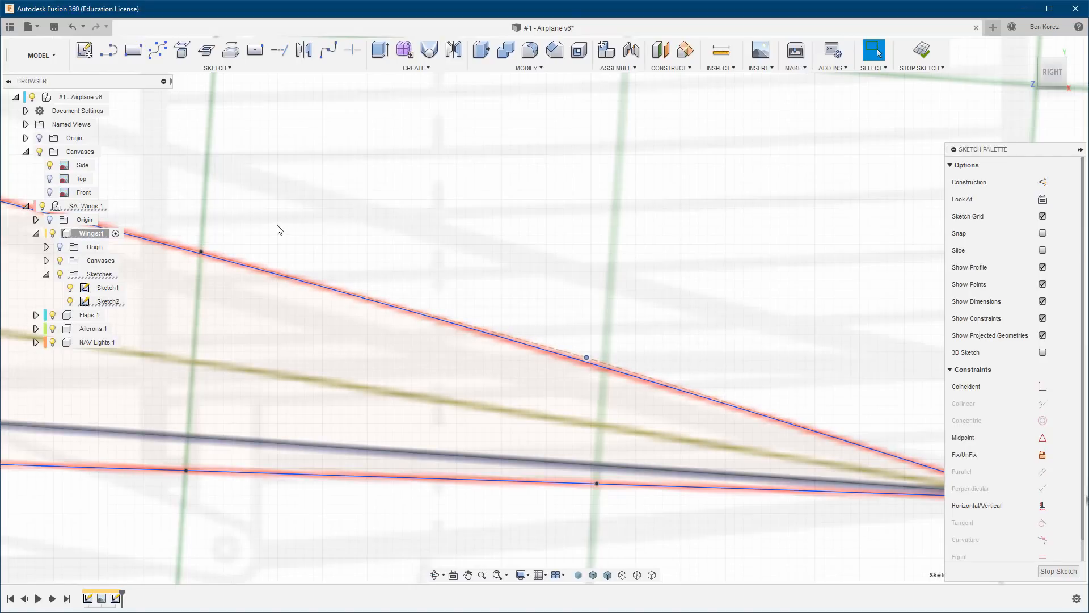
middle_drag(347, 235, 935, 350)
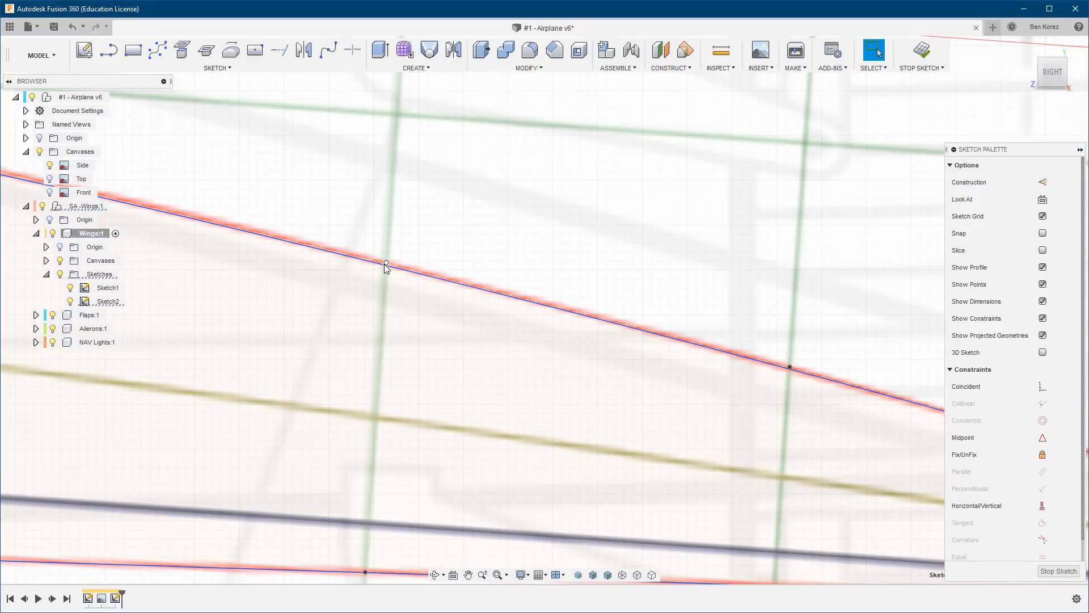
drag(388, 264, 389, 260)
Raise the fourth to sixth upper-surface control points forward of the trailing edge so the spline follows the red outline.
mouse_move(297, 202)
middle_down()
mouse_move(734, 285)
mouse_move(1035, 370)
middle_up()
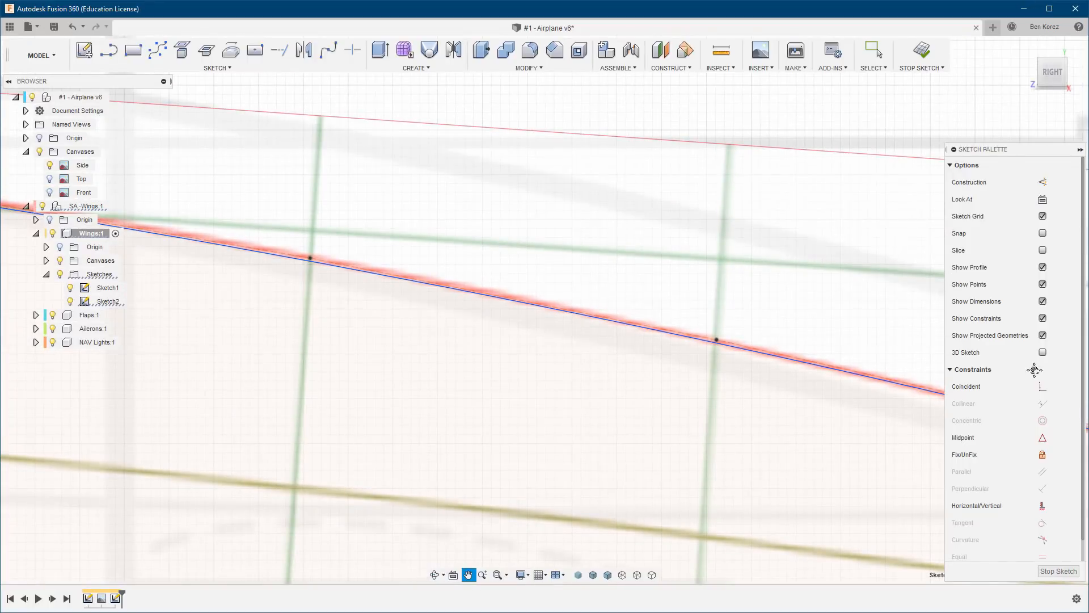
drag(717, 341, 717, 335)
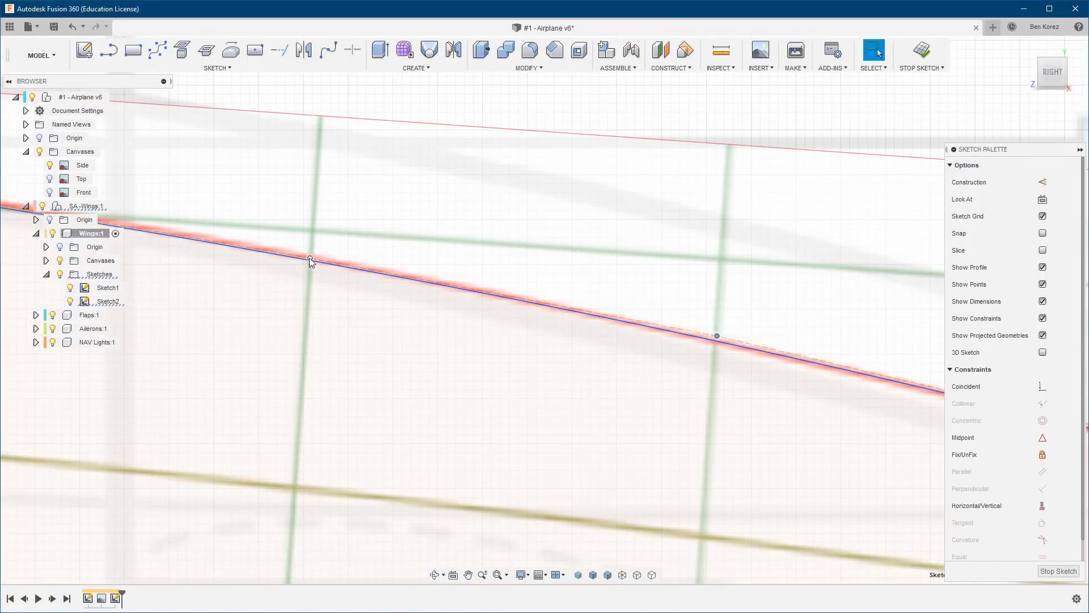
drag(310, 257, 310, 254)
mouse_move(310, 253)
middle_down()
mouse_move(567, 248)
mouse_move(820, 332)
middle_up()
drag(433, 312, 431, 304)
Move the next three upper-surface control points toward the crest upward, just above the red airfoil outline.
middle_drag(341, 259, 756, 323)
drag(527, 345, 526, 336)
middle_drag(361, 291, 770, 325)
drag(526, 346, 526, 341)
middle_drag(391, 309, 738, 339)
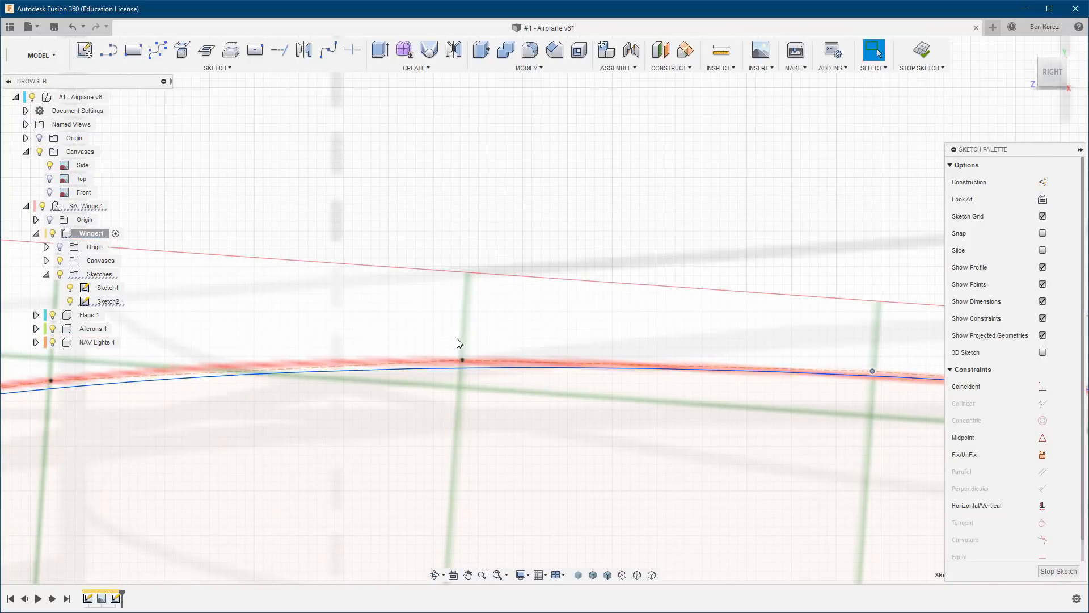
drag(463, 360, 460, 348)
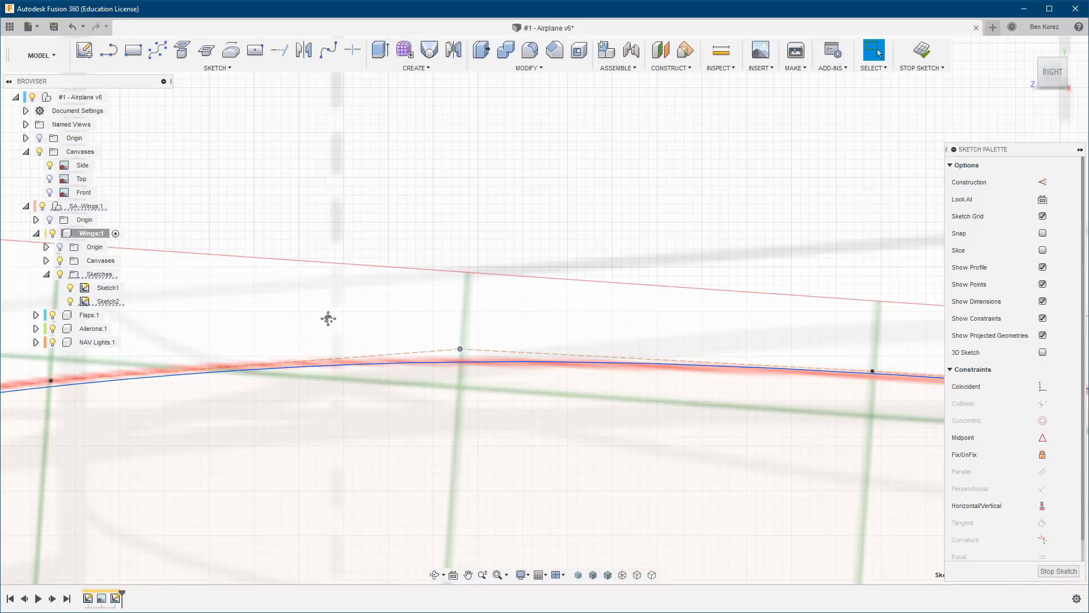
Raise the control point on the grid line forward of the crest and nudge the next two toward the nose outward.
middle_drag(329, 318, 549, 312)
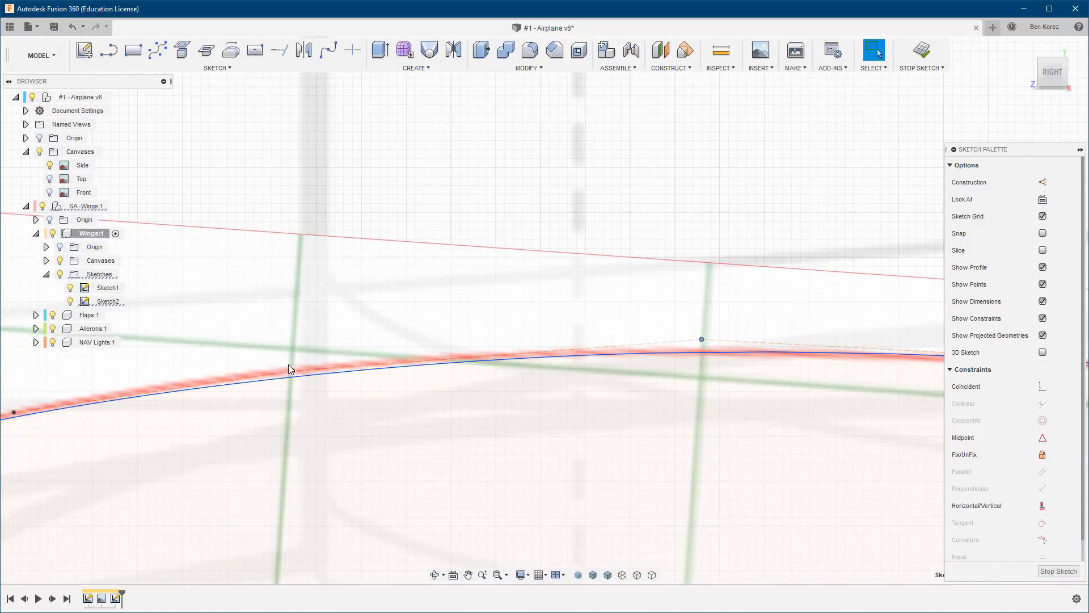
drag(289, 365, 281, 358)
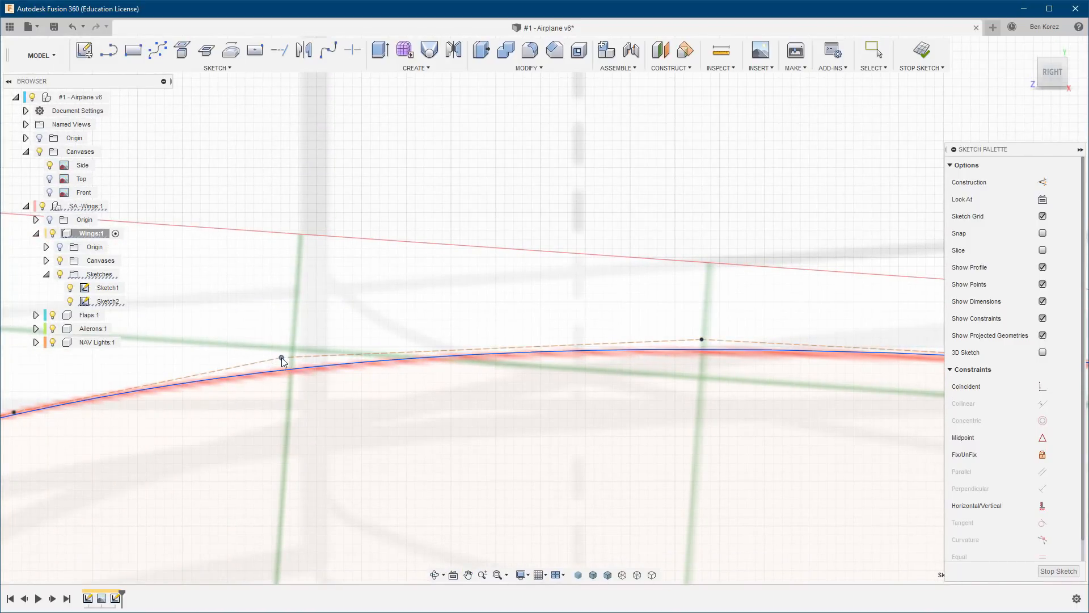
middle_drag(262, 321, 641, 275)
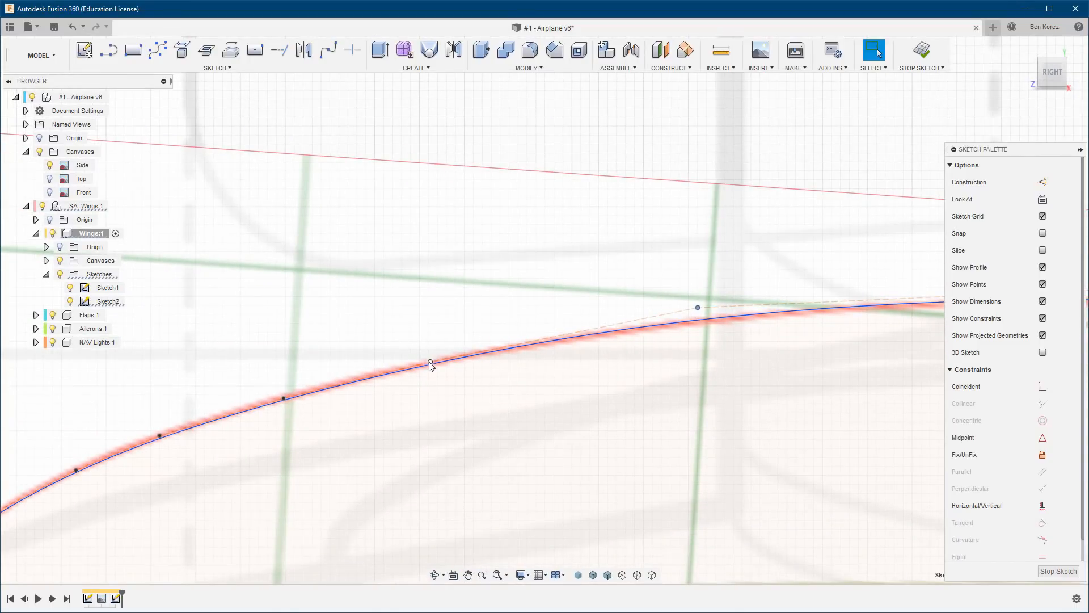
click(426, 360)
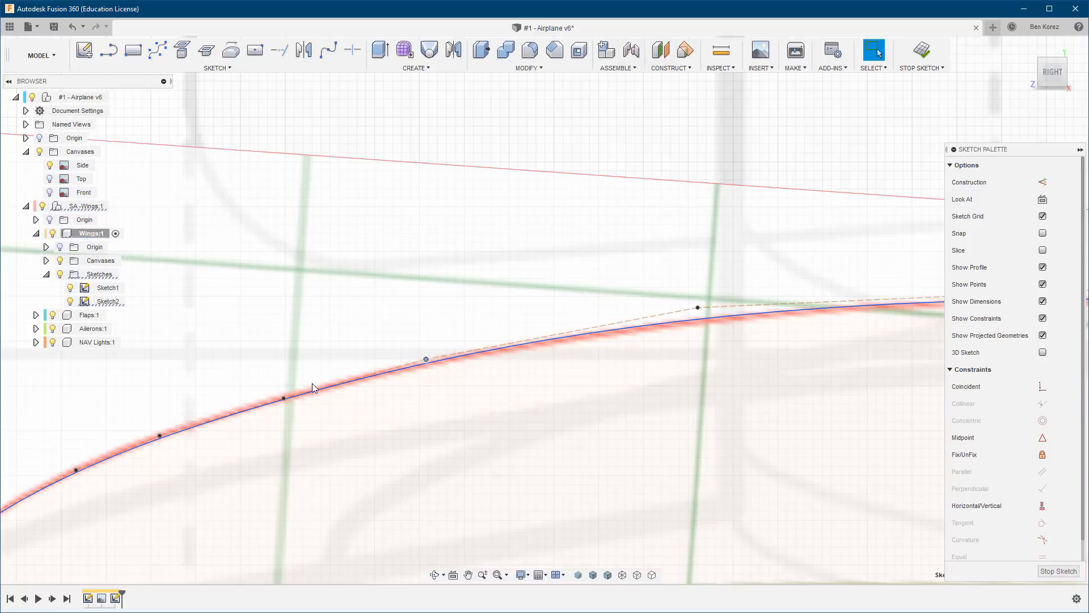
click(283, 395)
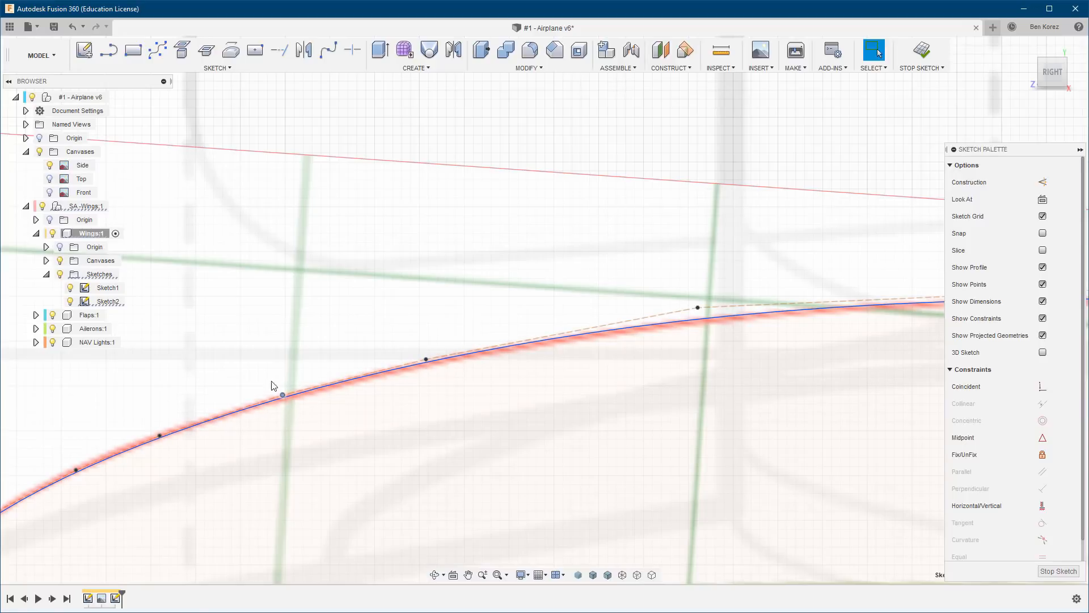
Nudge the two upper-surface control points just forward of the first grid line aft of the nose slightly outward.
mouse_move(304, 349)
middle_down()
mouse_move(392, 322)
mouse_move(554, 233)
mouse_move(523, 226)
middle_up()
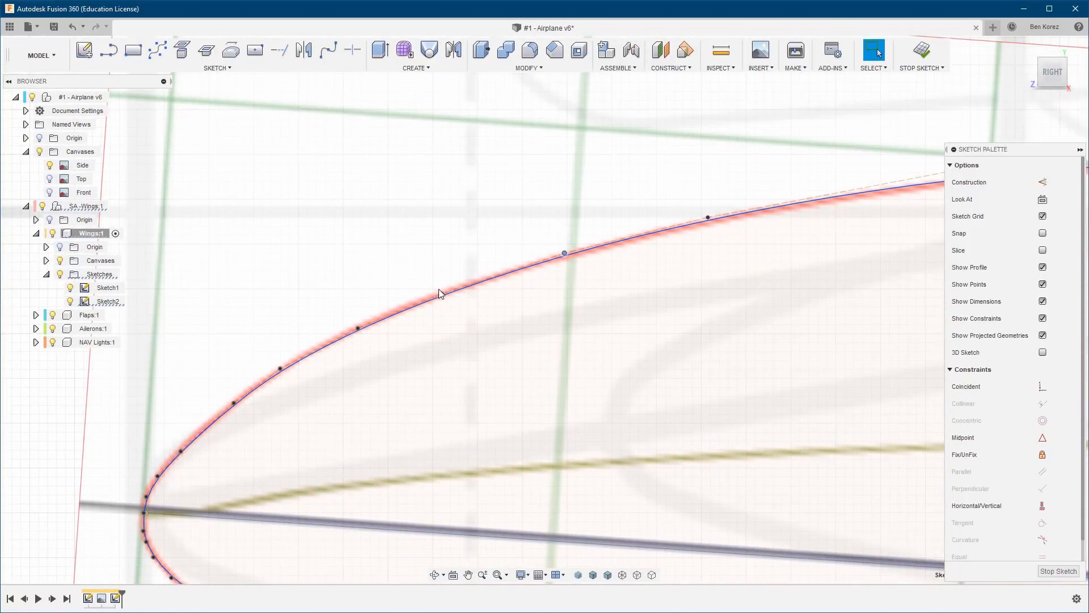
click(438, 291)
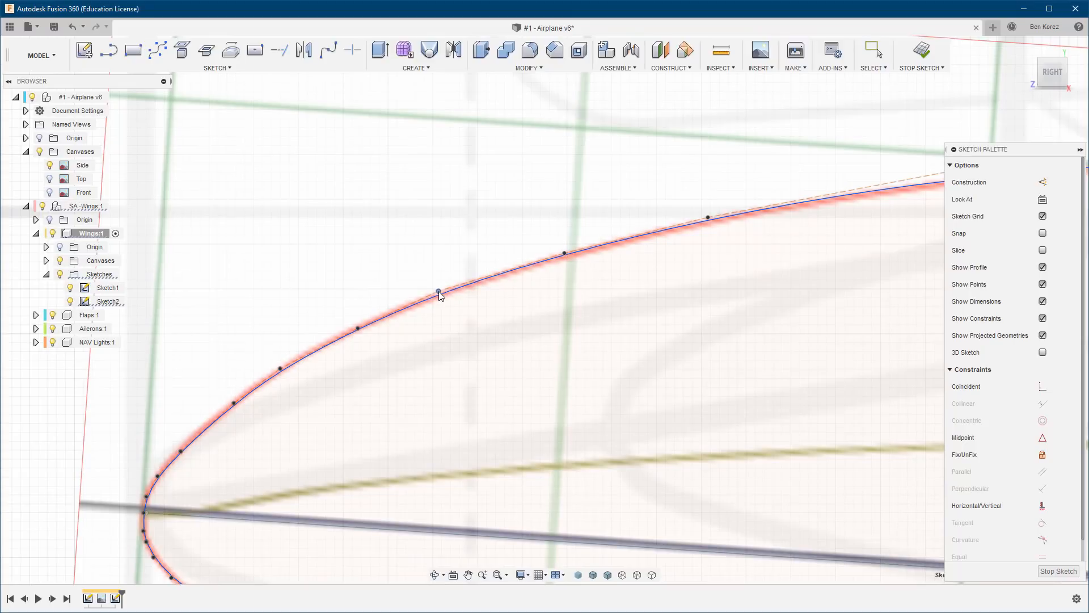
click(355, 326)
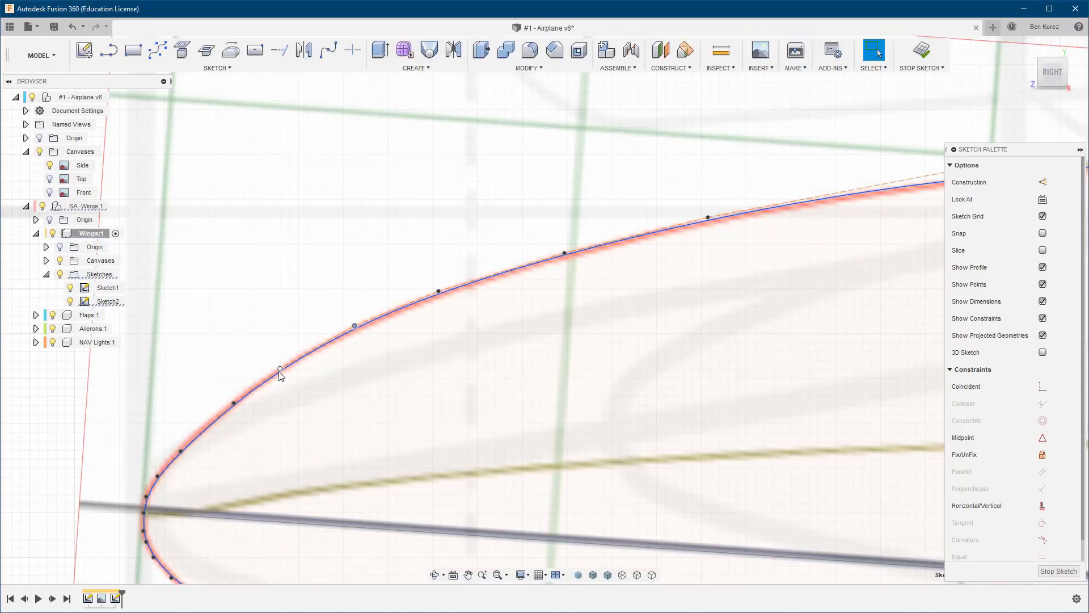
key(Escape)
Shift two control points on the steep upper curve behind the nose slightly outward to match the red outline.
middle_drag(304, 382, 411, 339)
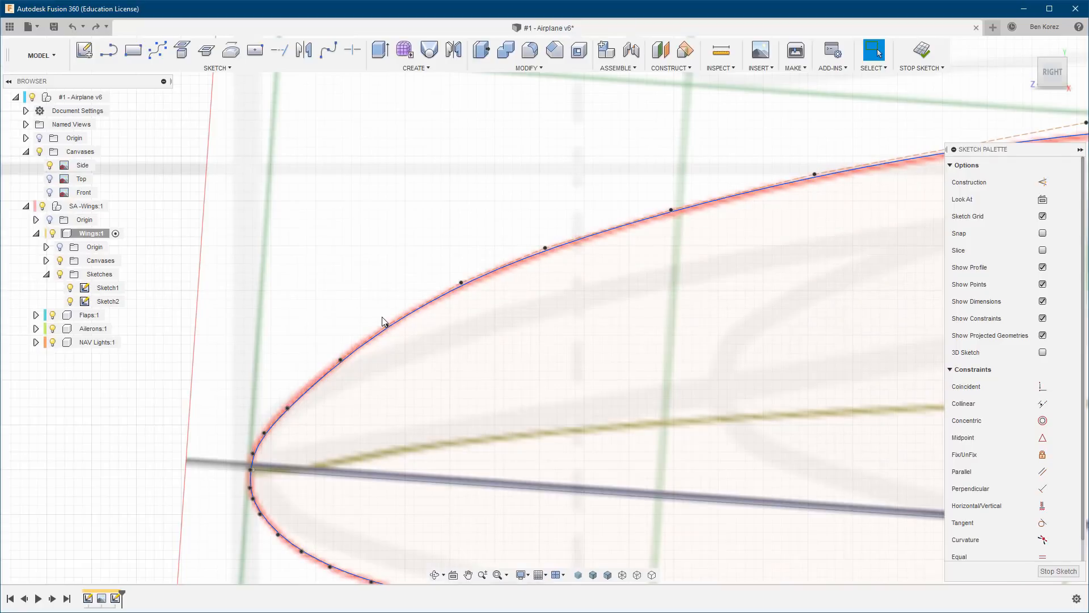
scroll(384, 351, up, 3)
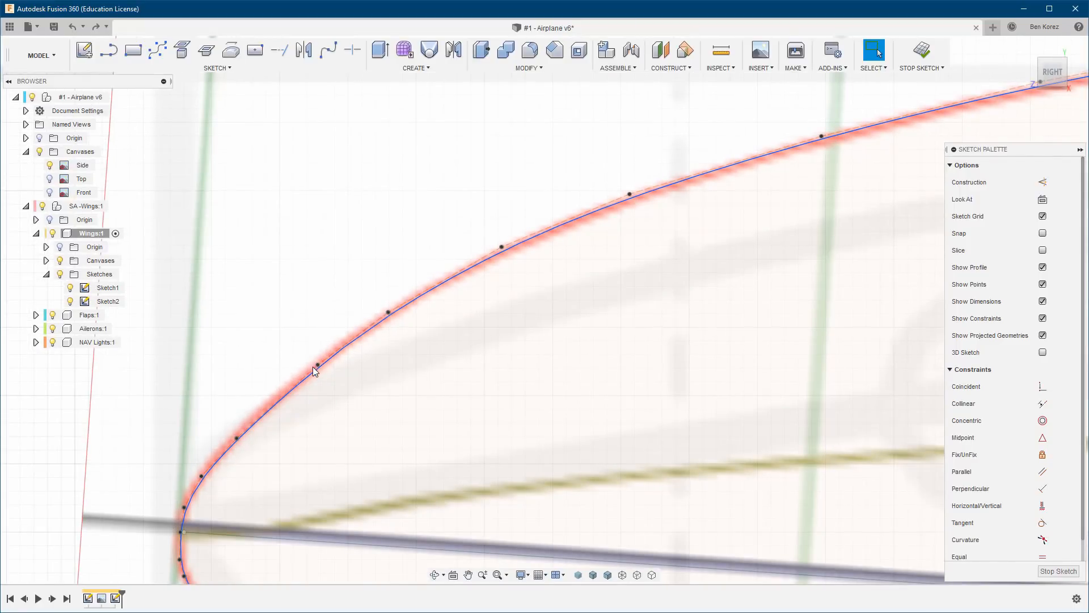
drag(317, 366, 312, 365)
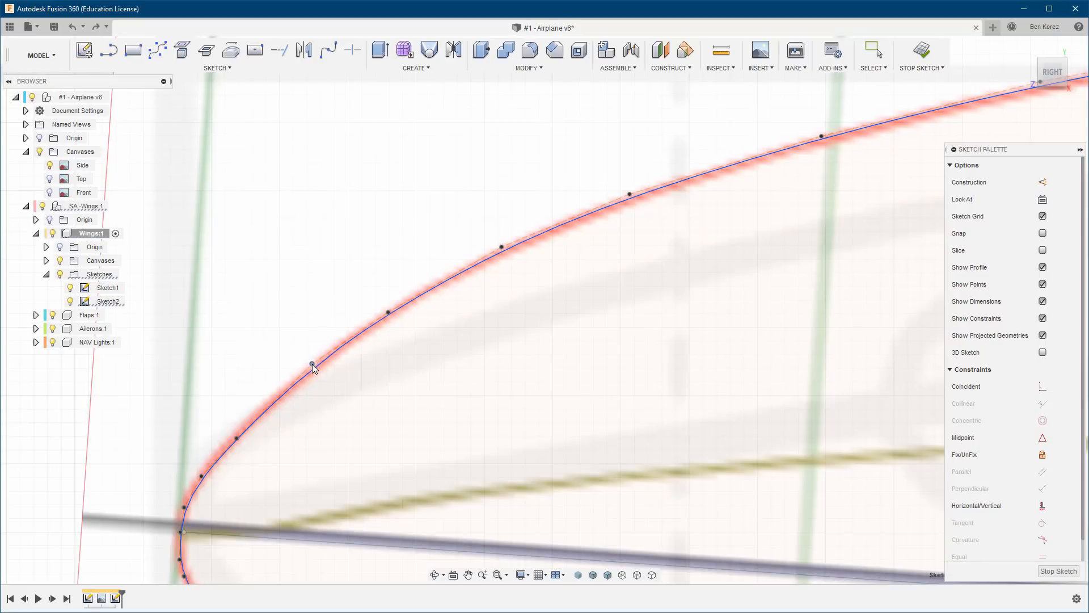
drag(236, 438, 233, 436)
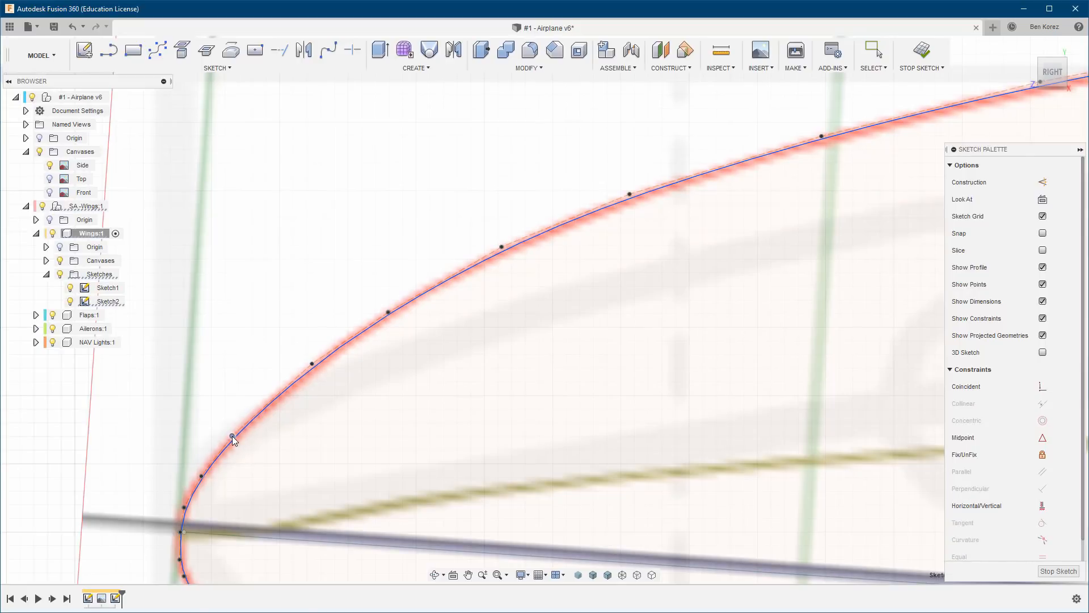
Move the four control points around the leading edge, from just above to just below the chord line, slightly forward onto the red outline.
middle_drag(299, 333, 381, 139)
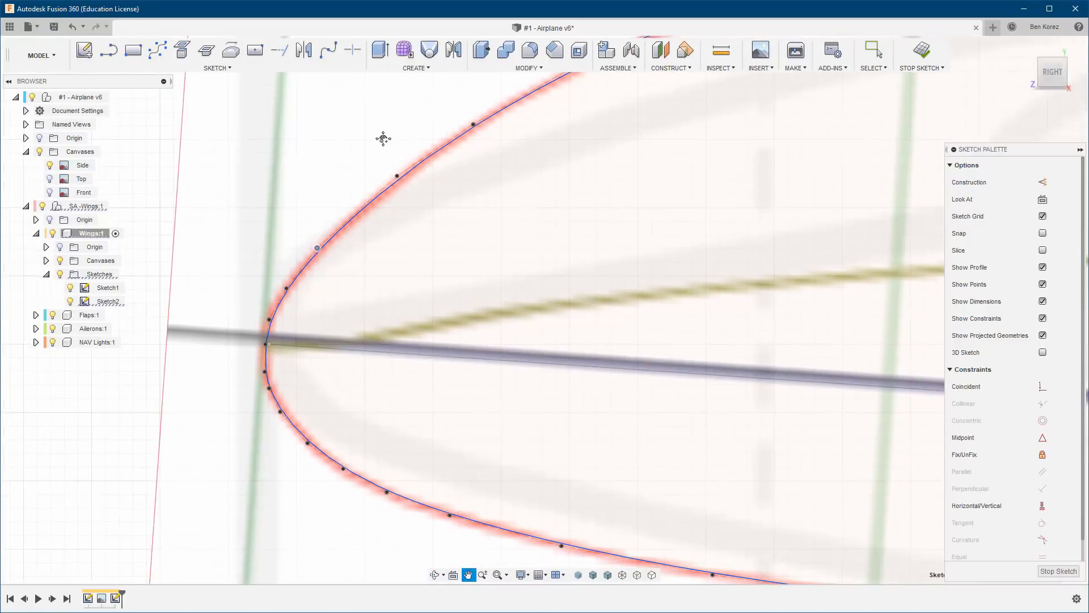
scroll(279, 357, up, 5)
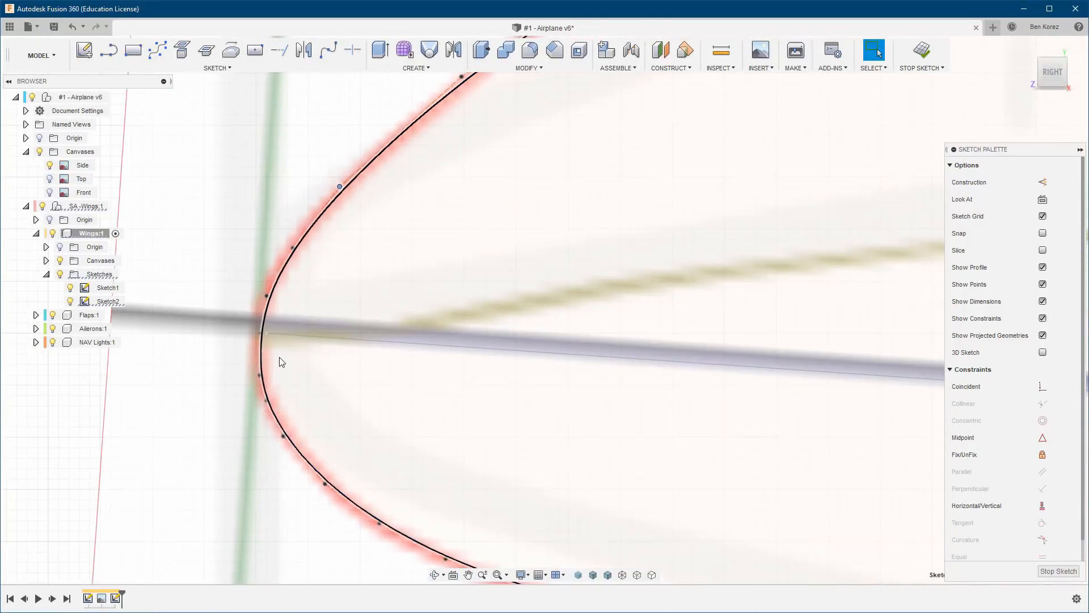
click(290, 233)
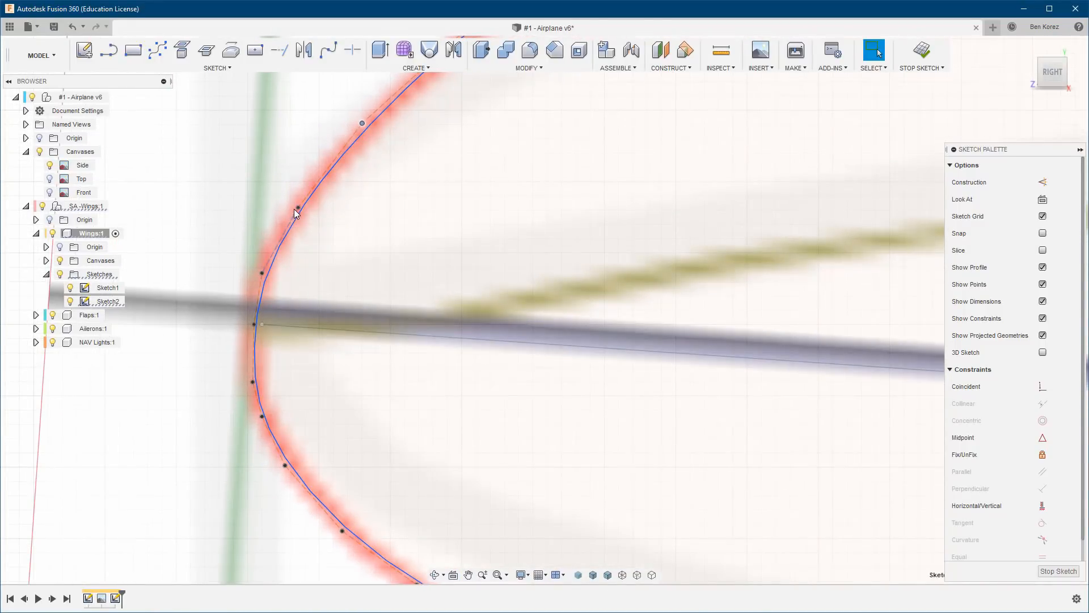
drag(298, 208, 292, 206)
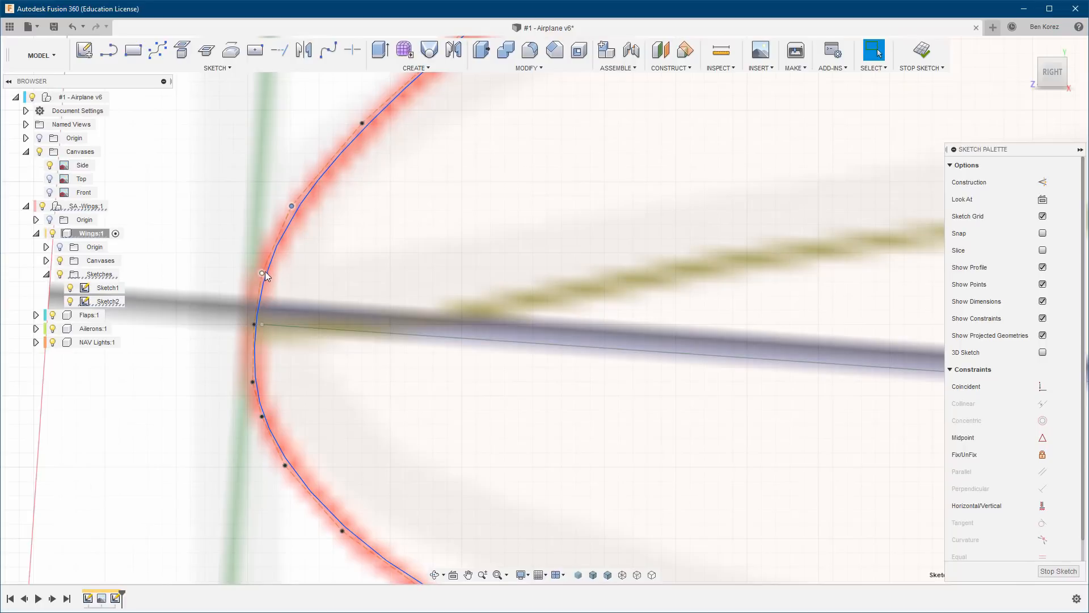
drag(261, 274, 256, 273)
drag(254, 324, 250, 326)
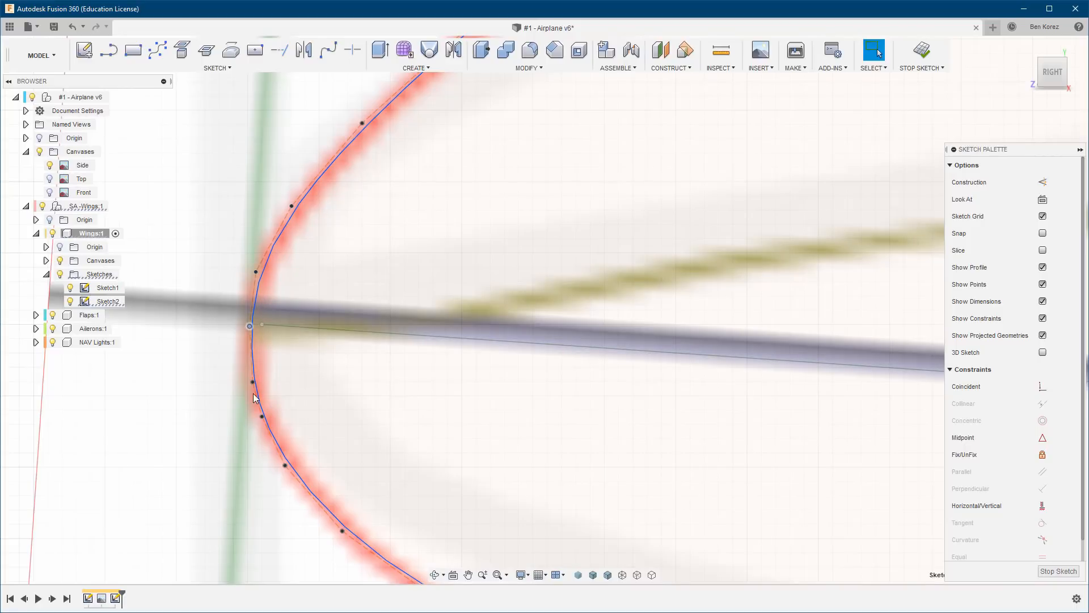
drag(253, 382, 249, 384)
middle_drag(355, 369, 275, 165)
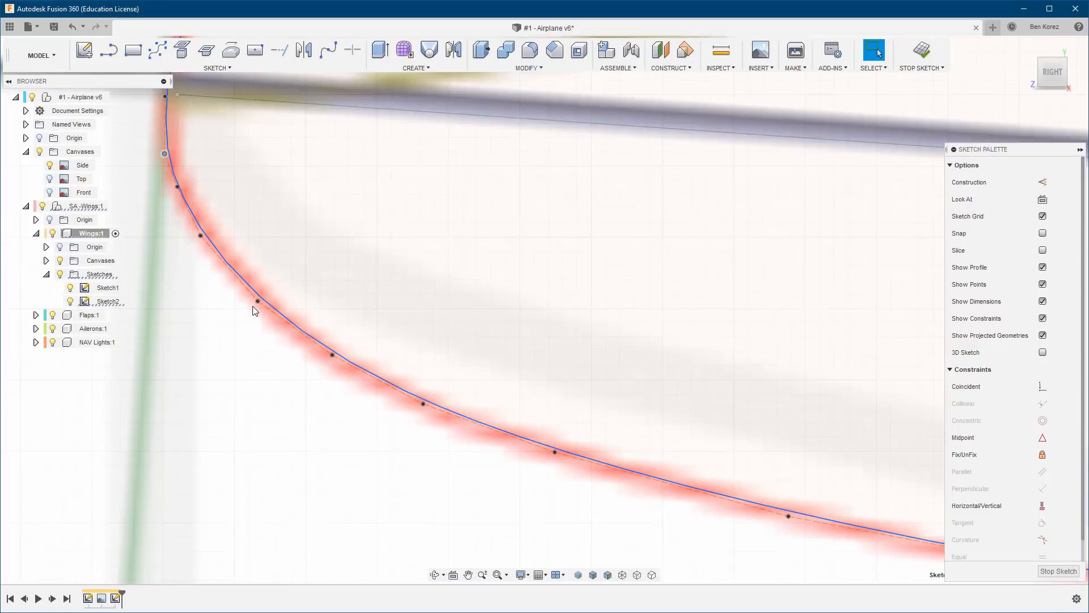
Move three control points on the lower nose curve and one farther aft slightly outward to match the red outline.
drag(258, 302, 256, 306)
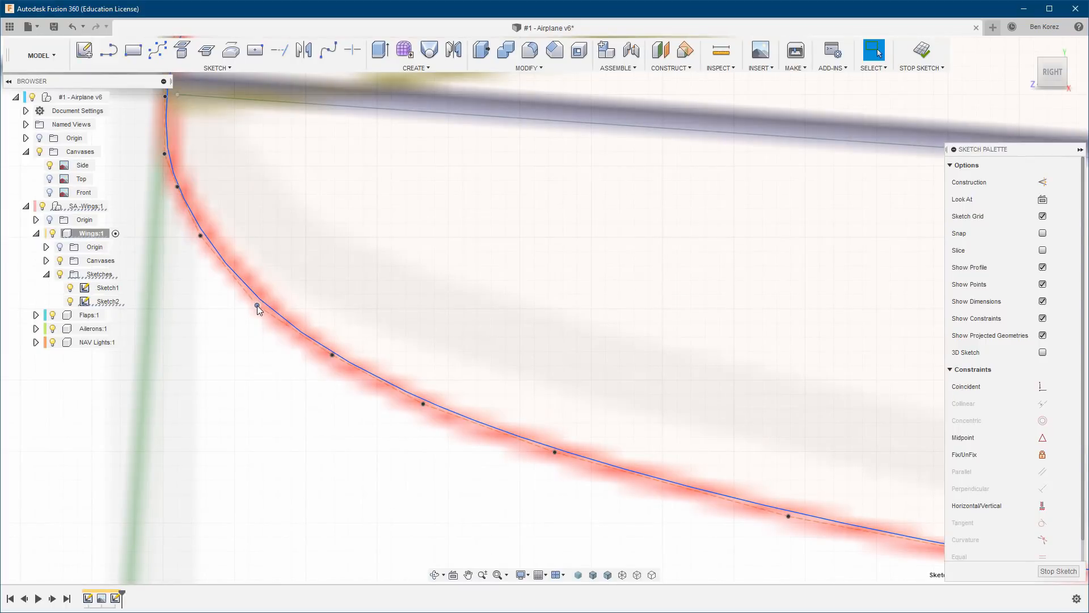
drag(332, 357, 329, 369)
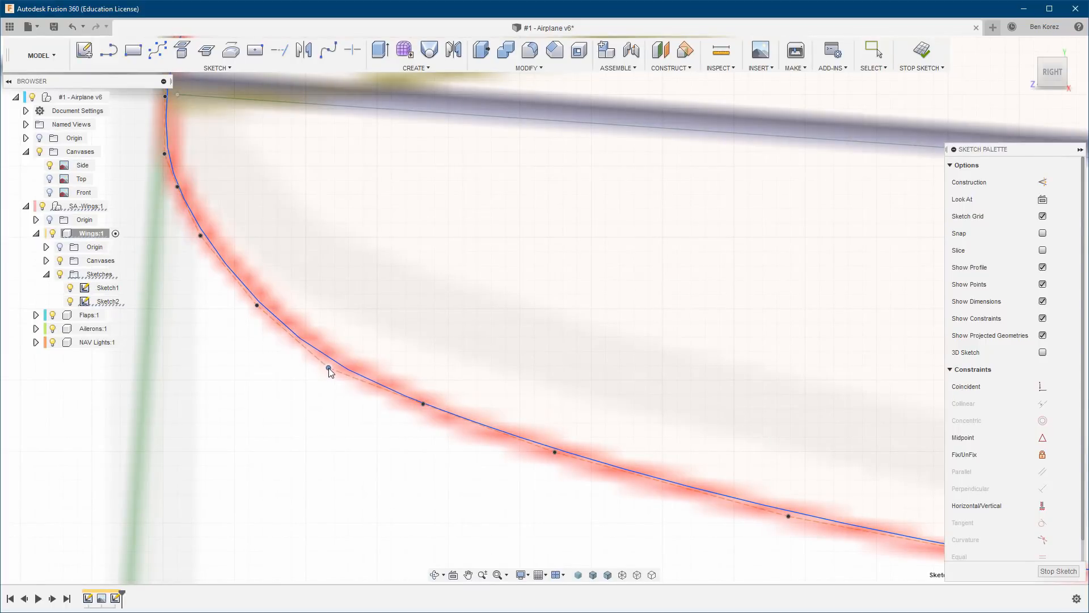
drag(423, 404, 427, 421)
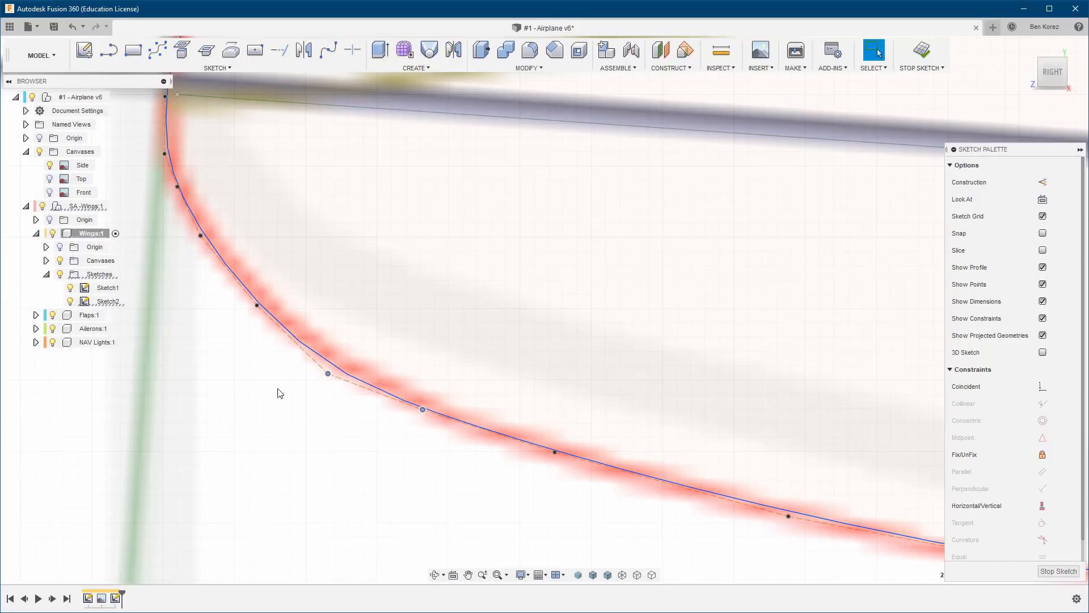
scroll(237, 353, down, 5)
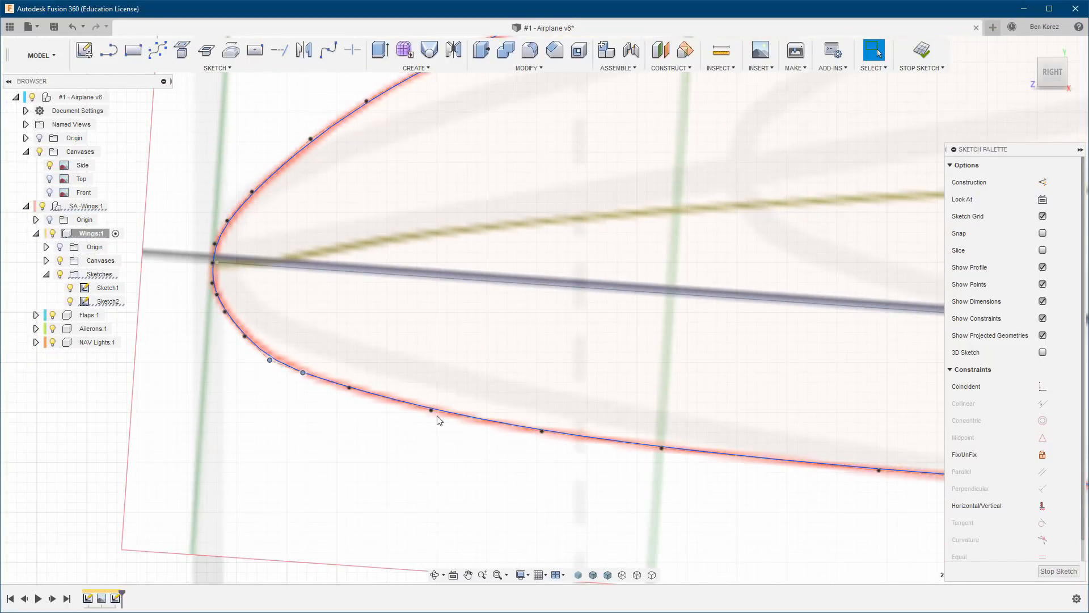
drag(431, 411, 432, 414)
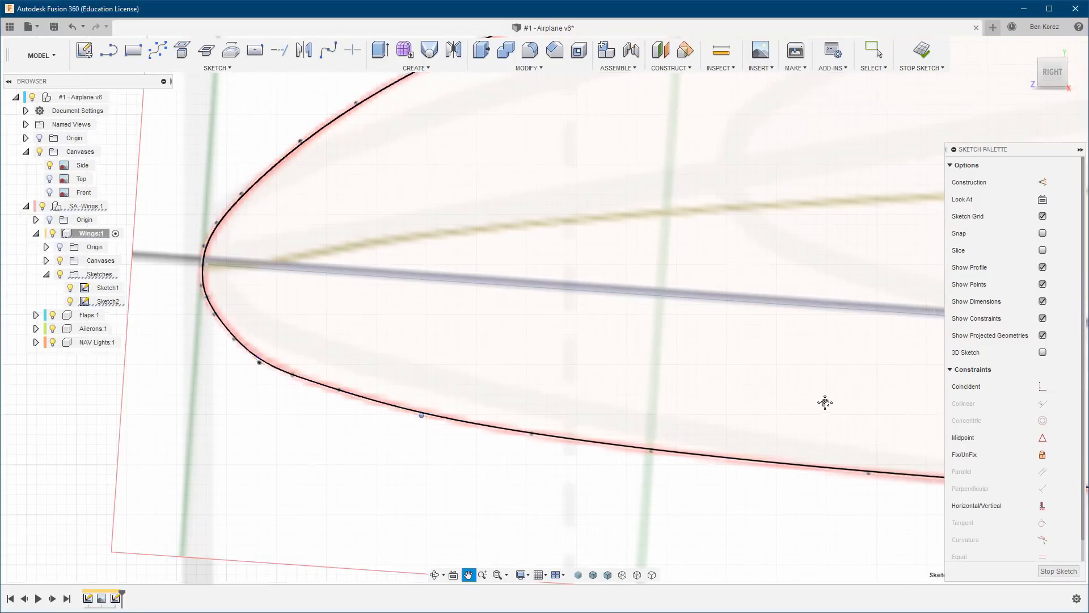
Check the spline's fit along the rest of the lower surface and finish the sketch.
middle_drag(824, 401, 445, 338)
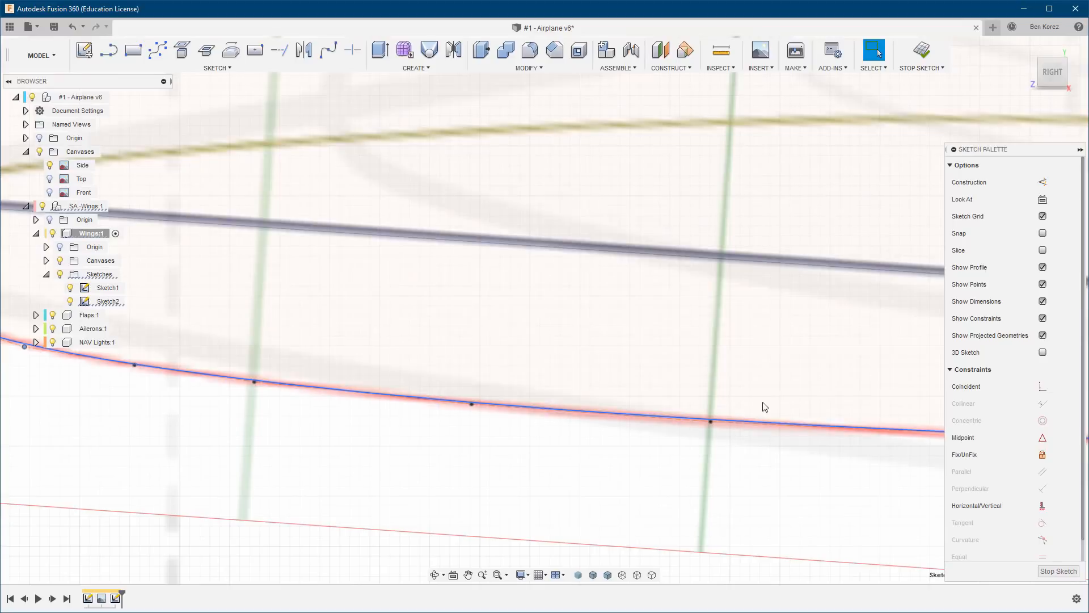
middle_drag(704, 349, 245, 311)
scroll(351, 382, down, 6)
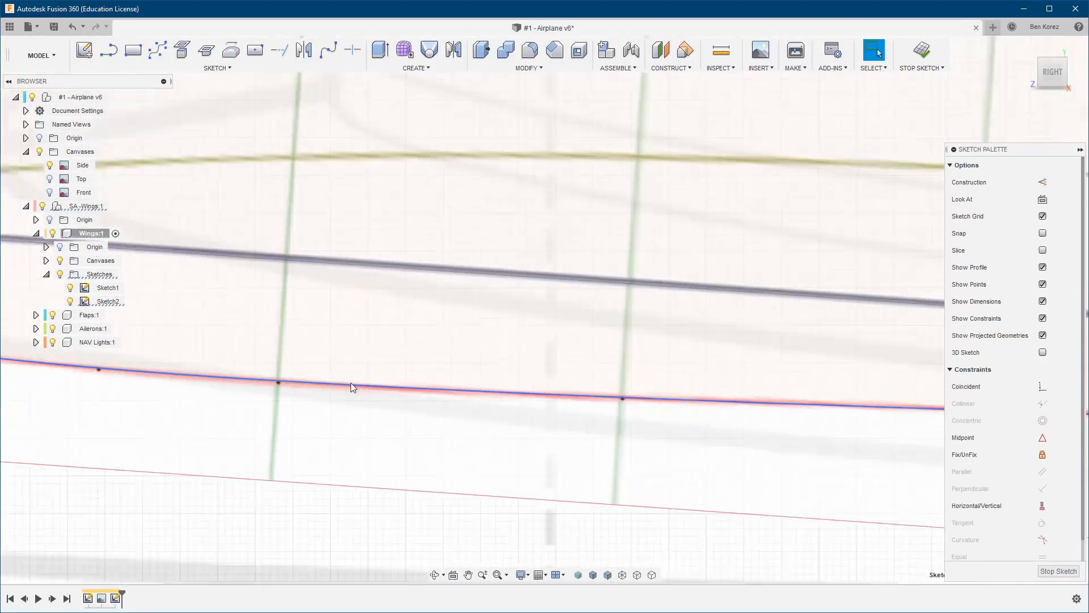
scroll(332, 385, down, 4)
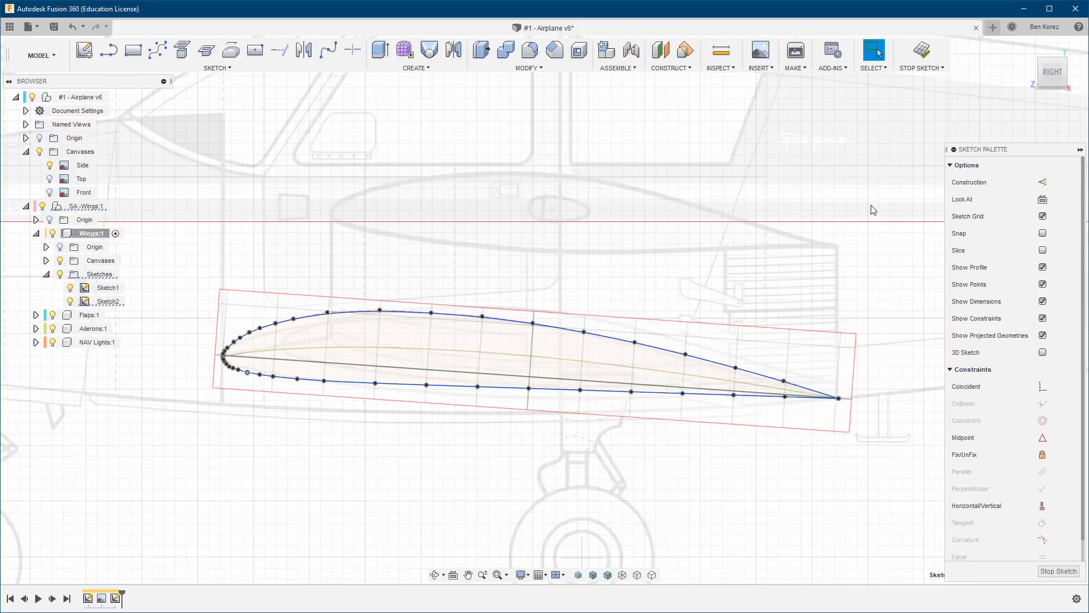
click(924, 52)
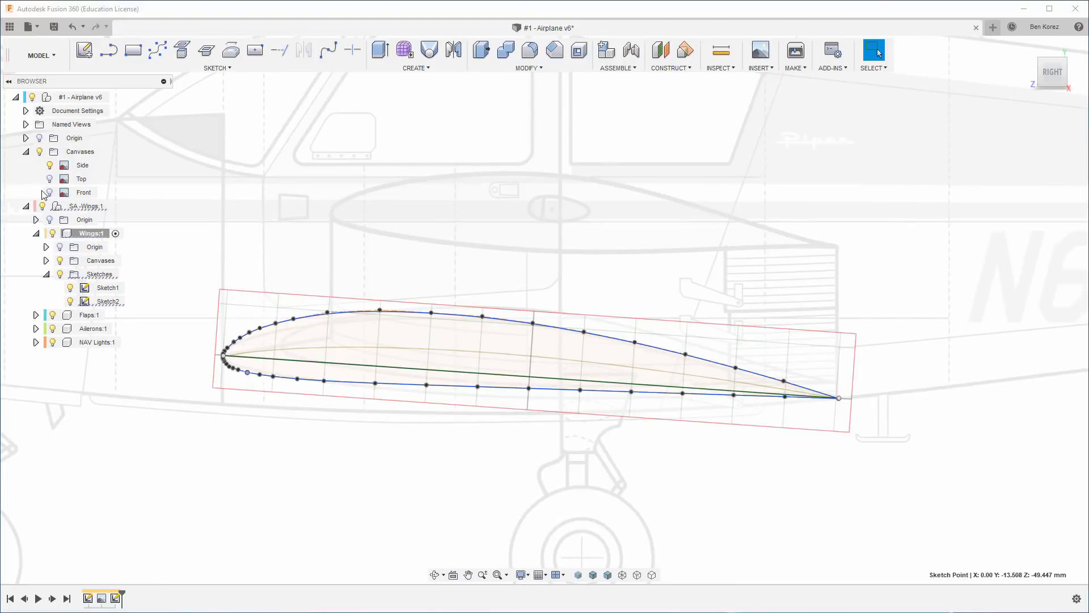
Hide the Side canvas and the canvases of the Wings component.
click(50, 165)
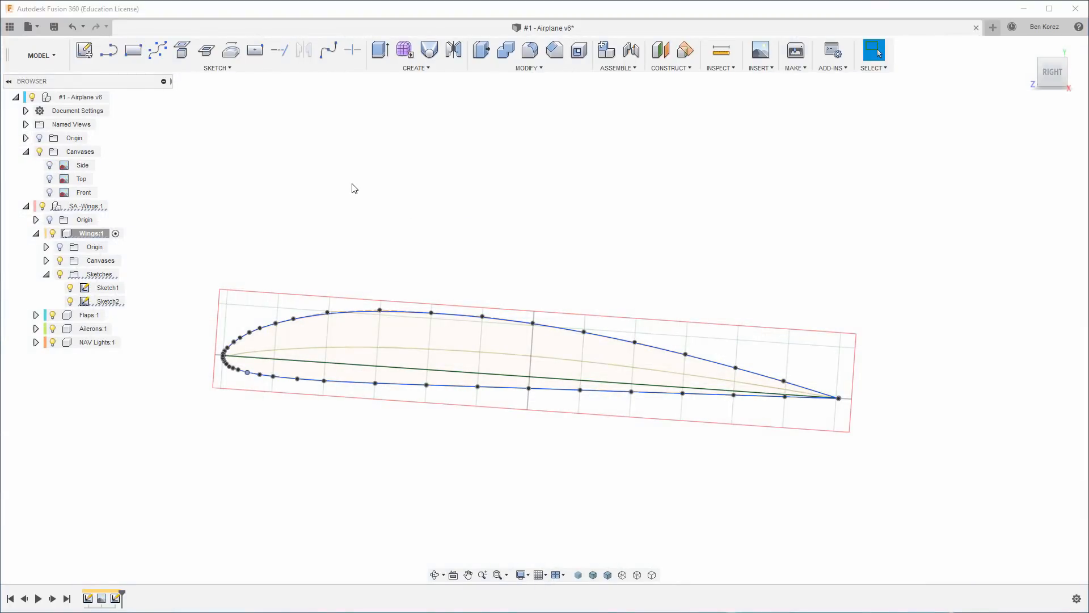
scroll(352, 184, down, 4)
shift+middle_drag(351, 184, 288, 205)
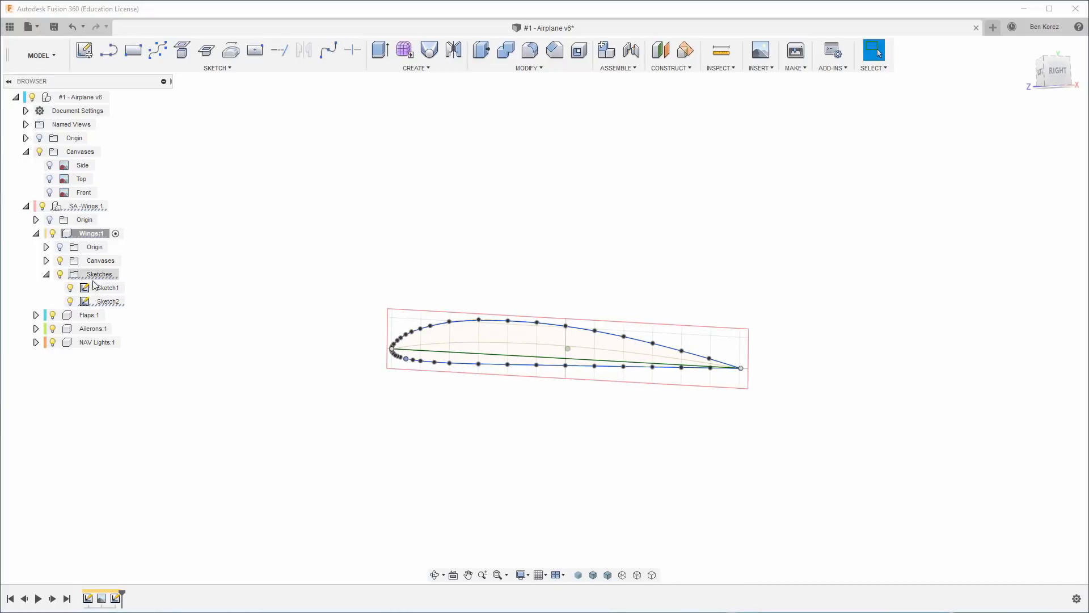
click(60, 260)
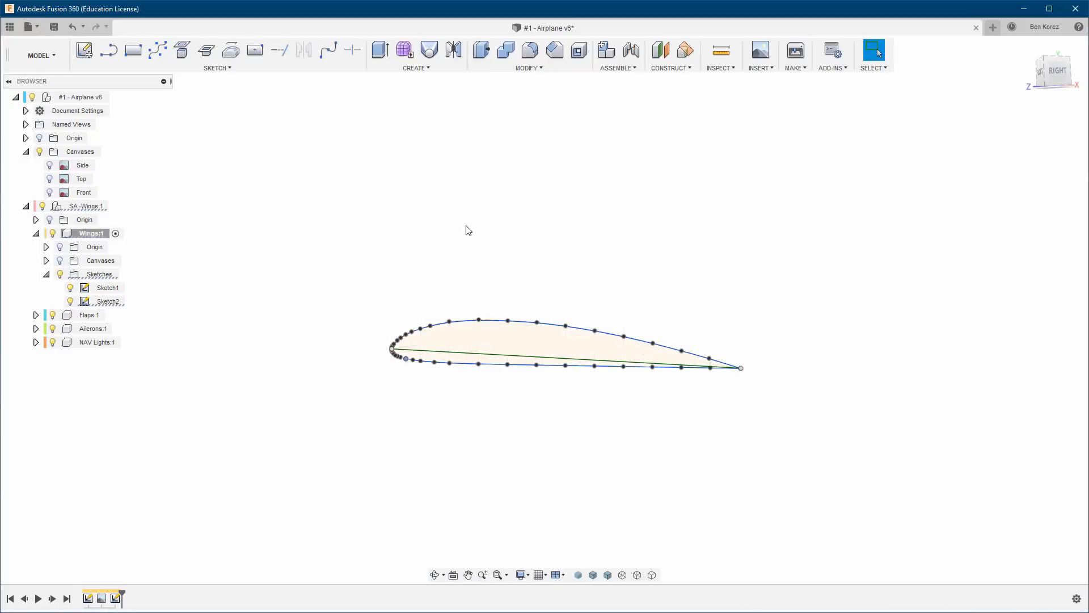
Extrude the closed airfoil profile 41 mm to one side as a new body.
shift+middle_drag(533, 264, 569, 275)
scroll(569, 275, up, 5)
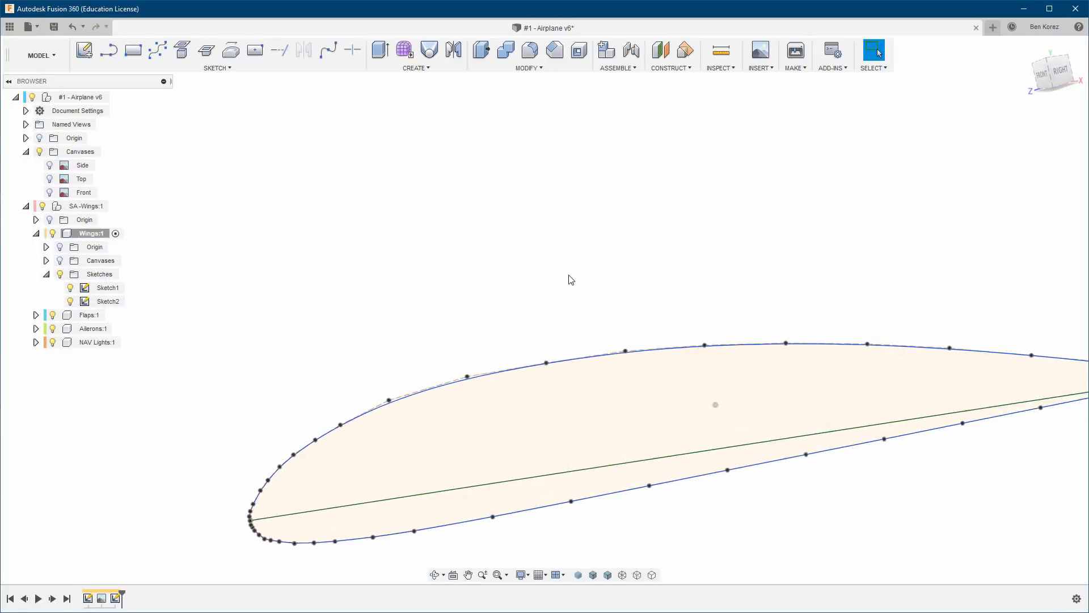
scroll(569, 275, down, 3)
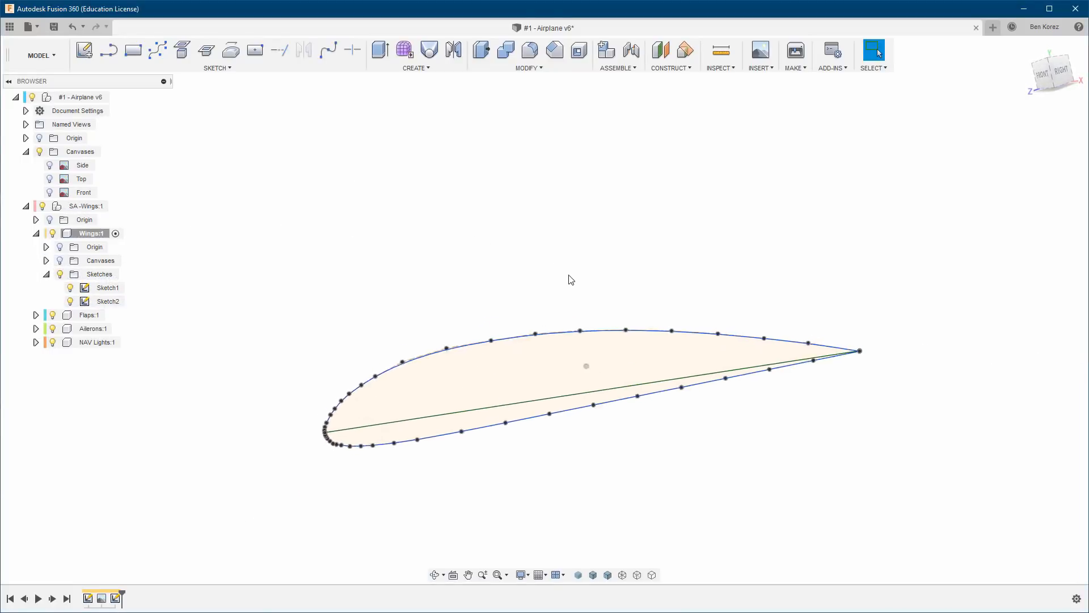
click(379, 50)
click(486, 363)
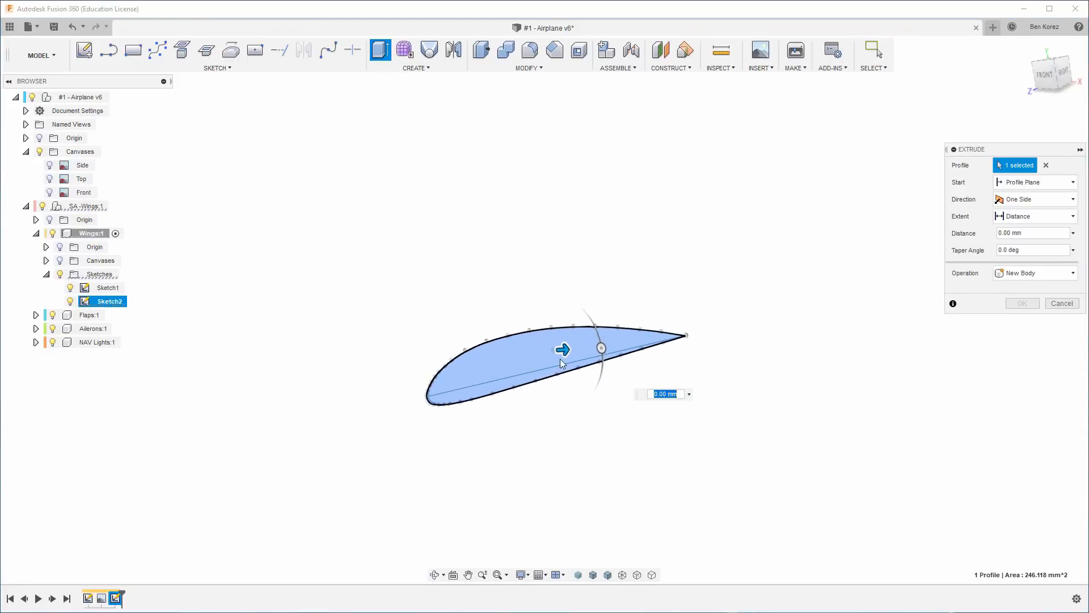
drag(568, 353, 836, 407)
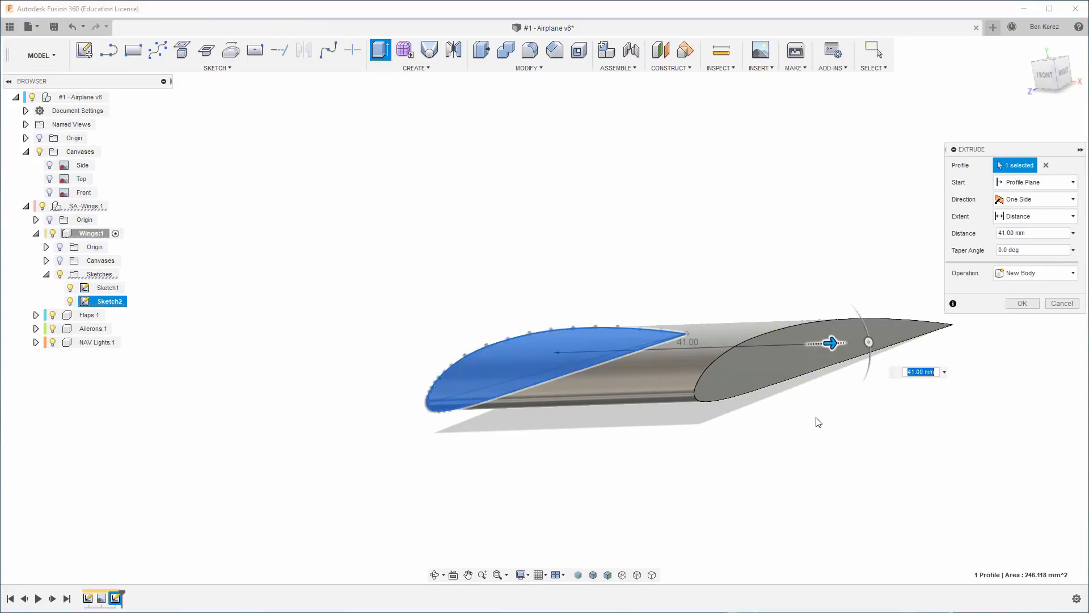
shift+middle_drag(817, 423, 722, 516)
scroll(719, 515, up, 5)
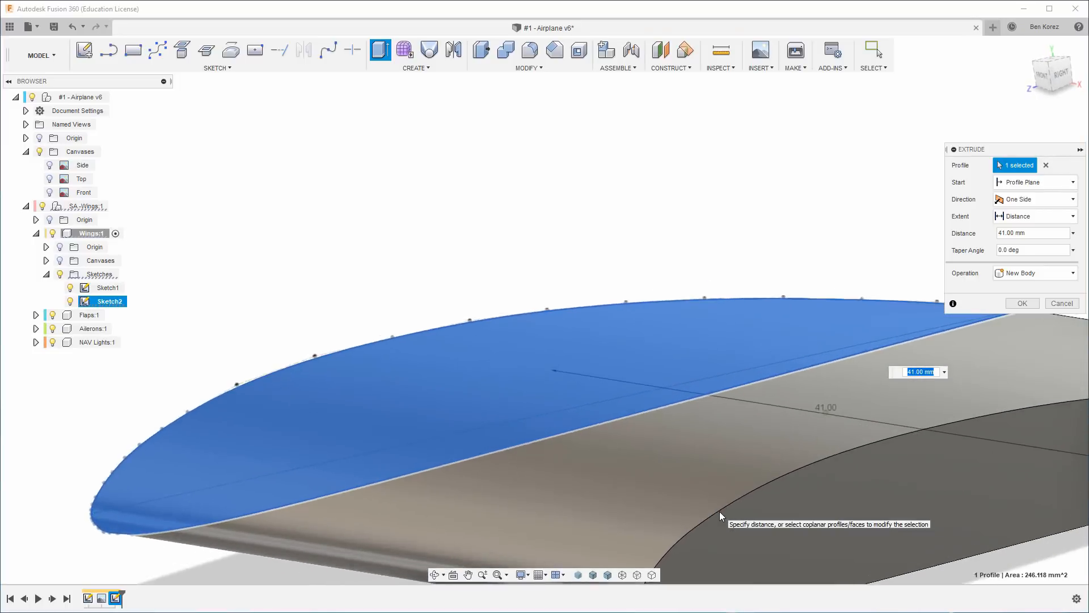
shift+middle_drag(792, 397, 1050, 352)
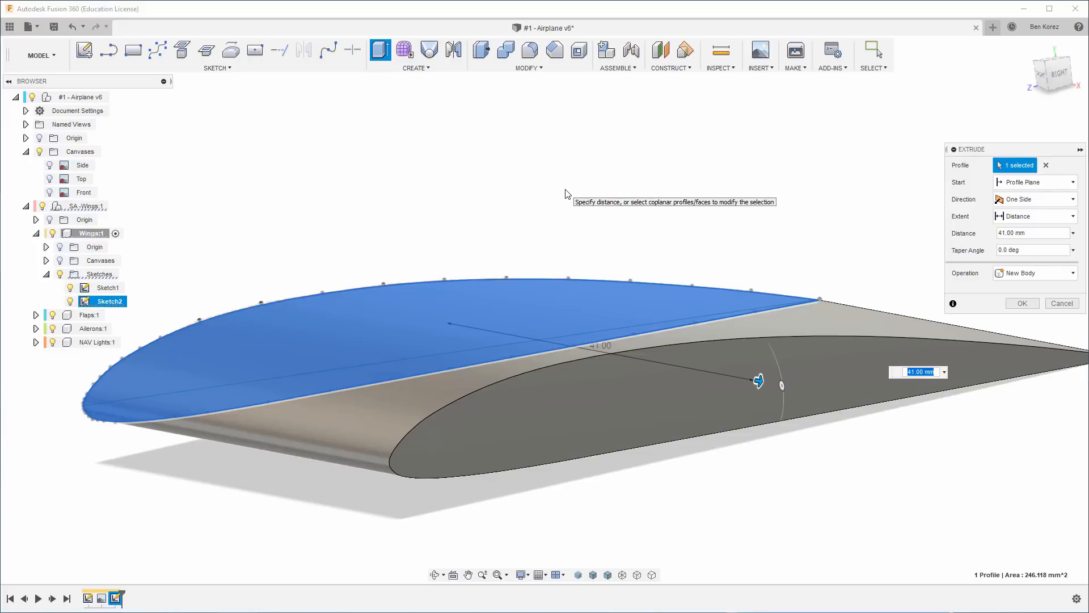
shift+middle_drag(565, 189, 757, 247)
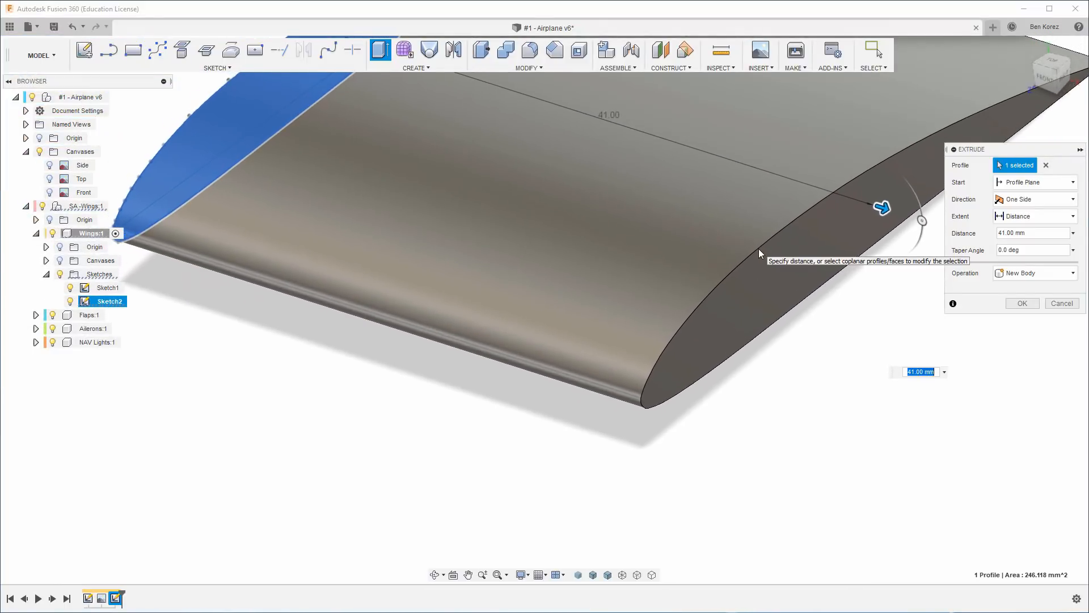
click(1010, 49)
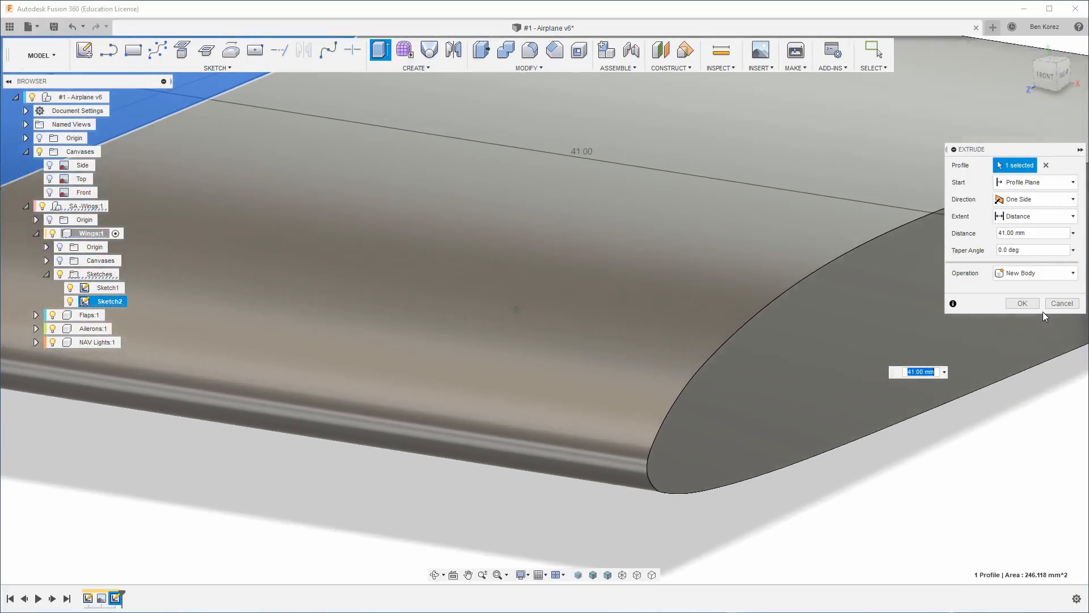
click(1023, 304)
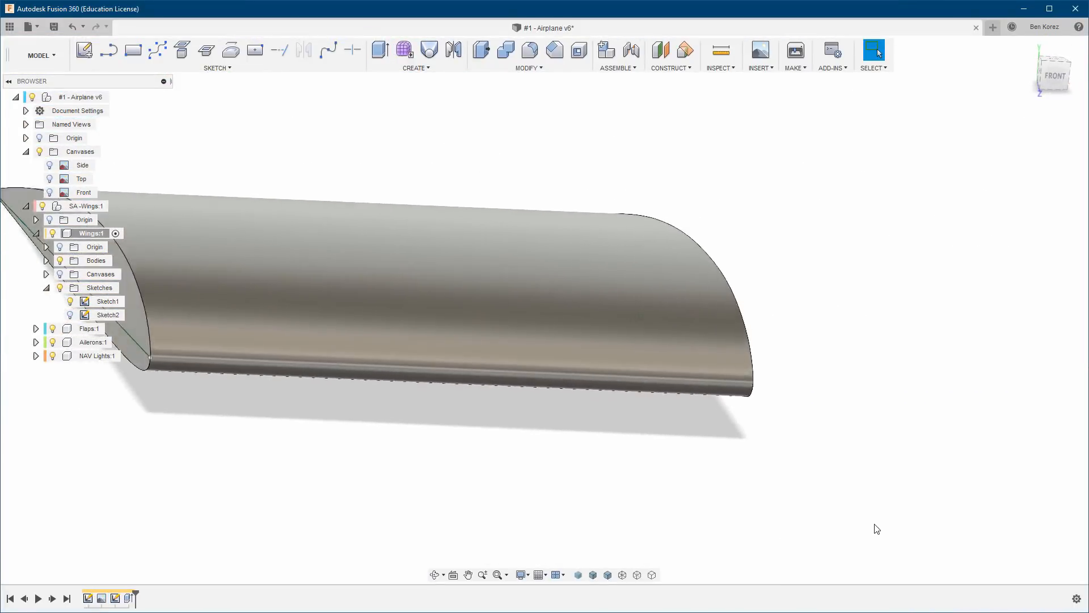
Hide Sketch1 and inspect the extruded wing body's nose and end profile.
click(73, 301)
click(73, 301)
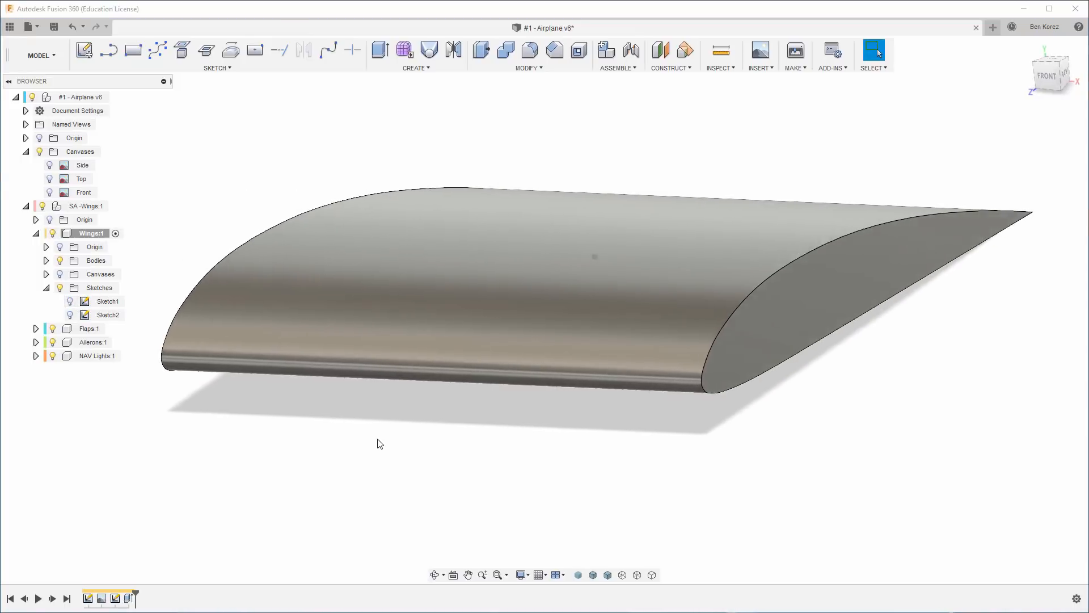
scroll(380, 441, up, 4)
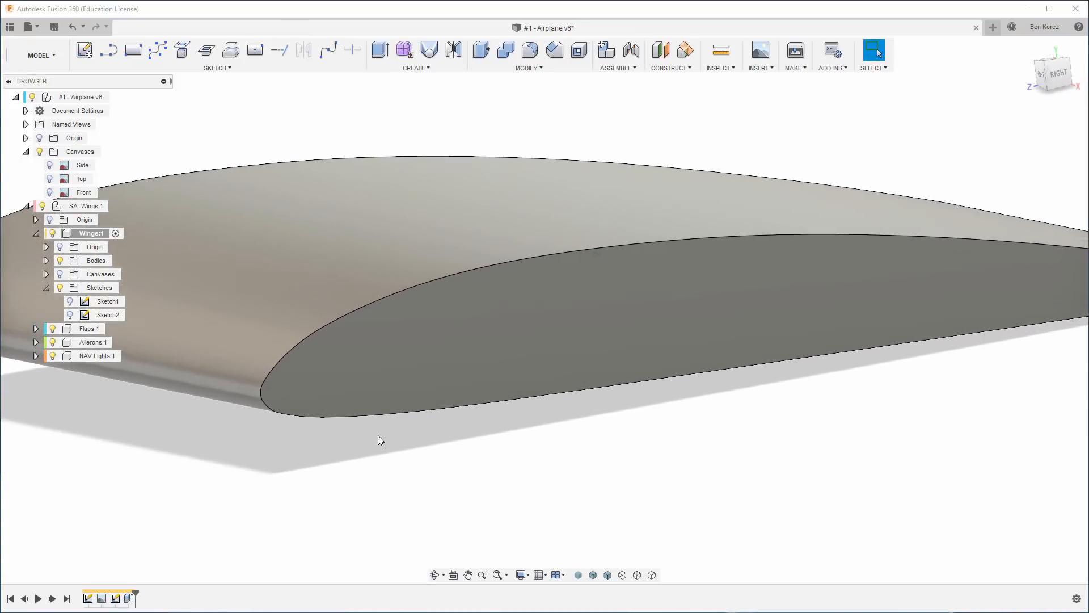
scroll(381, 441, down, 3)
scroll(380, 441, down, 3)
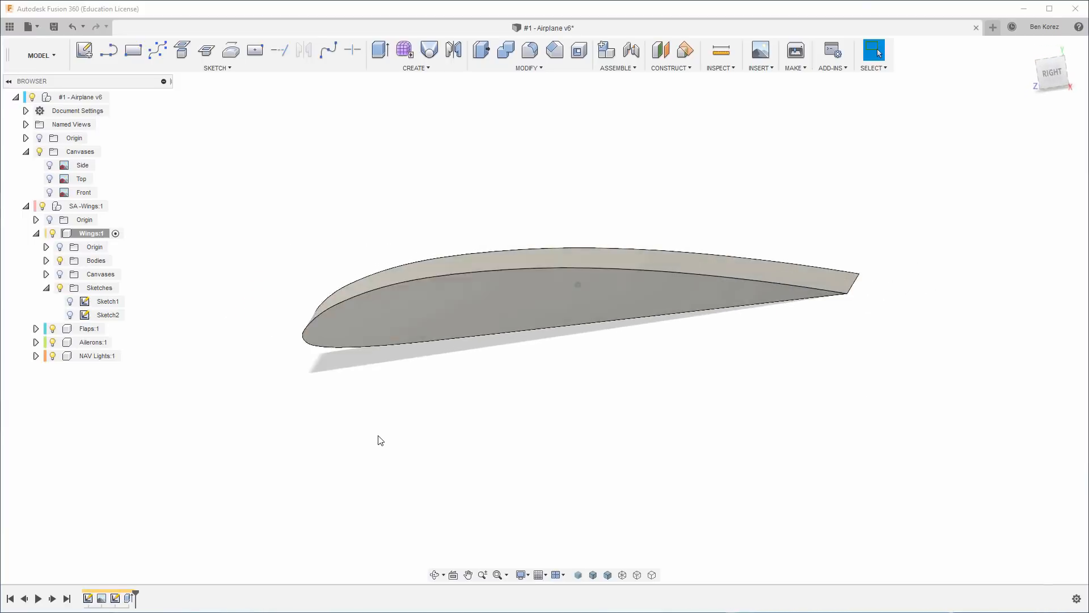
Show Sketch2 again and delete the trial wing extrusion.
click(70, 315)
click(223, 212)
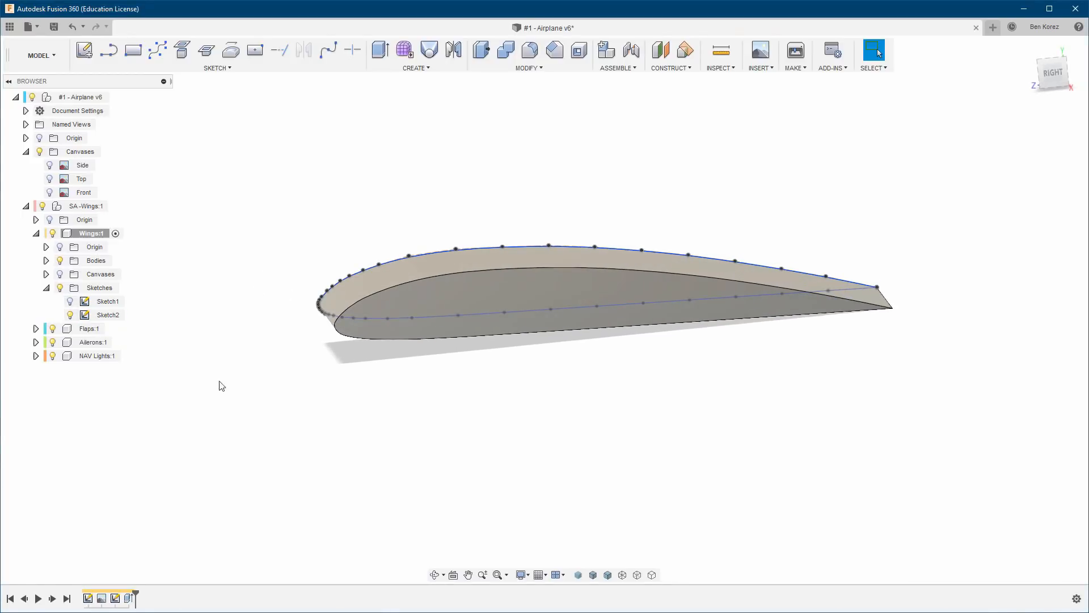
drag(134, 593, 123, 590)
key(Delete)
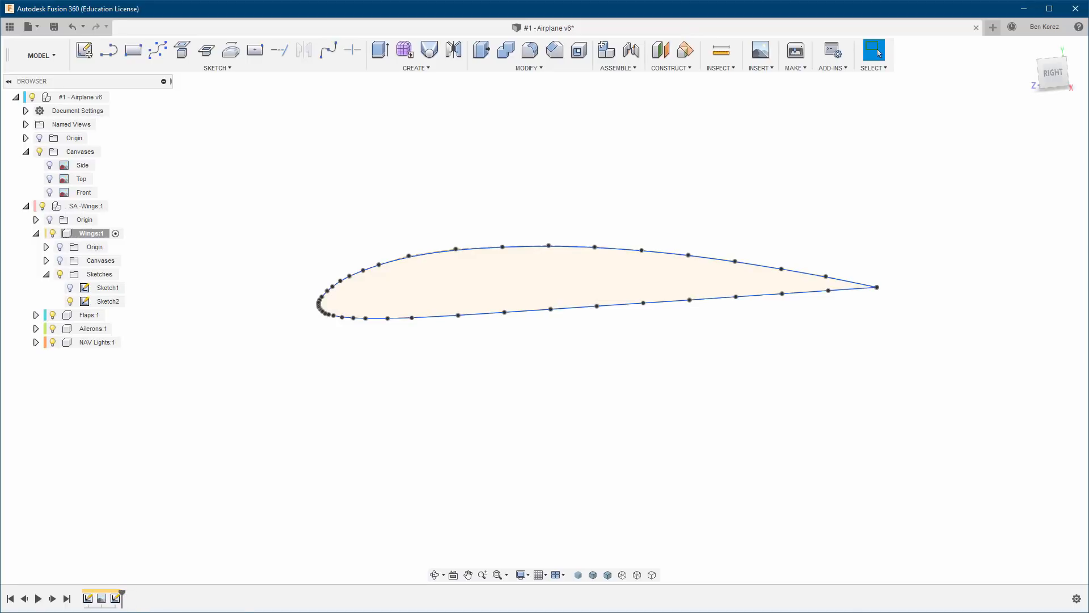
Switch to the Components Structure workbook in Excel, copy the Camber line entry in B11 and return to Fusion 360.
shift+middle_drag(222, 398, 196, 317)
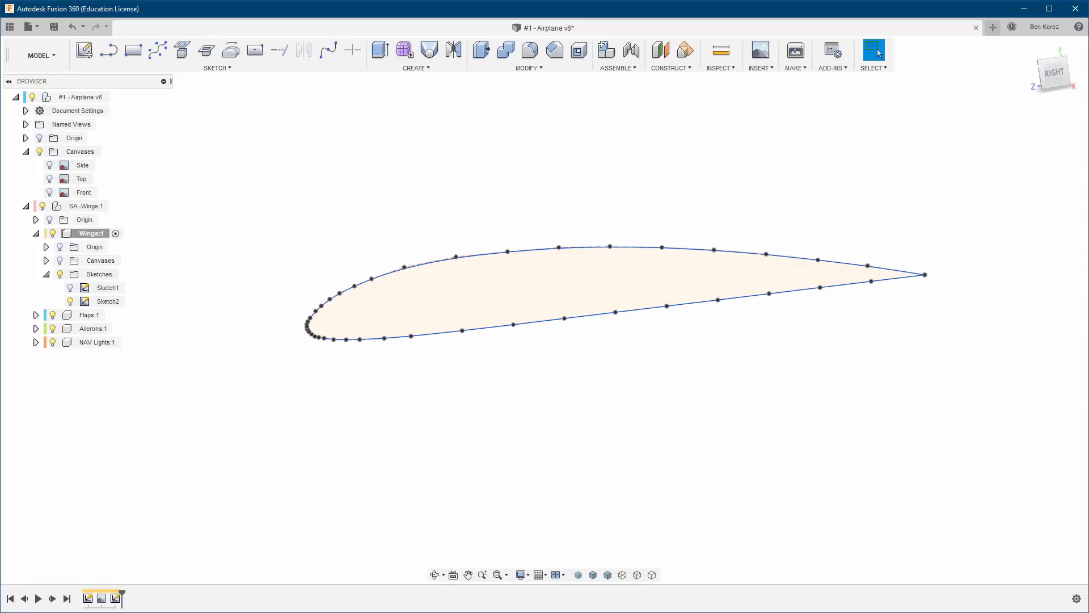
key(alt+Tab)
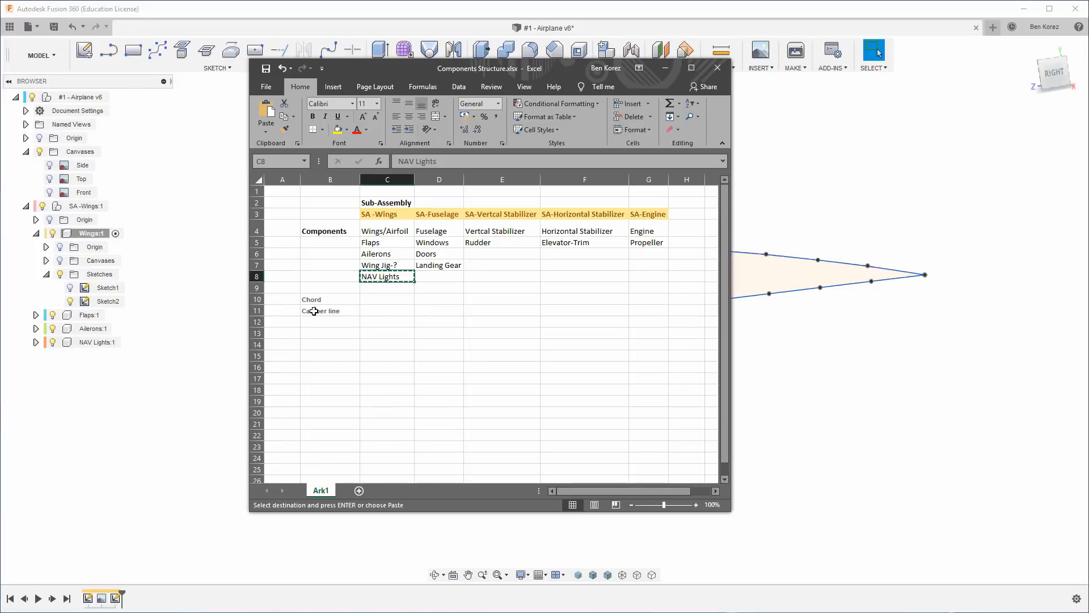
key(Escape)
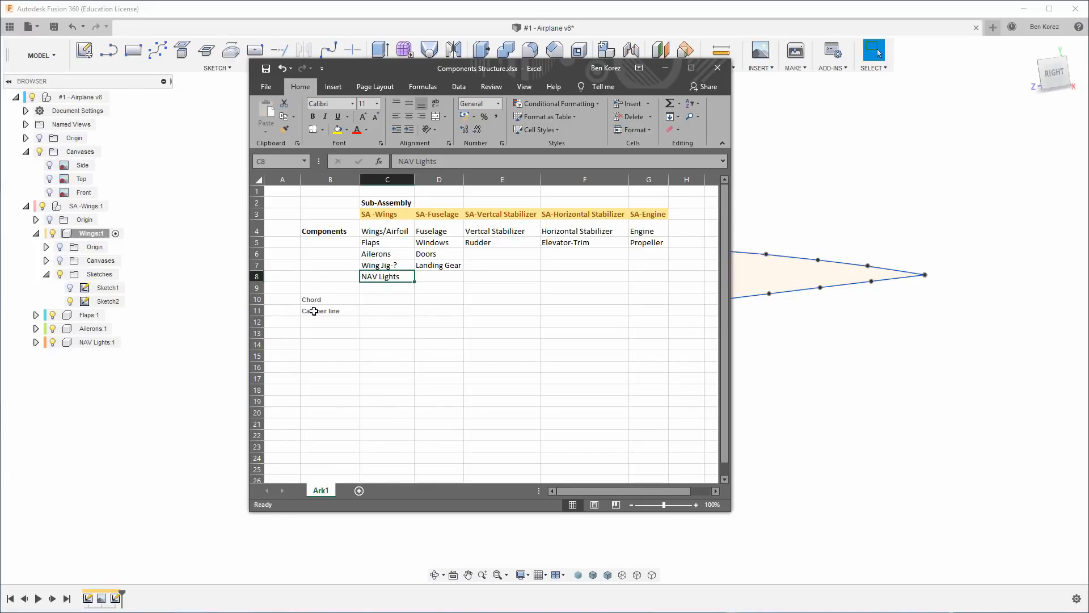
click(319, 312)
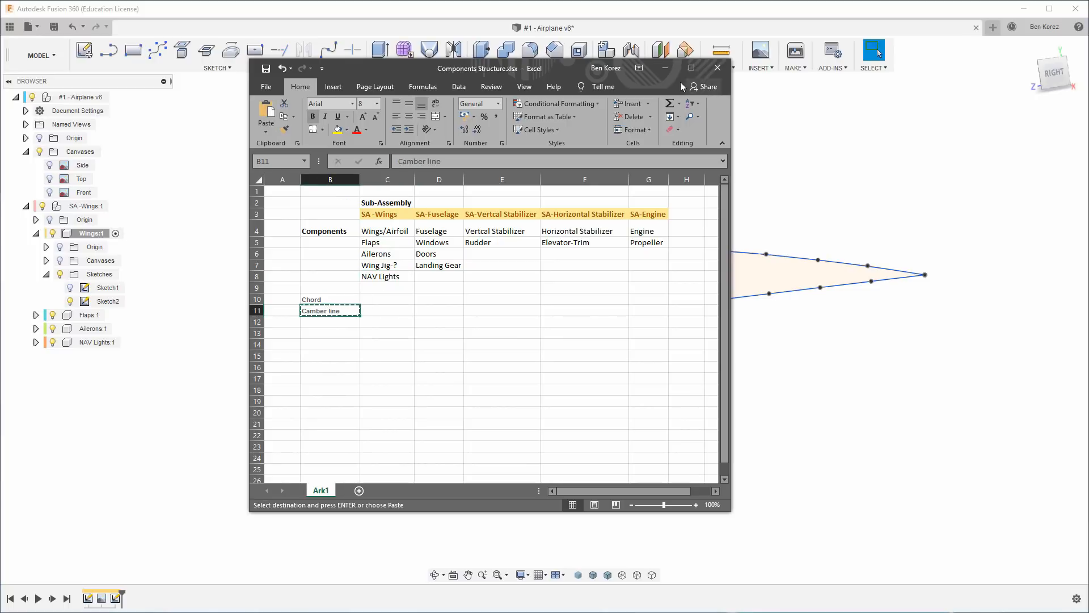
click(665, 68)
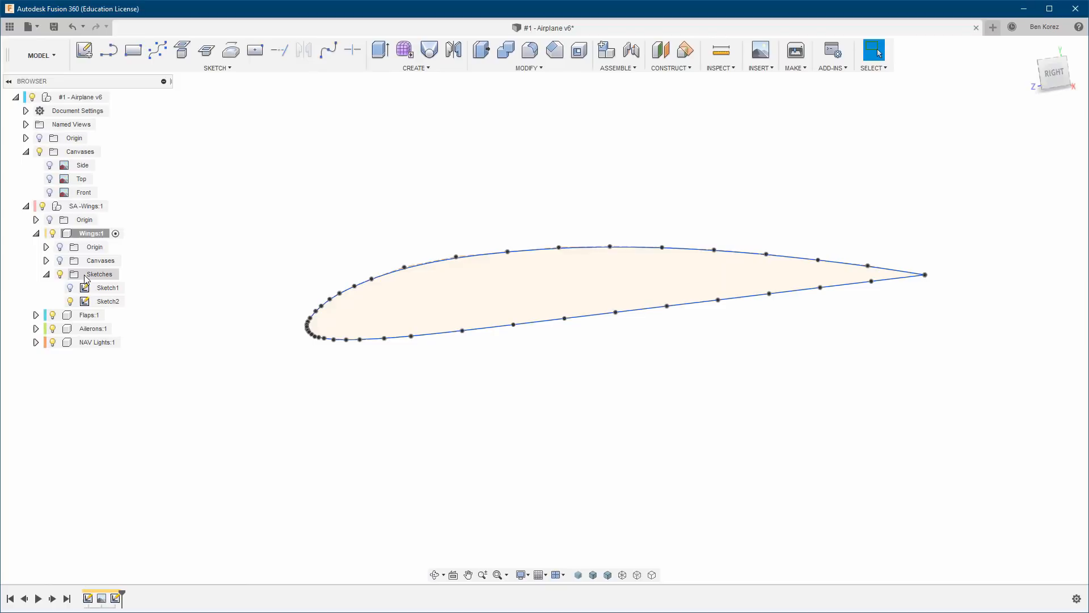
Create a new sketch named Camber line on the airfoil profile's plane, with the Wings component's canvases shown.
click(86, 50)
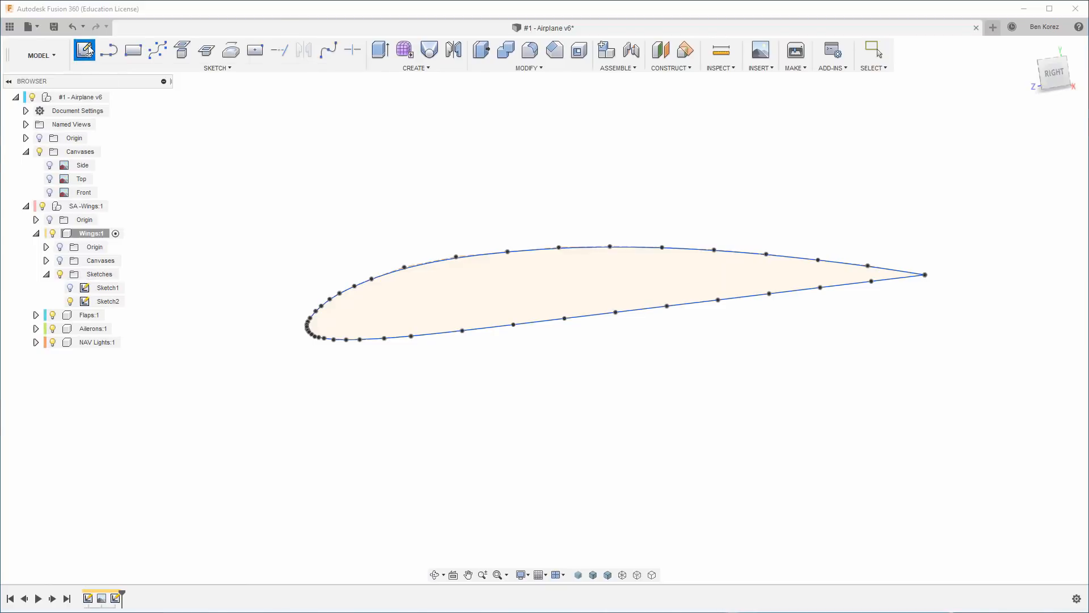
click(492, 294)
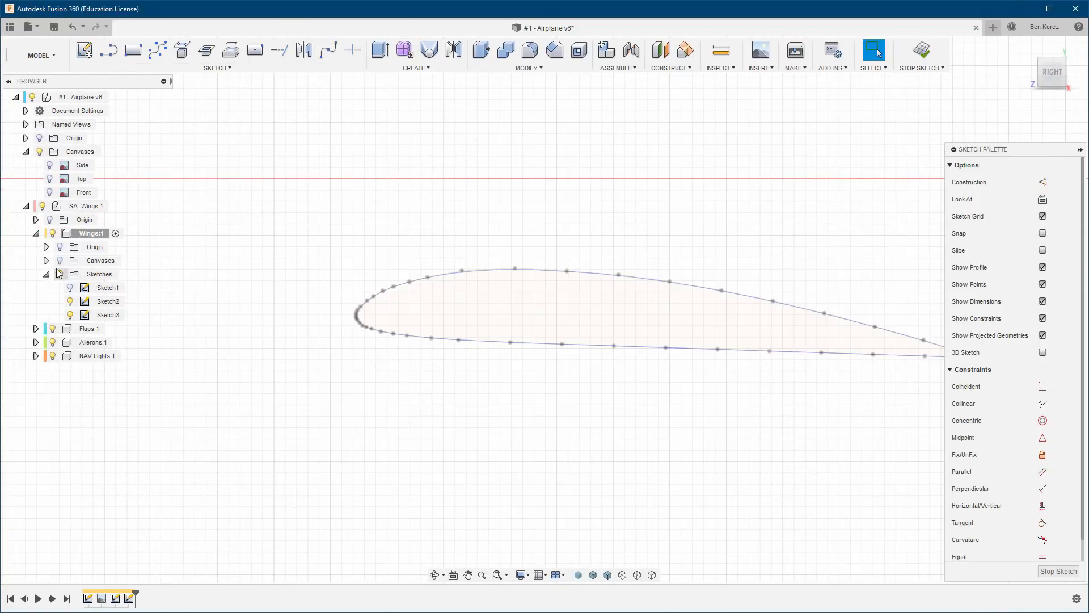
click(59, 260)
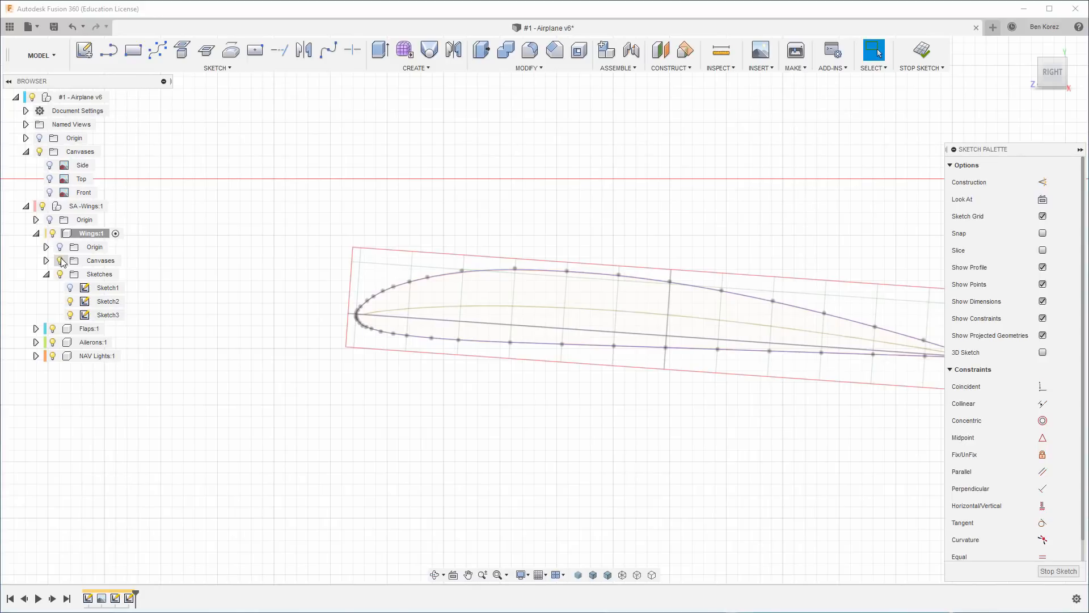
click(102, 316)
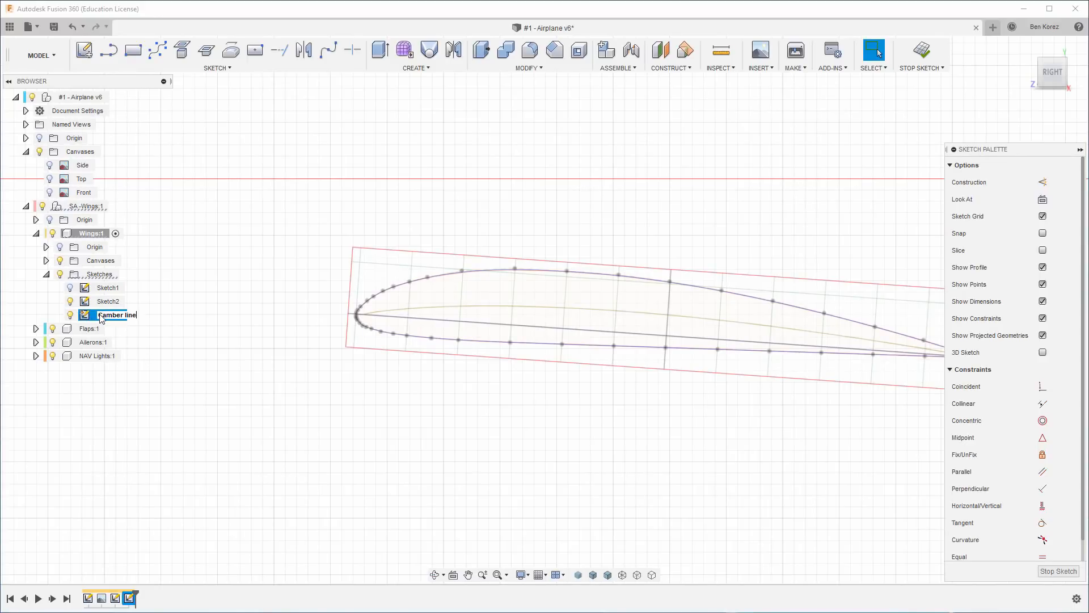
Confirm Camber line as the new sketch's name and rename Sketch2 as Airfoild.
key(Return)
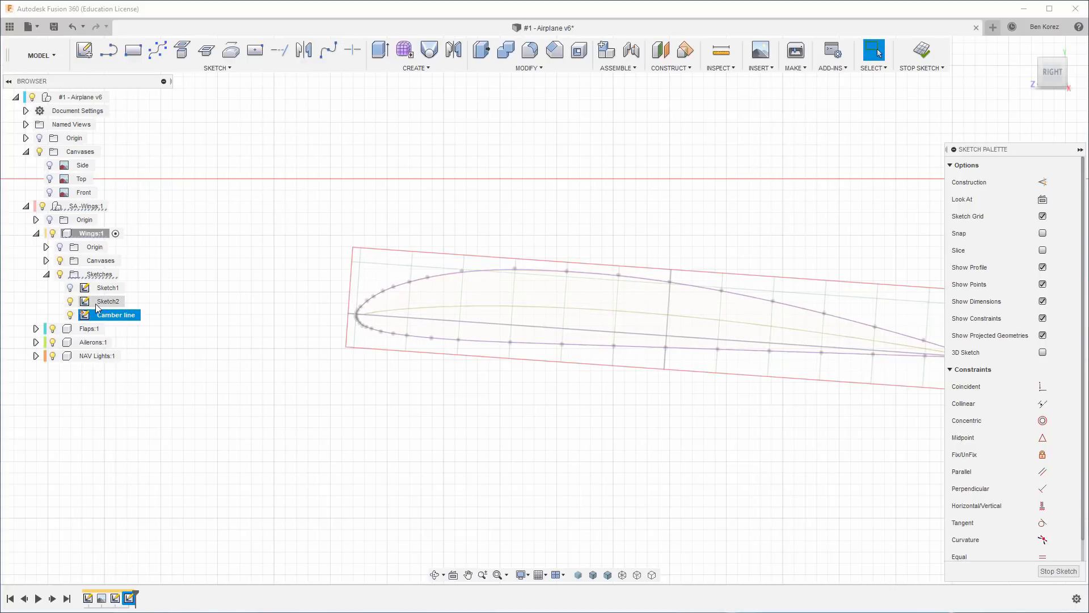
click(102, 305)
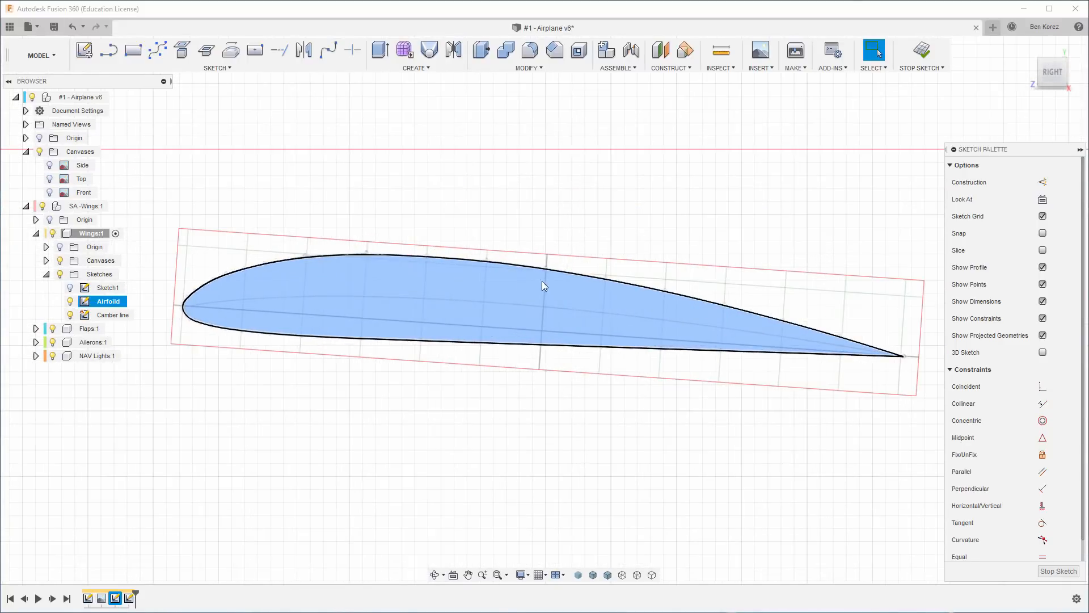
scroll(542, 281, up, 3)
scroll(609, 281, down, 3)
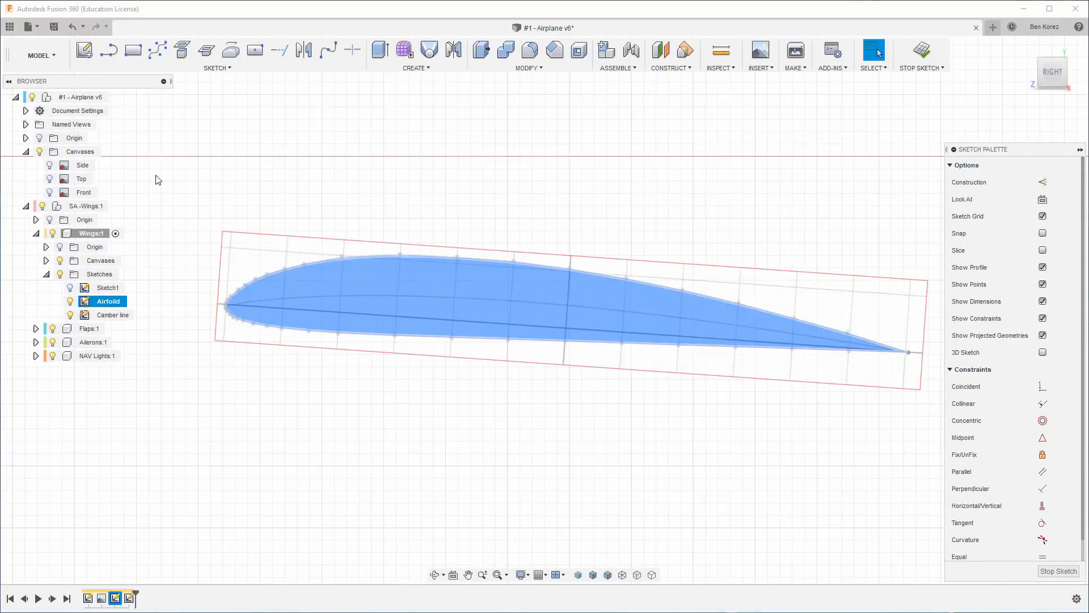
Start a control point spline at the airfoil's trailing-edge tip and place three more points forward along the canvas's camber line.
click(159, 51)
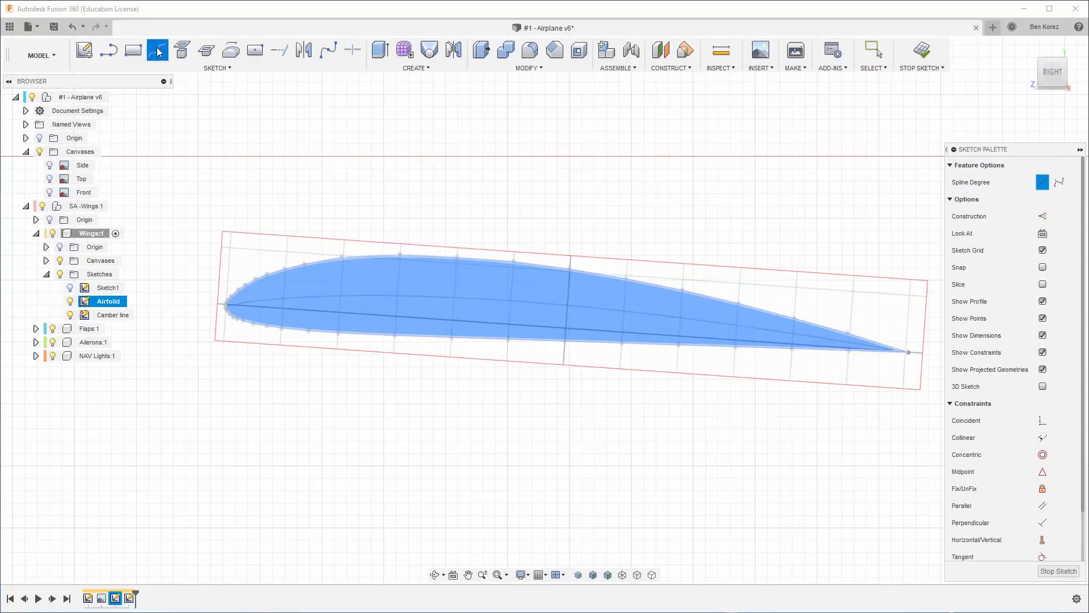
scroll(244, 318, up, 3)
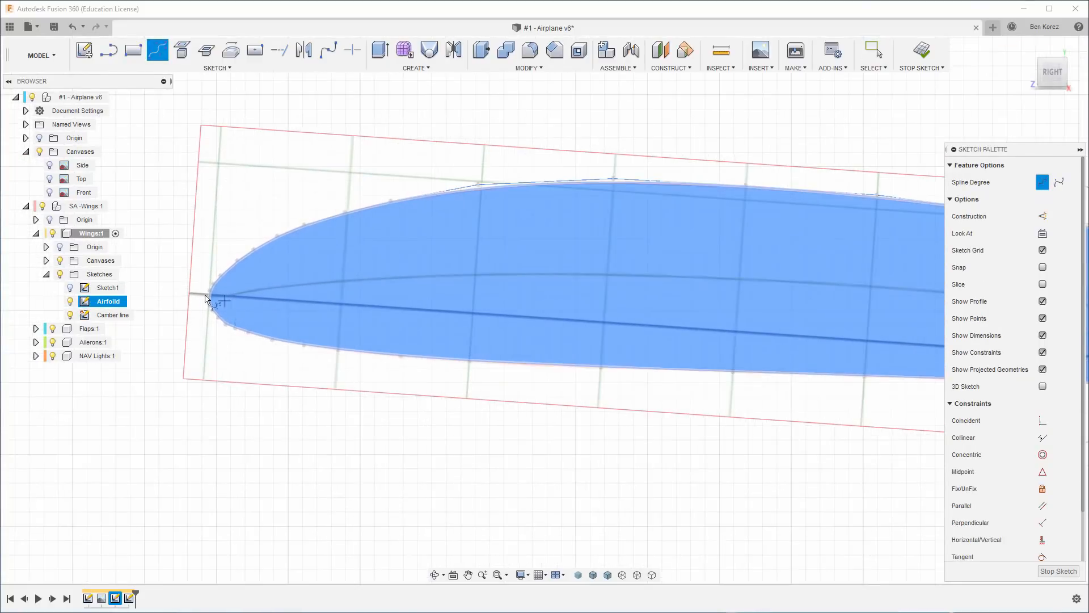
scroll(233, 309, down, 5)
scroll(656, 338, up, 6)
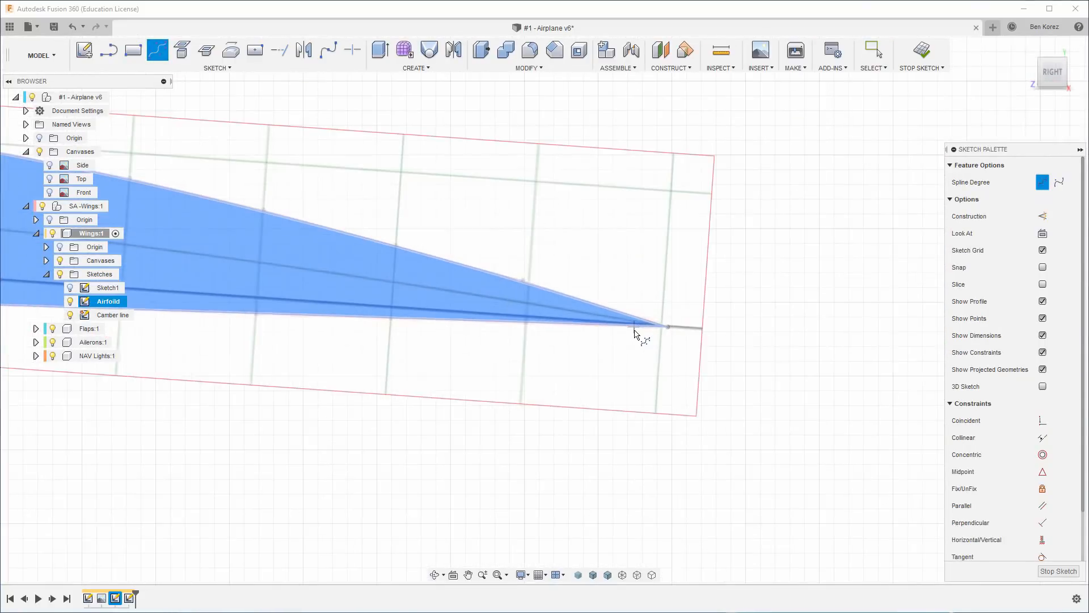
scroll(638, 331, up, 1)
scroll(637, 330, down, 1)
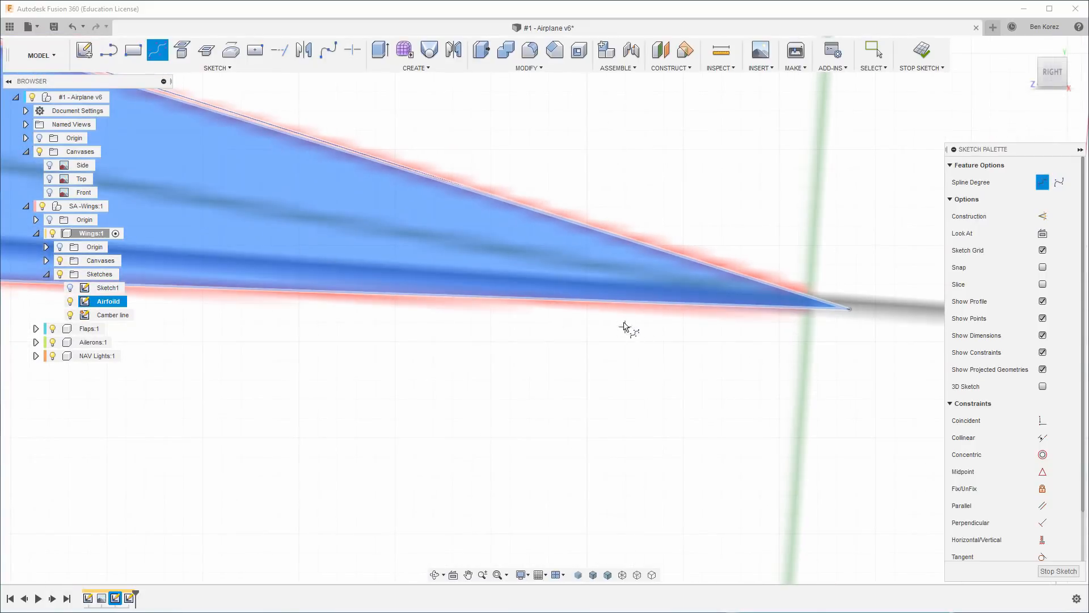
click(851, 310)
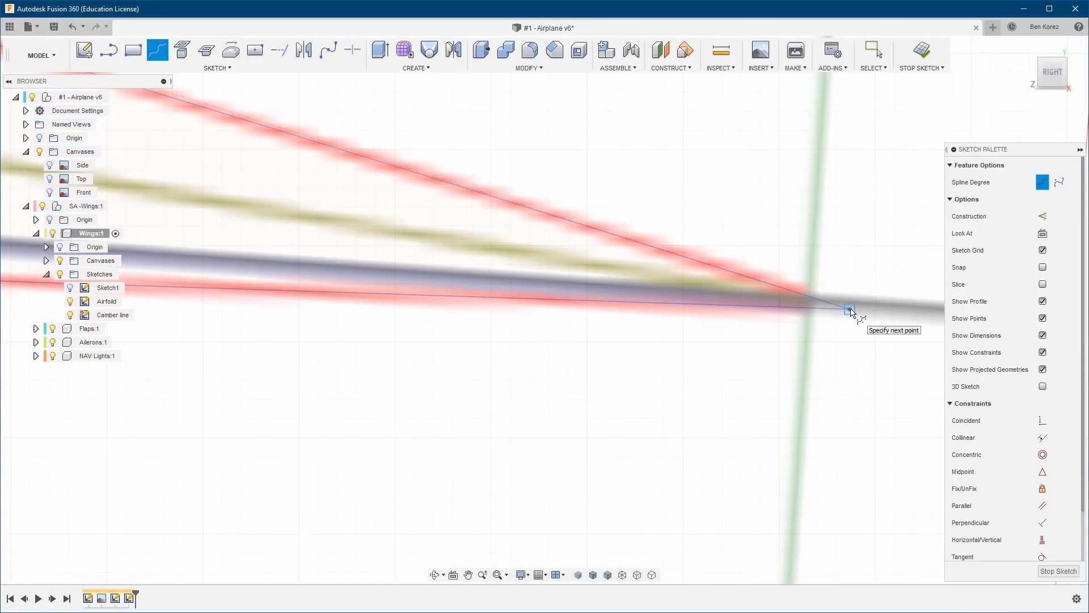
scroll(635, 266, down, 4)
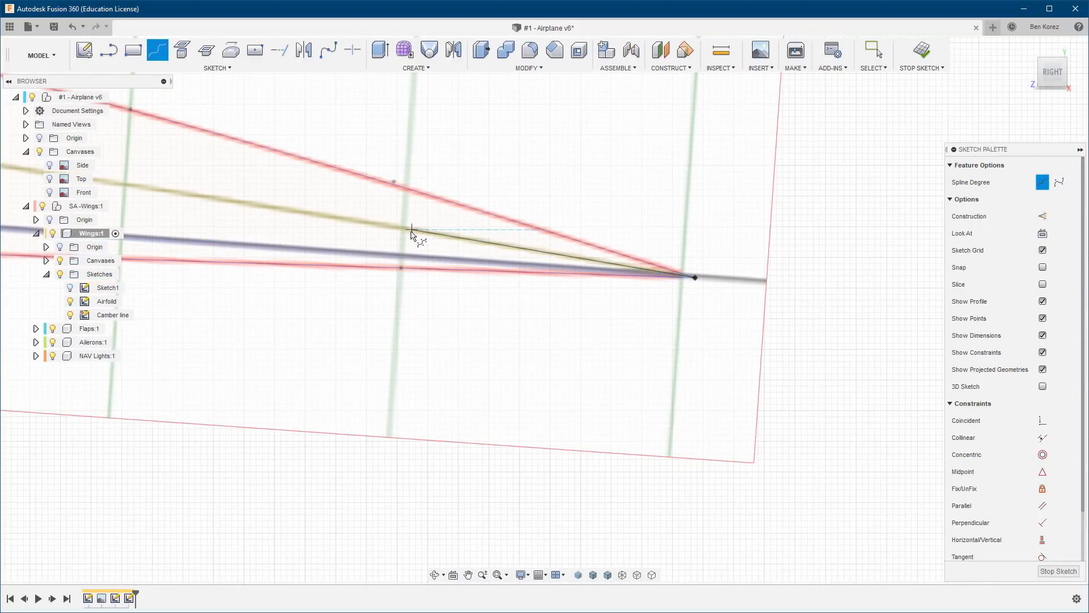
click(451, 235)
click(320, 214)
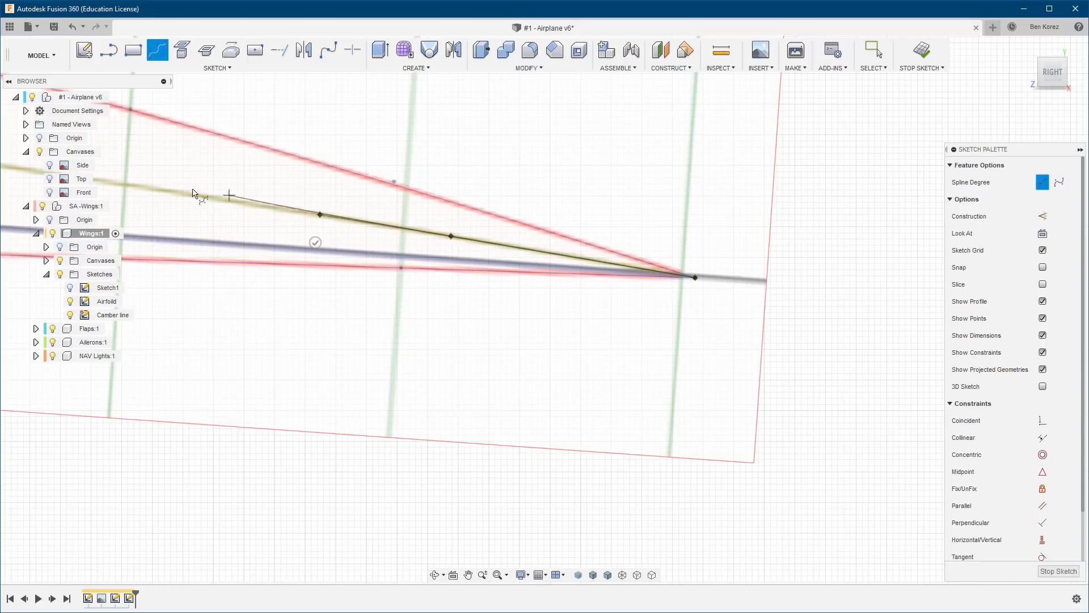
click(149, 188)
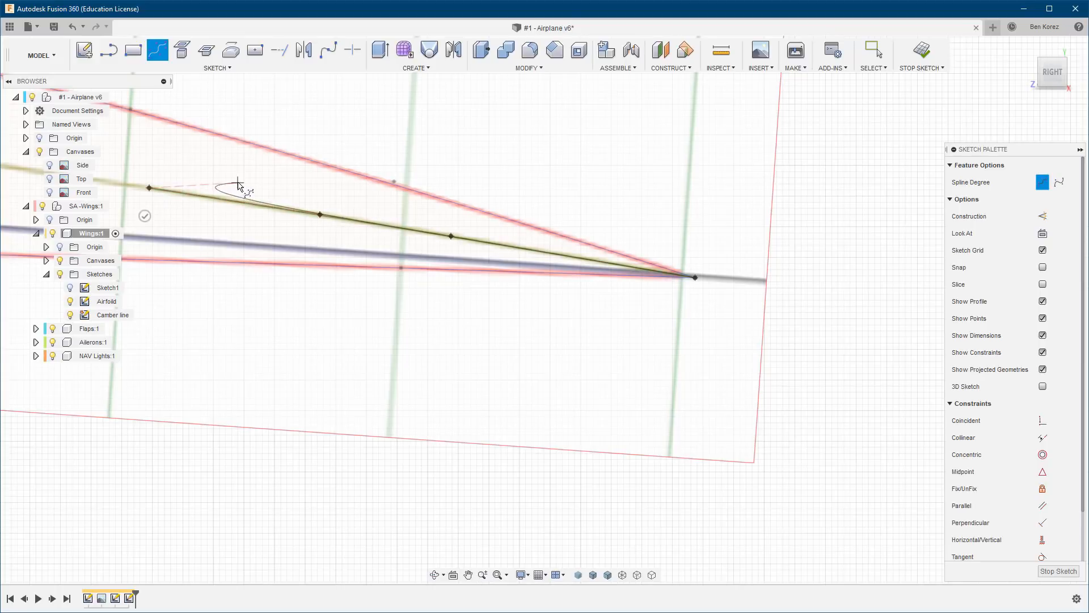
Continue the camber spline forward along the canvas's camber line with seven more control points, up to the thick mid-chord line.
middle_drag(239, 181, 828, 299)
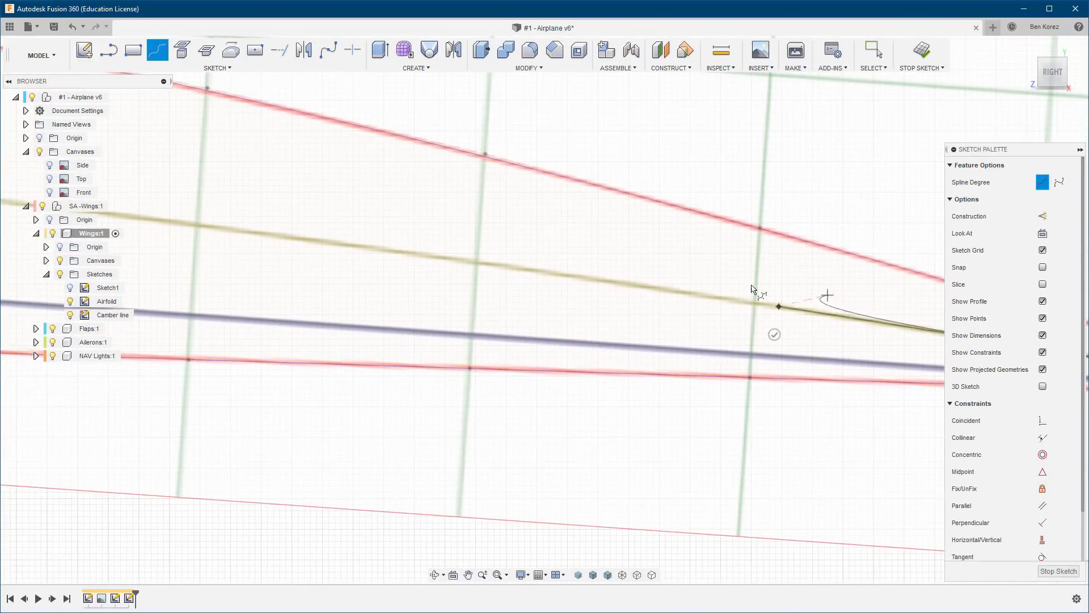
click(652, 288)
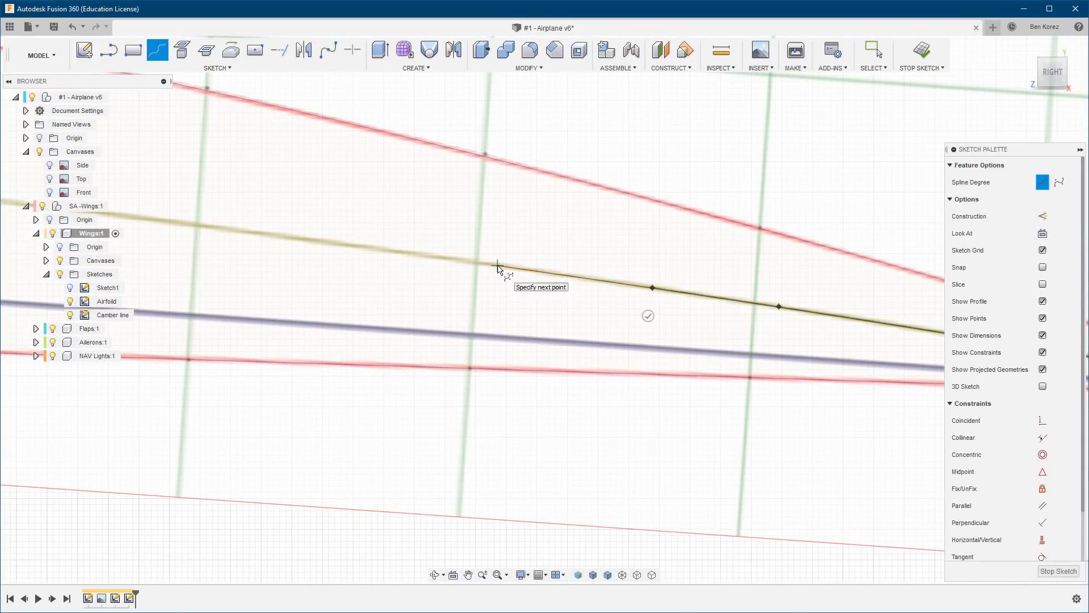
click(497, 266)
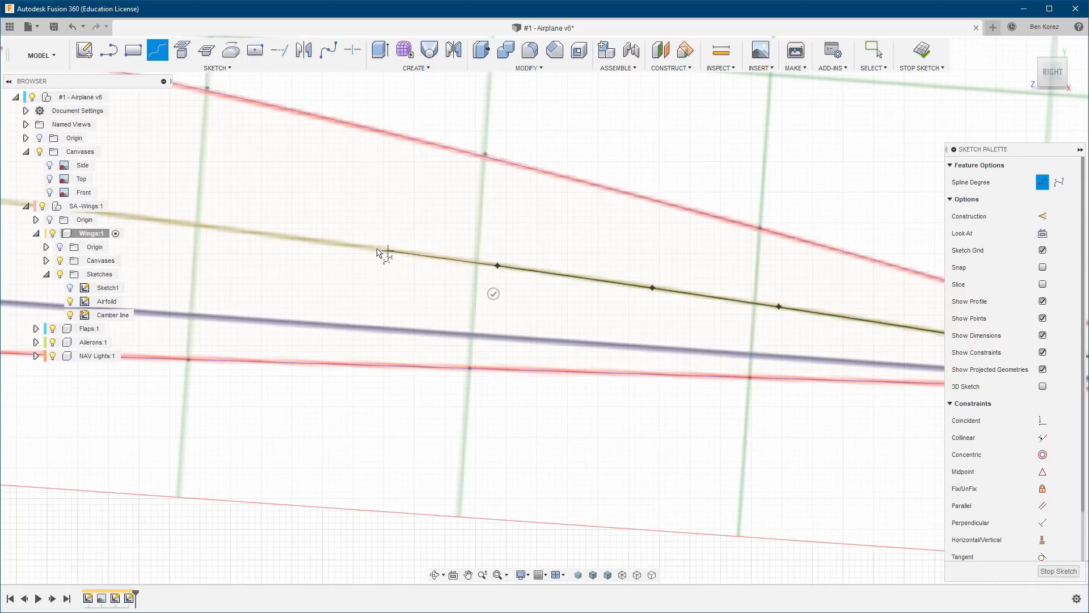
click(347, 246)
click(169, 224)
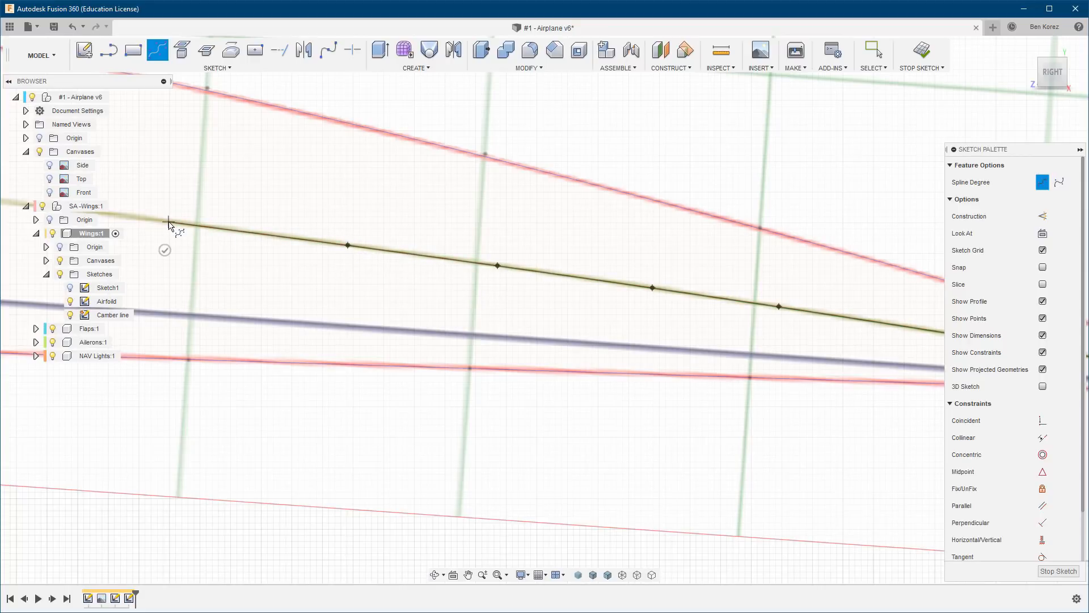
middle_drag(163, 180, 844, 282)
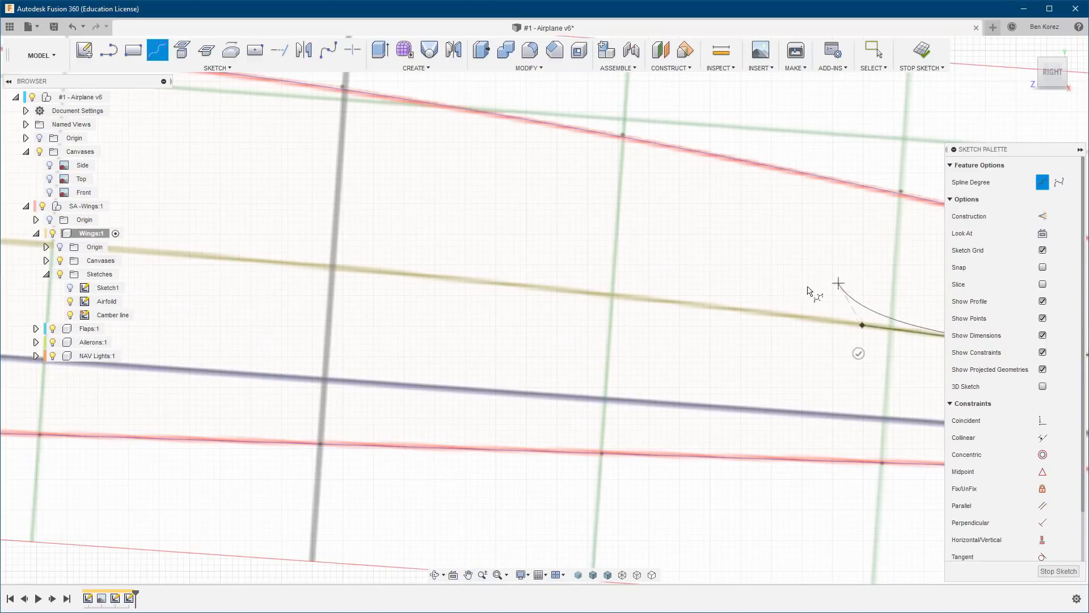
click(680, 304)
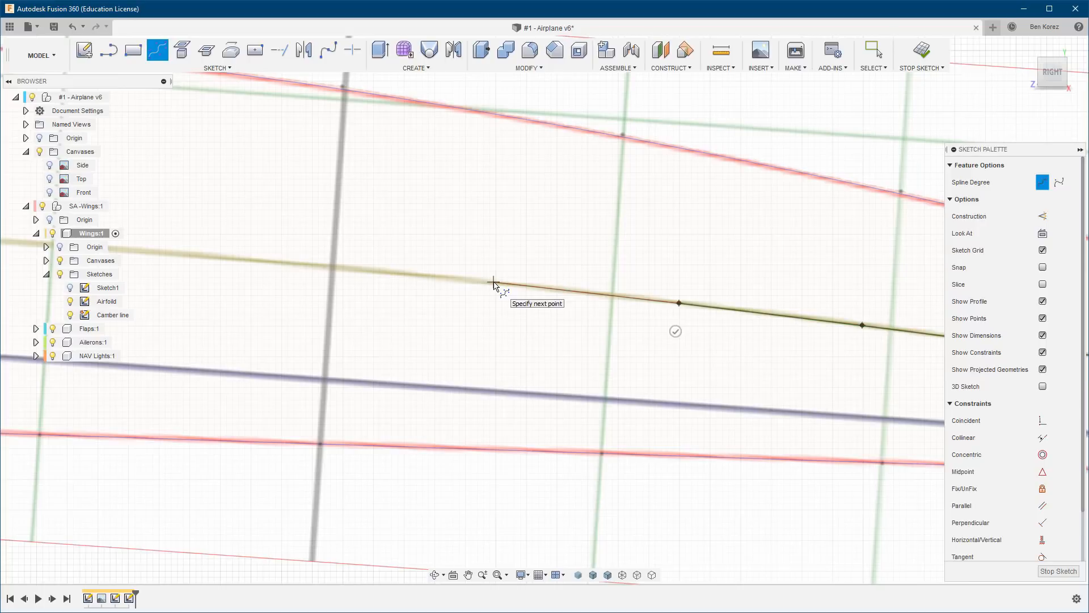
click(494, 282)
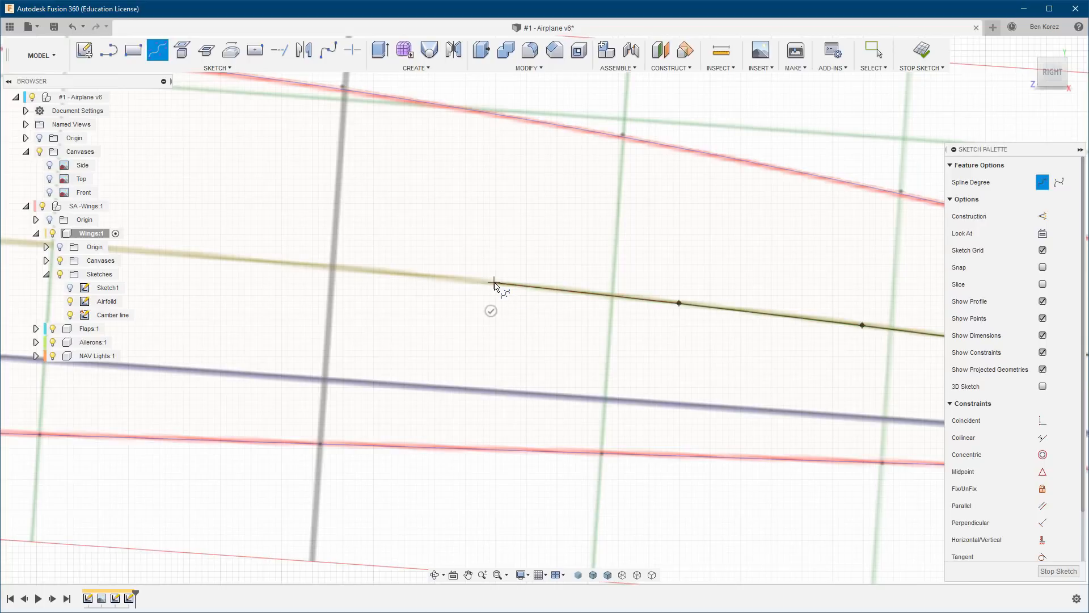
click(332, 267)
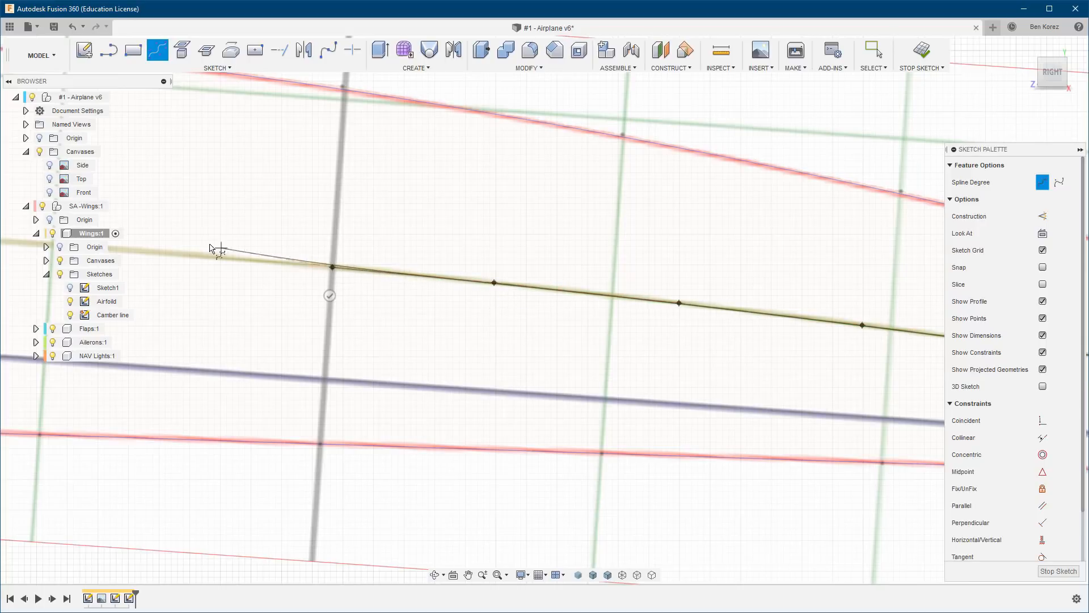
Extend the camber spline from the mid-chord line over the camber's crest and down toward the airfoil's nose.
middle_drag(206, 236, 650, 293)
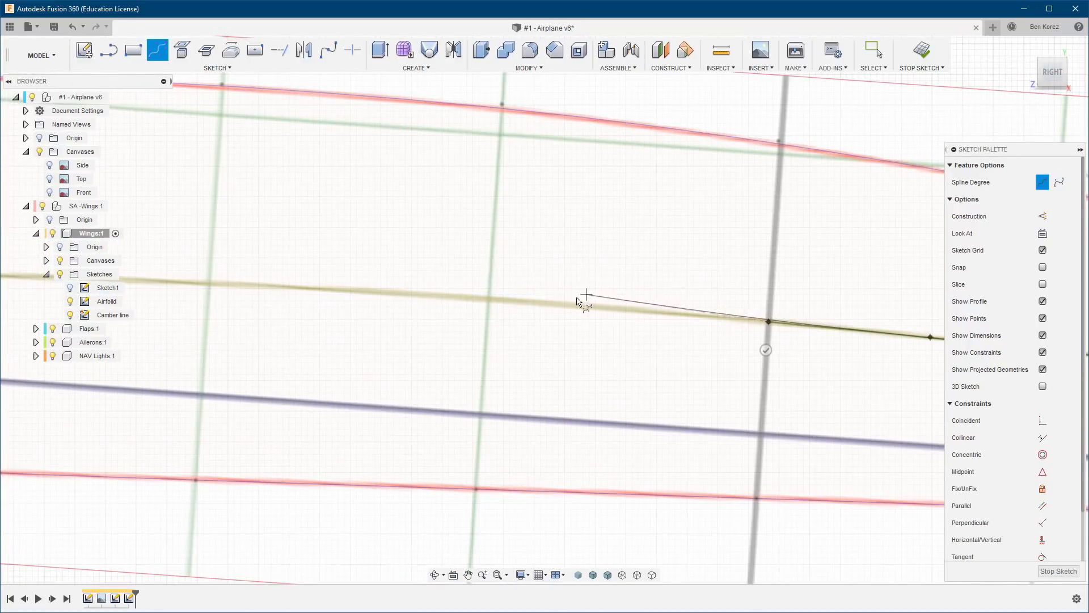
click(507, 301)
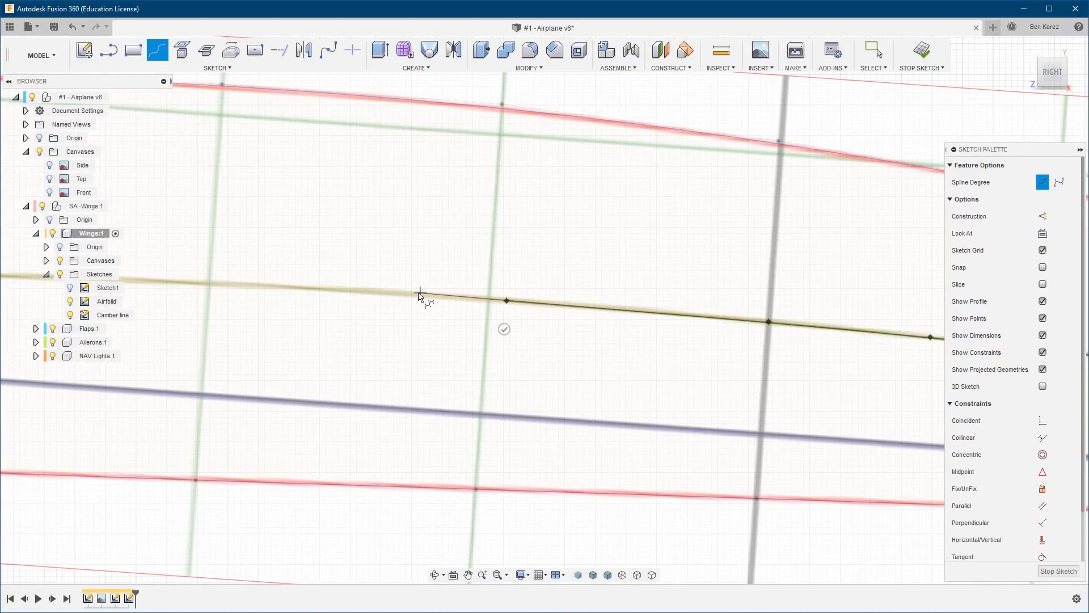
click(337, 290)
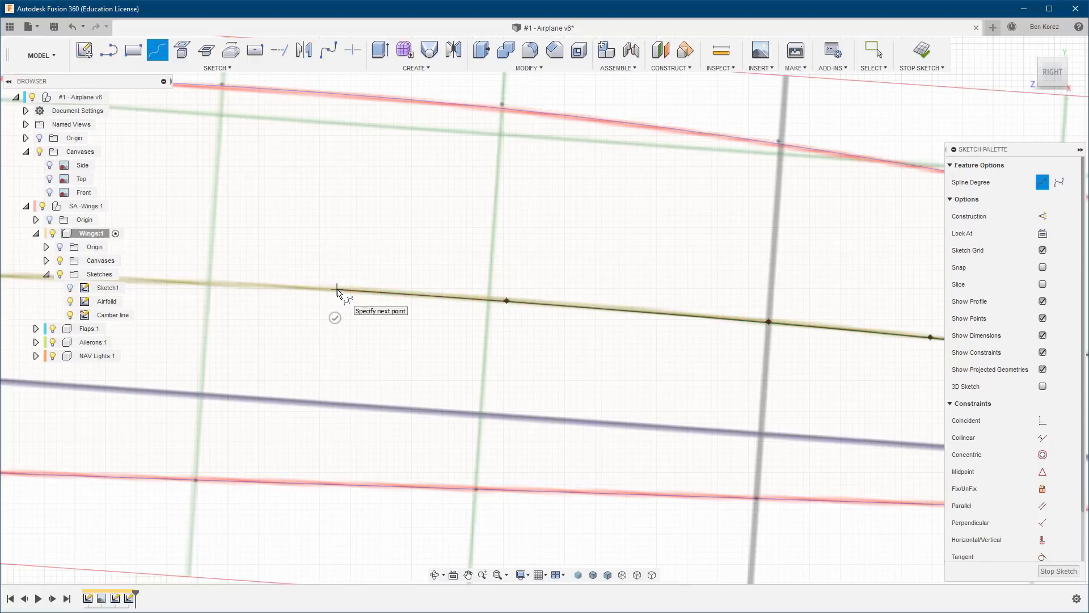
click(207, 286)
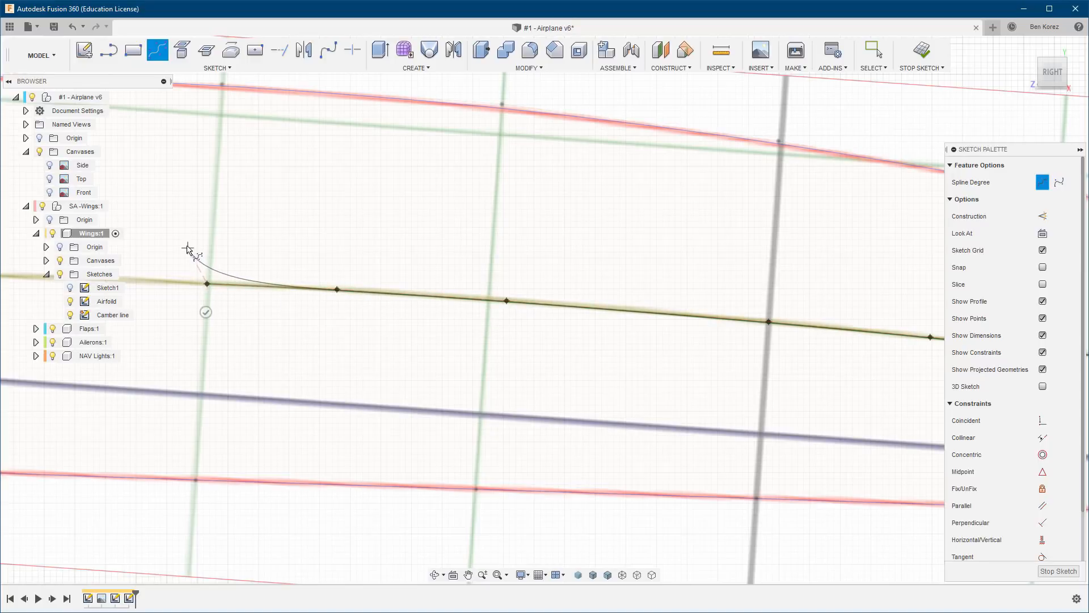
middle_drag(182, 243, 563, 266)
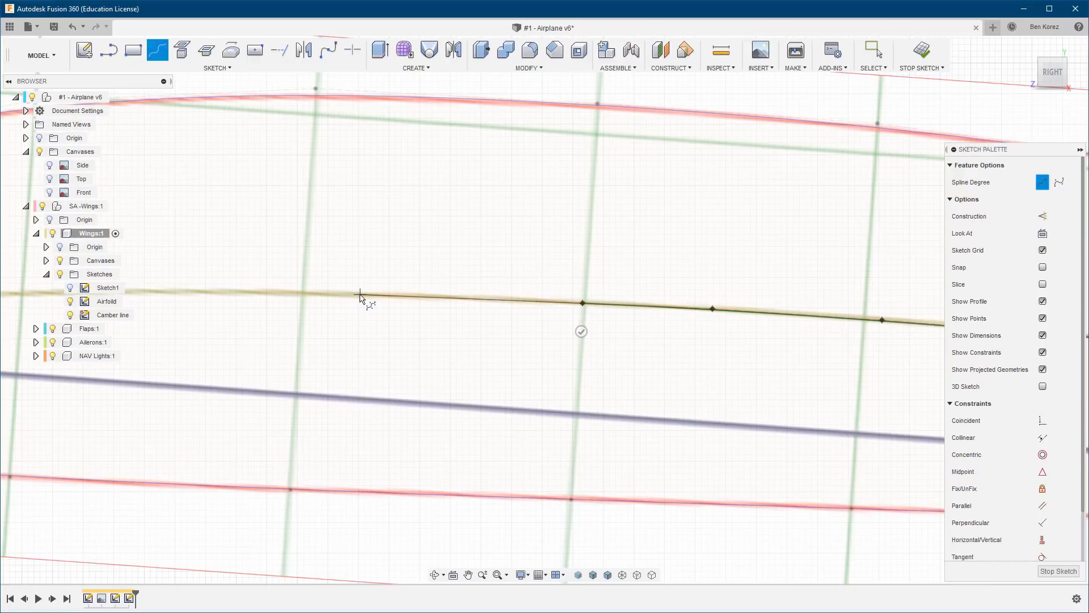
click(396, 295)
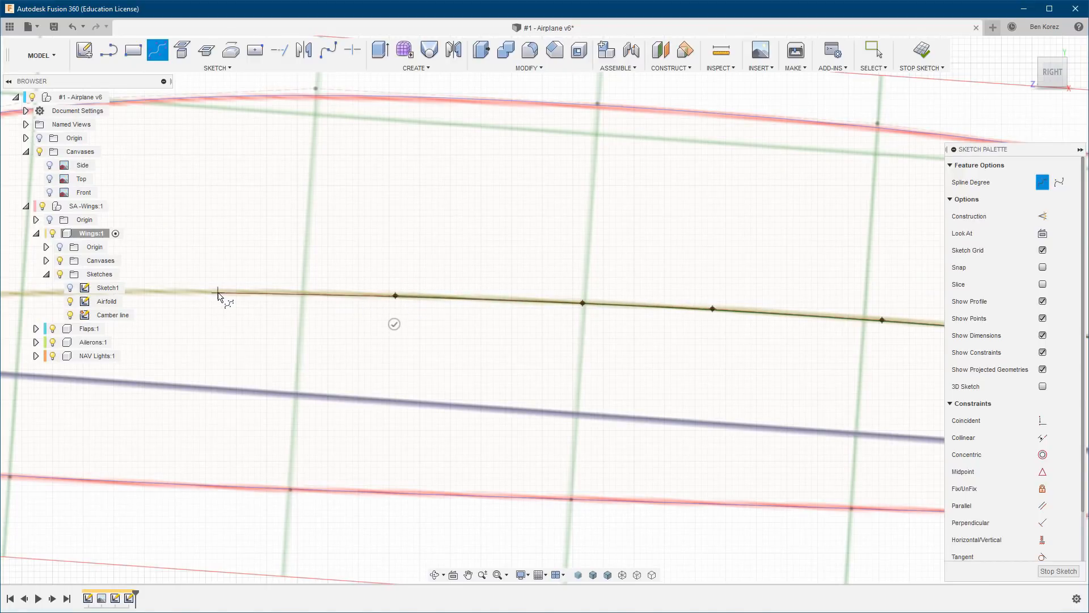
middle_drag(490, 261, 880, 281)
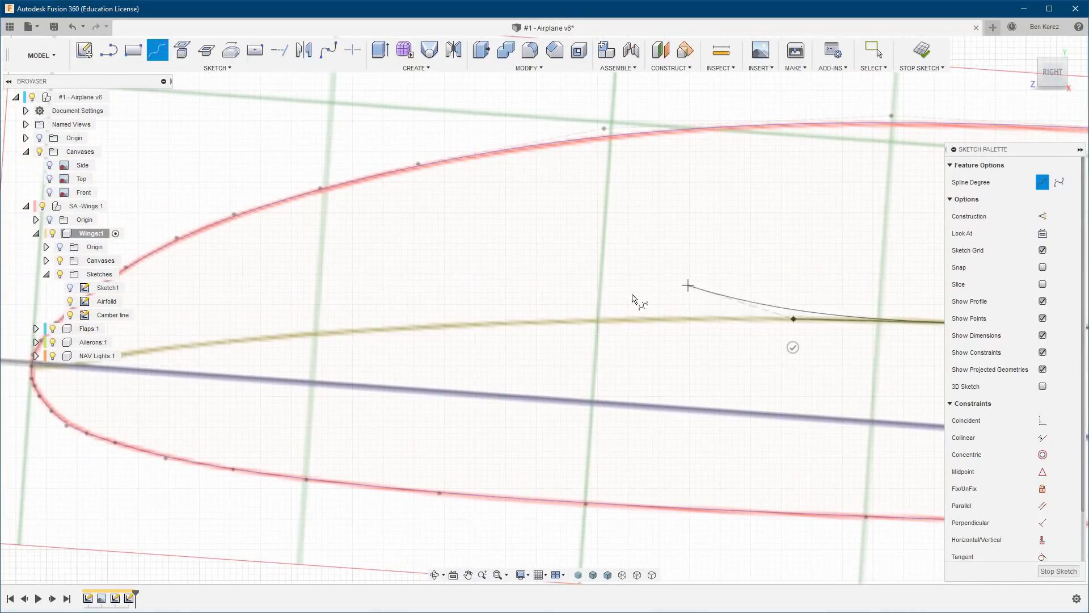
click(600, 321)
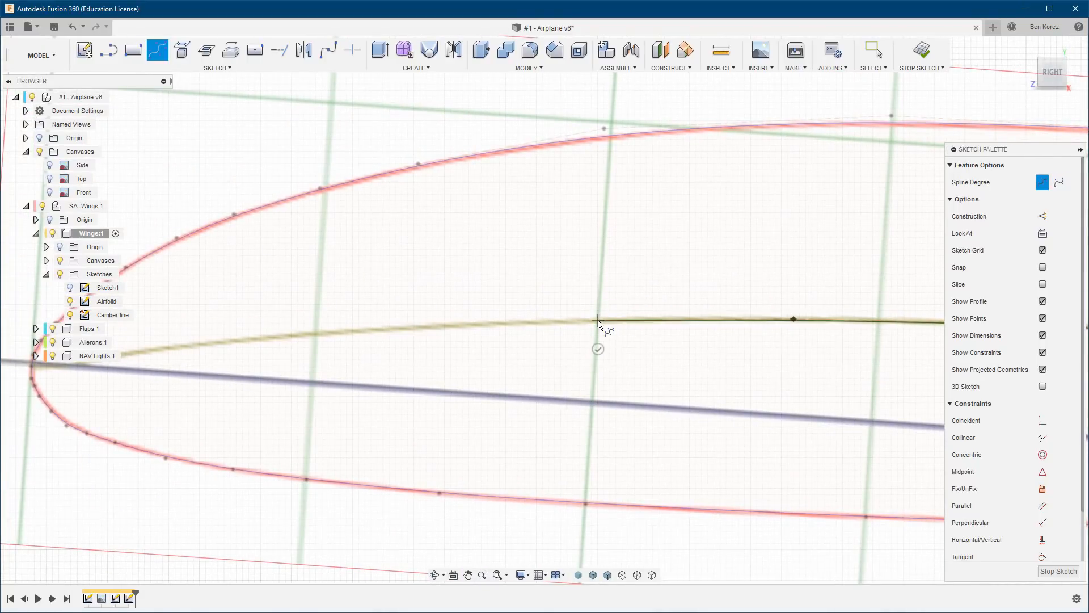
click(384, 329)
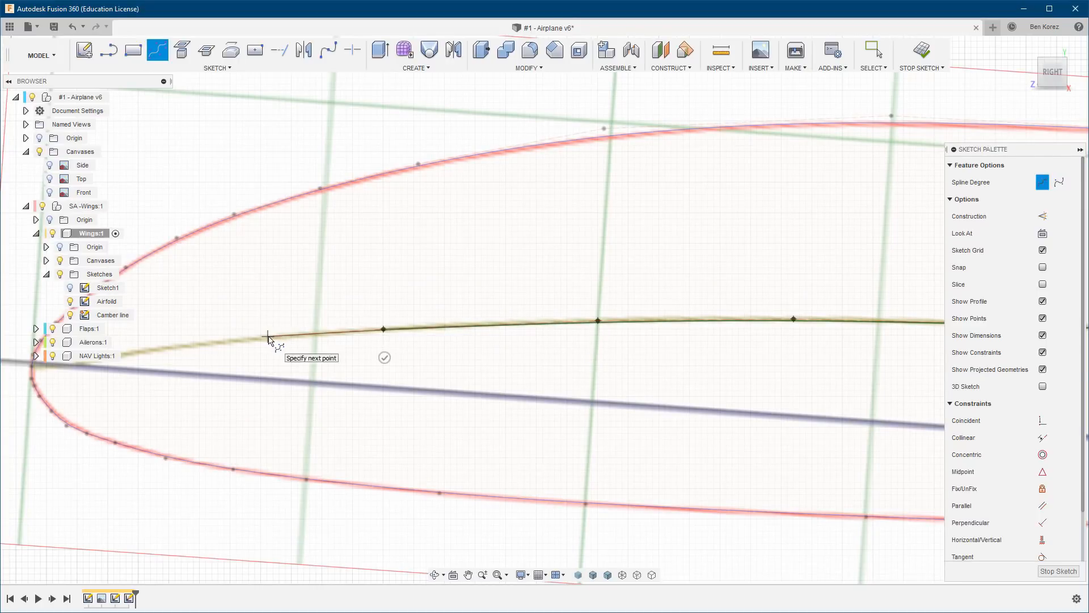
click(272, 337)
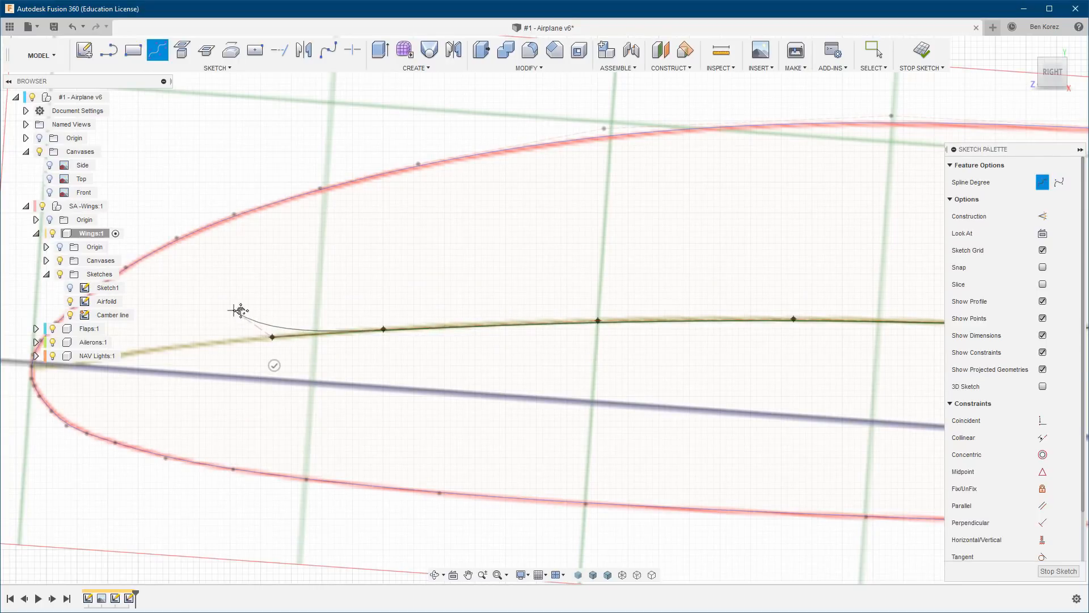
Place the last three control points through the nose, ending just ahead of the leading edge, and finish the camber spline.
middle_drag(241, 311, 539, 286)
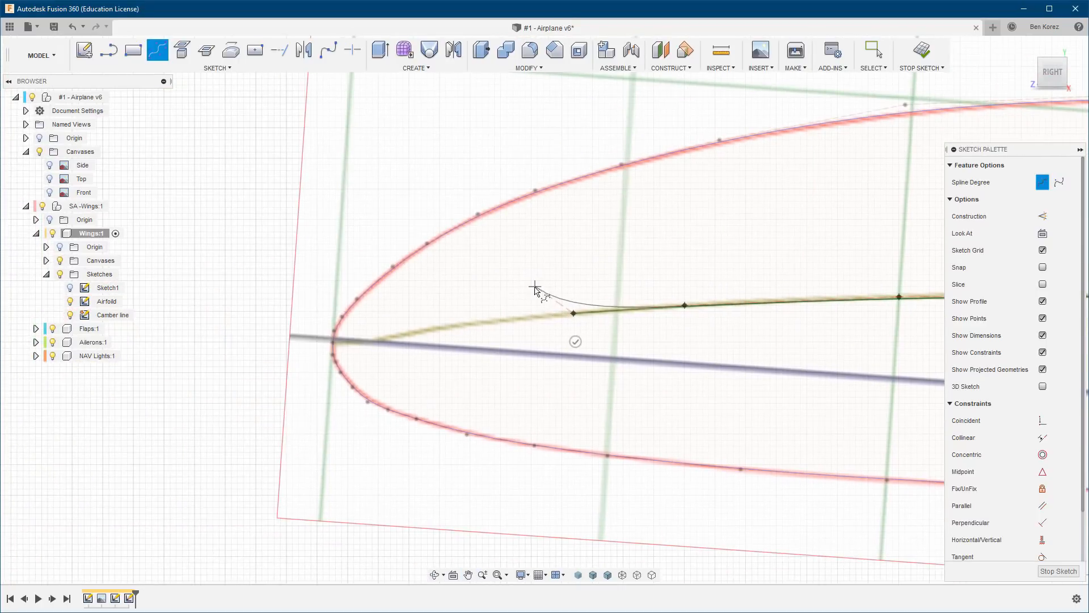
click(482, 322)
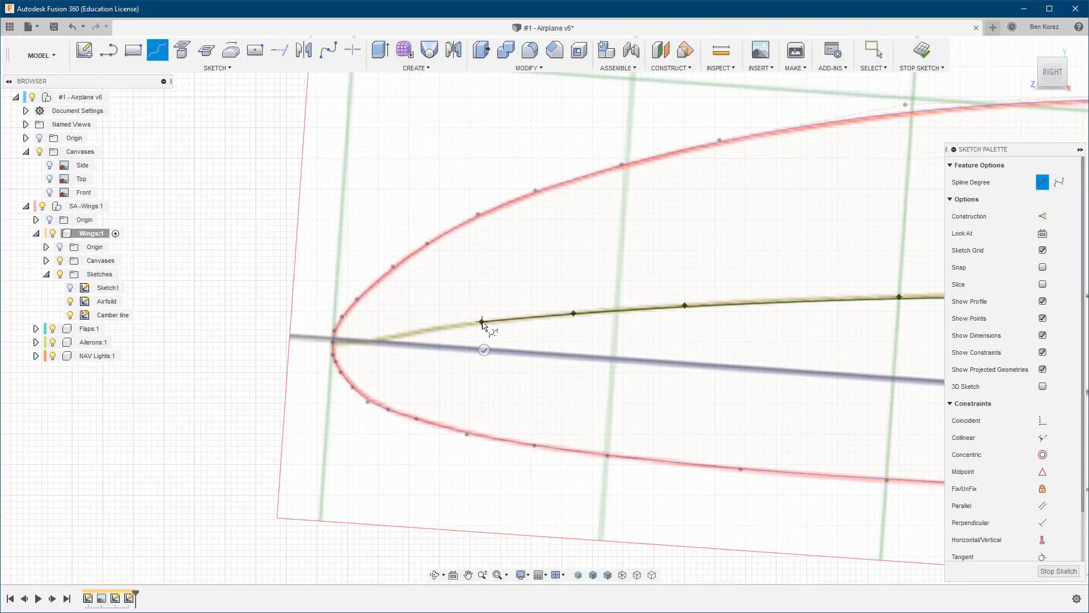
click(392, 336)
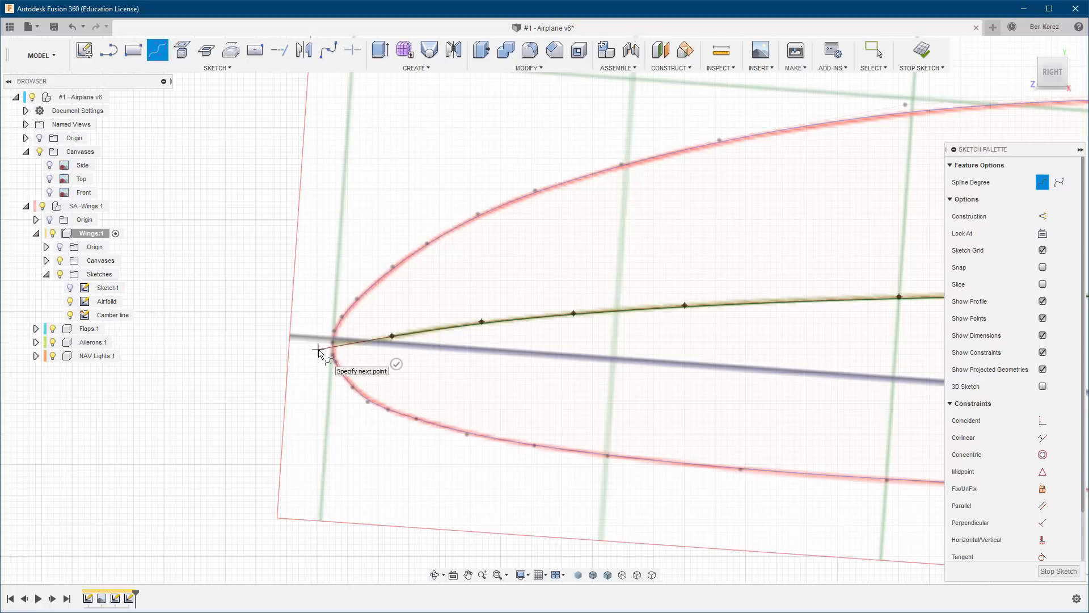
click(318, 350)
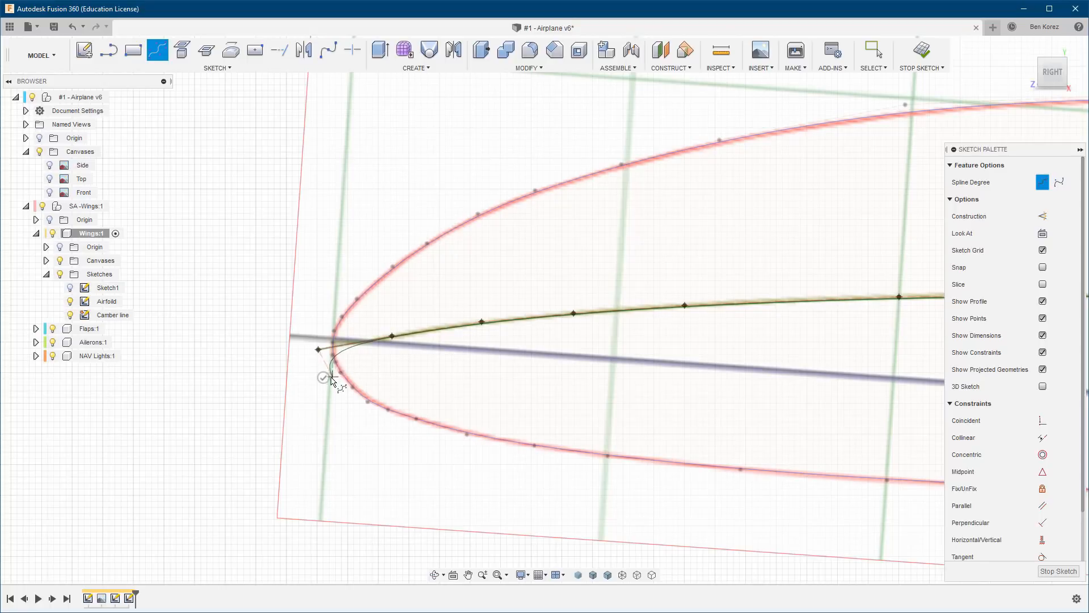
click(322, 378)
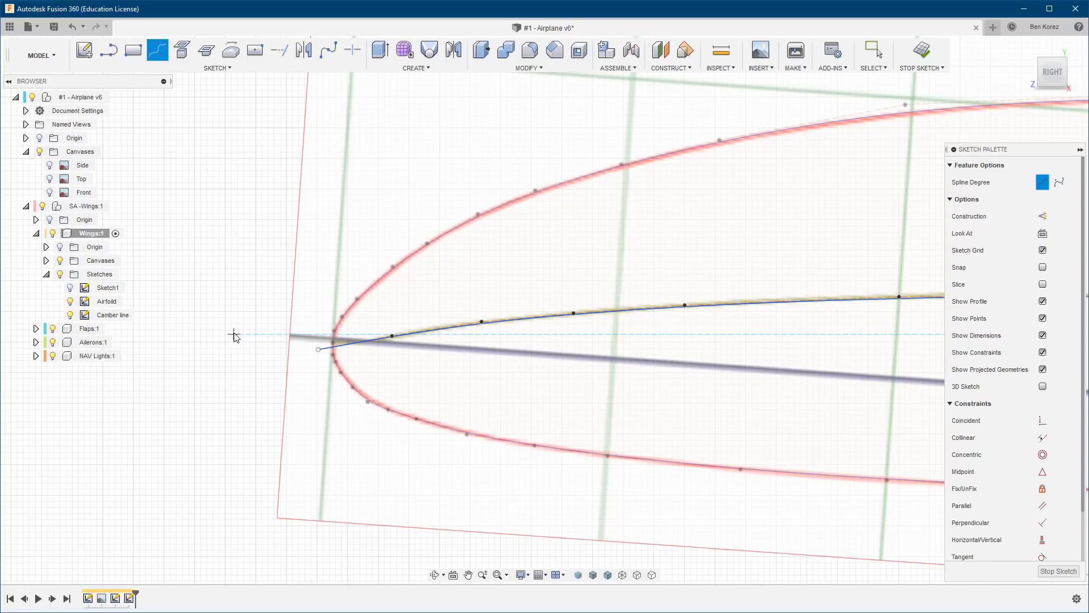
key(Escape)
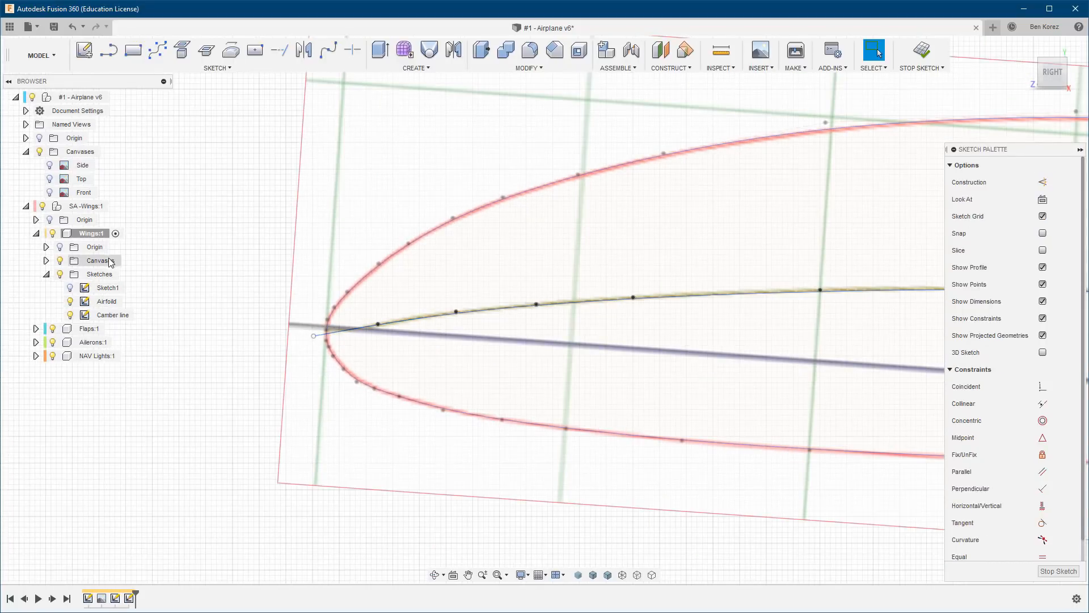
Nudge the camber spline's control points over the crest and toward the nose onto the canvas's camber line.
scroll(208, 285, down, 5)
scroll(831, 265, up, 2)
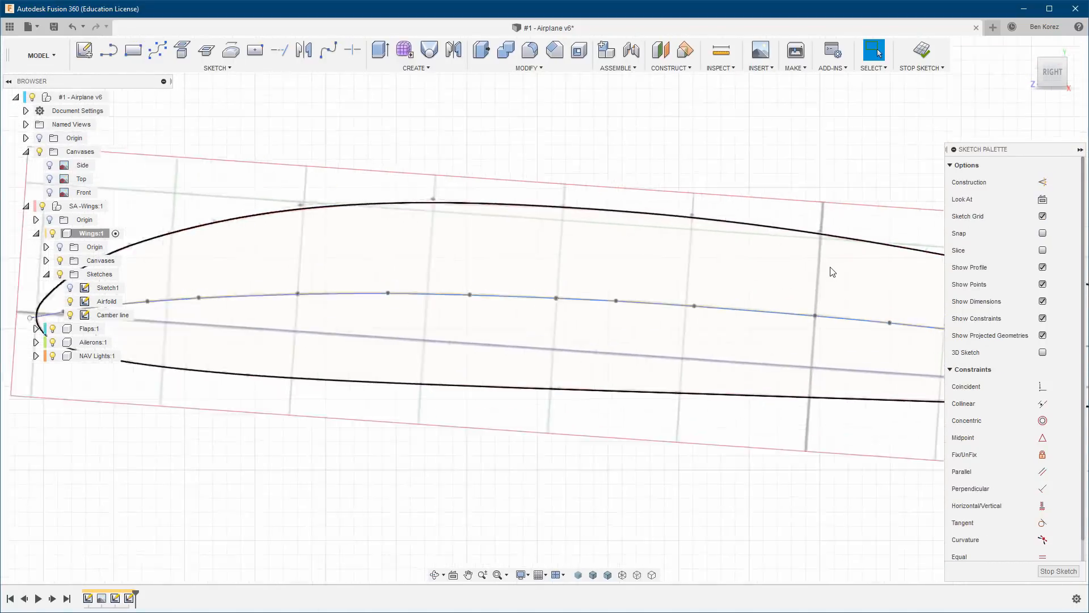
scroll(499, 288, down, 3)
scroll(502, 287, up, 8)
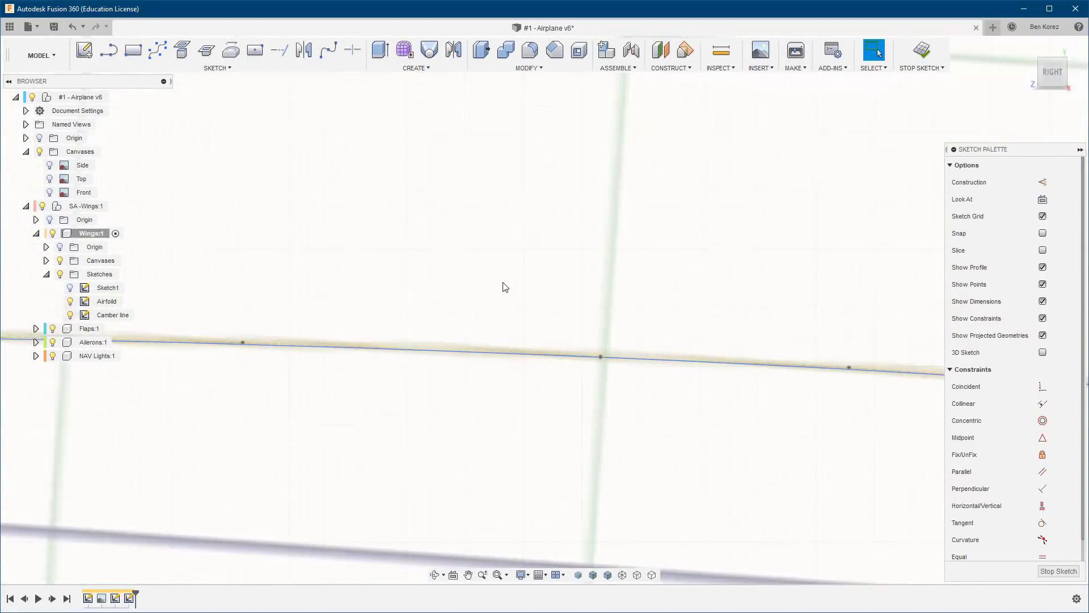
scroll(509, 286, down, 5)
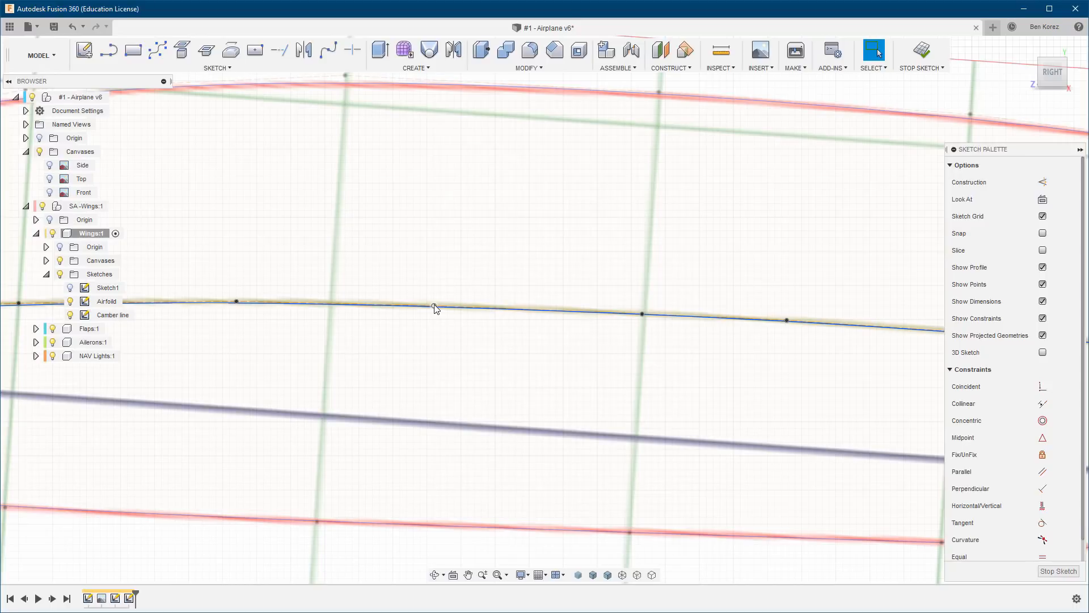
click(434, 304)
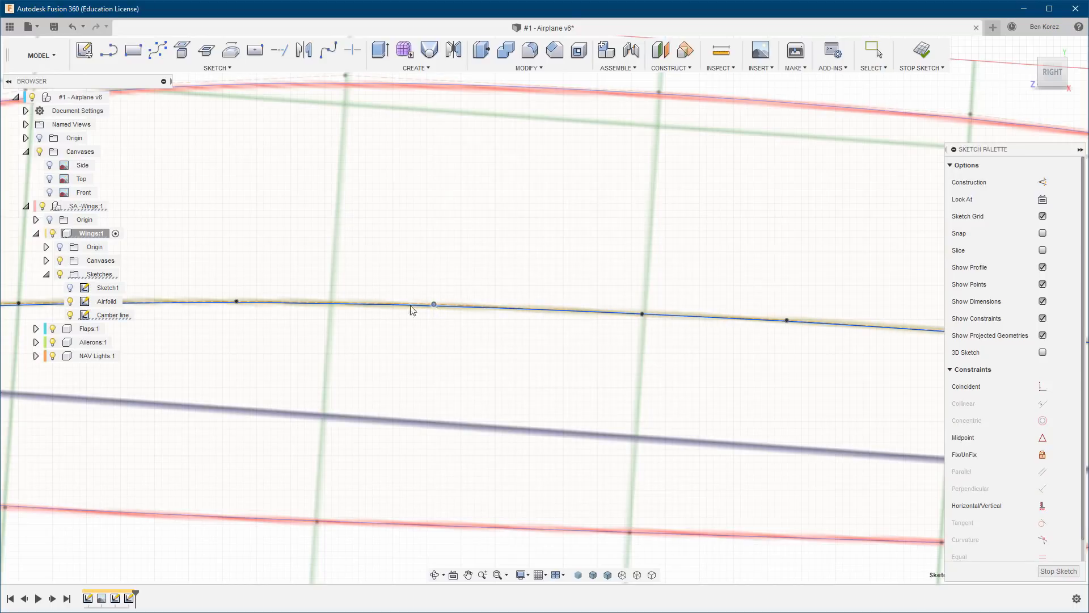
drag(236, 302, 233, 300)
middle_drag(288, 240, 759, 226)
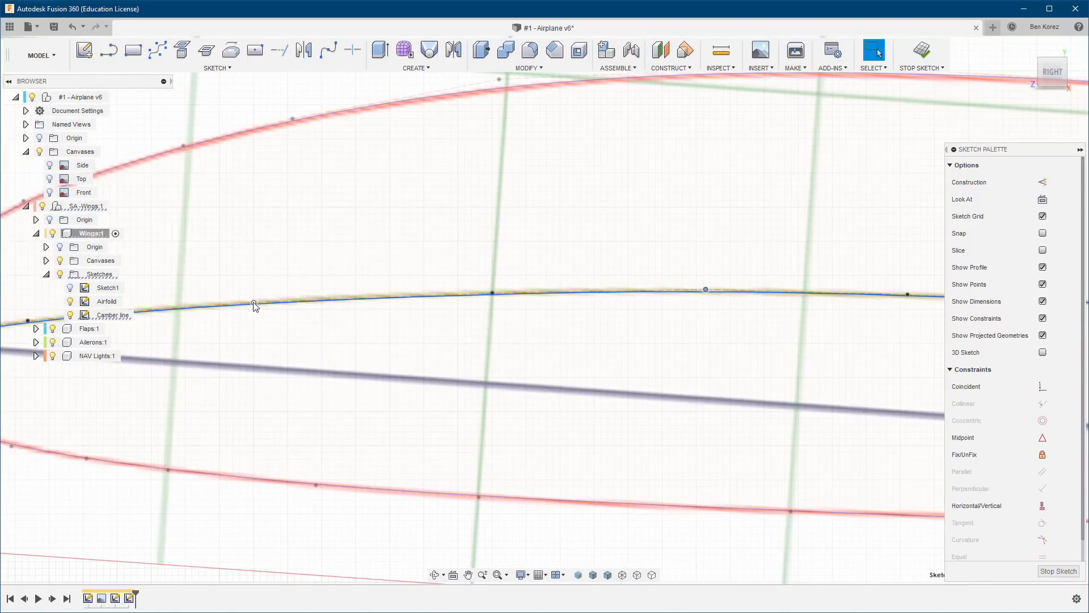
drag(254, 304, 253, 298)
drag(493, 291, 494, 292)
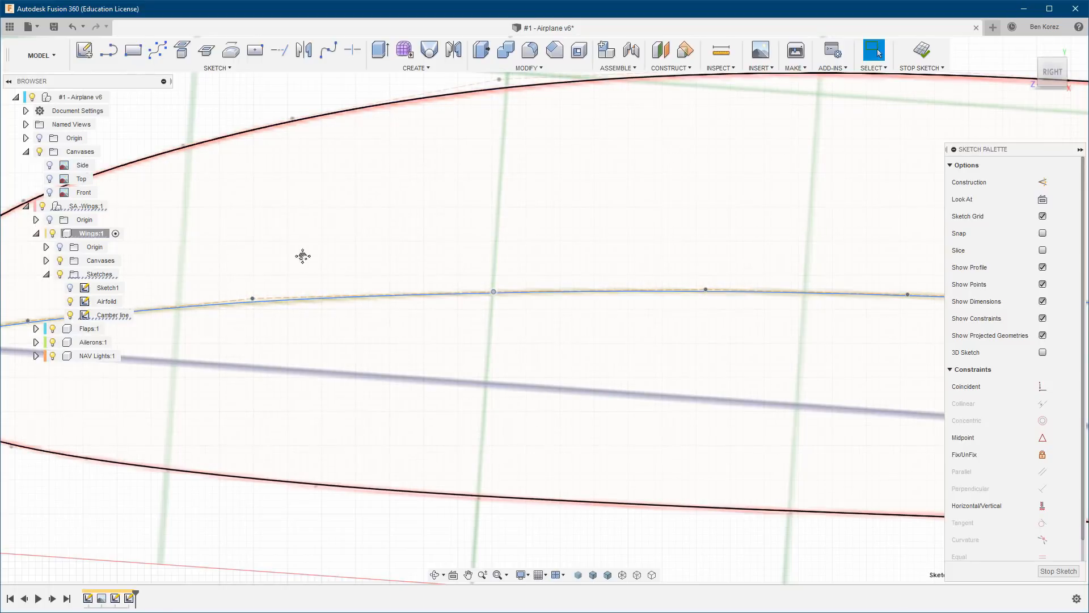
mouse_move(303, 256)
middle_down()
mouse_move(685, 236)
mouse_move(274, 250)
middle_up()
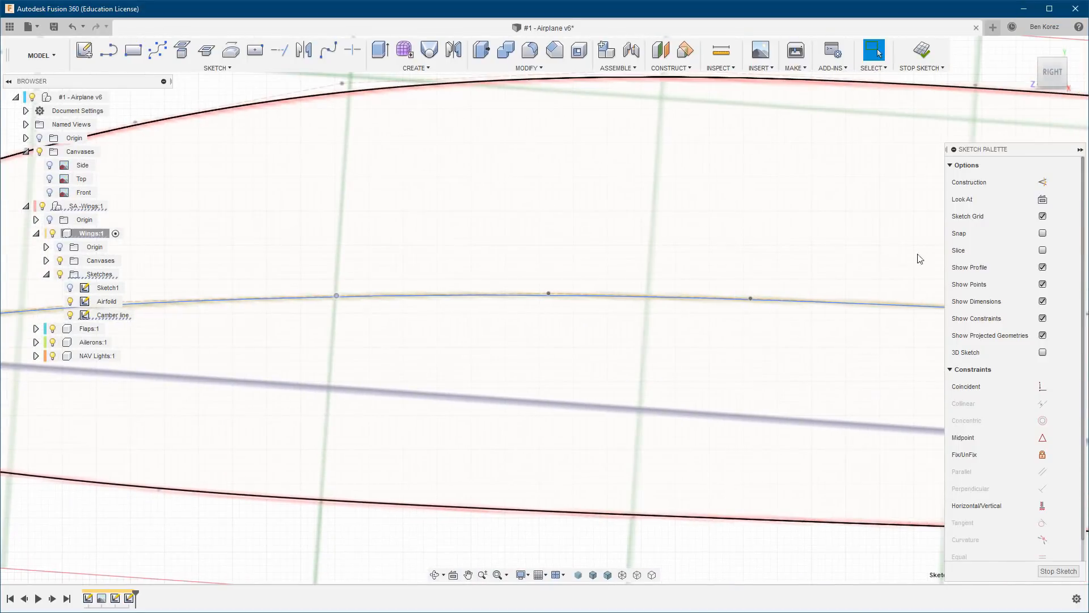
Adjust the camber spline's control points at and just ahead of the thick mid-chord line to follow the canvas's camber line.
middle_drag(904, 248, 326, 242)
middle_drag(718, 259, 381, 250)
drag(377, 312, 382, 311)
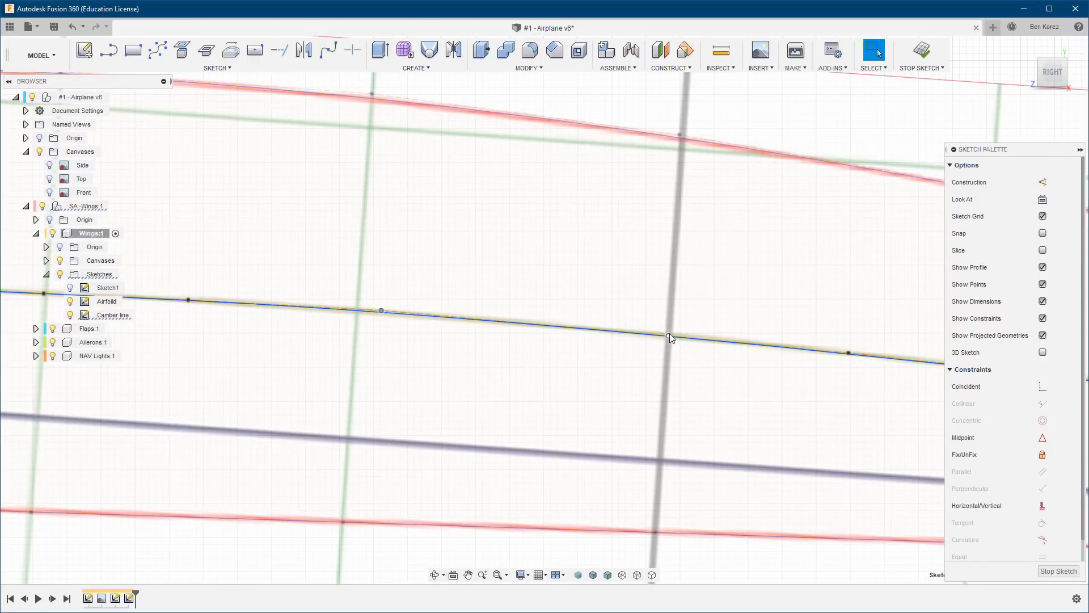
drag(670, 336, 671, 334)
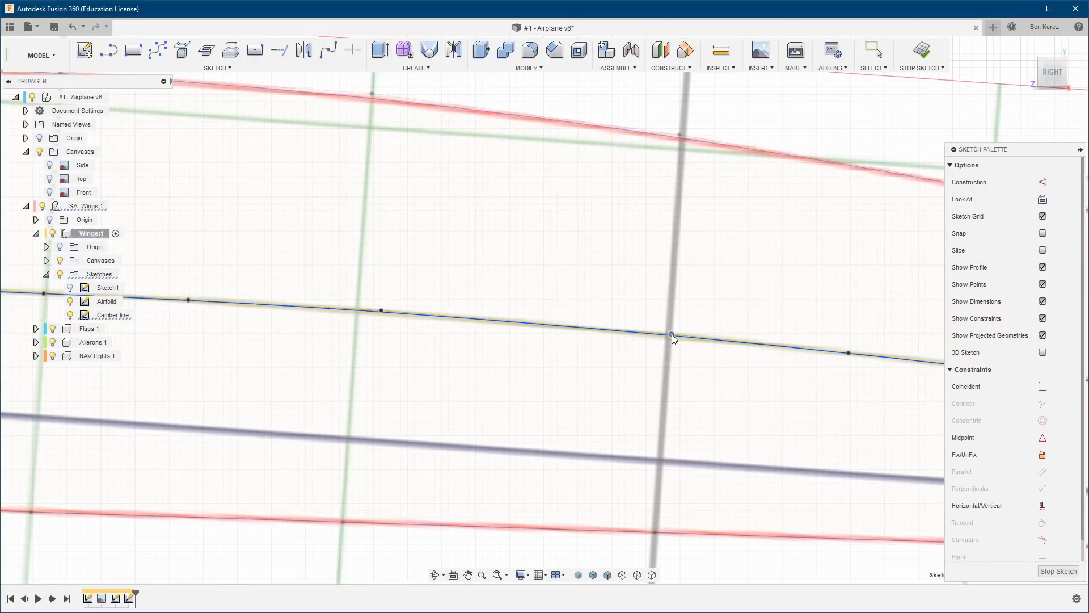
Fine-tune two camber spline control points behind the mid-chord line and check the curve back to the trailing edge.
middle_drag(783, 285, 294, 229)
middle_drag(634, 280, 436, 281)
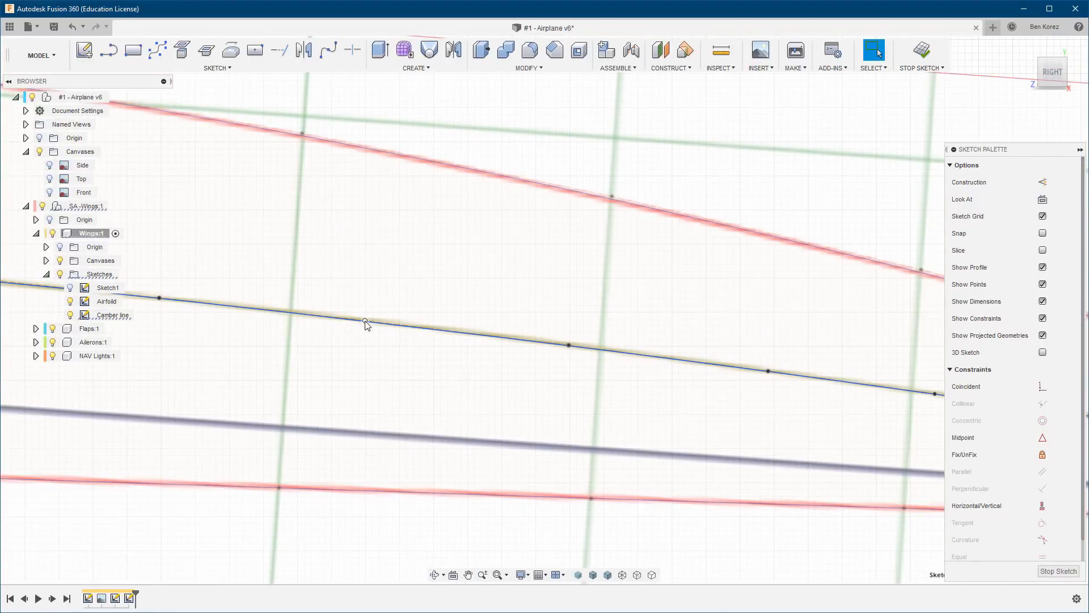
drag(366, 320, 366, 318)
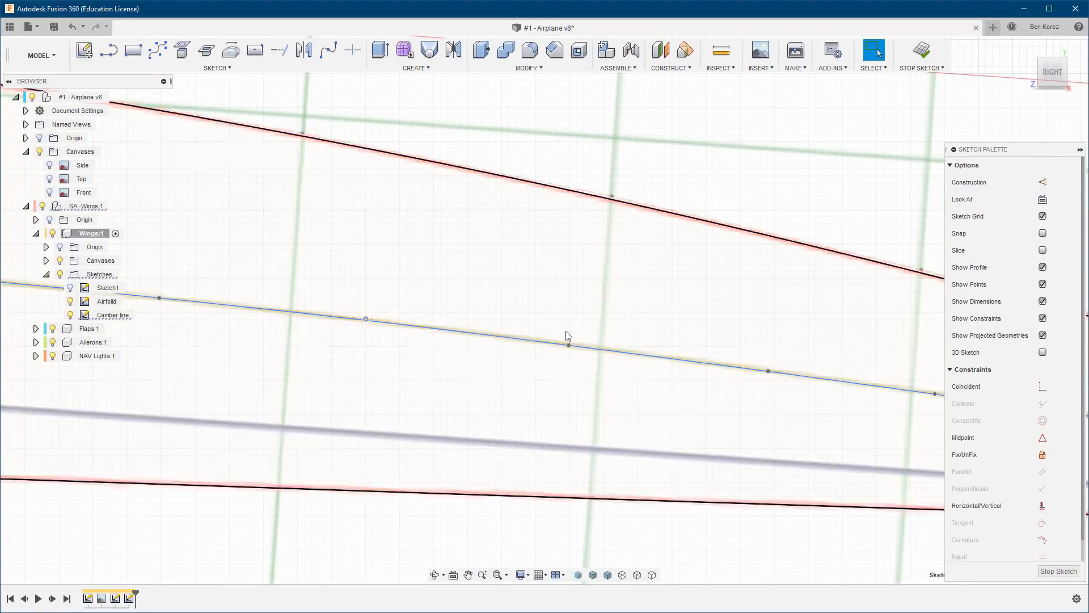
drag(571, 345, 573, 344)
middle_drag(862, 354, 408, 308)
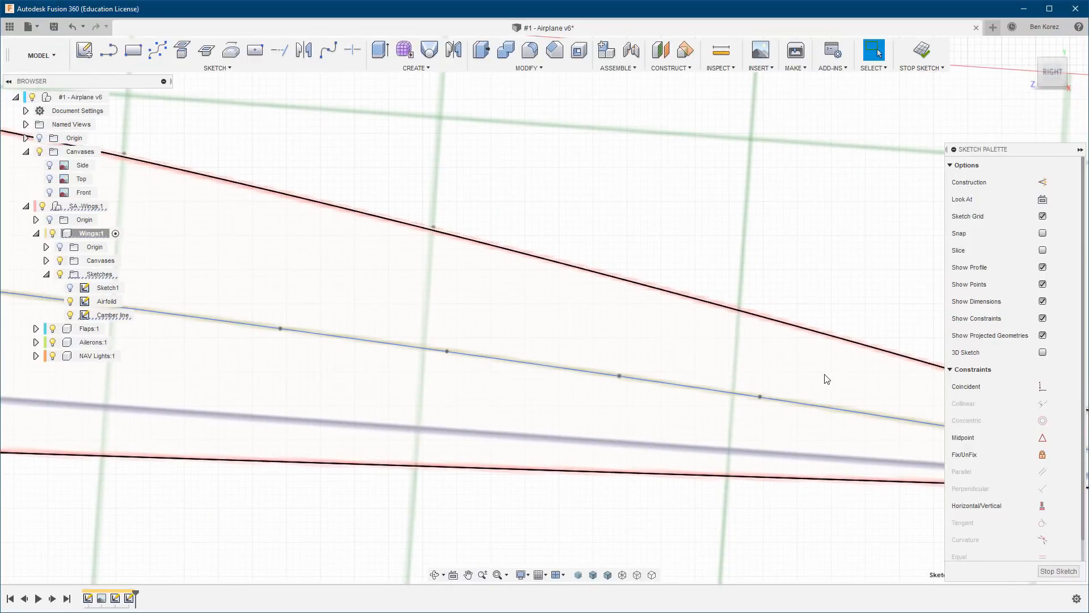
middle_drag(823, 373, 382, 270)
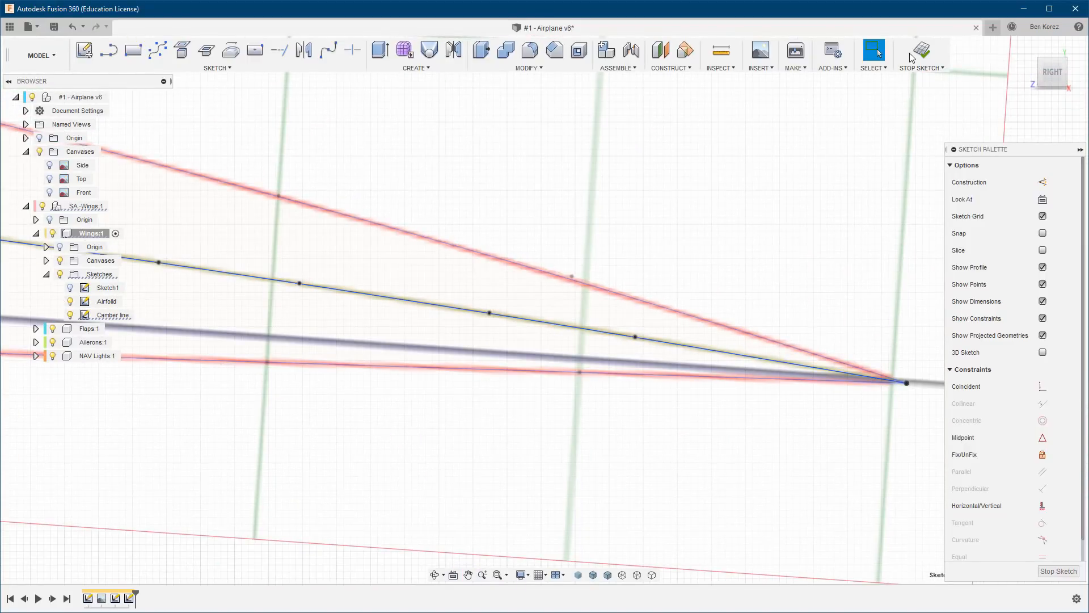
Fix the camber spline in place and finish the Camber line sketch.
click(406, 301)
right_click(406, 301)
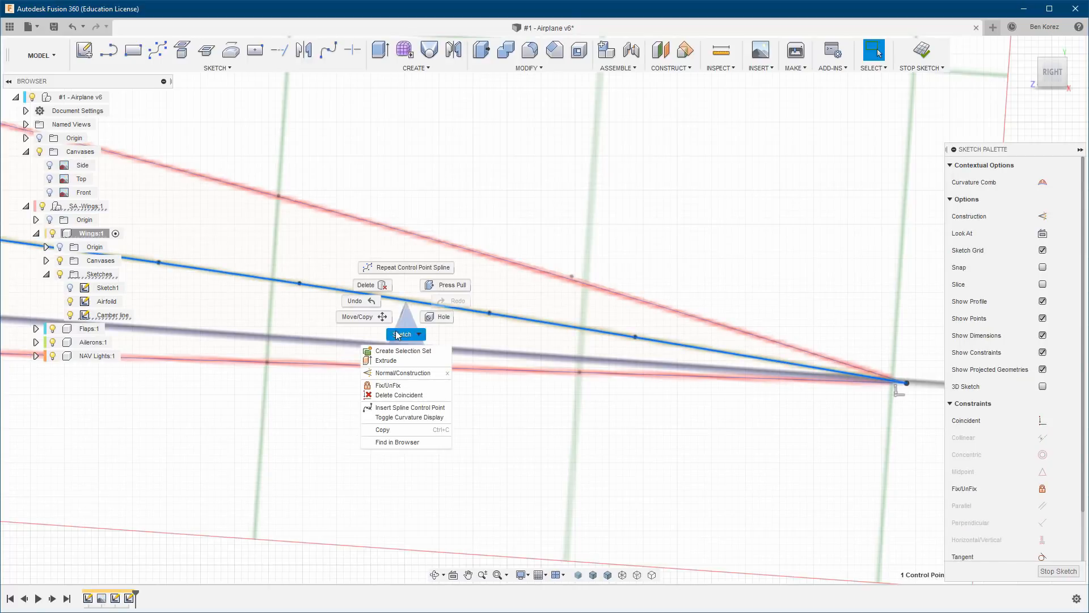
click(391, 387)
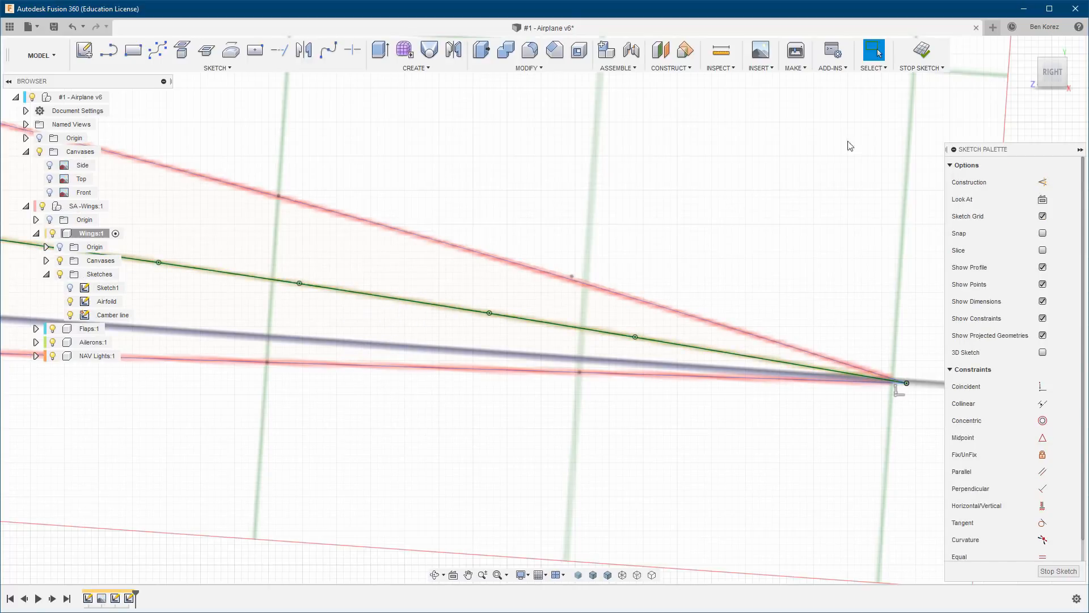
click(922, 50)
scroll(722, 195, down, 8)
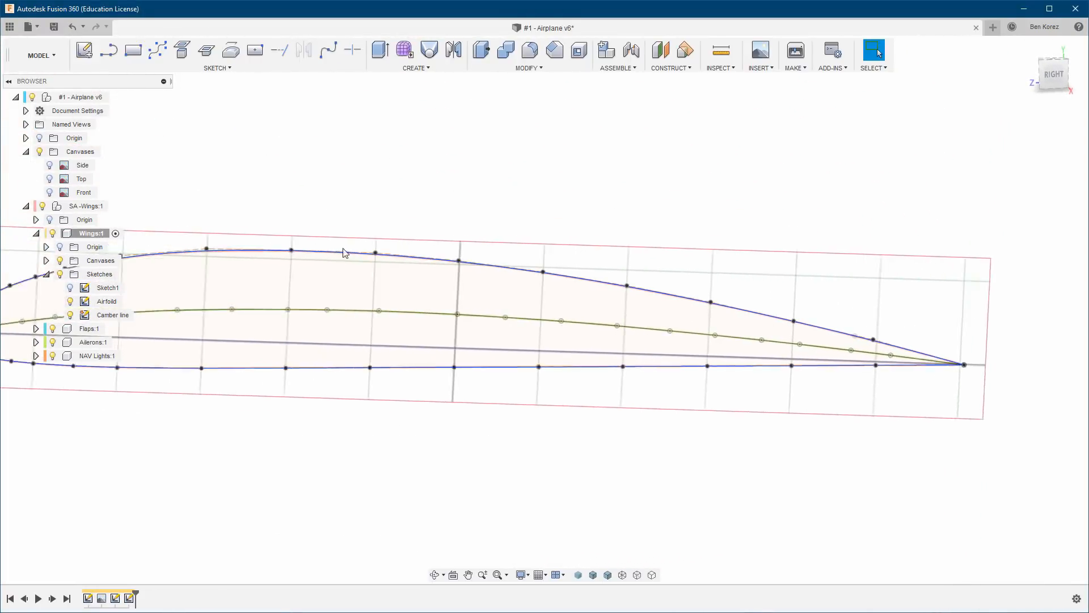
Show Sketch1 and examine how its chord line and the camber line run from the airfoil's nose to its trailing edge.
click(71, 287)
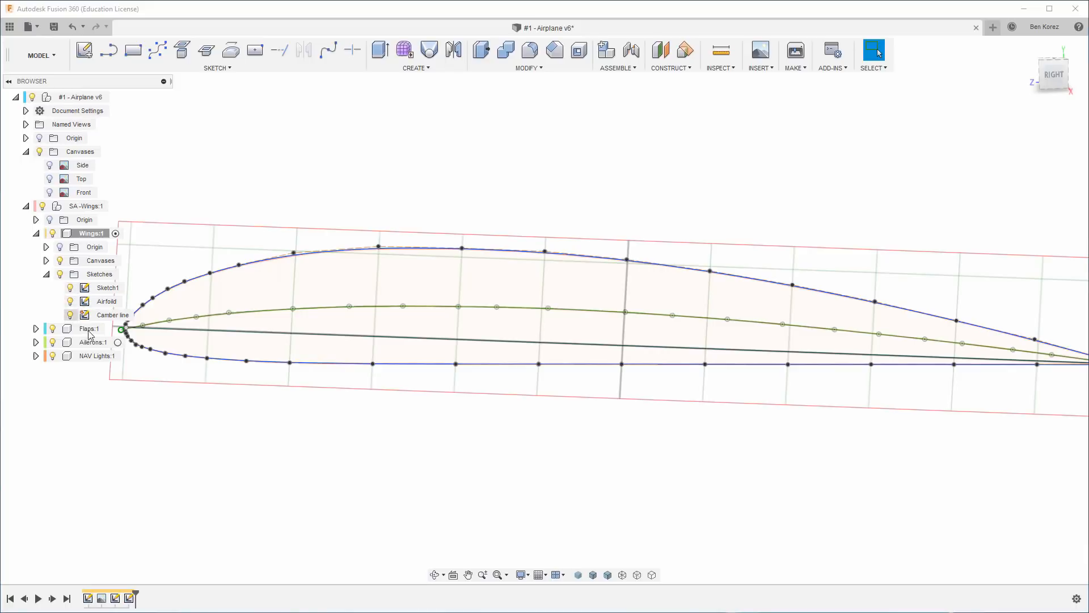
scroll(132, 352, up, 10)
scroll(132, 353, up, 2)
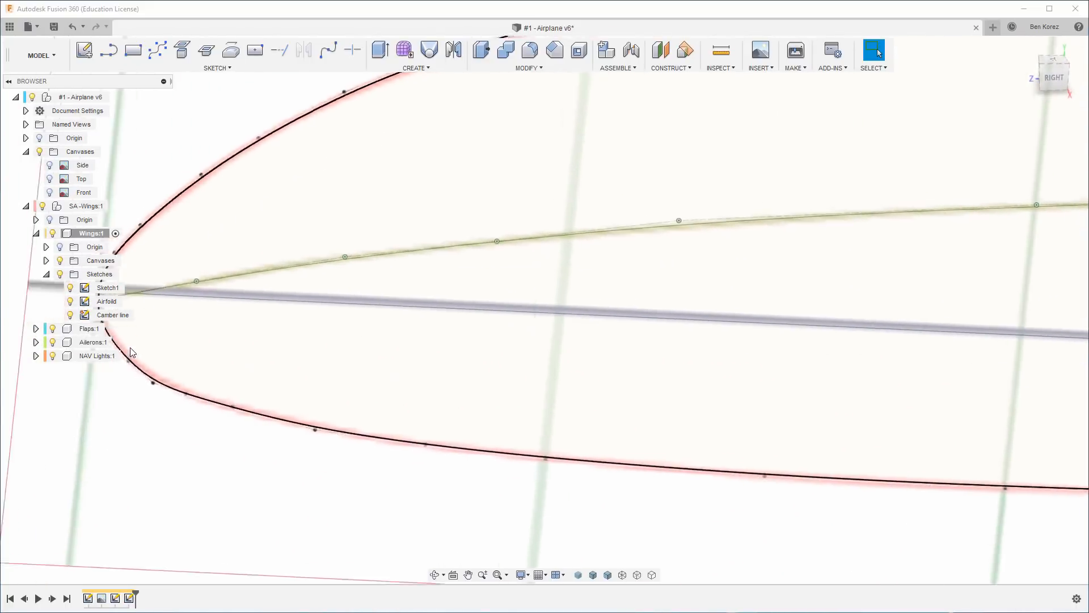
scroll(132, 351, down, 2)
scroll(182, 286, down, 5)
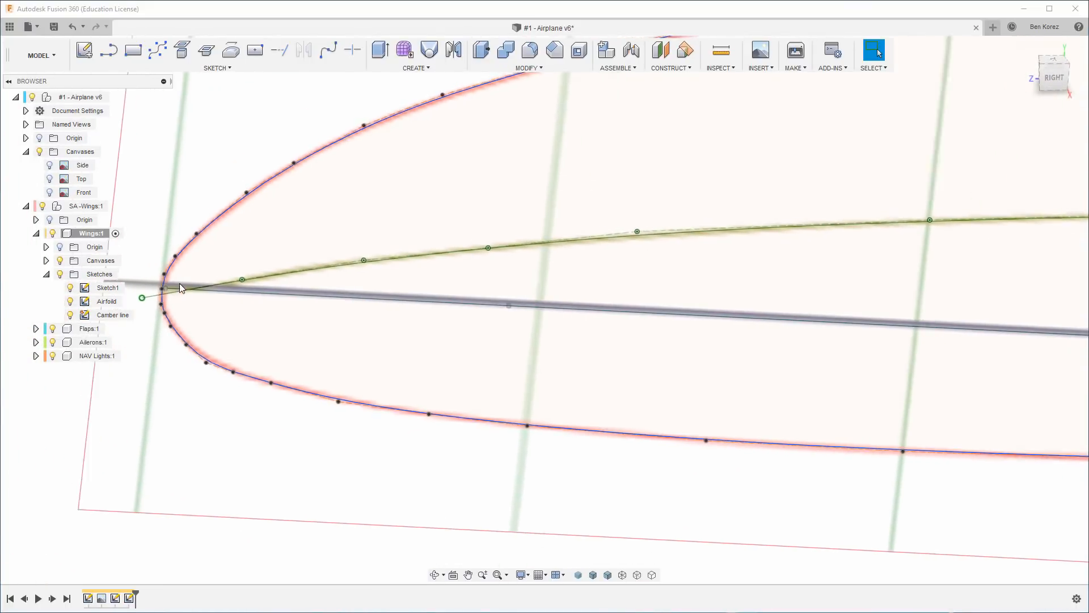
scroll(208, 323, down, 6)
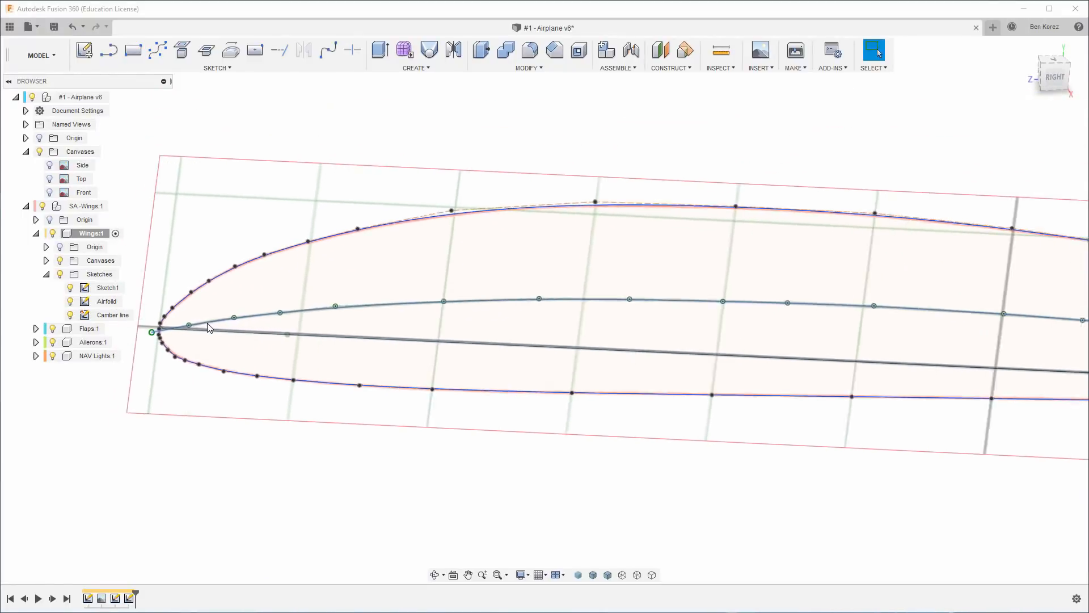
scroll(980, 372, down, 3)
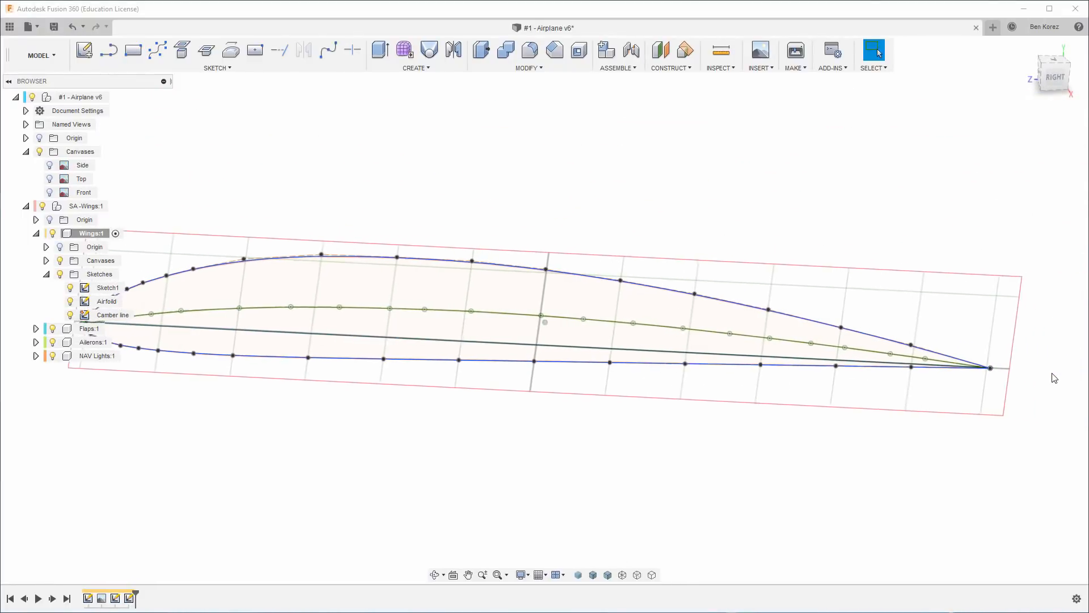
scroll(626, 271, down, 2)
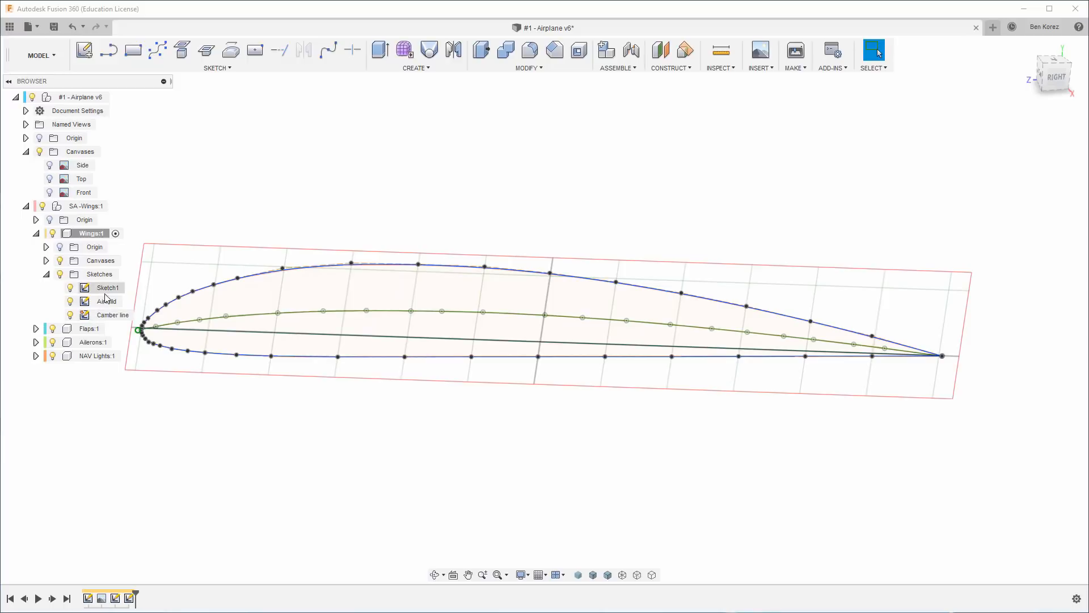
shift+middle_drag(508, 473, 427, 380)
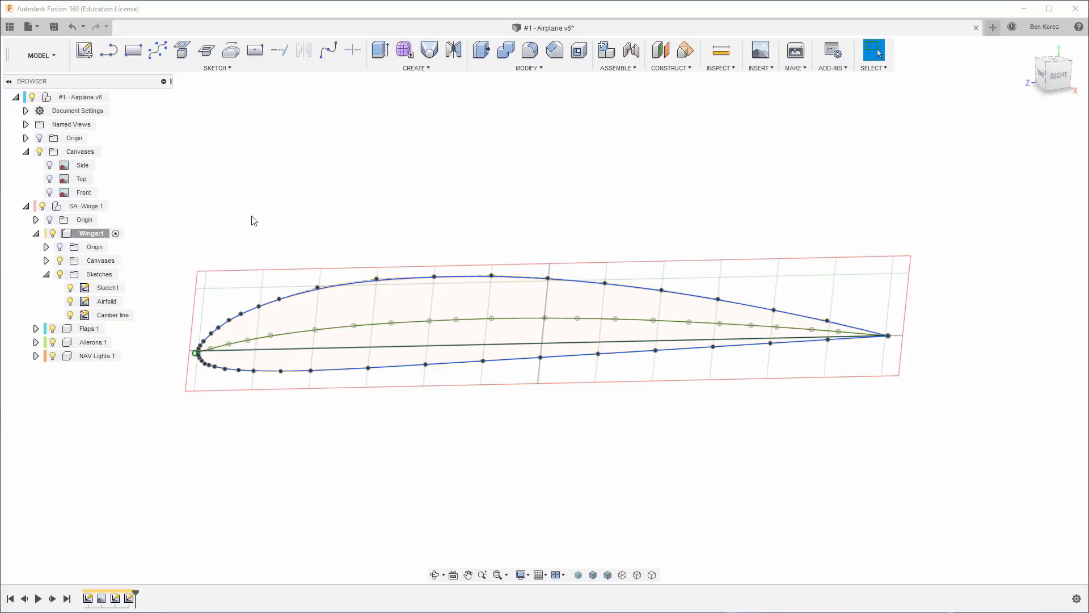
Hide the Camber line sketch, Sketch1 and the Wings component's canvases, keeping only the airfoil outline visible.
click(73, 303)
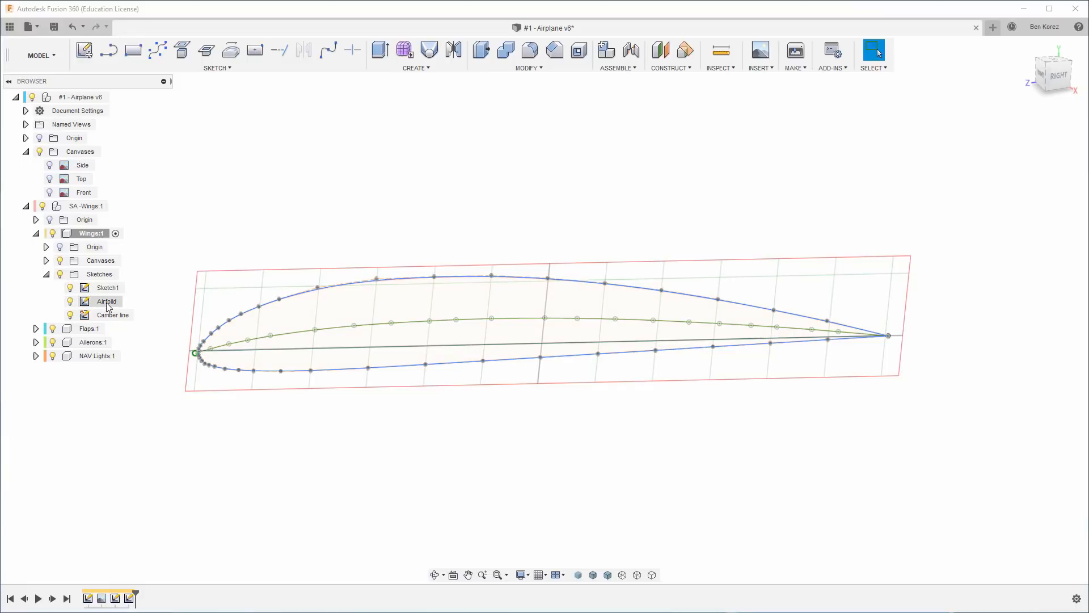
click(70, 315)
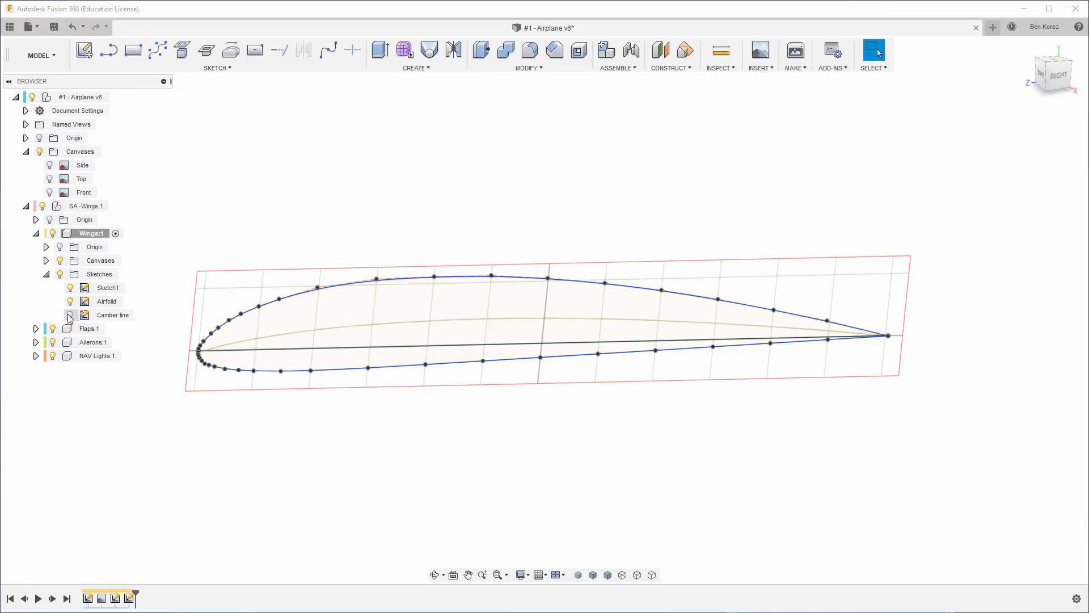
click(70, 287)
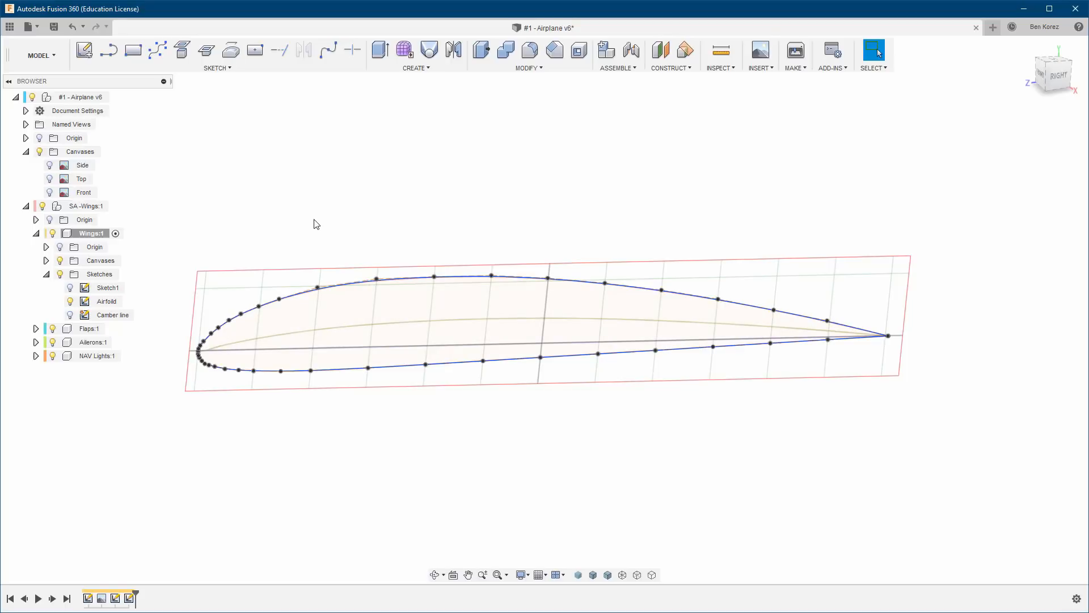
click(60, 260)
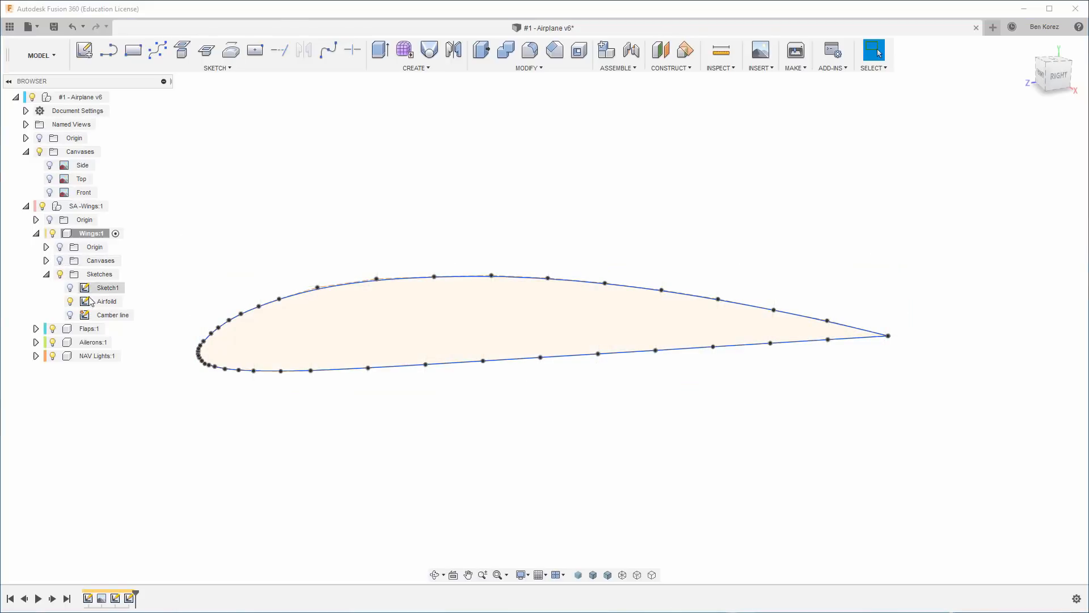
Toggle the Camber line sketch's visibility to compare the airfoil with and without it, leaving it shown.
click(70, 315)
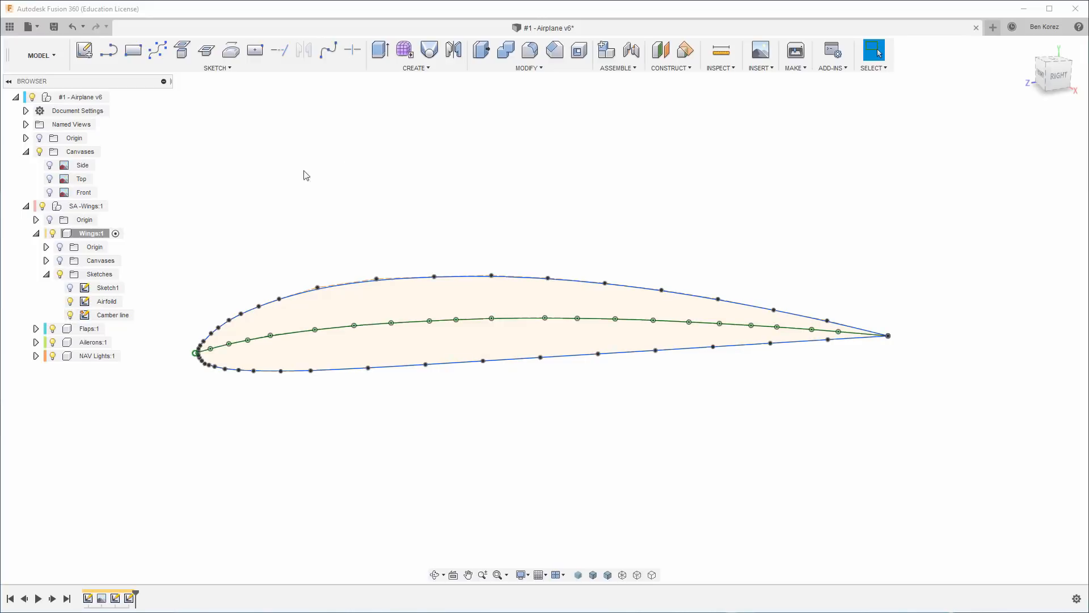
shift+middle_drag(482, 160, 137, 275)
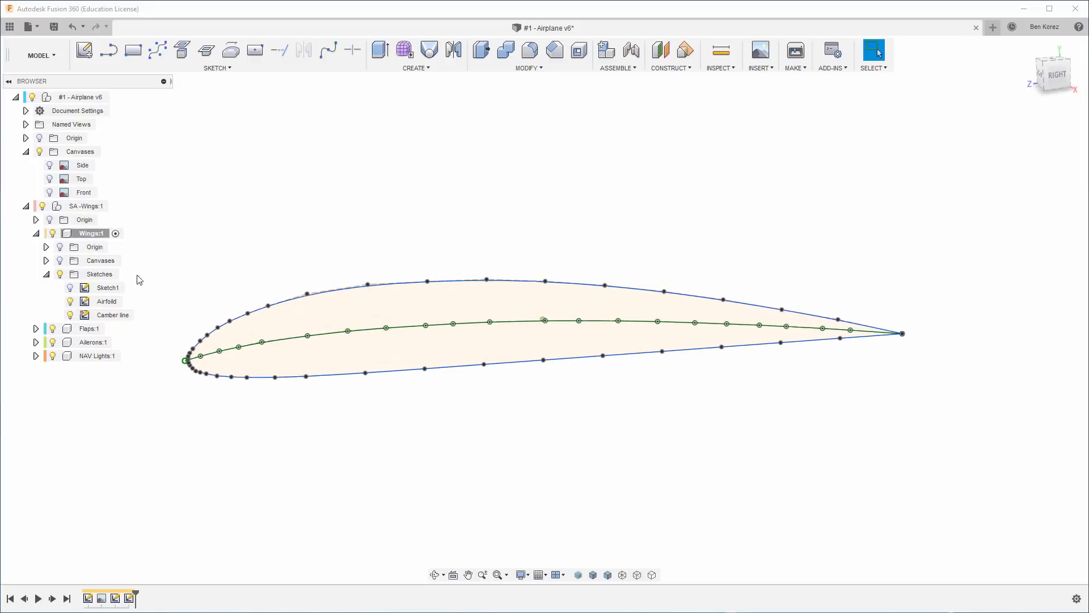
click(71, 315)
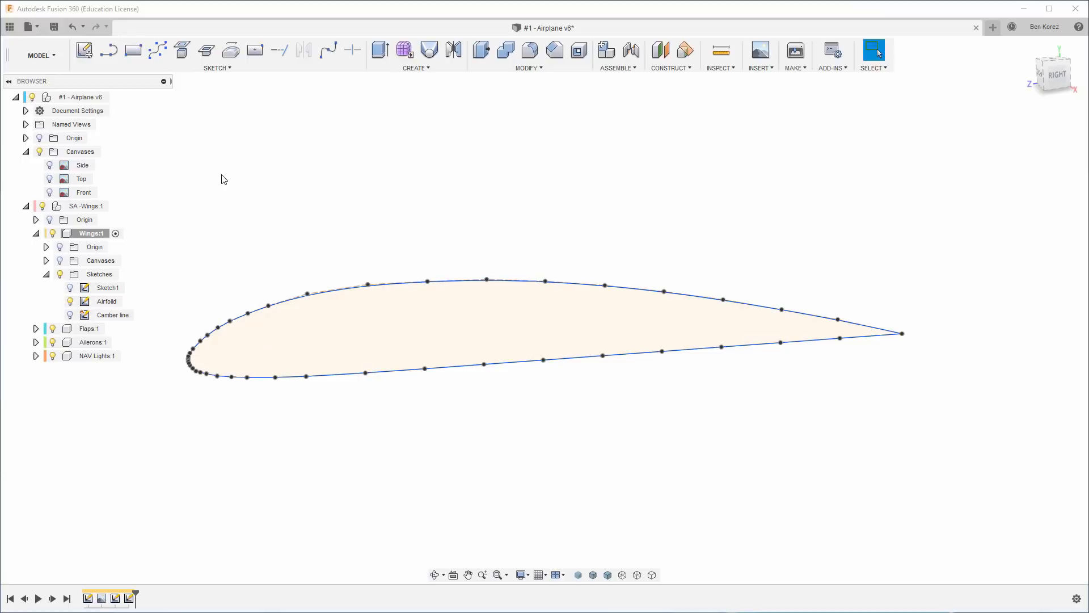
click(71, 315)
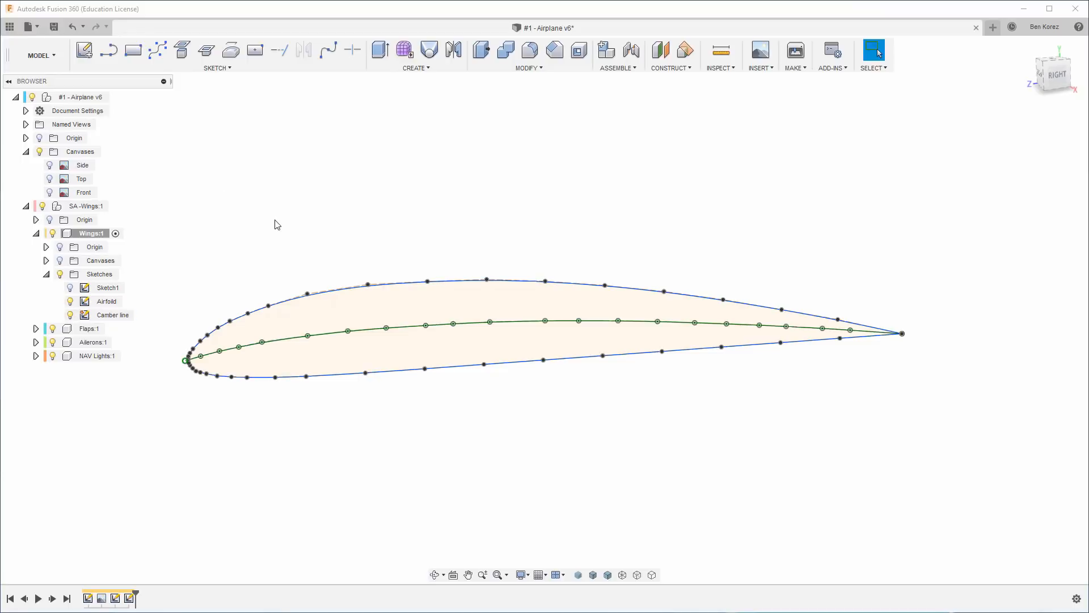
Show the airplane's Side, Top and Front canvases around the wing airfoil.
scroll(277, 225, down, 1)
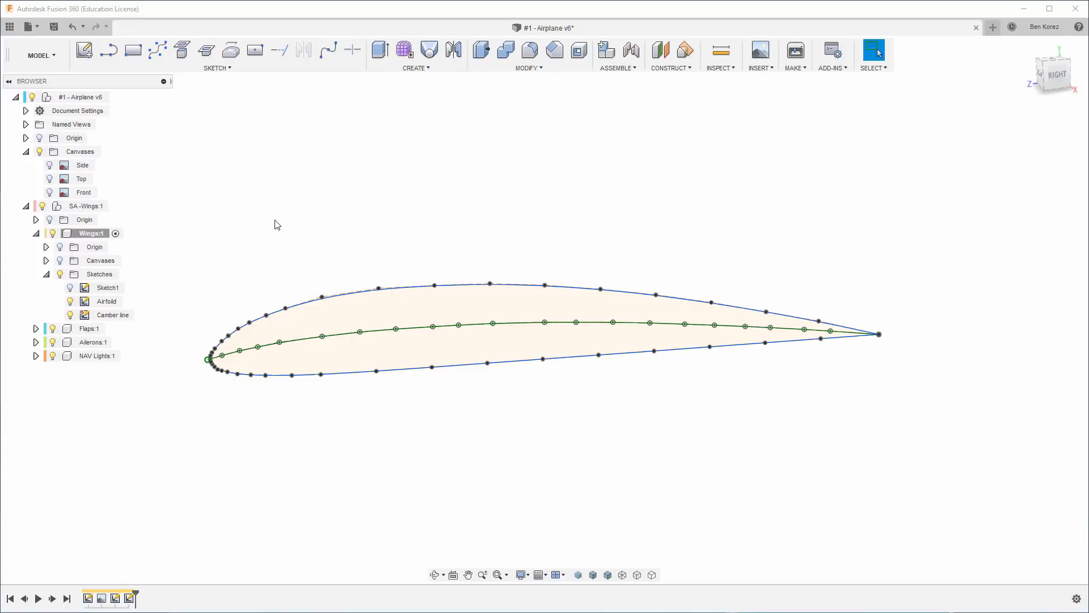
scroll(278, 225, down, 1)
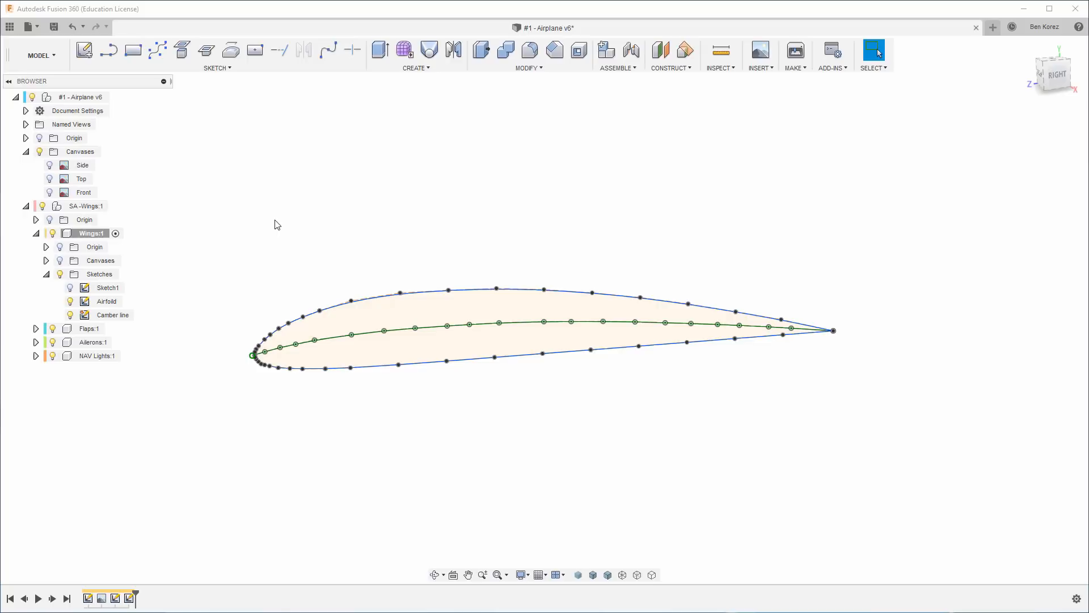
scroll(277, 225, down, 2)
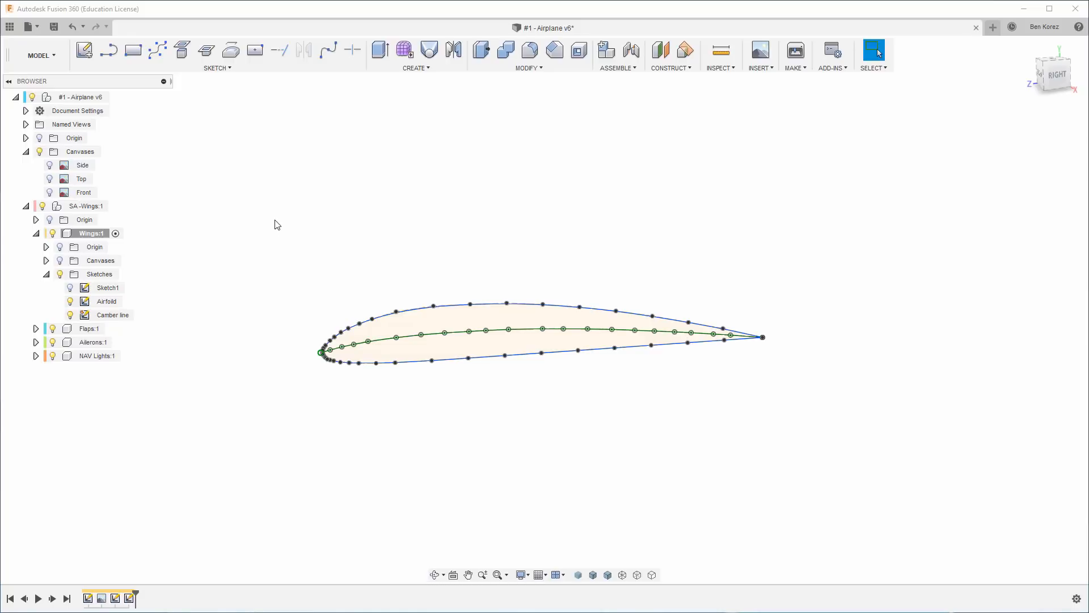
click(50, 165)
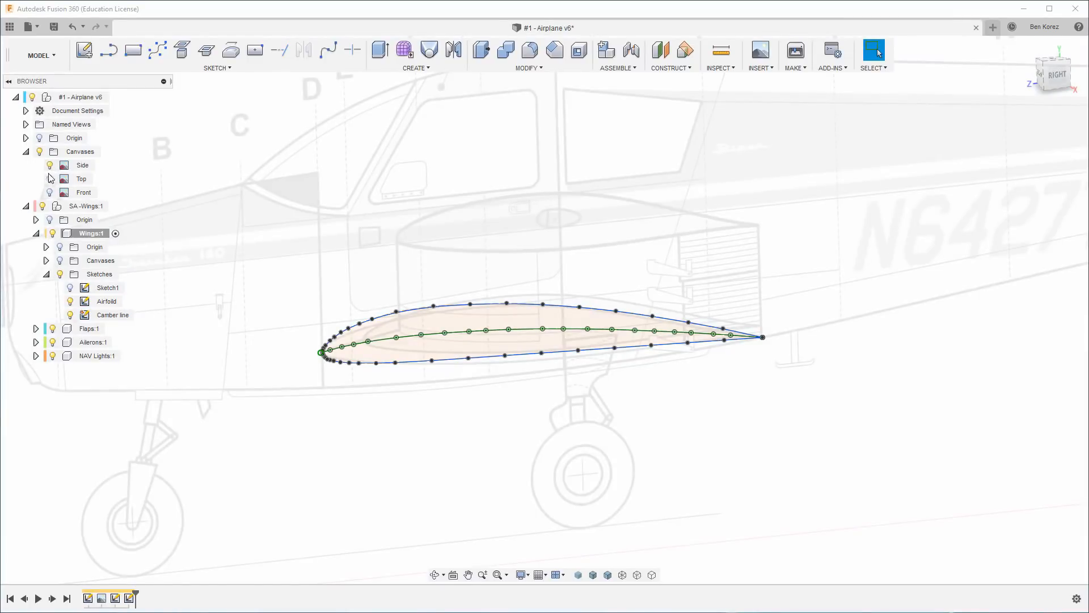
click(50, 179)
click(50, 193)
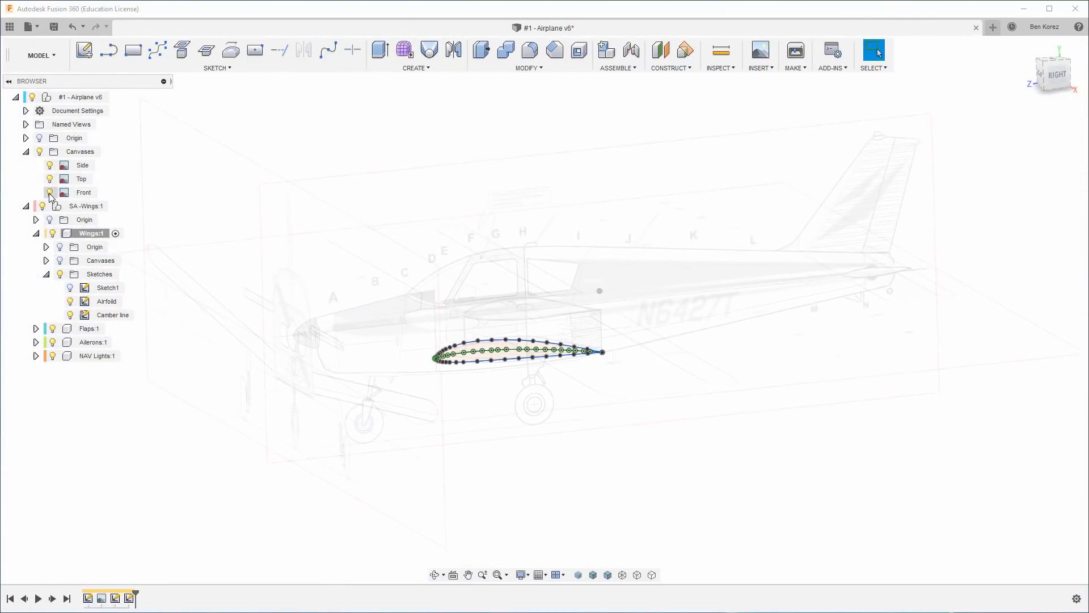